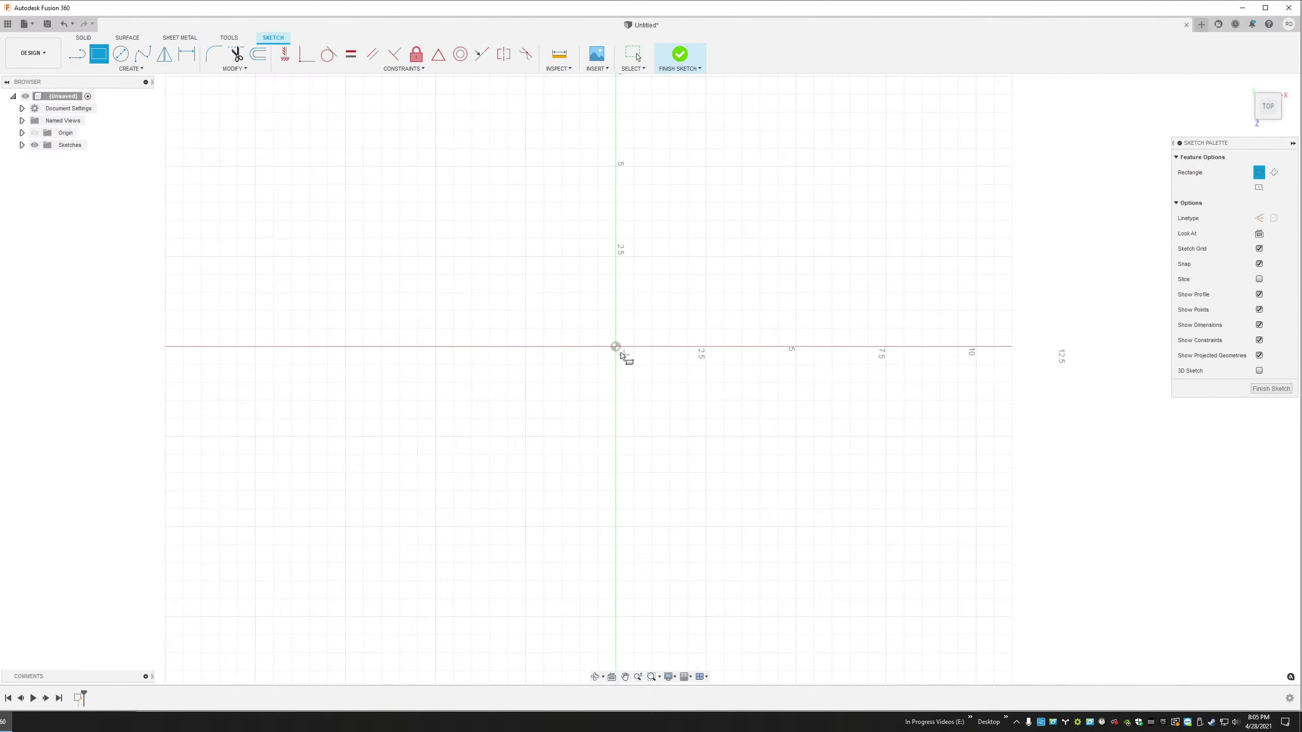
Sketch a 3.5 in by 3.5 in square below the horizontal axis, with its upper-left corner on the origin
left_click(615, 347)
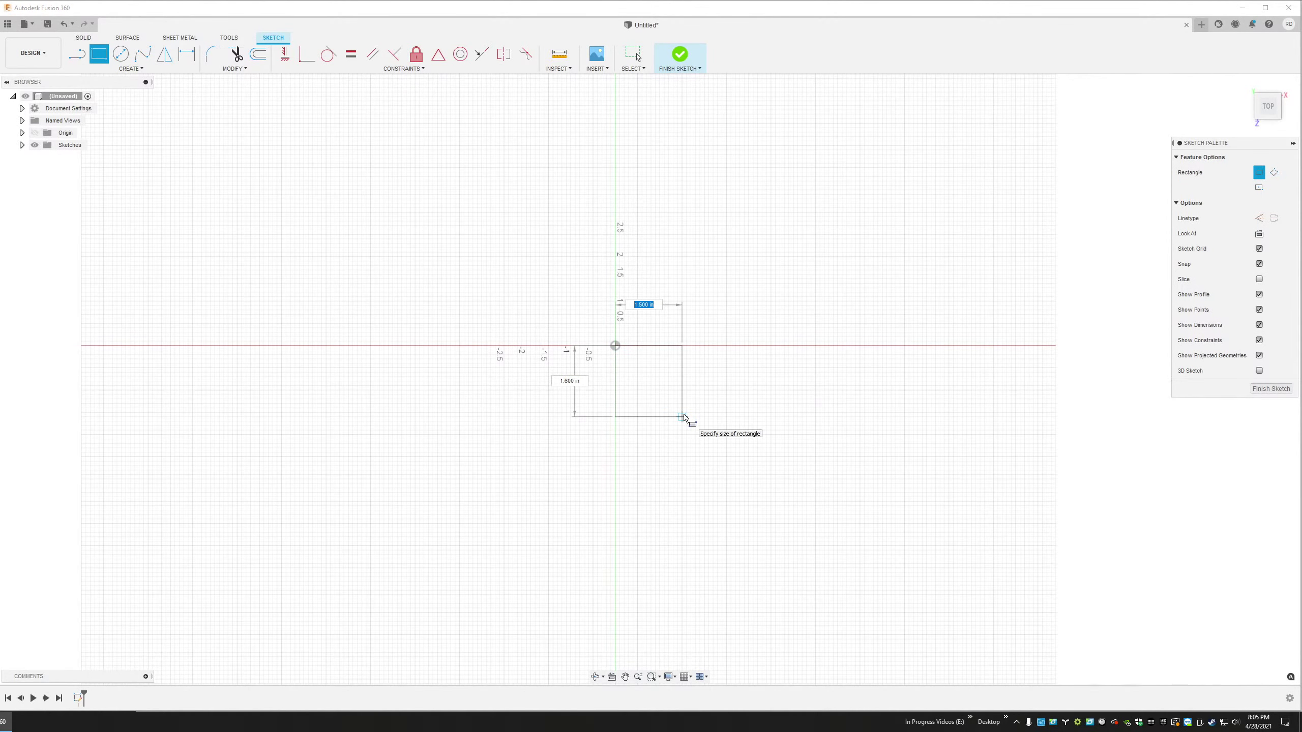
type("4,4")
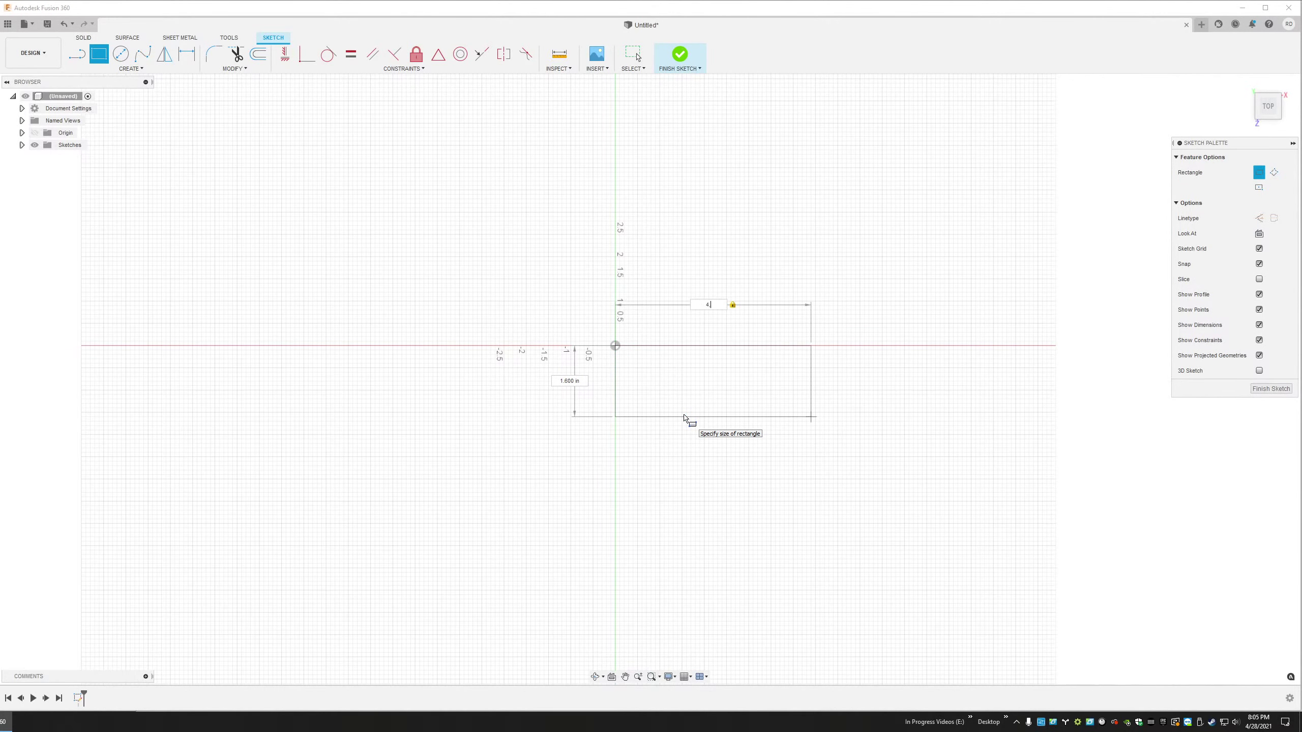
type("5")
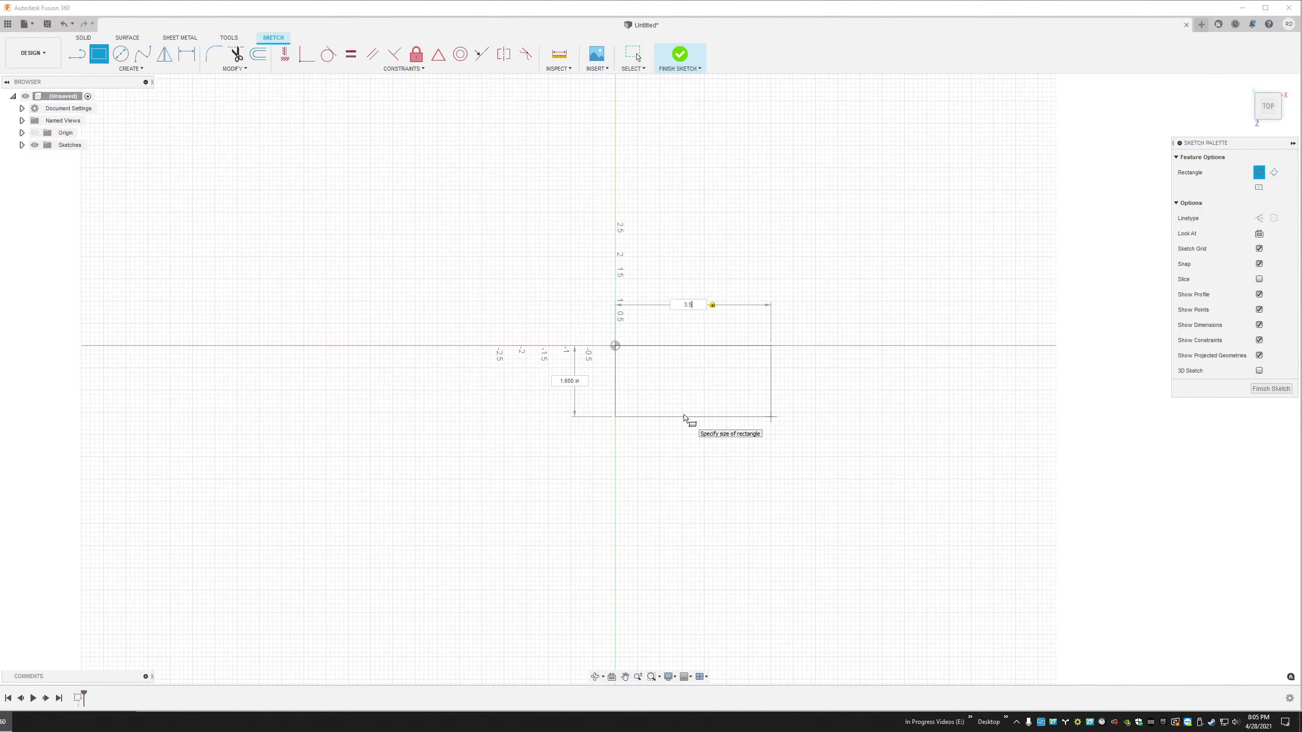
key("Tab")
type("3")
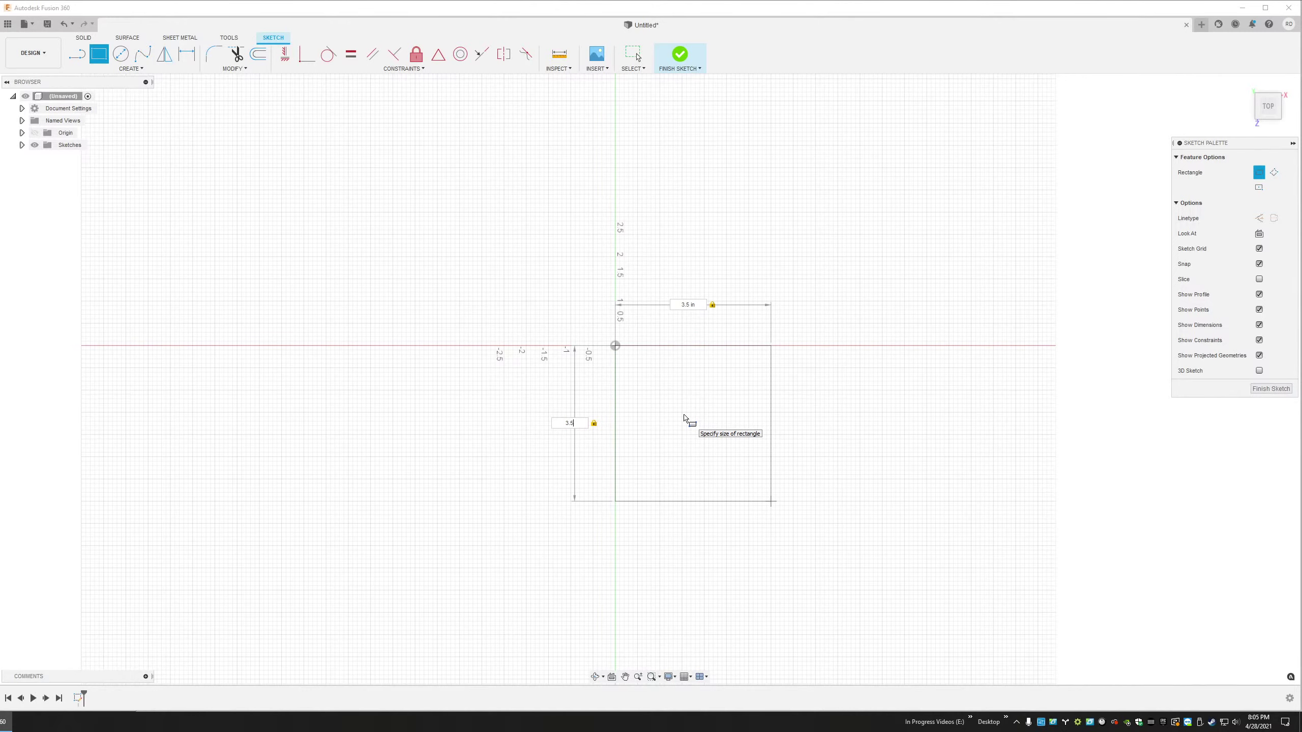
key("Return")
Draw an 89 in horizontal line extending right from the square's upper-right corner
scroll(596, 401, "down", 5)
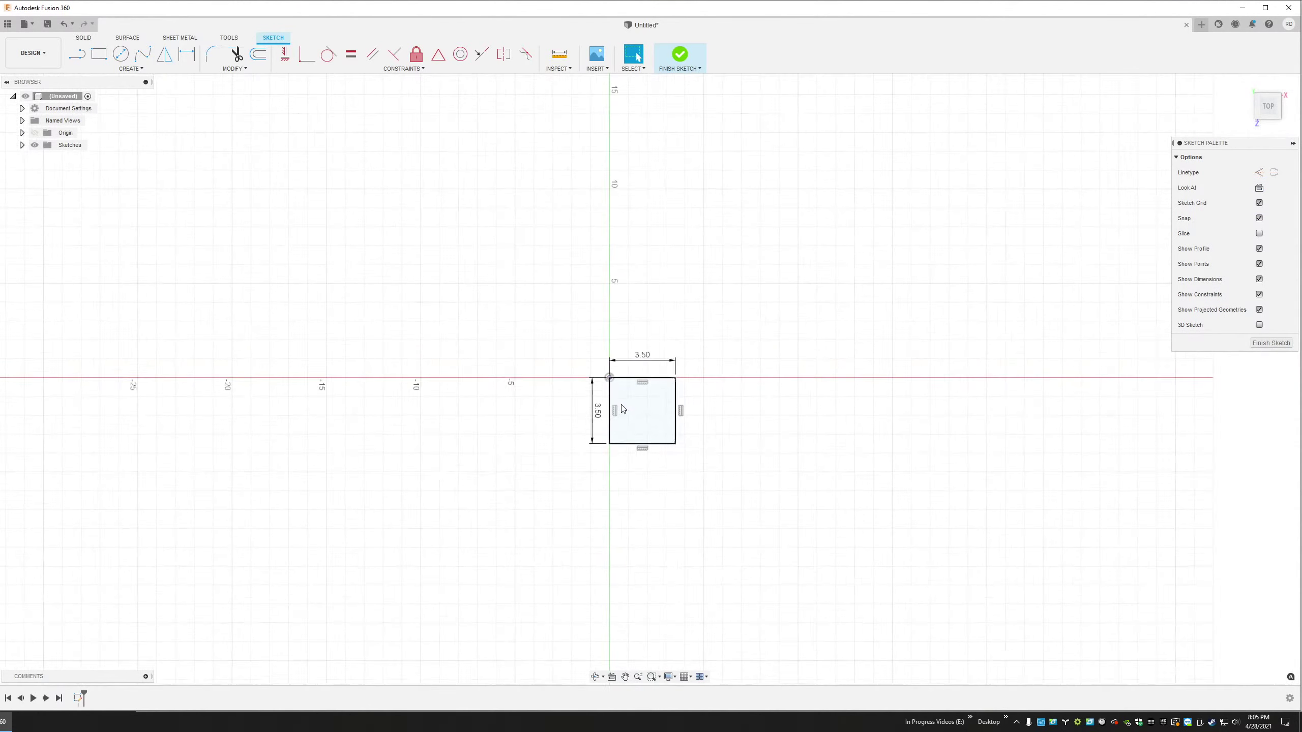
key("l")
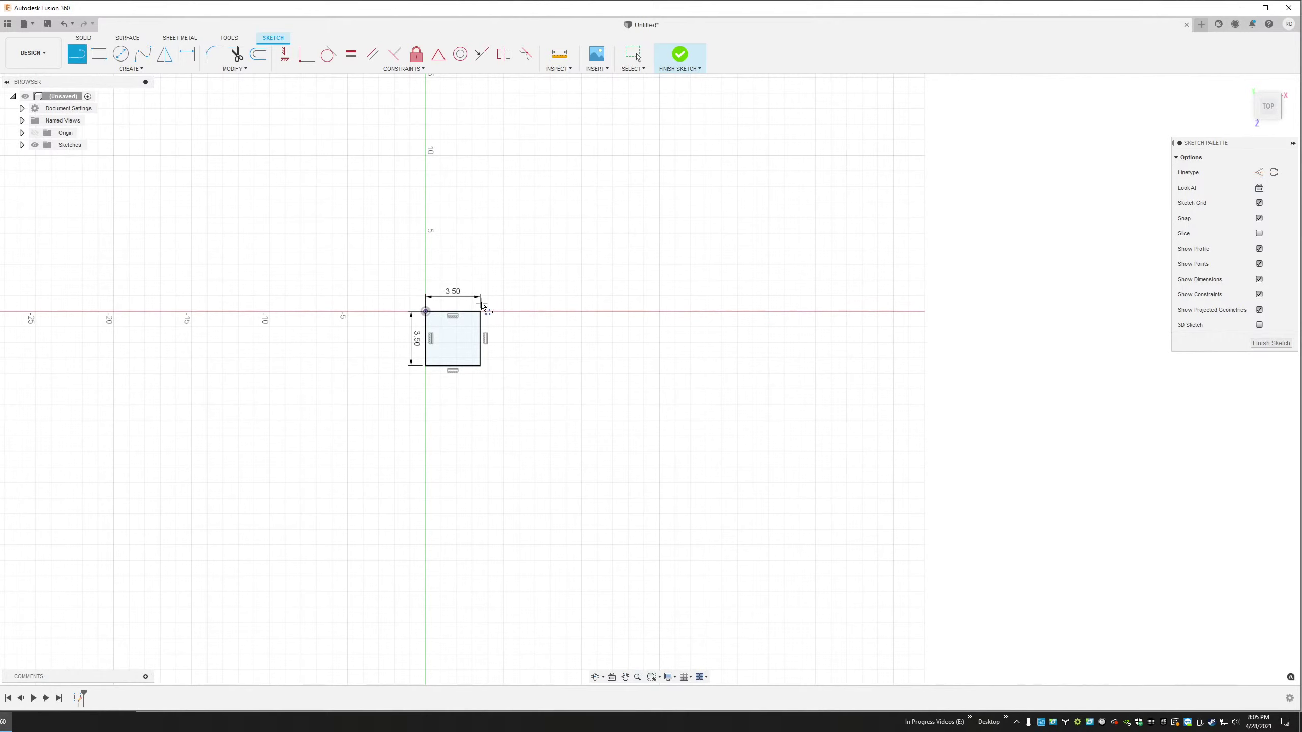
left_click(480, 312)
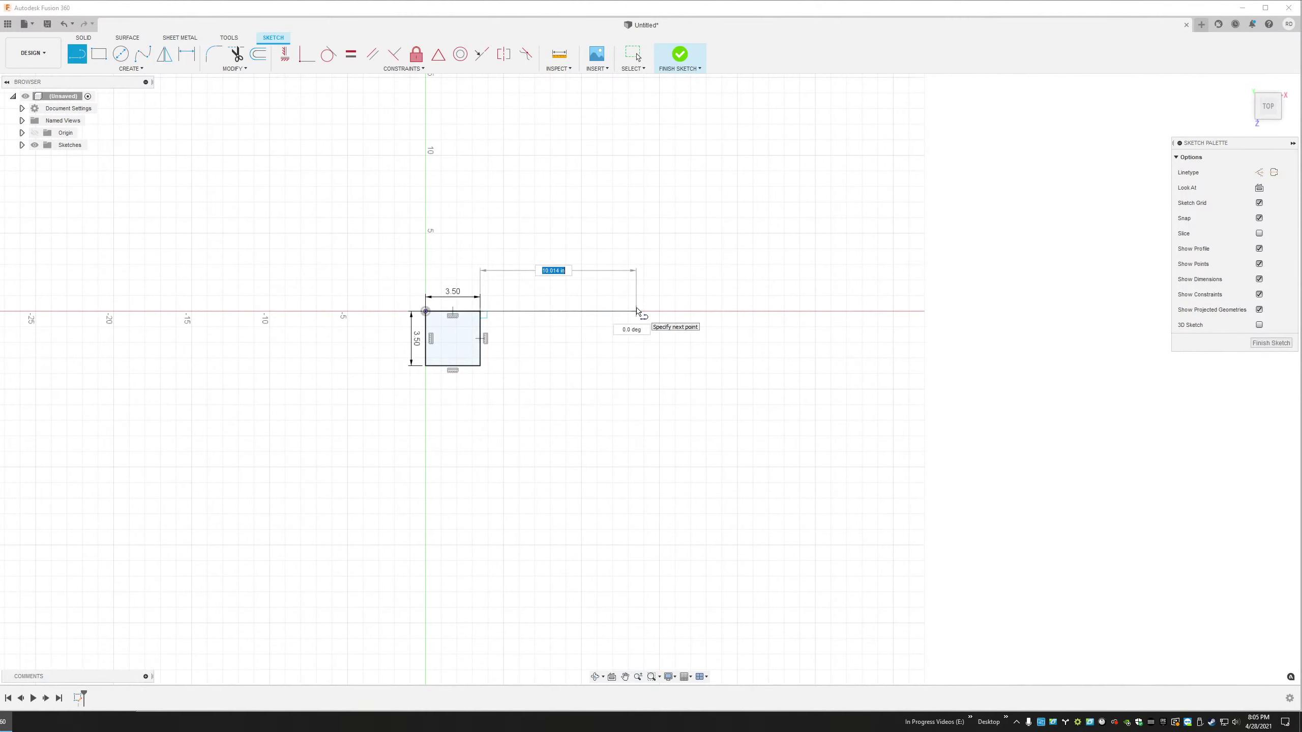
type("89")
key("Return")
Sketch a second 3.5 in by 3.5 in square below the axis, starting from the far end of the 89 in line
scroll(468, 333, "down", 5)
middle_click_drag(868, 346, 595, 307)
key("r")
left_click(636, 301)
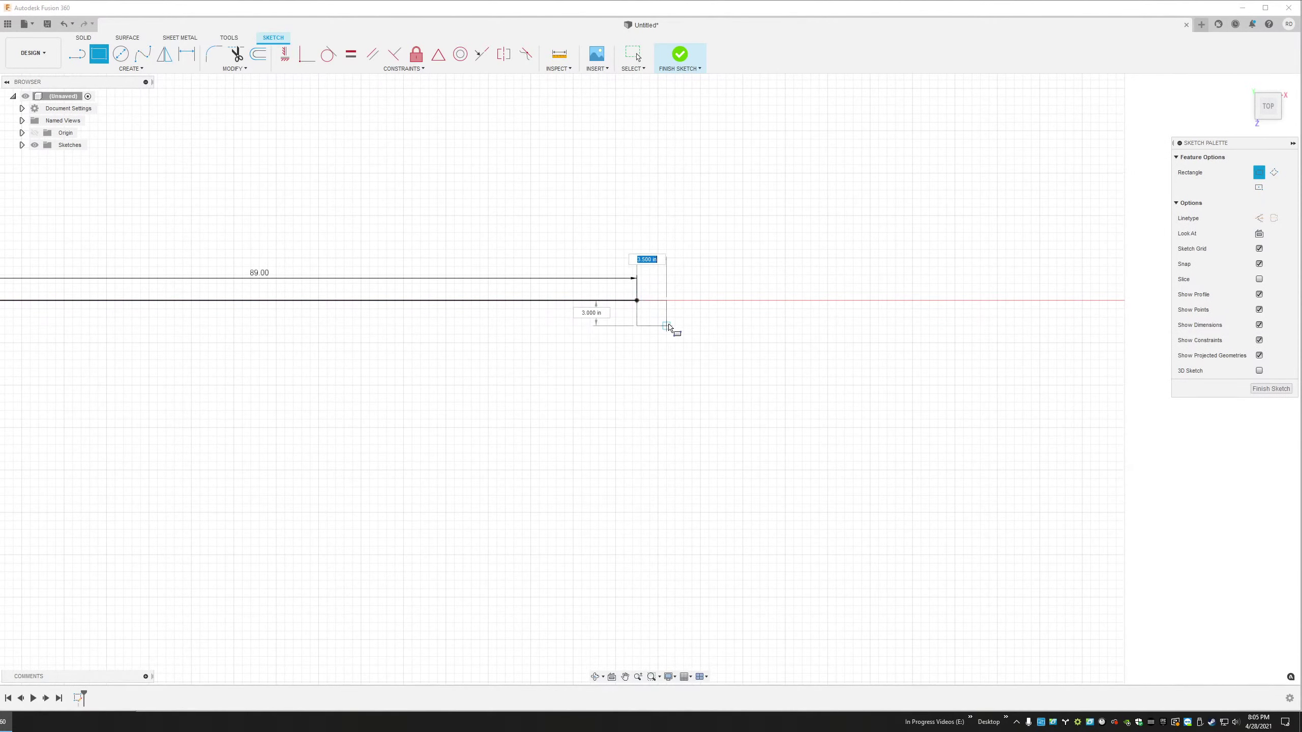
type("3.5")
key("Tab")
type("3")
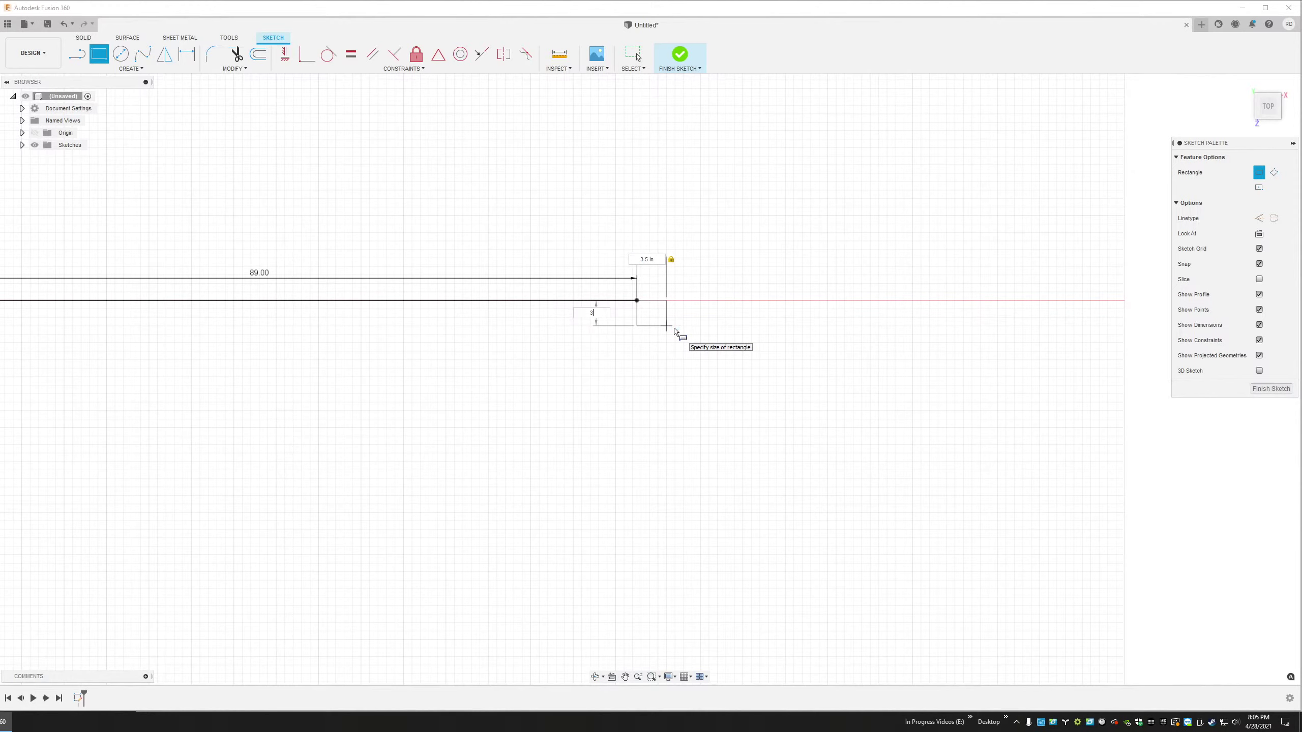
key("Return")
scroll(579, 342, "down", 3)
mouse_move(515, 426)
middle_mouse_down("shift")
mouse_move(541, 406)
mouse_move(532, 411)
middle_mouse_up("shift")
scroll(132, 245, "up", 2)
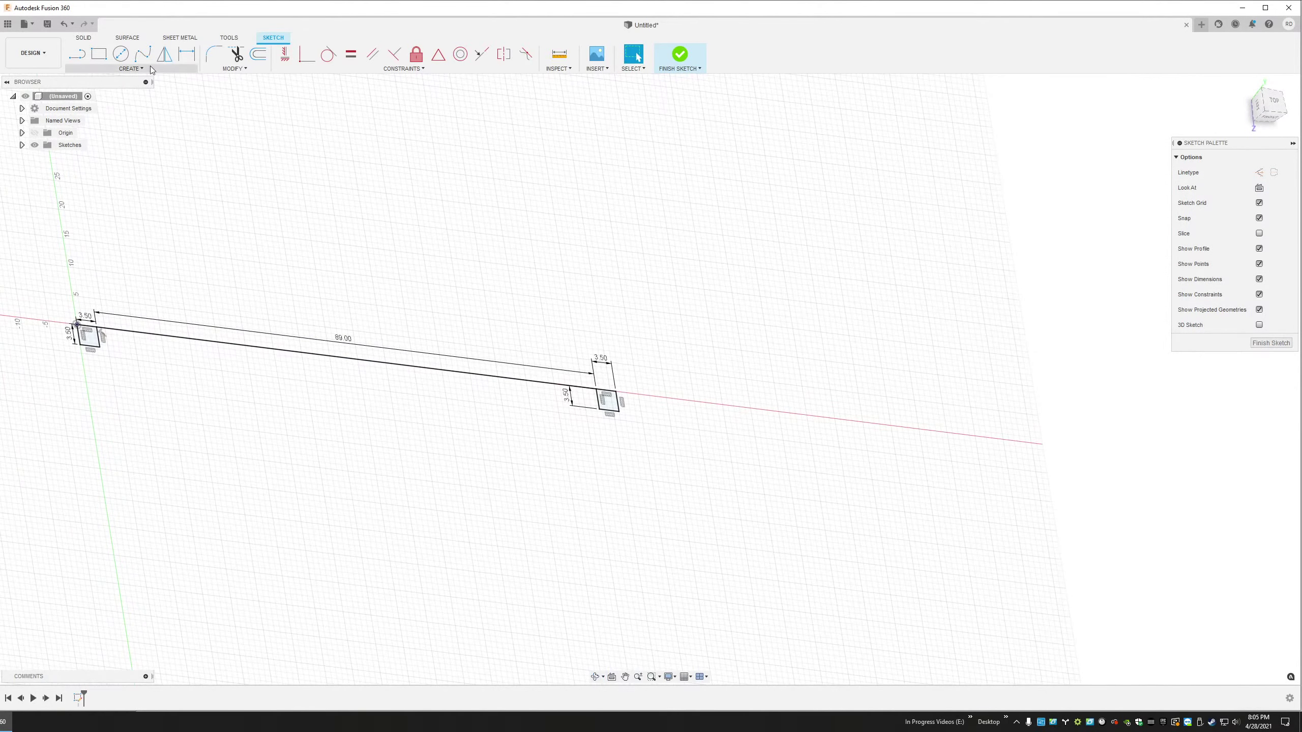
mouse_move(209, 220)
middle_mouse_down("shift")
mouse_move(349, 398)
mouse_move(337, 445)
mouse_move(343, 436)
middle_mouse_up("shift")
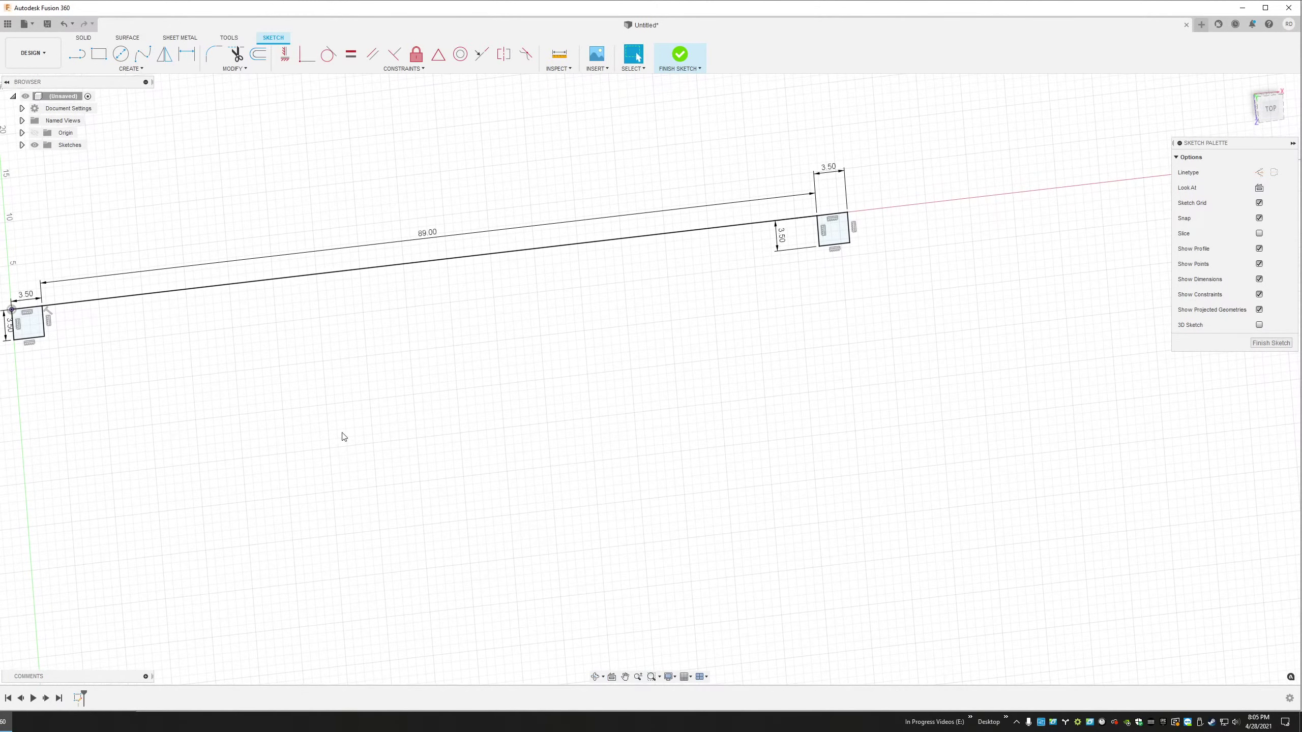
left_click(1270, 110)
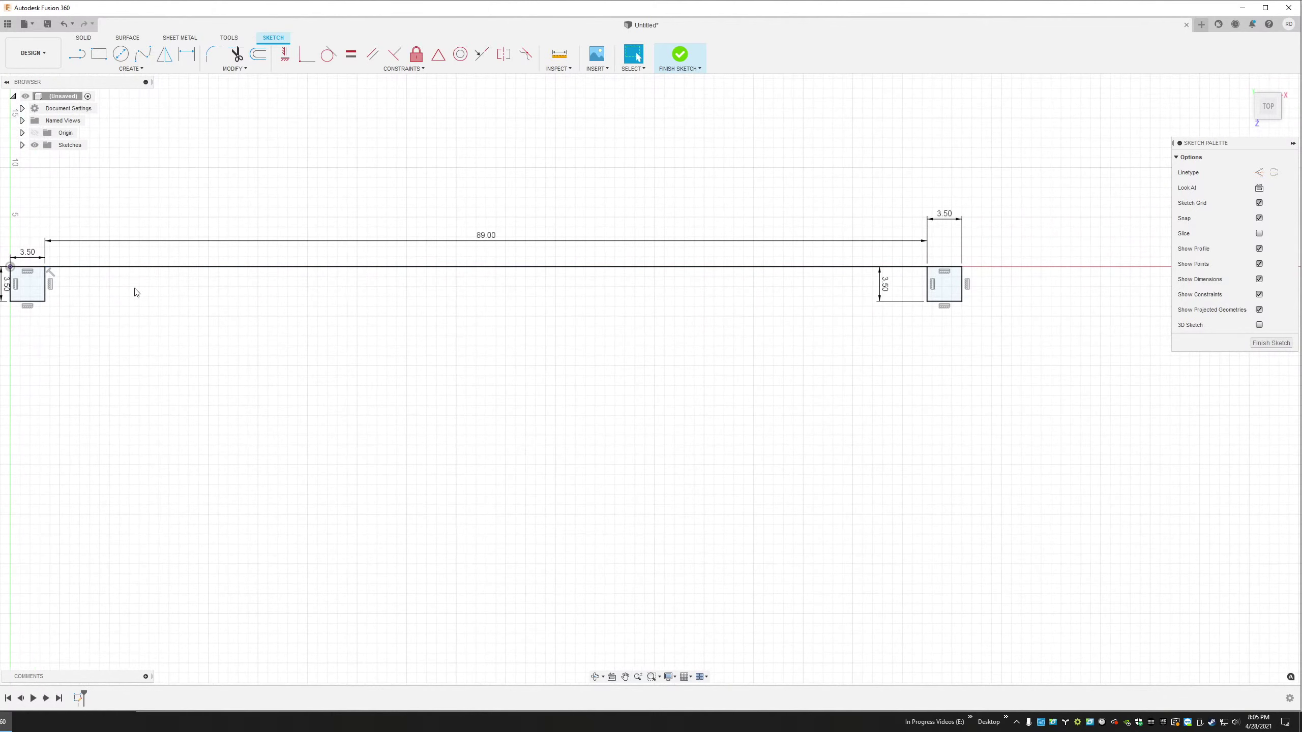
middle_click_drag(199, 298, 258, 283)
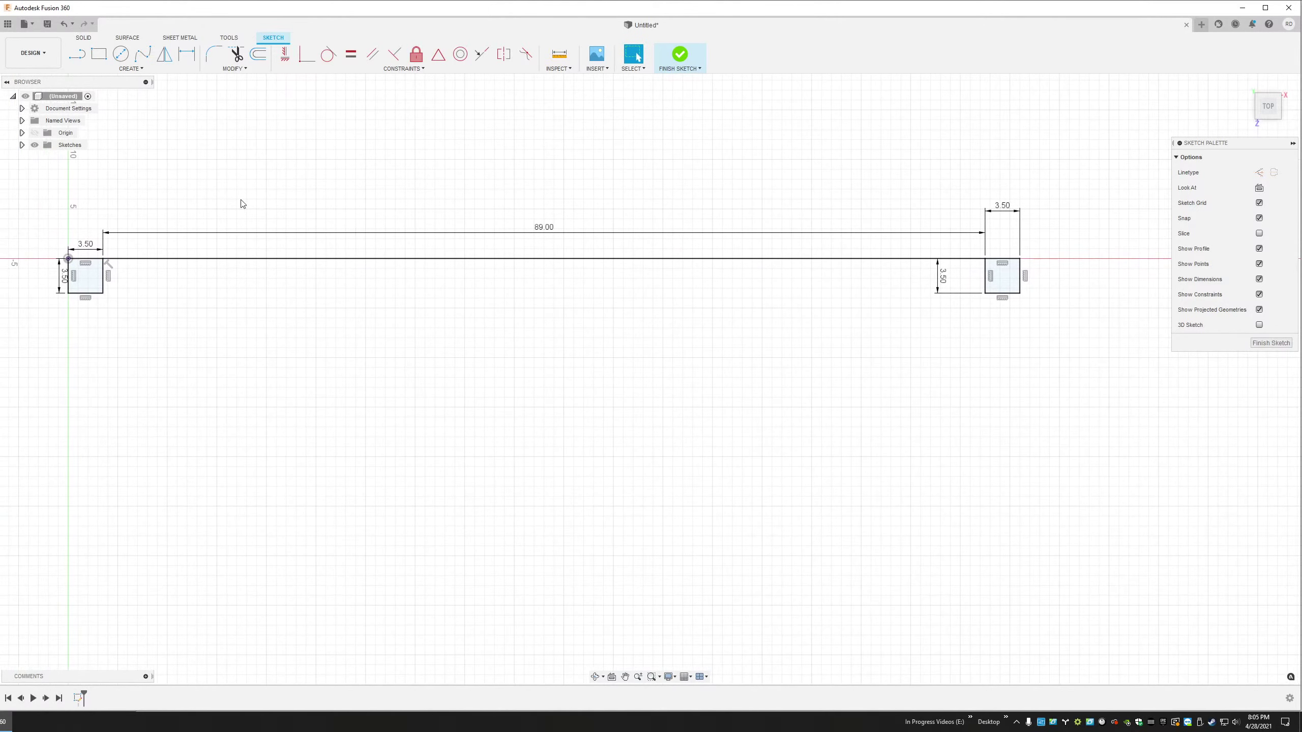
left_click(100, 55)
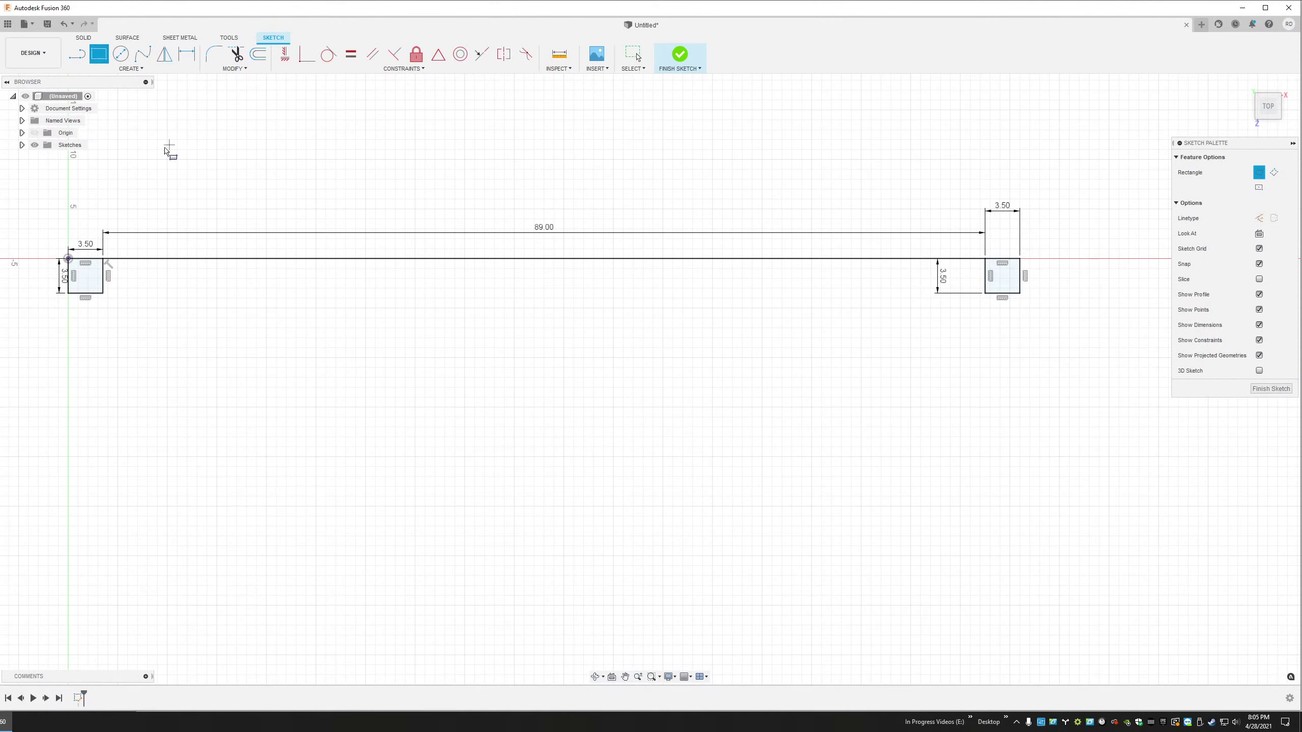
Draw a horizontal line joining the midpoints of the two squares' facing edges
scroll(114, 267, "up", 3)
key("l")
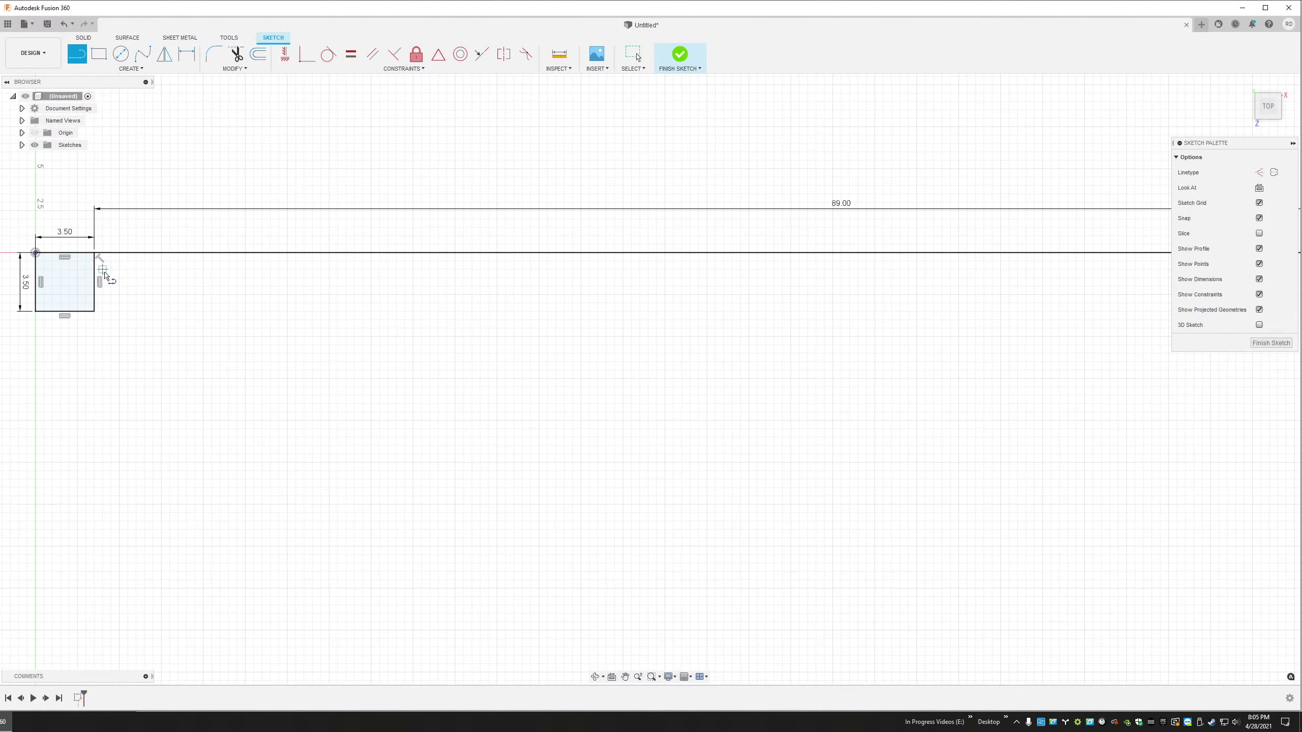
scroll(104, 271, "up", 2)
left_click(91, 285)
scroll(537, 305, "down", 3)
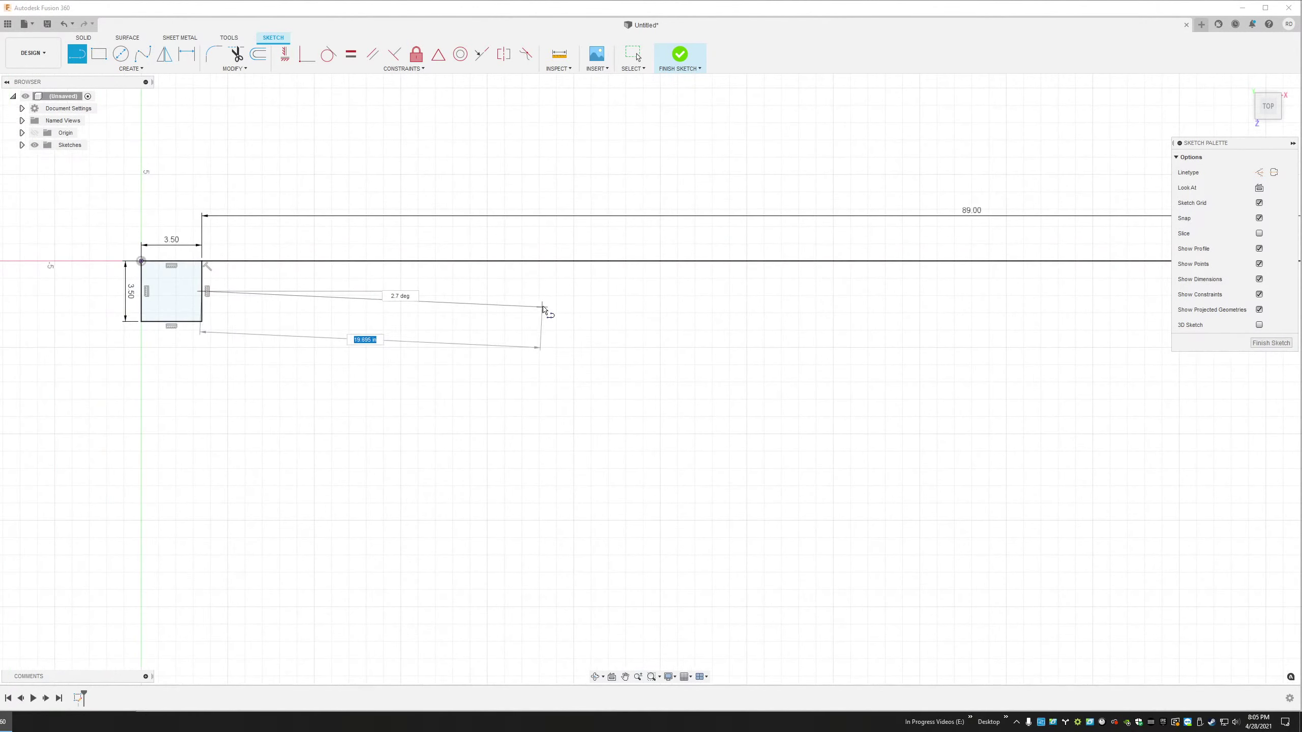
scroll(677, 253, "down", 3)
scroll(974, 267, "up", 3)
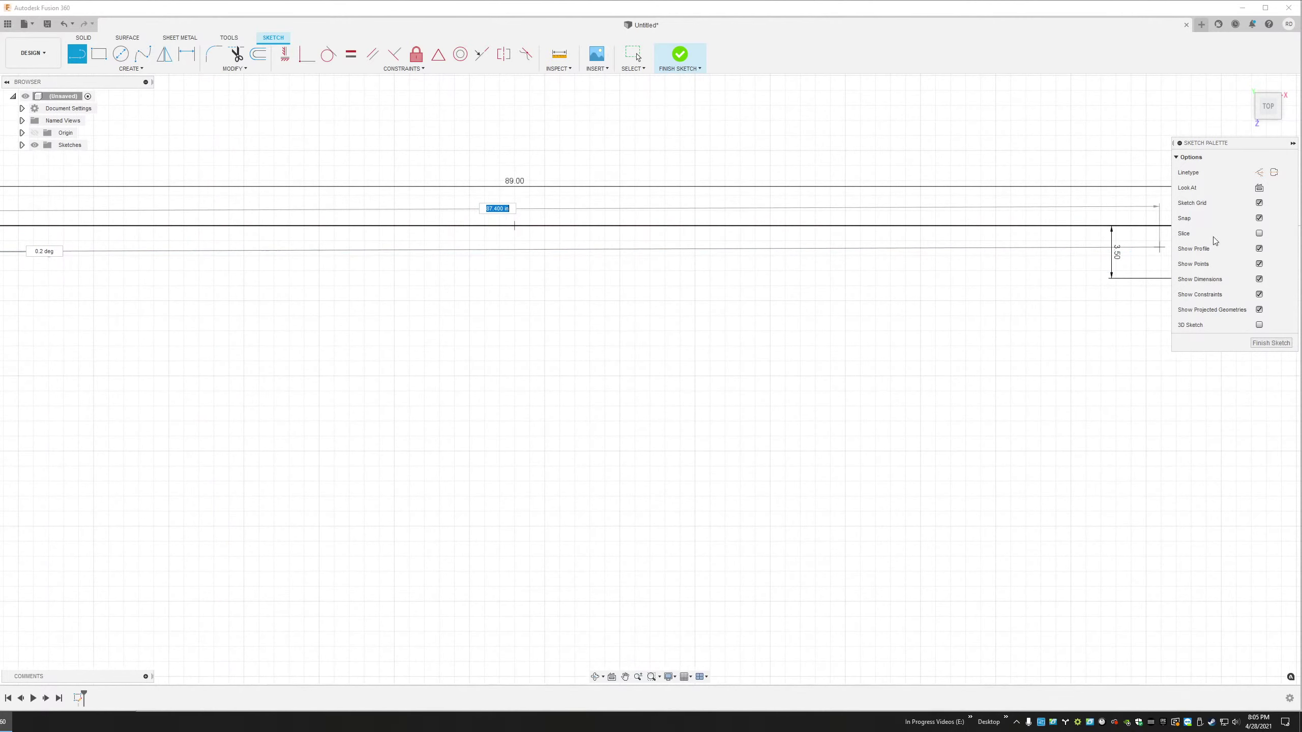
middle_click_drag(843, 326, 567, 305)
scroll(946, 224, "up", 2)
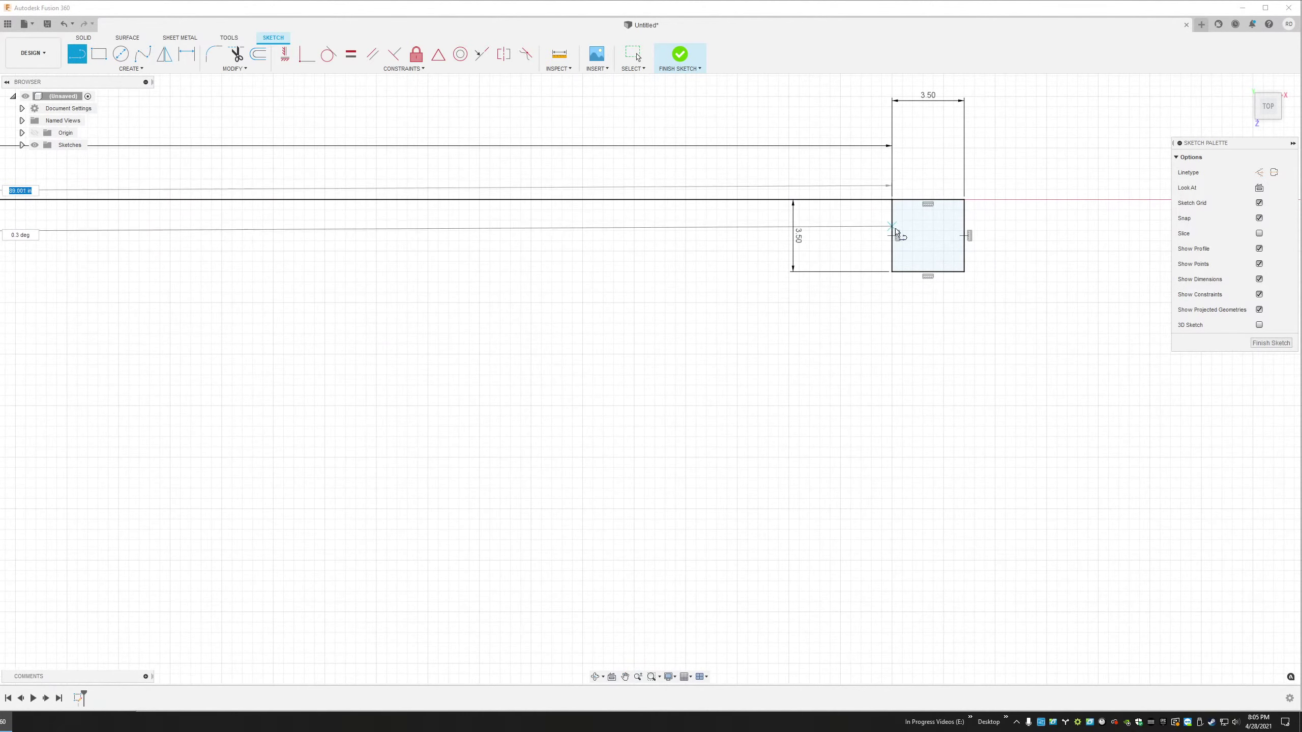
left_click(893, 236)
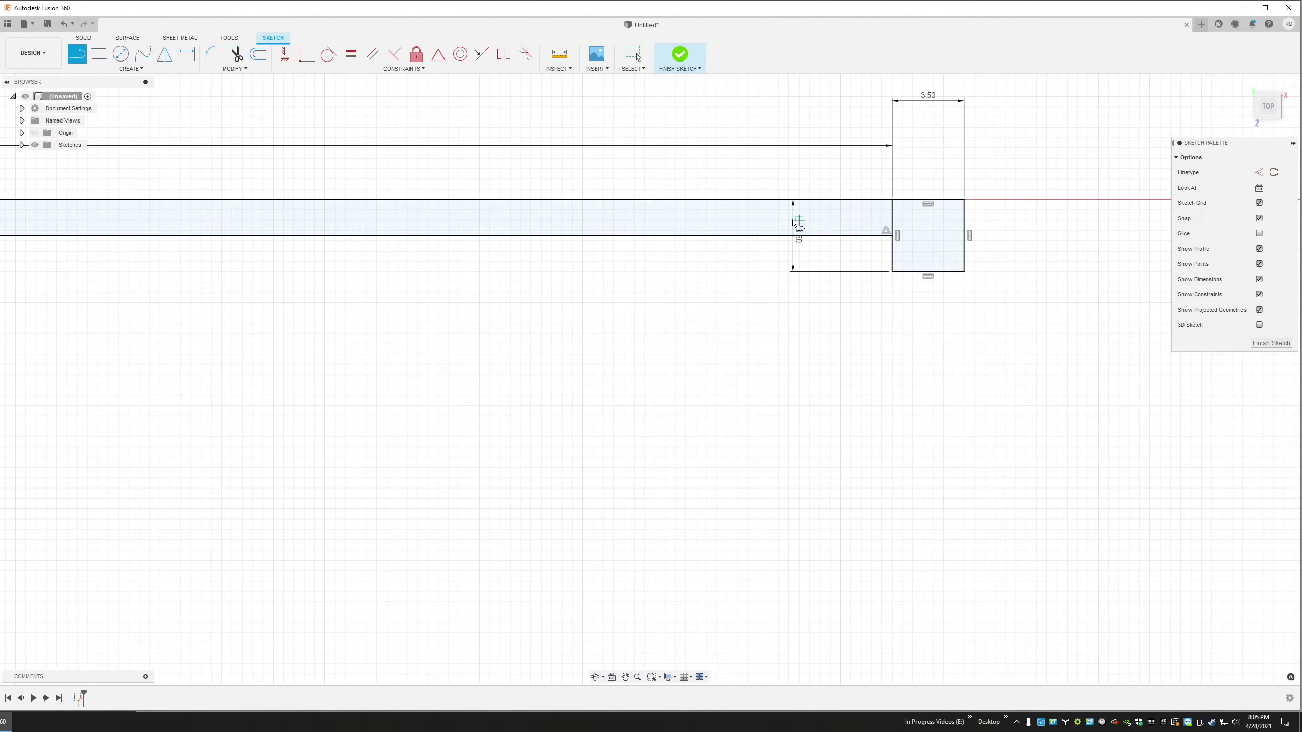
Draw a 0.6 in vertical line down from the midpoint of the first square's right edge
scroll(838, 215, "up", 1)
scroll(820, 213, "down", 4)
middle_click_drag(454, 253, 741, 244)
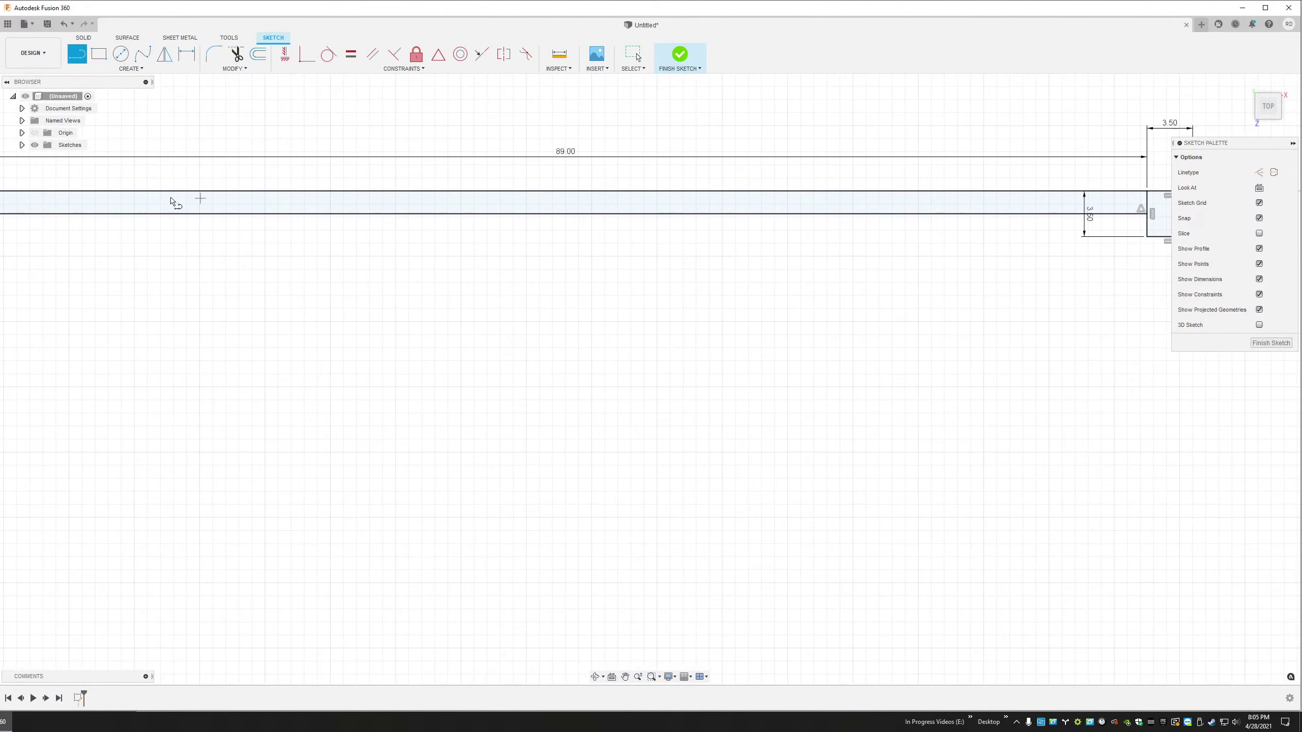
scroll(172, 205, "down", 1)
middle_click_drag(193, 220, 333, 226)
key("l")
scroll(133, 236, "up", 5)
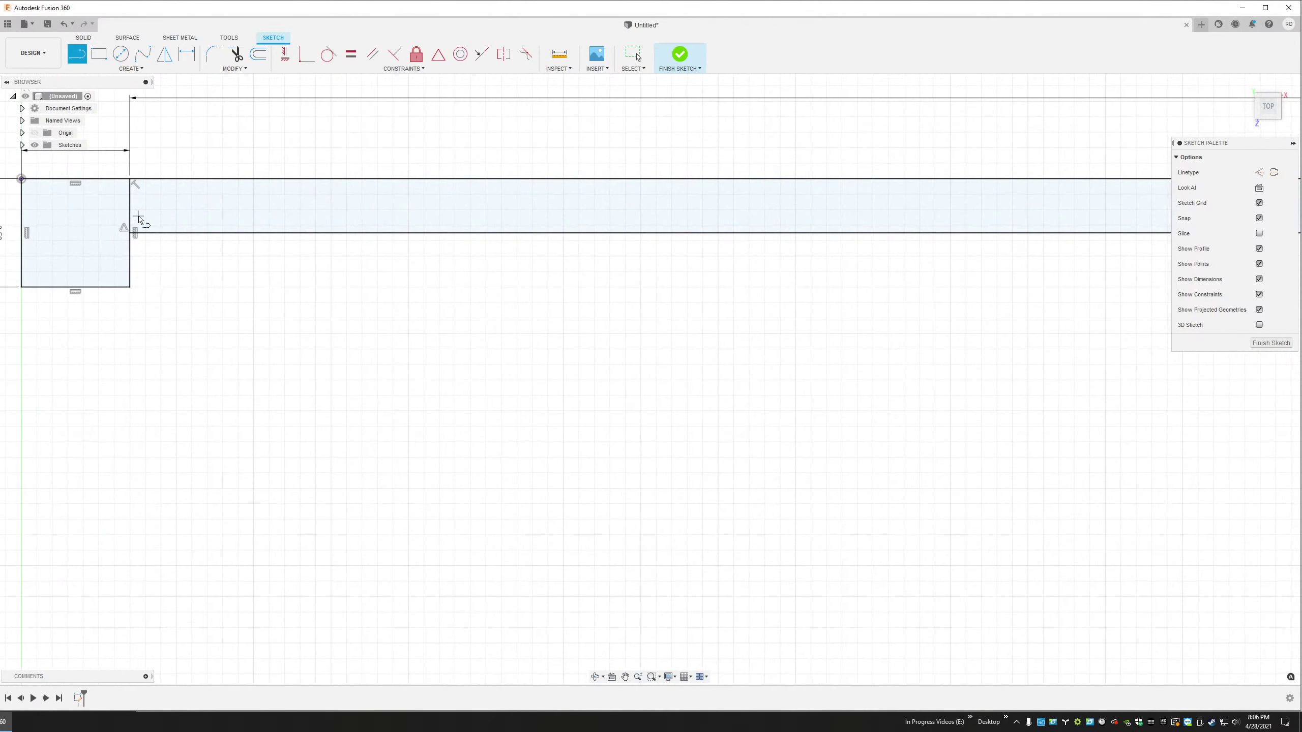
scroll(127, 251, "up", 1)
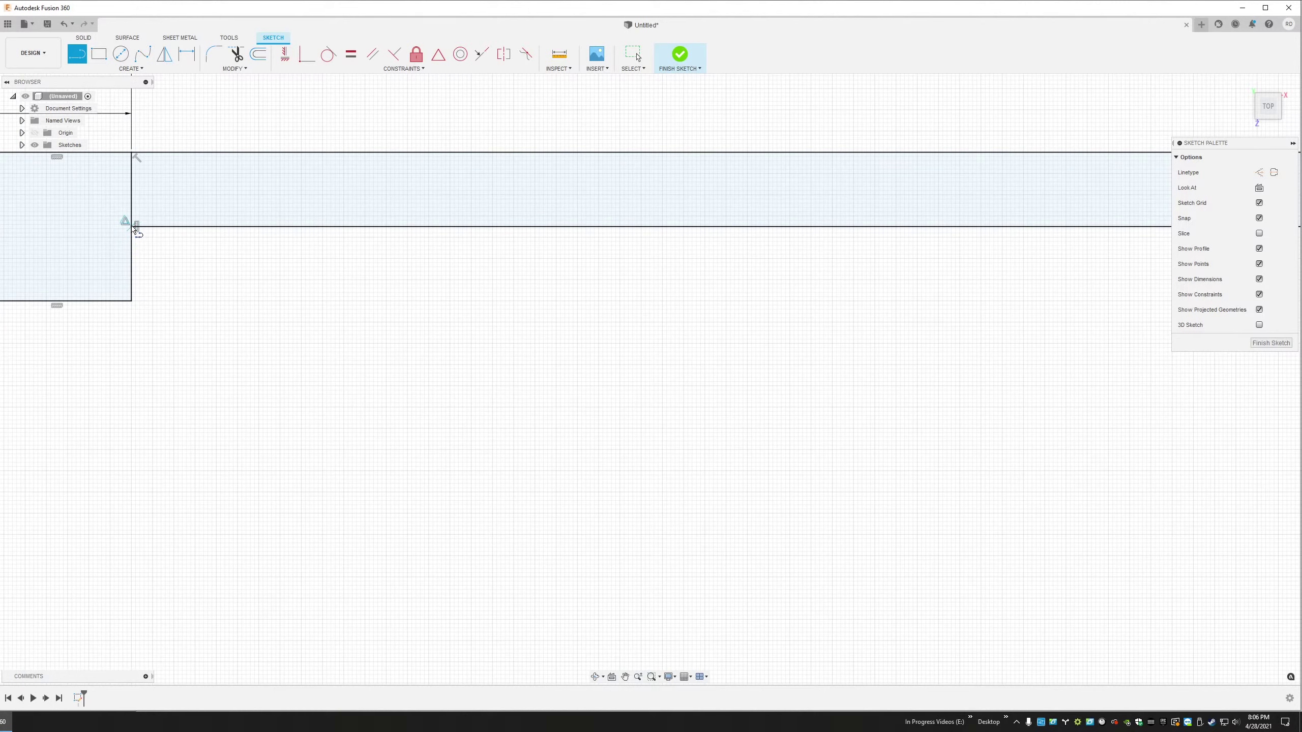
left_click(133, 227)
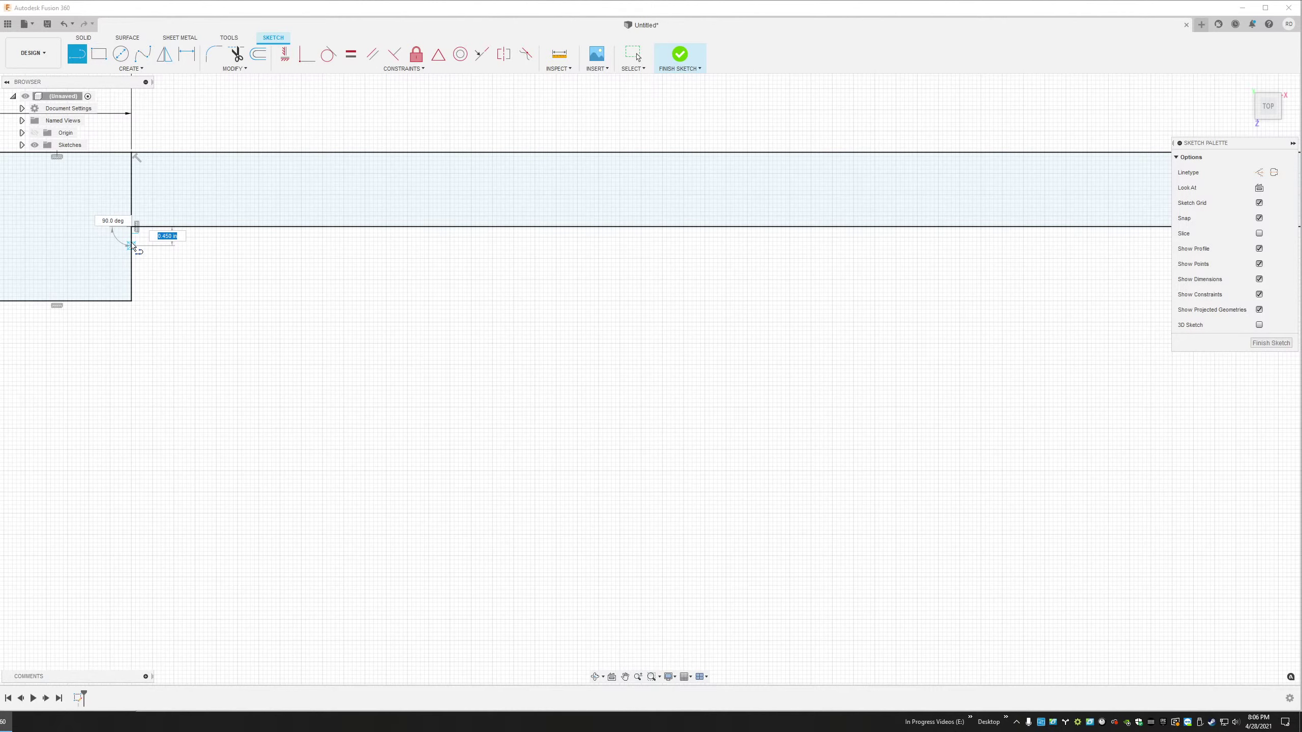
key("BackSpace")
type(".6")
key("Tab")
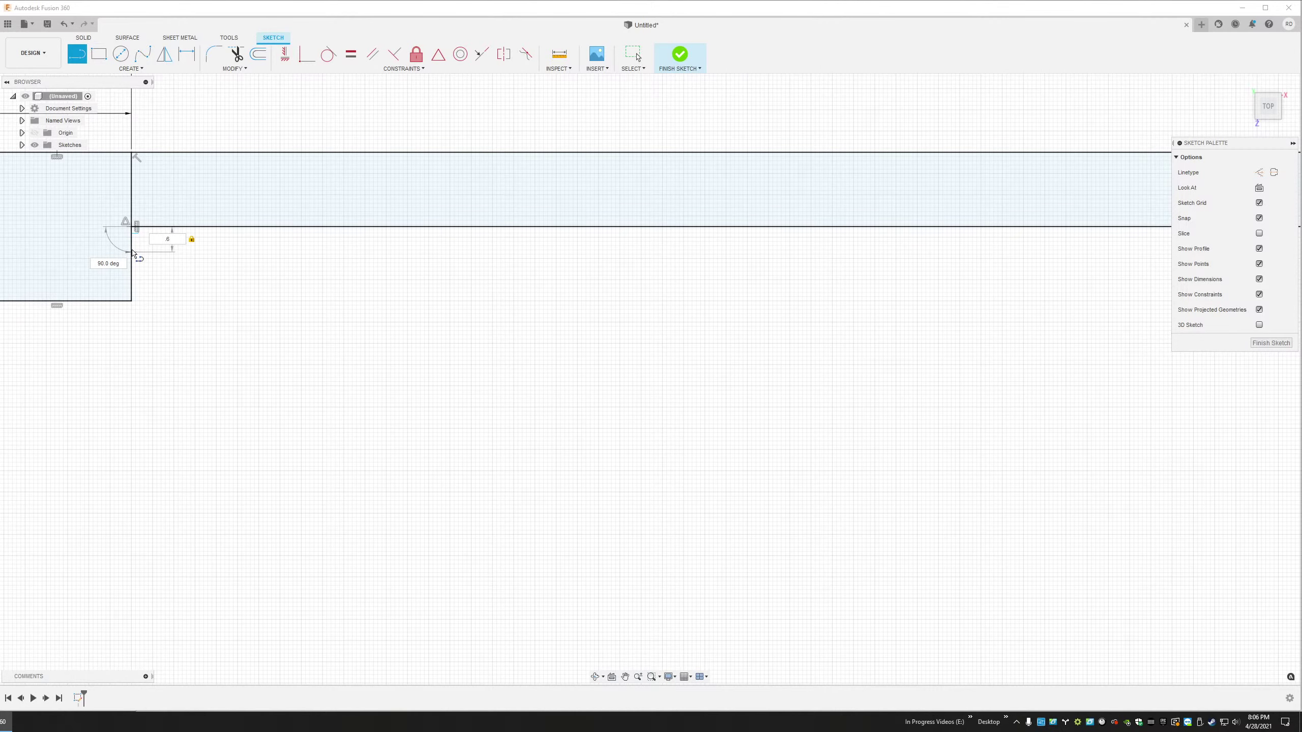
key("Return")
Abandon the rectangle started at the short line's end and undo the 0.6 in vertical line
key("r")
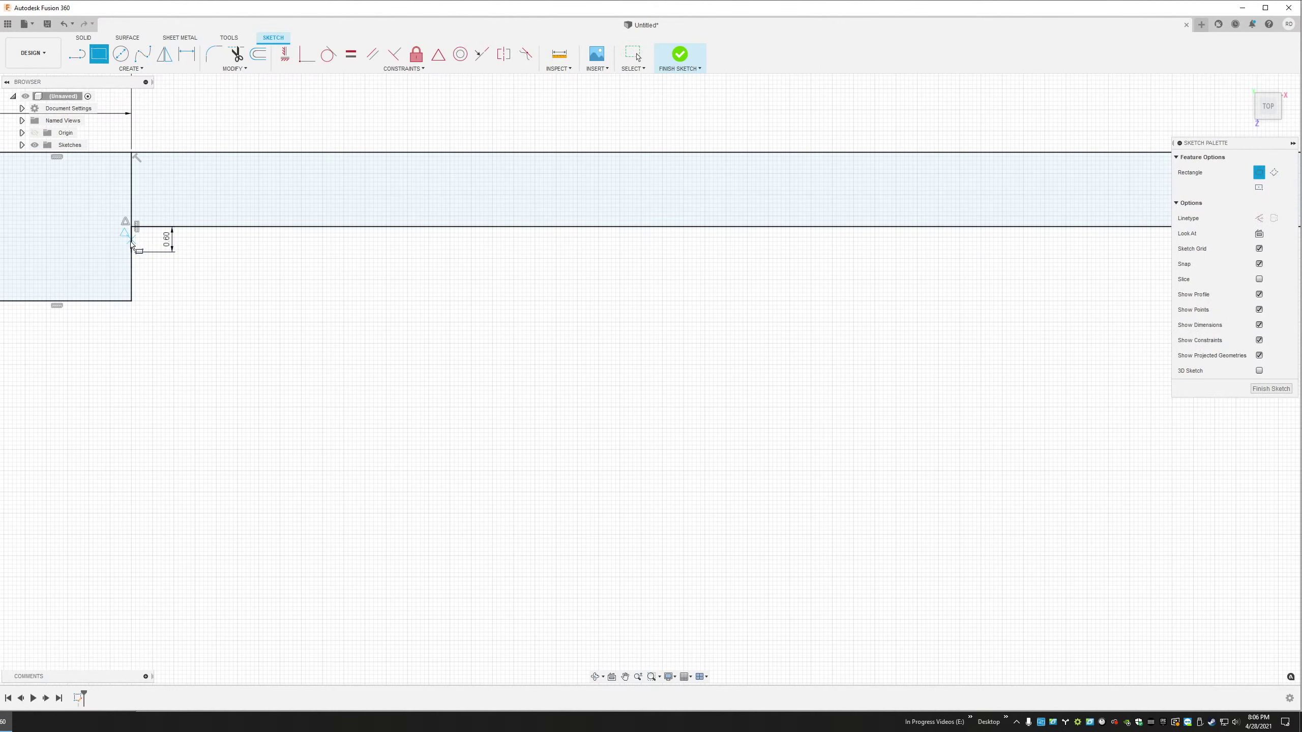
scroll(231, 241, "down", 2)
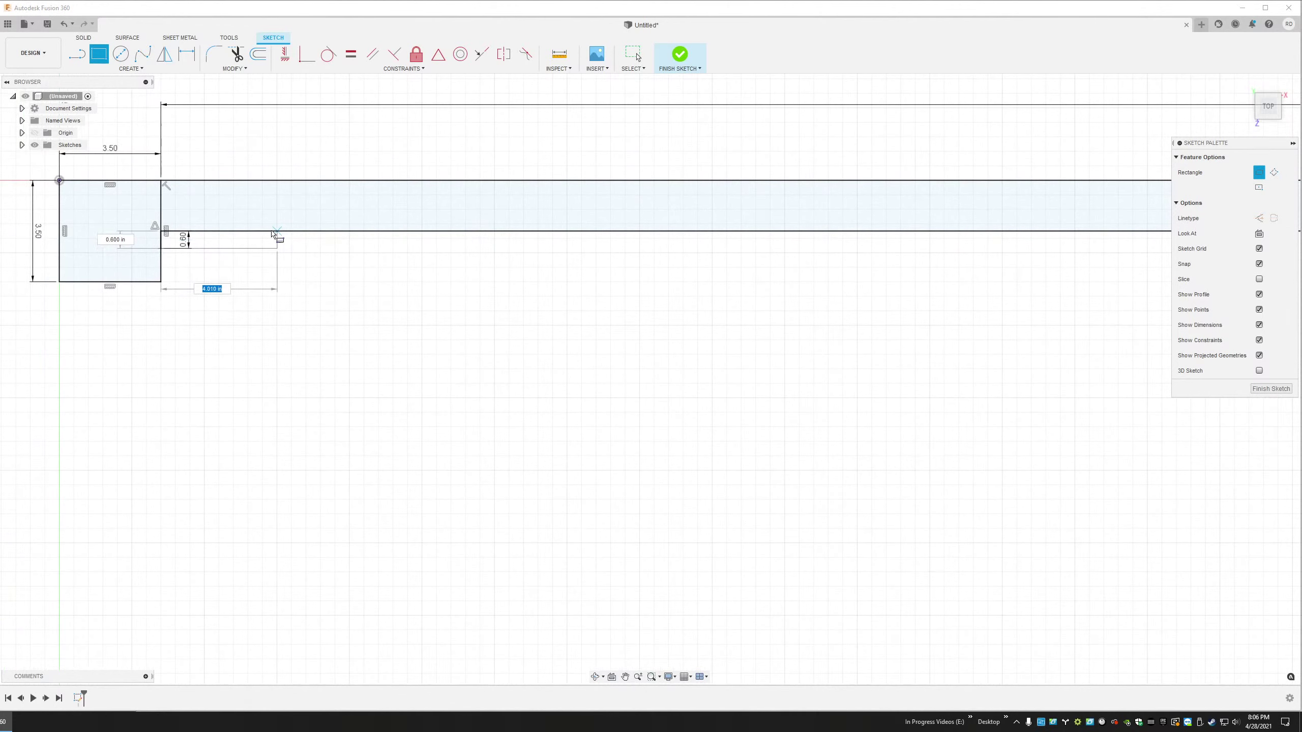
key("Escape")
scroll(169, 244, "up", 4)
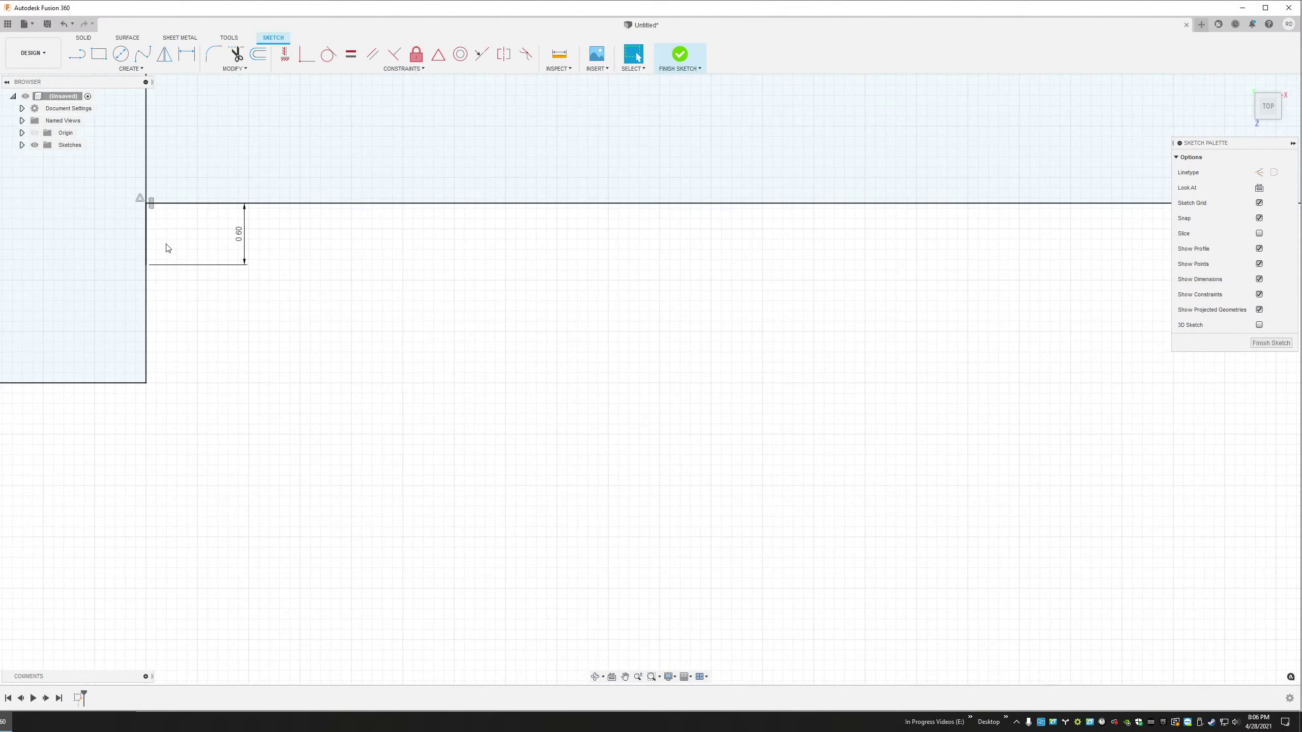
key("ctrl+z")
Draw a vertical line about 0.06 in long down from the midpoint of the first square's right edge
key("l")
left_click(146, 203)
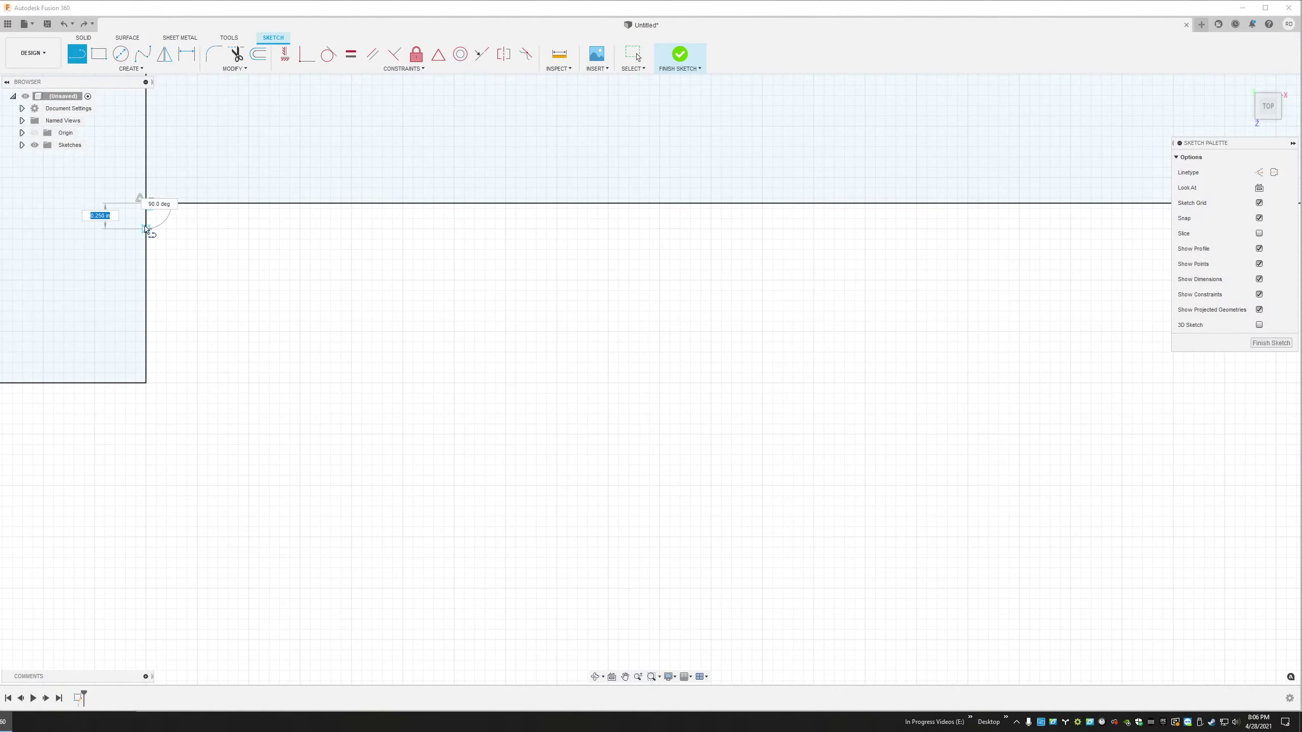
key("Escape")
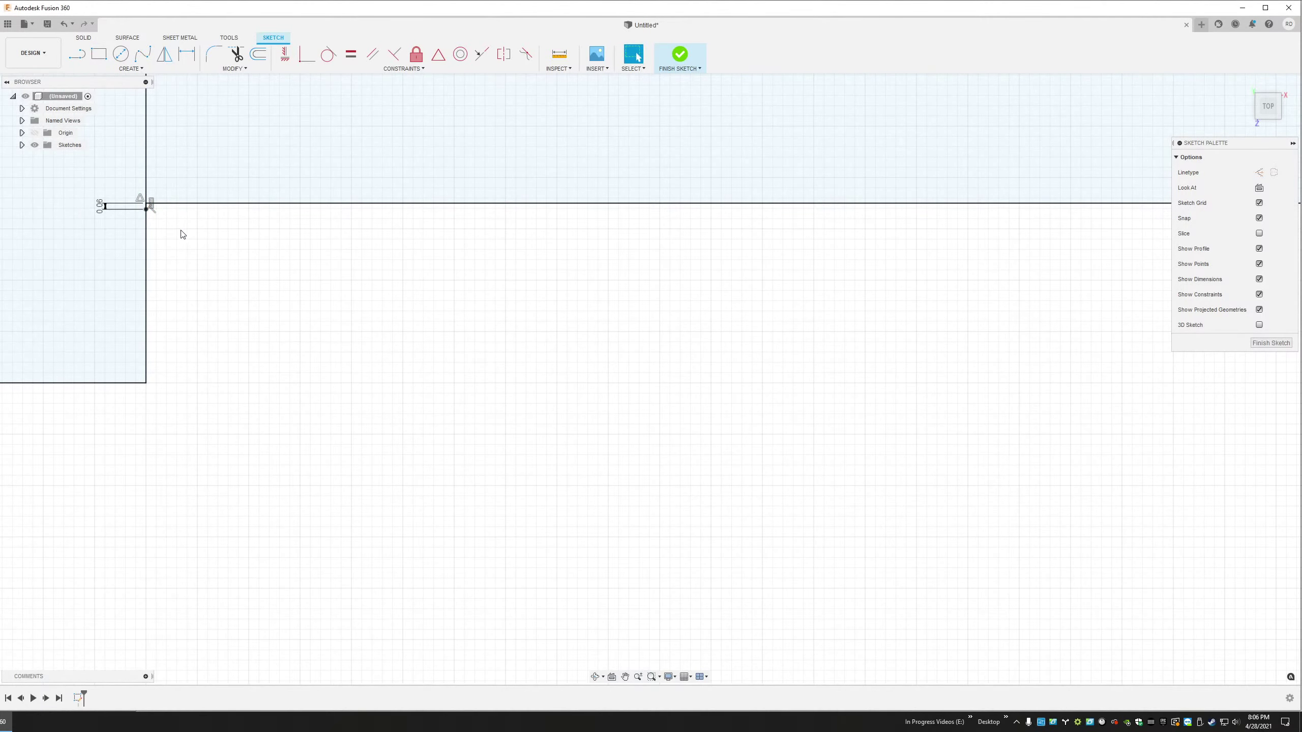
Sketch an 89 in by 0.12 in rectangle from the short line's lower end across to the second square, straddling the middle line
key("r")
left_click(146, 205)
scroll(205, 226, "down", 6)
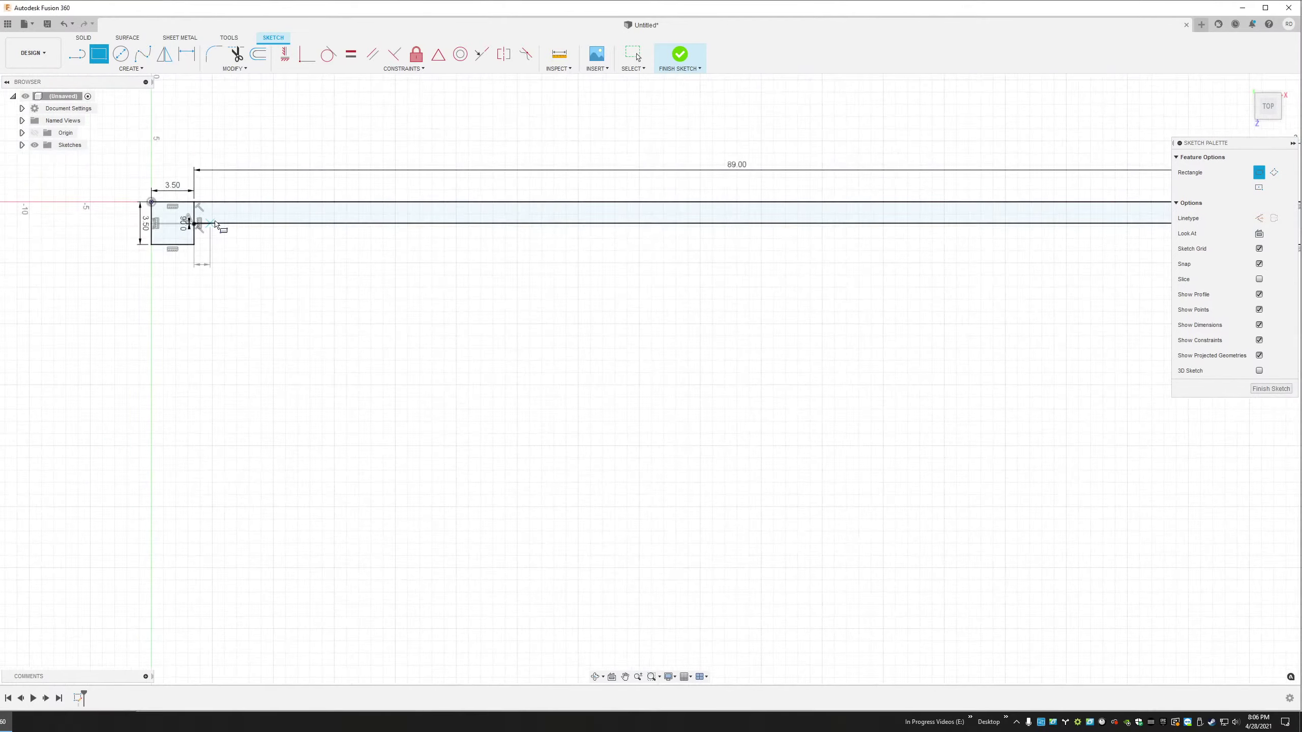
scroll(666, 219, "up", 10)
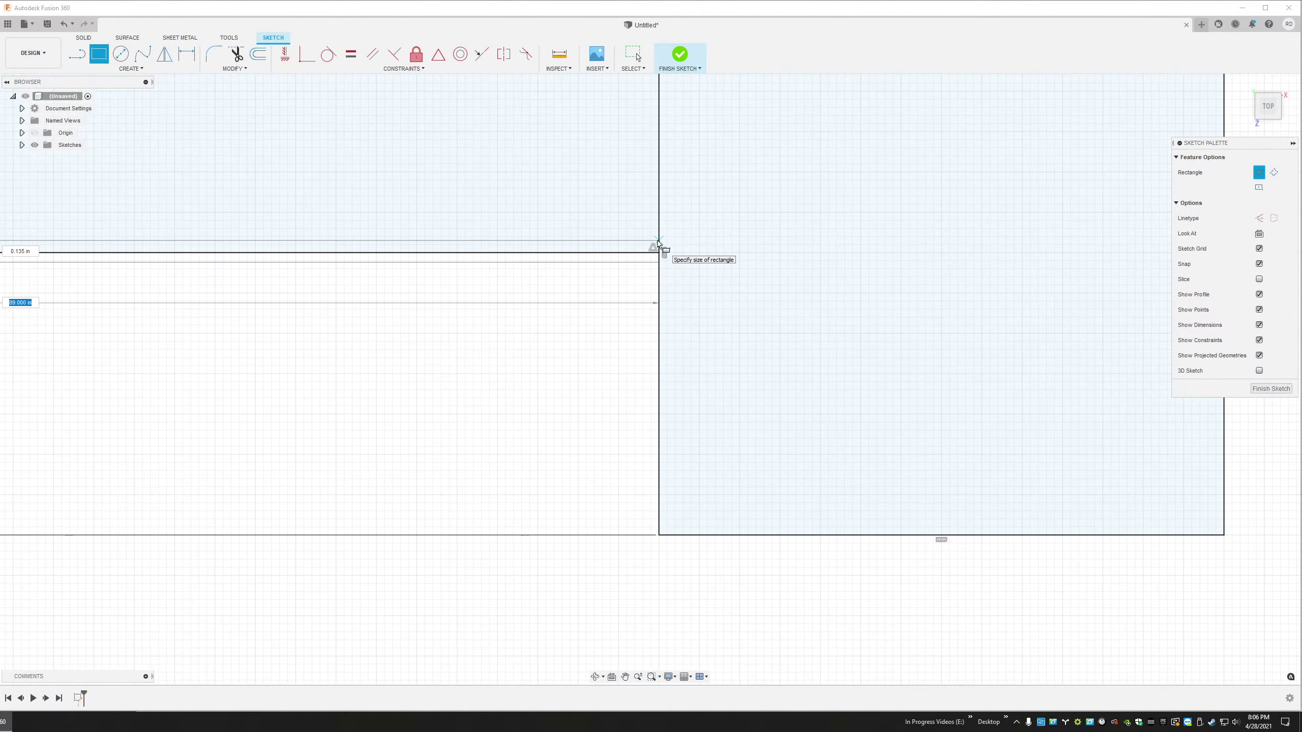
type("89")
key("Tab")
type(".12")
key("Return")
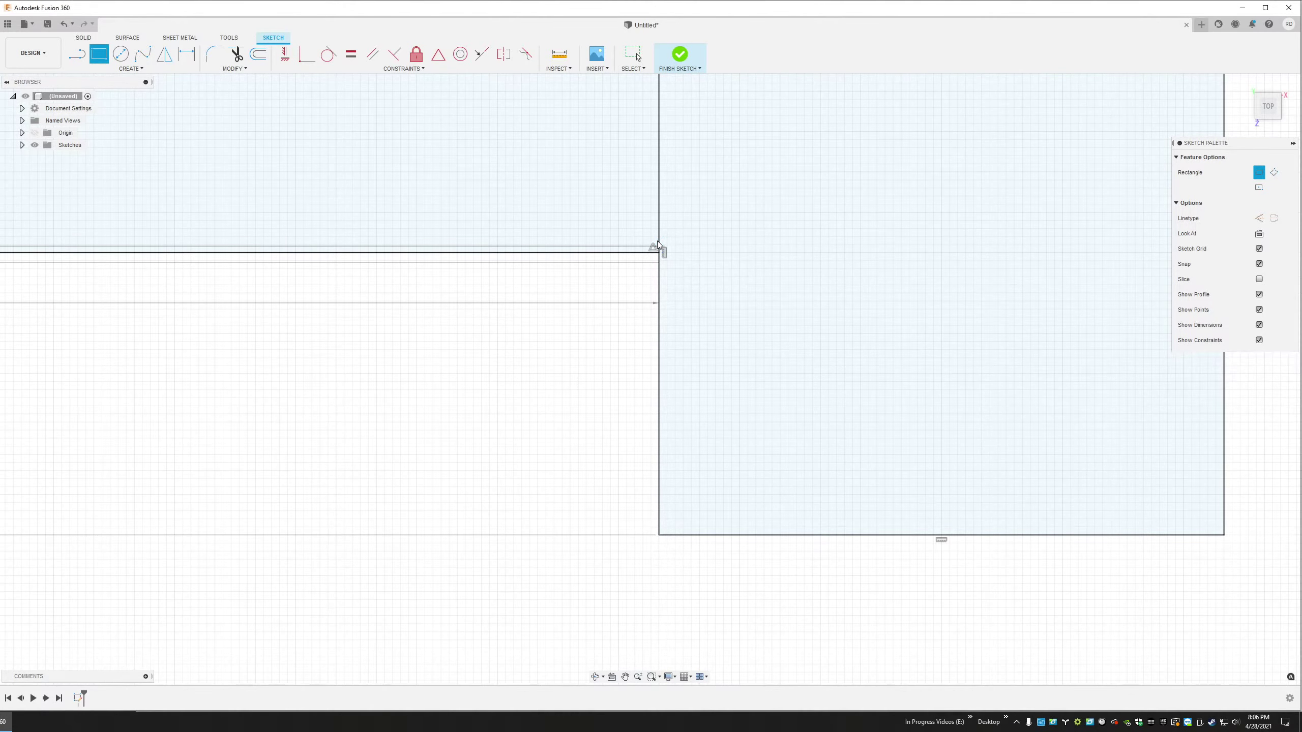
Delete the horizontal middle line running through the thin rectangle between the two squares
scroll(610, 174, "down", 3)
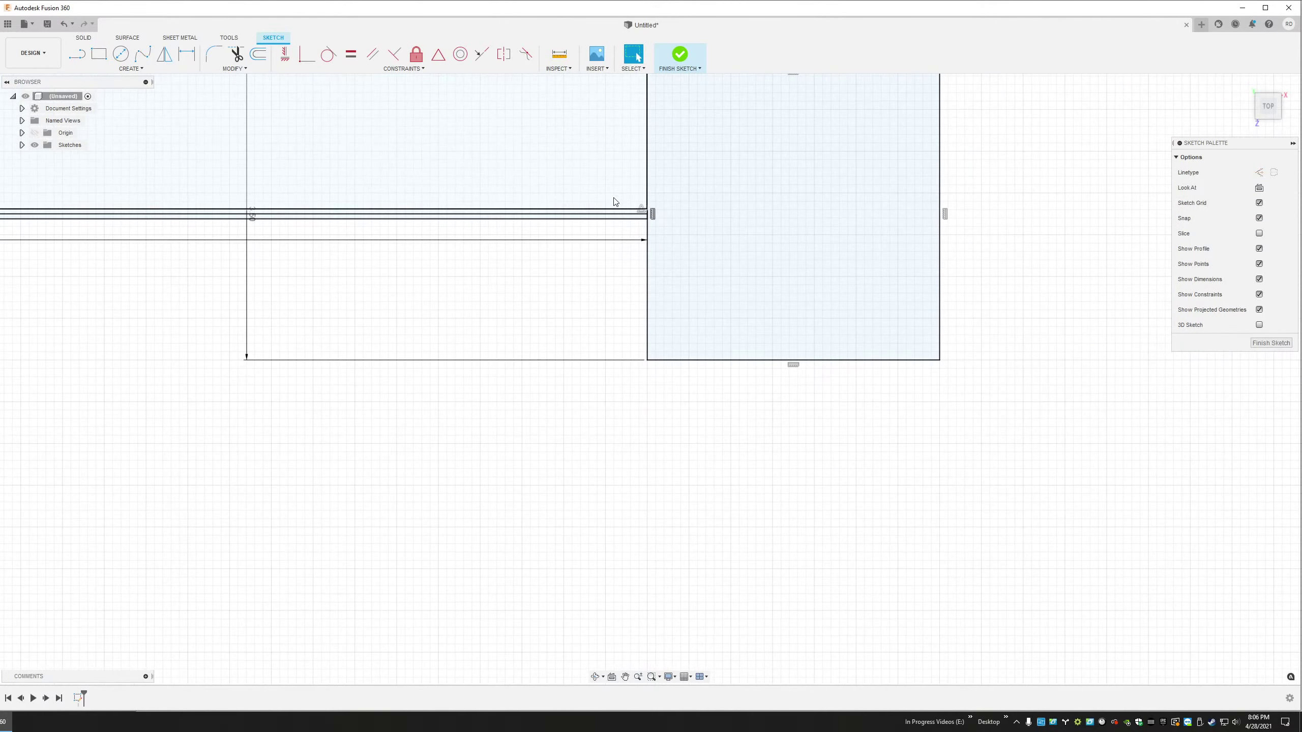
left_click(530, 215)
scroll(705, 243, "down", 5)
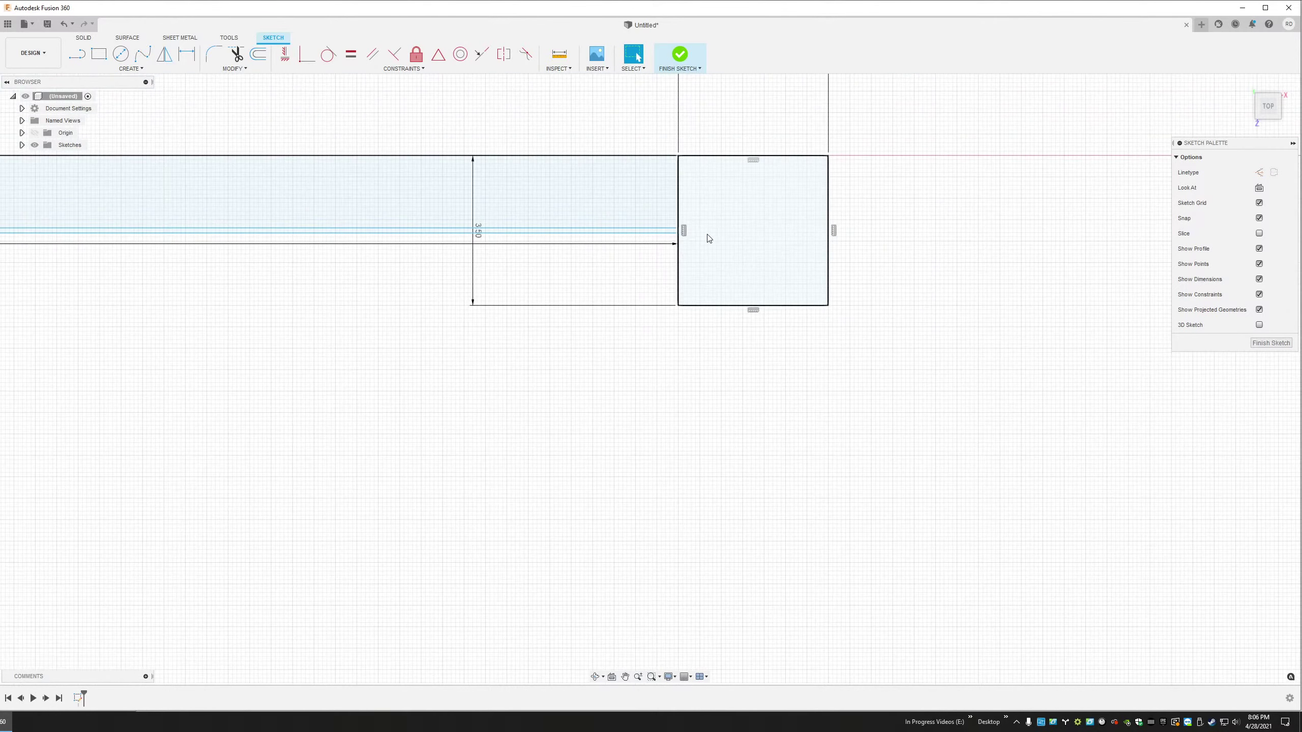
scroll(254, 197, "down", 2)
middle_click_drag(244, 300, 455, 293)
middle_click_drag(127, 214, 337, 240)
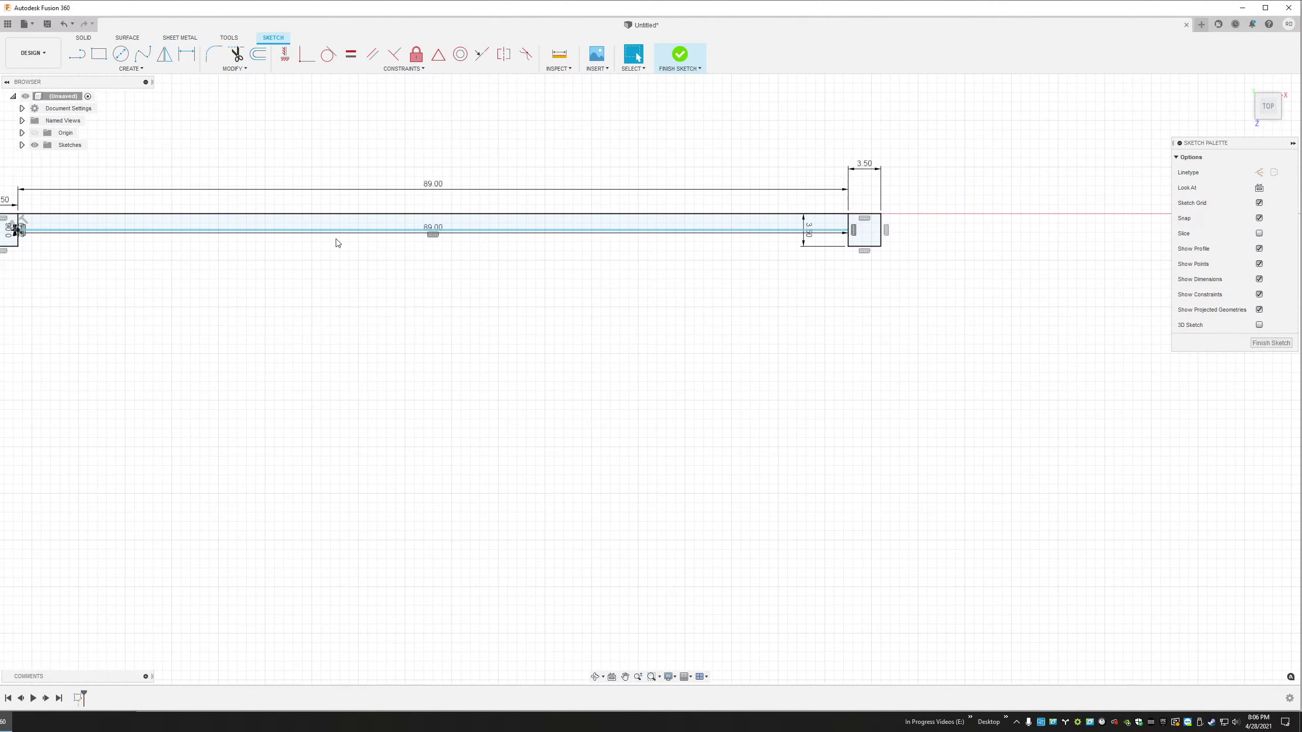
Draw a line between the squares from the first square's lower-right corner to the second square's lower-left corner
scroll(203, 256, "up", 1)
middle_click_drag(112, 256, 250, 251)
key("l")
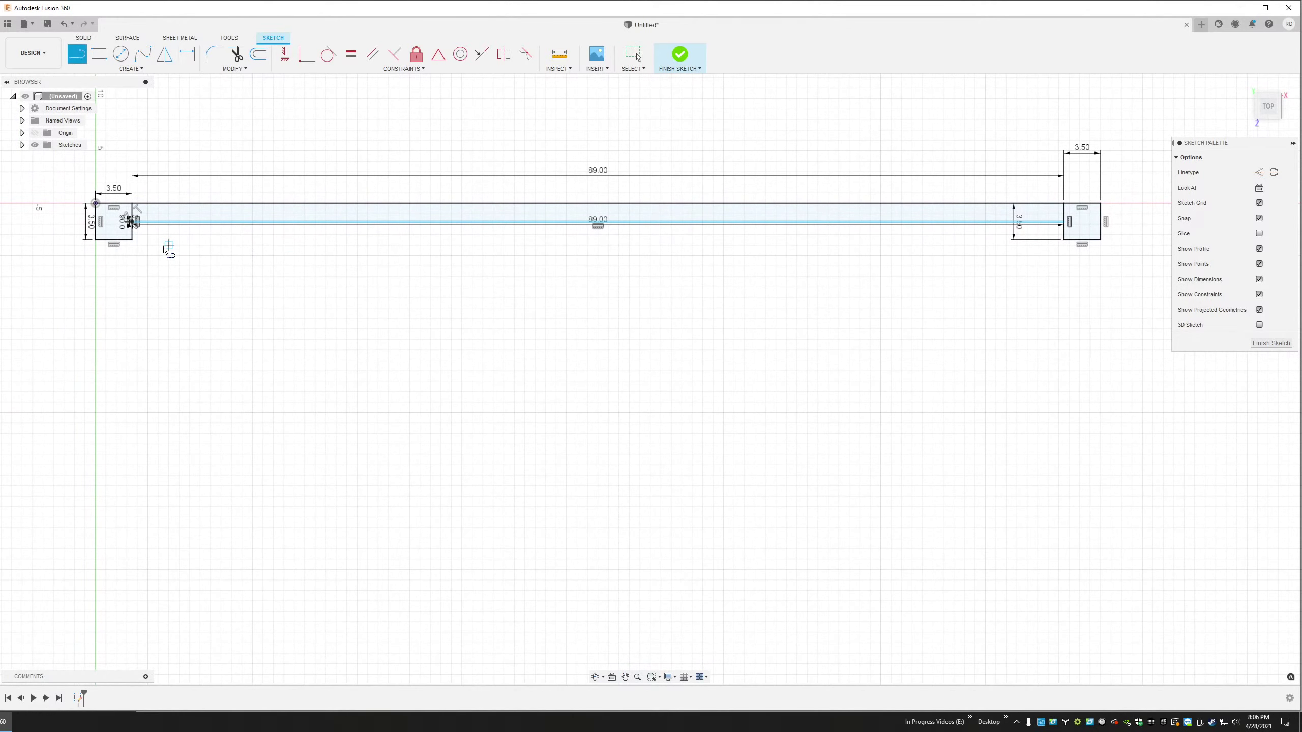
left_click(132, 239)
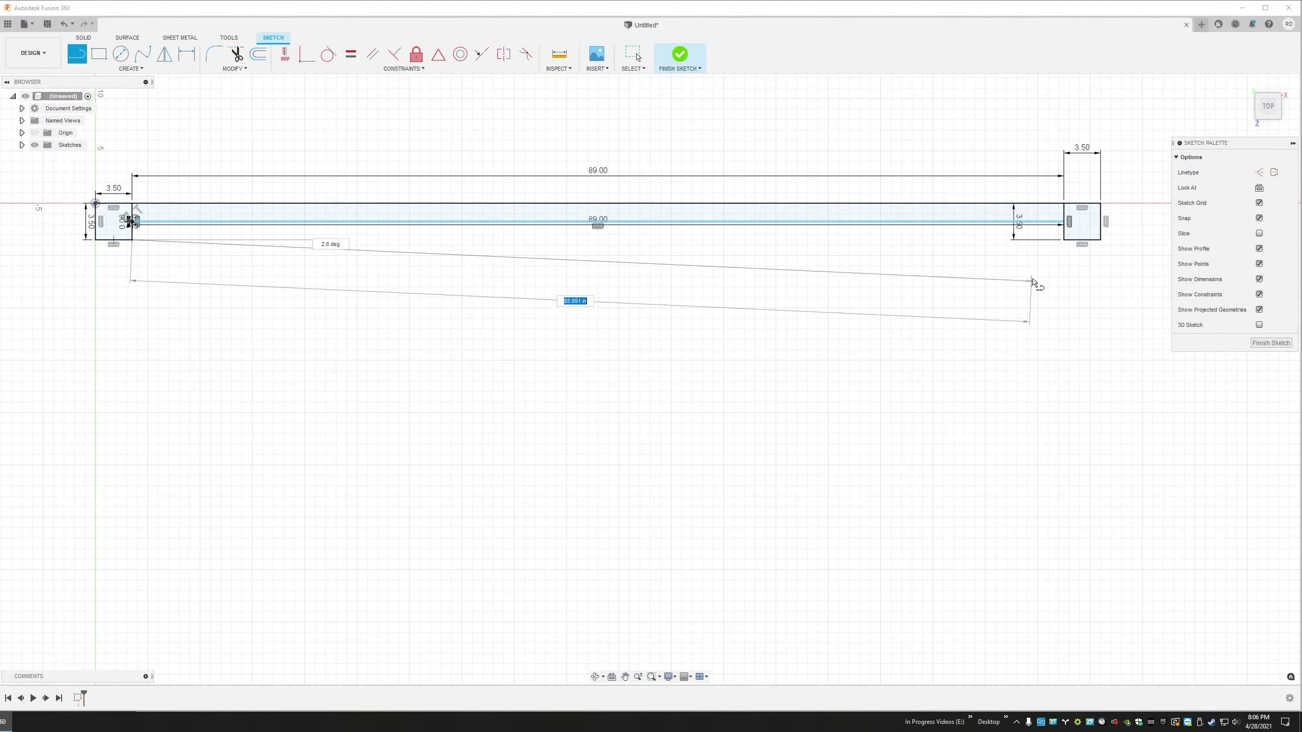
left_click(1064, 240)
Sketch an 89 in by 0.25 in rectangle between the squares, starting at the first square's lower-right corner and lying just inside the lower line
scroll(197, 208, "up", 2)
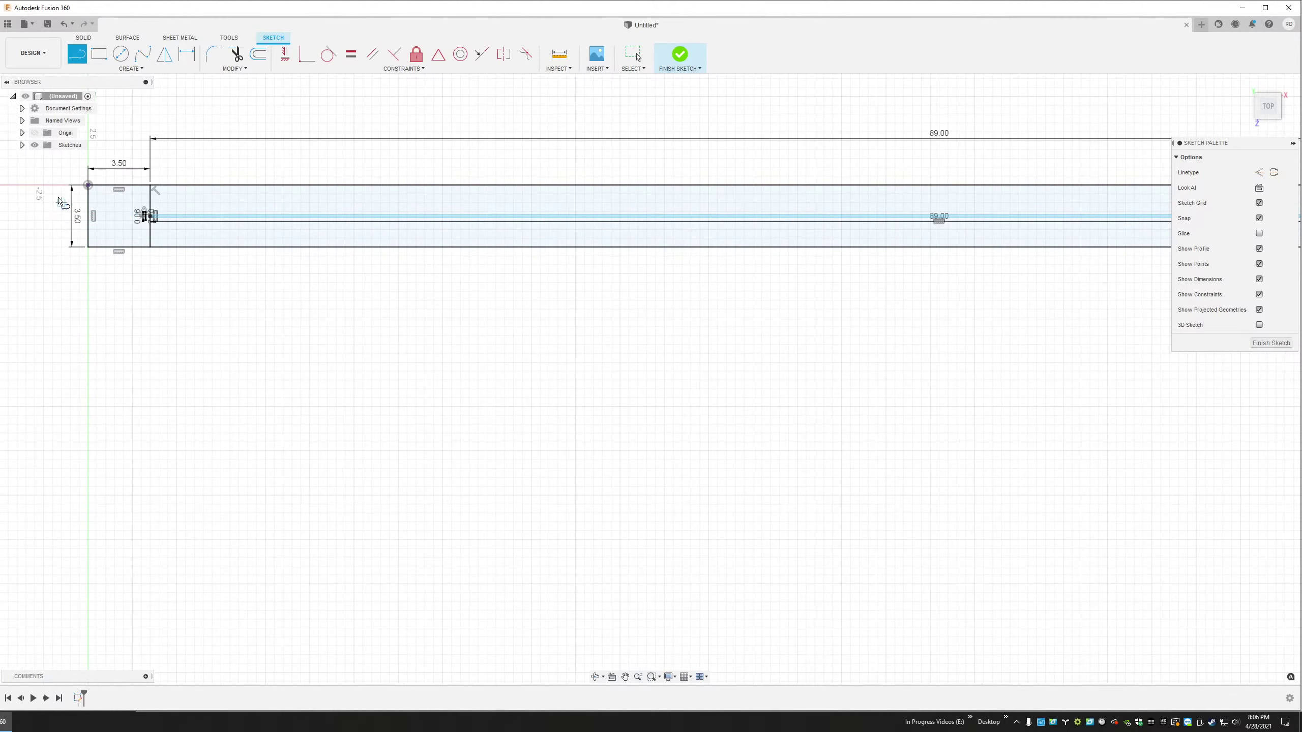
scroll(172, 230, "up", 2)
scroll(159, 265, "up", 2)
key("r")
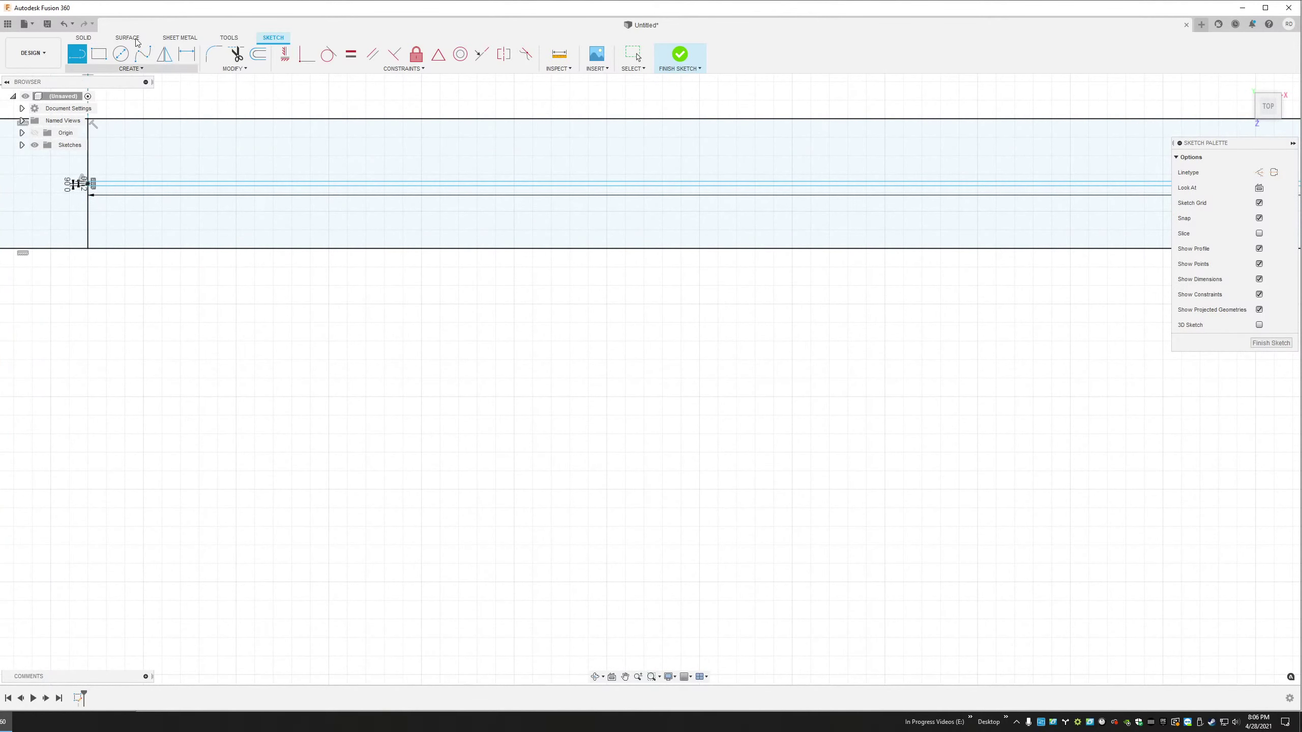
left_click(88, 249)
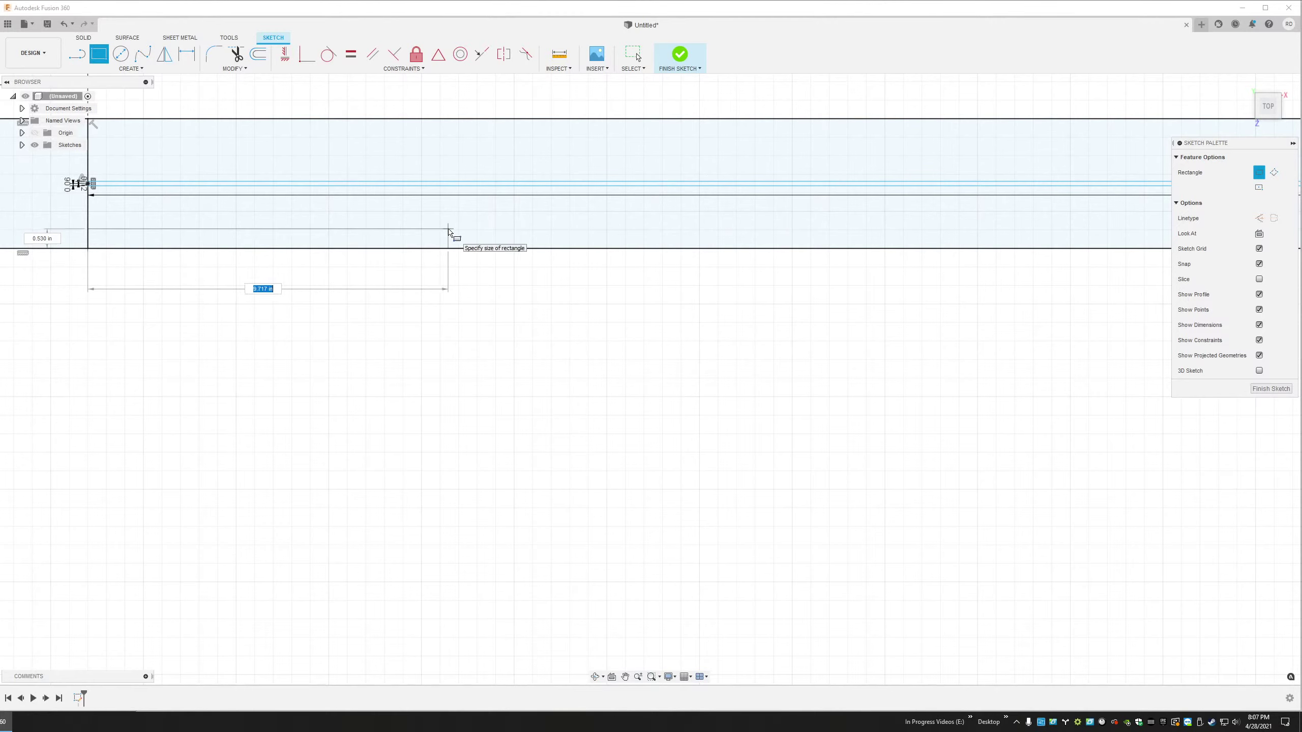
type("89")
key("Tab")
type(".1")
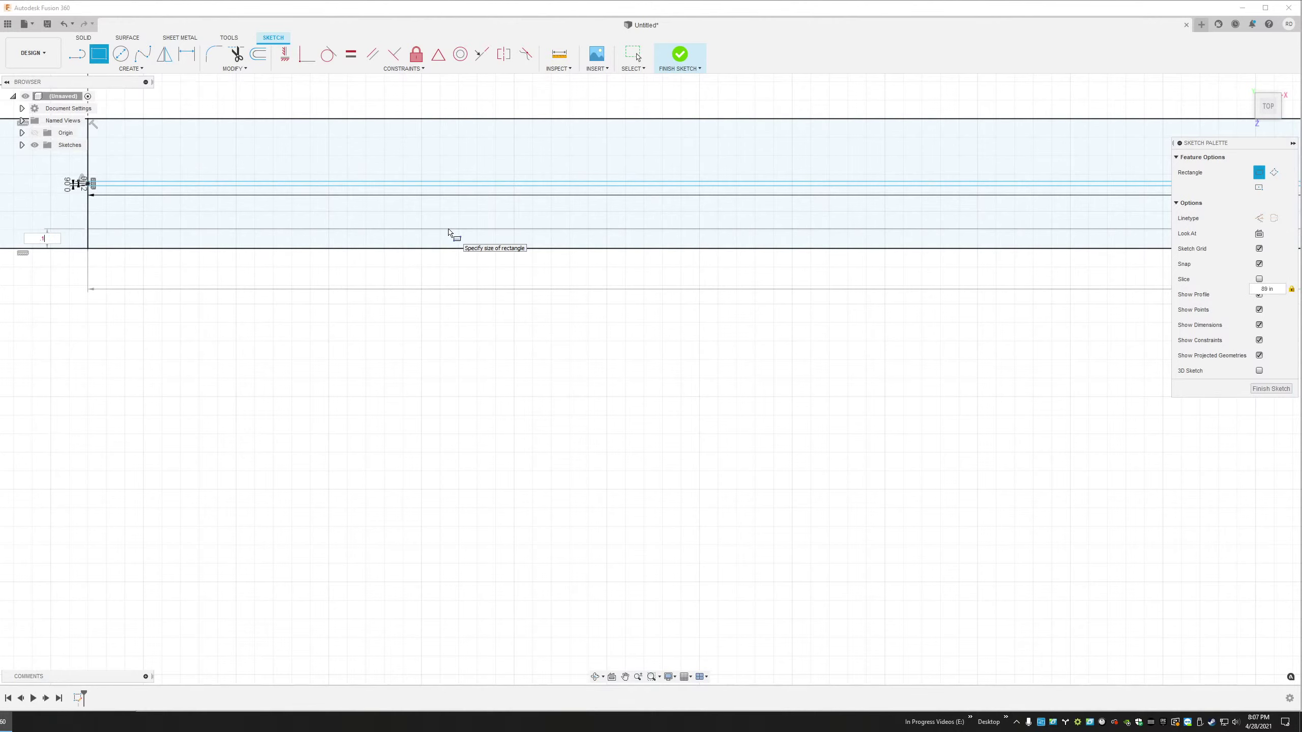
type("25")
key("Tab")
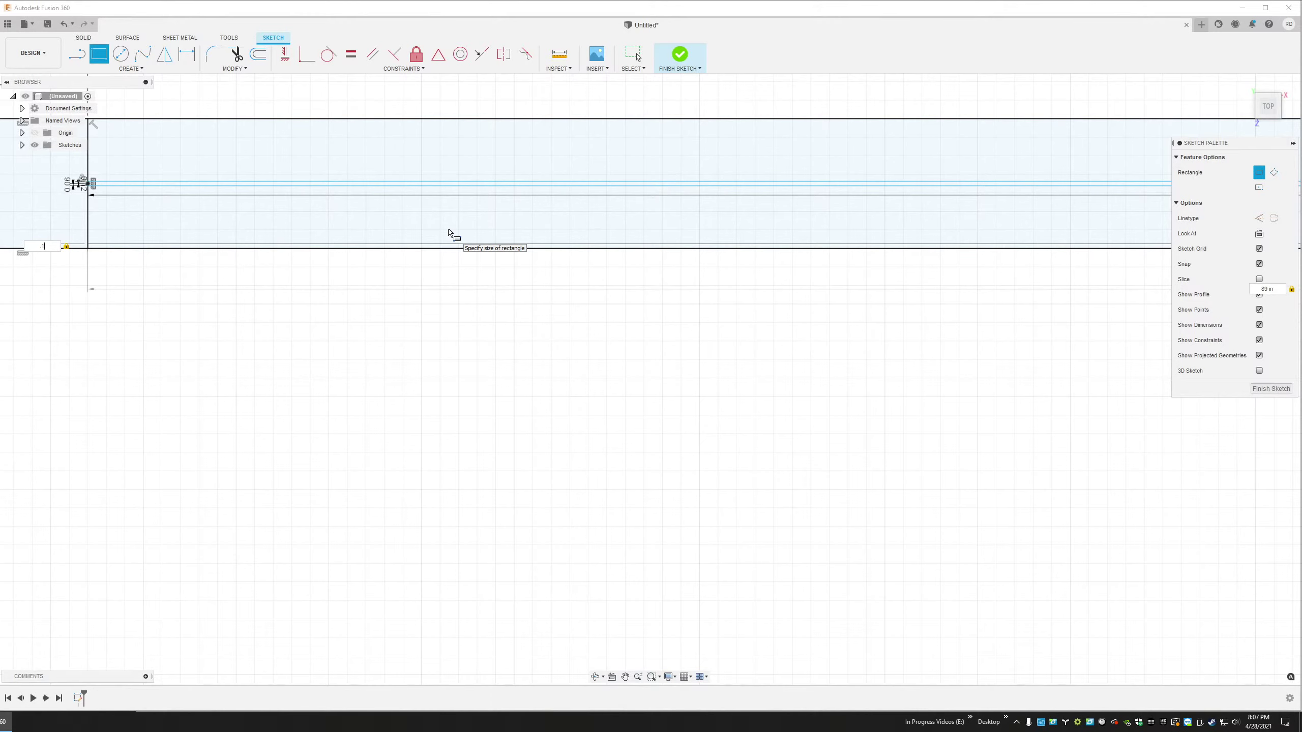
type("2")
type("25")
key("Return")
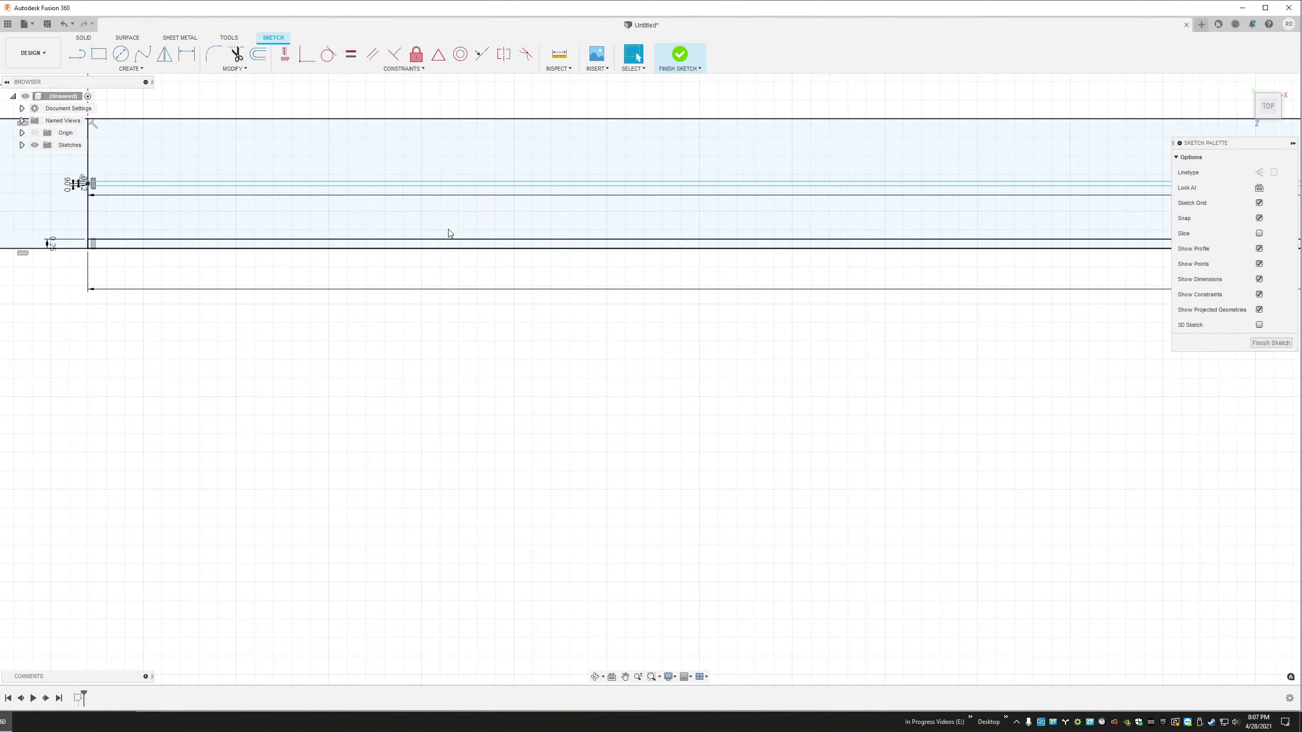
Sketch an 89 in by 0.25 in rectangle between the squares, starting at the first square's upper-right corner and lying just inside the upper line
key("r")
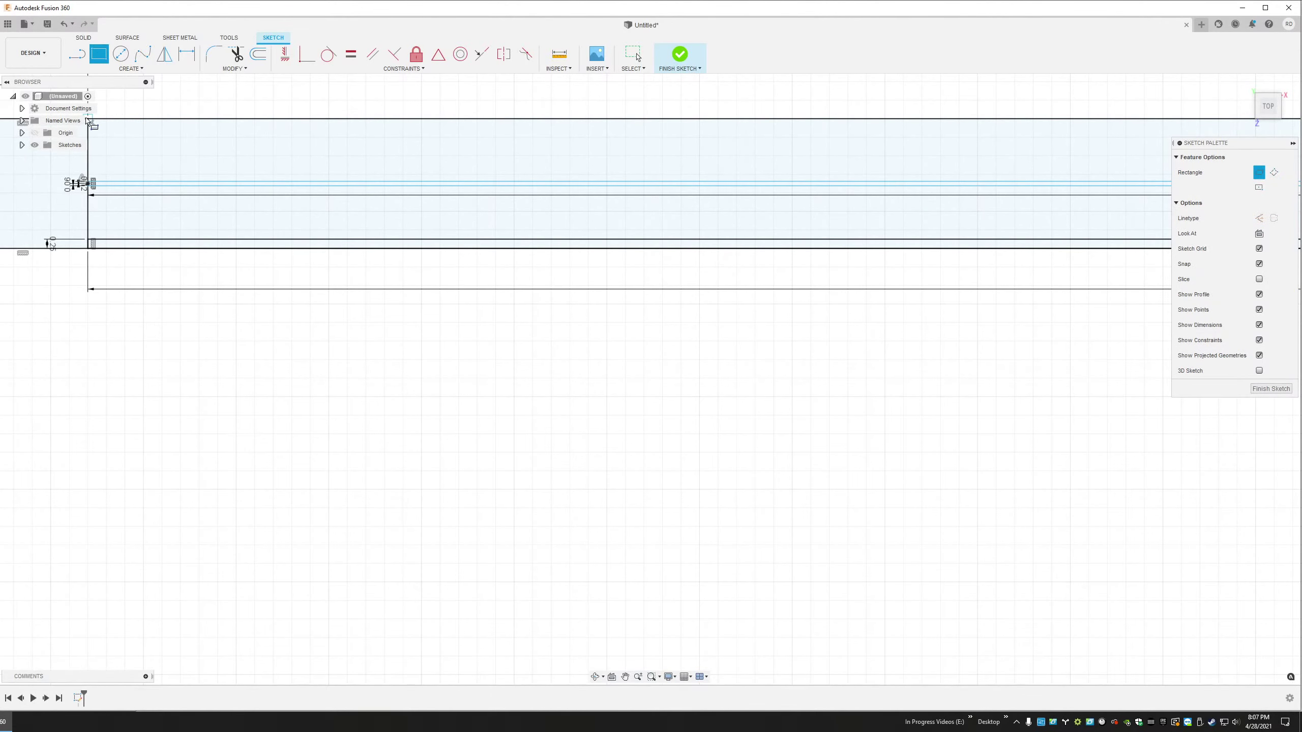
left_click(89, 120)
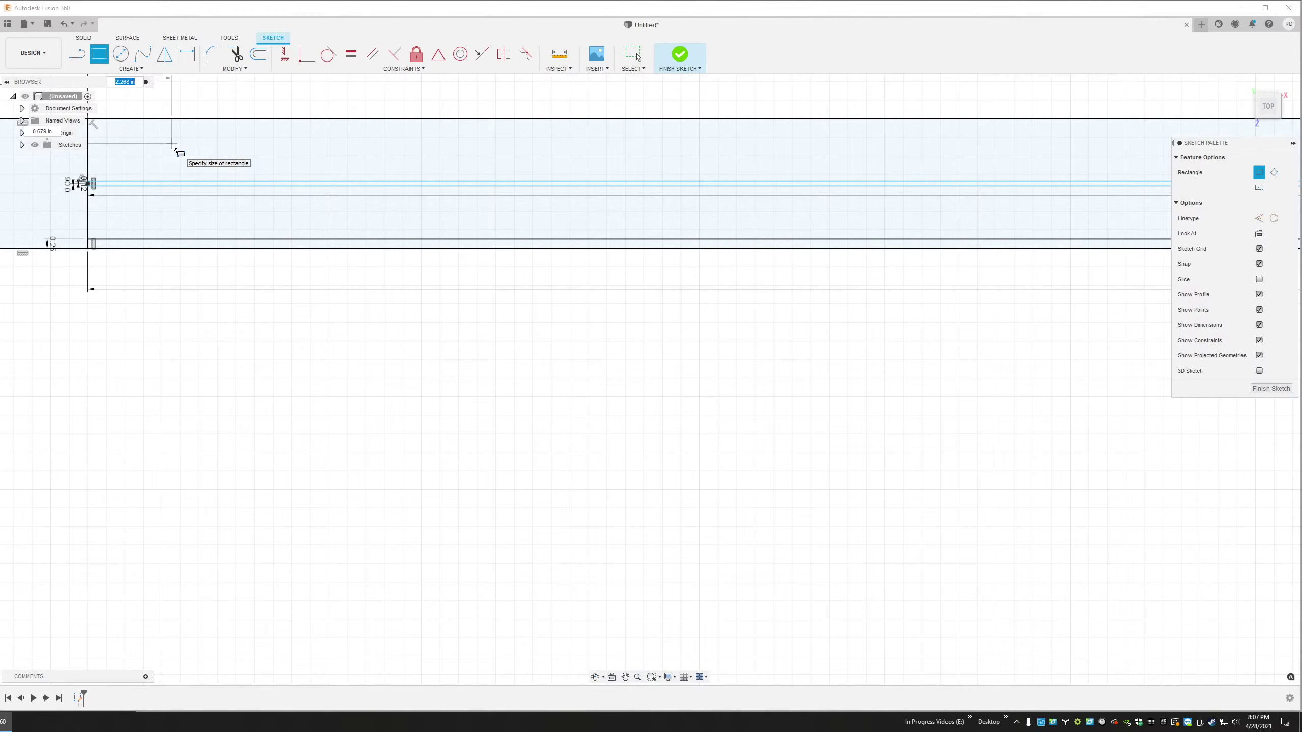
type("89")
key("Tab")
type("2")
key("Tab")
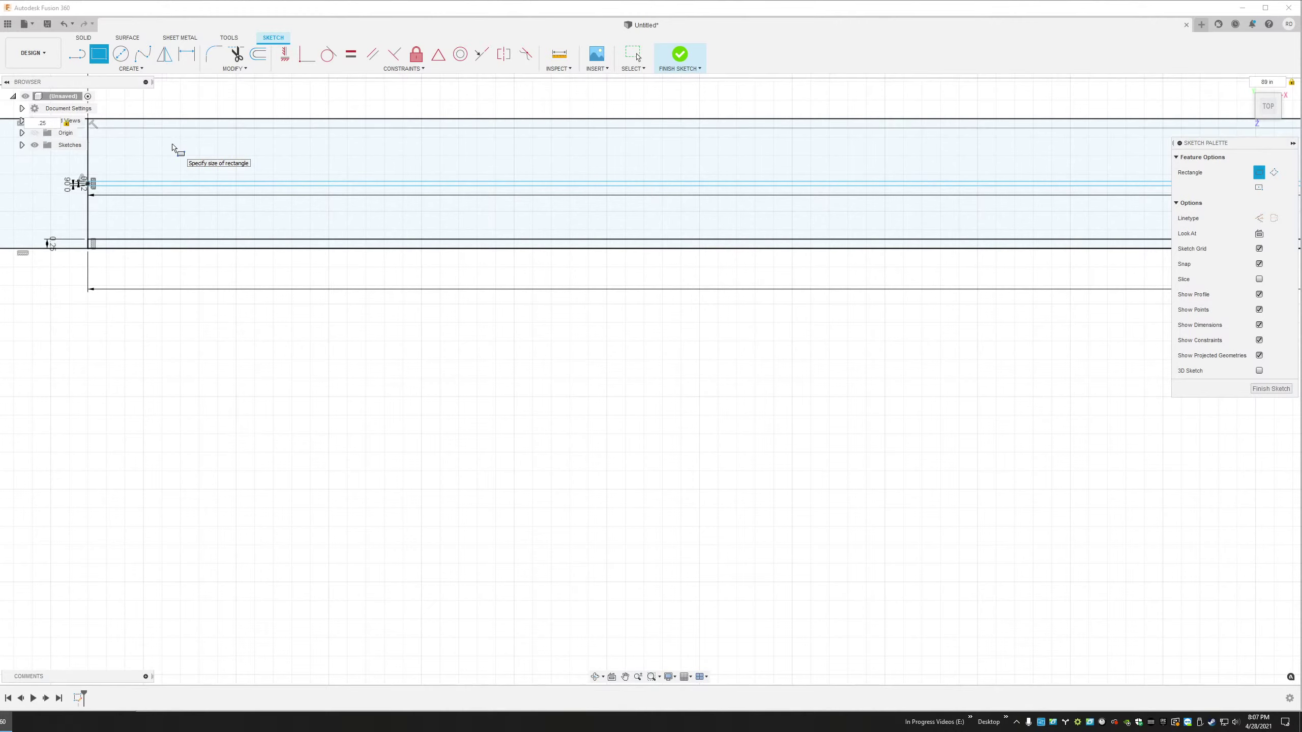
key("Return")
key("Escape")
Start extruding the two 3.5 in square post profiles together as new bodies
scroll(157, 136, "down", 10)
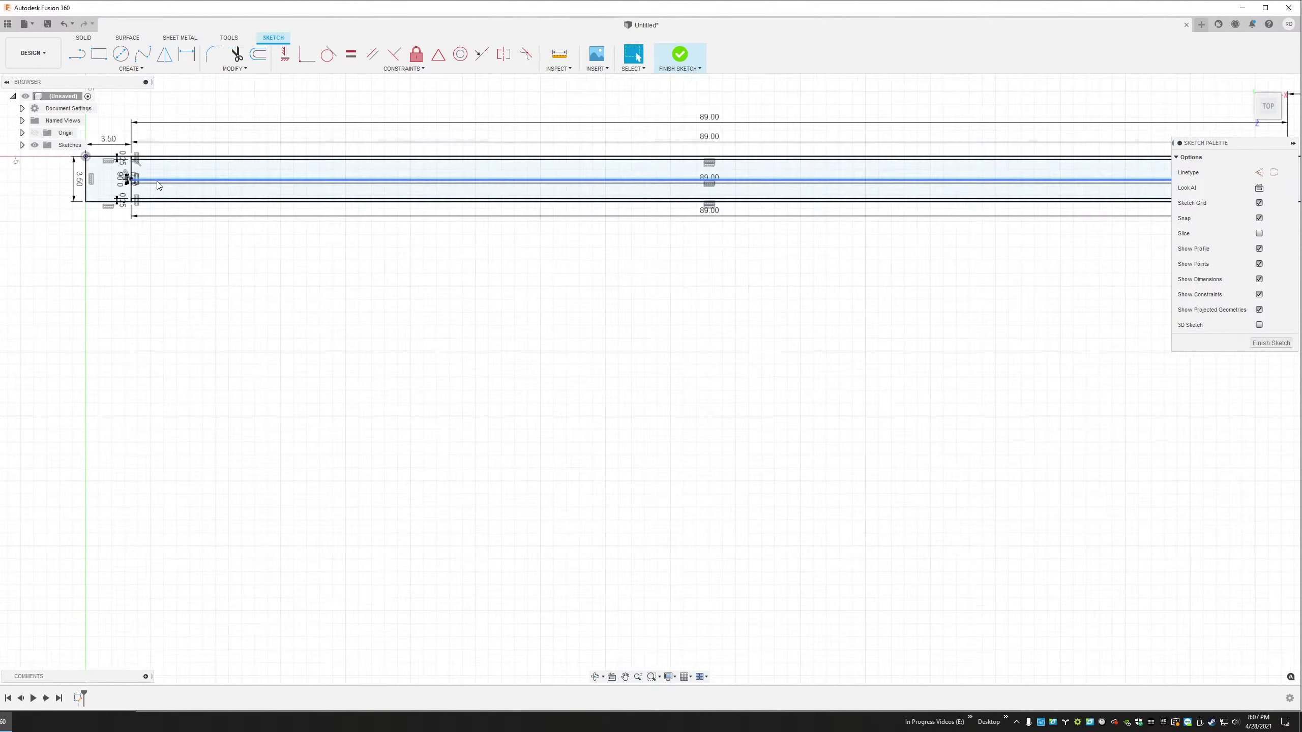
scroll(465, 160, "up", 5)
scroll(927, 241, "down", 6)
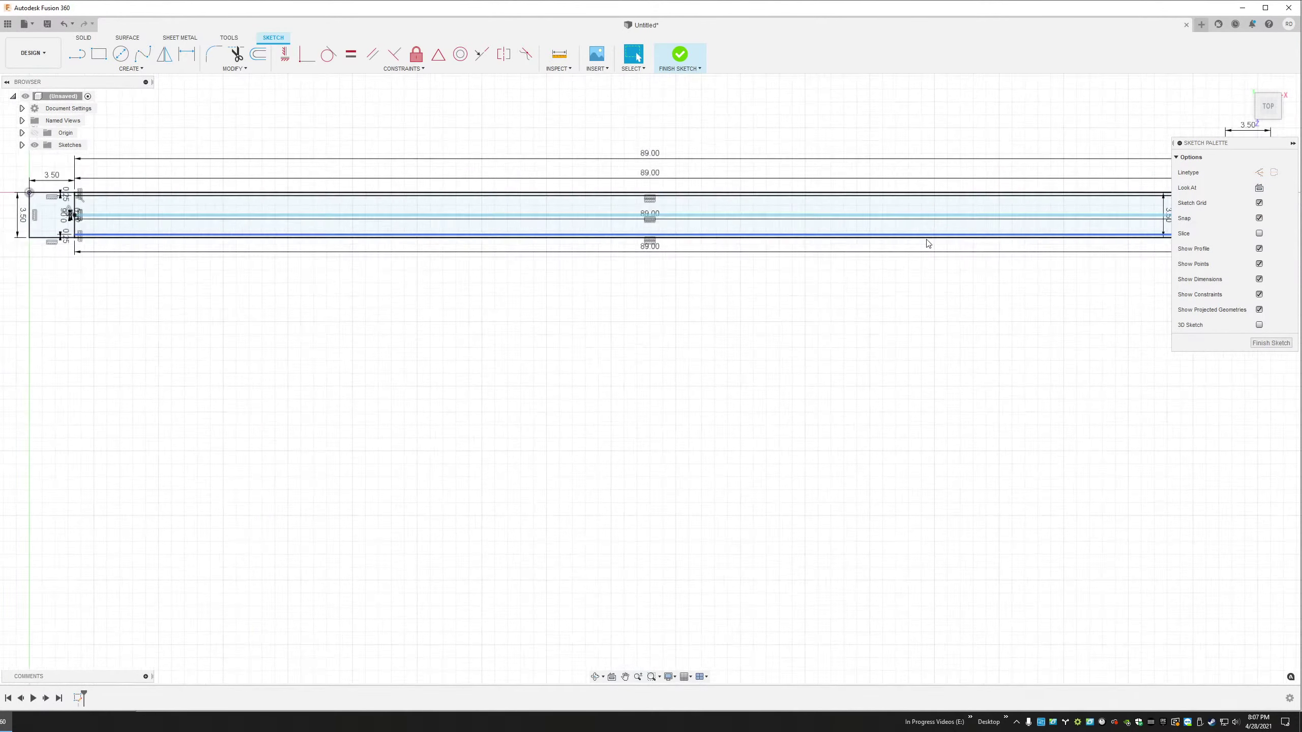
scroll(505, 231, "up", 6)
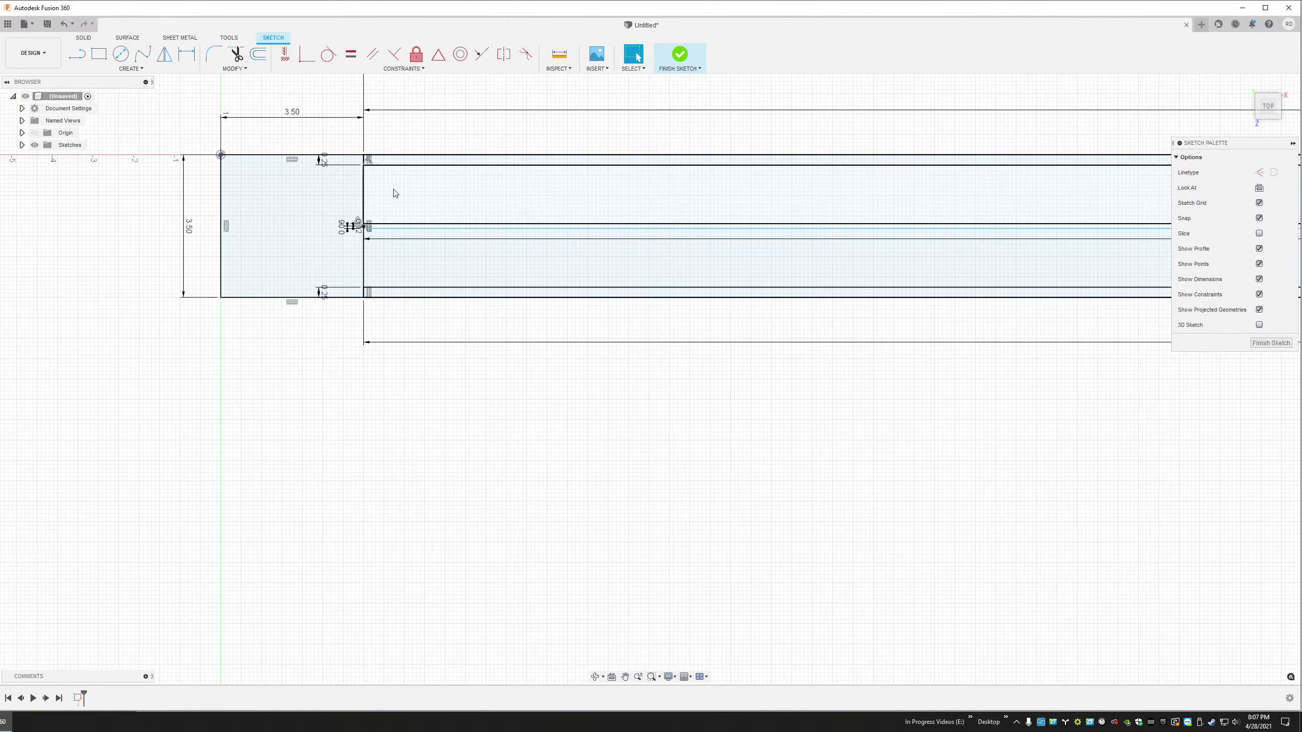
scroll(394, 193, "up", 4)
scroll(365, 241, "down", 8)
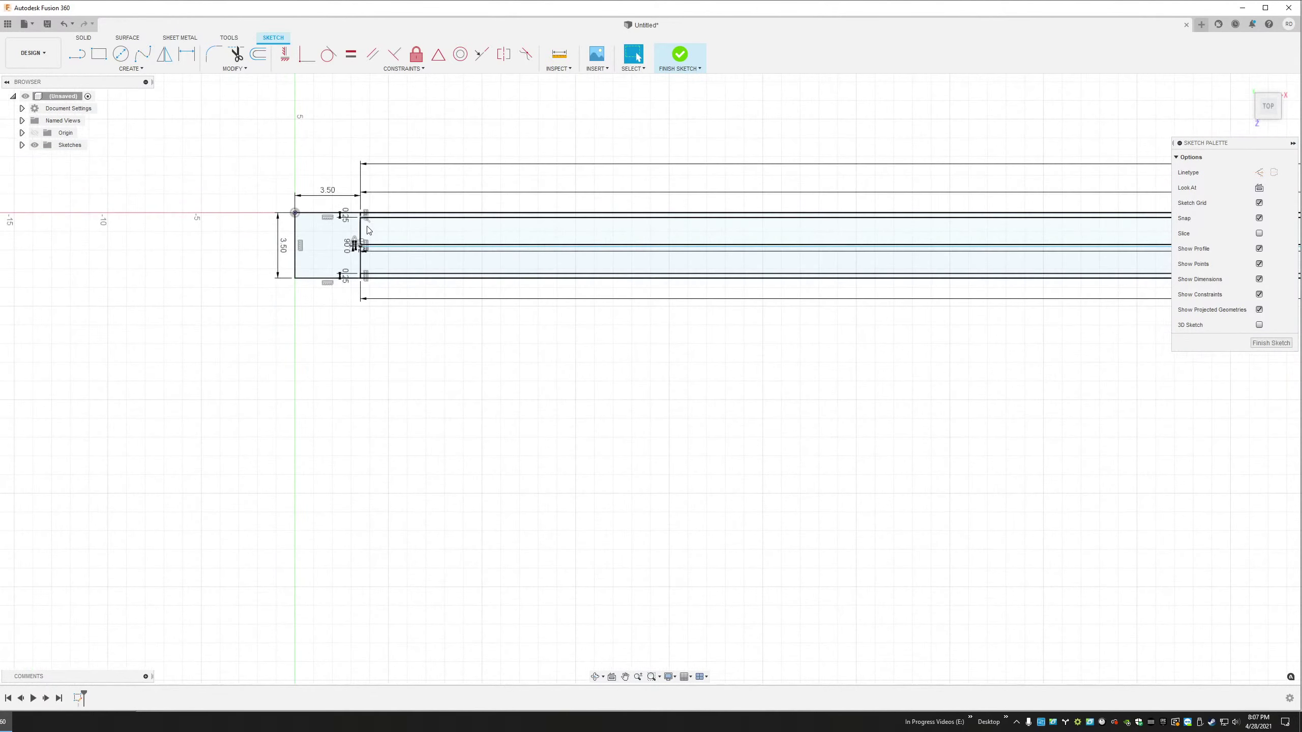
scroll(367, 231, "down", 6)
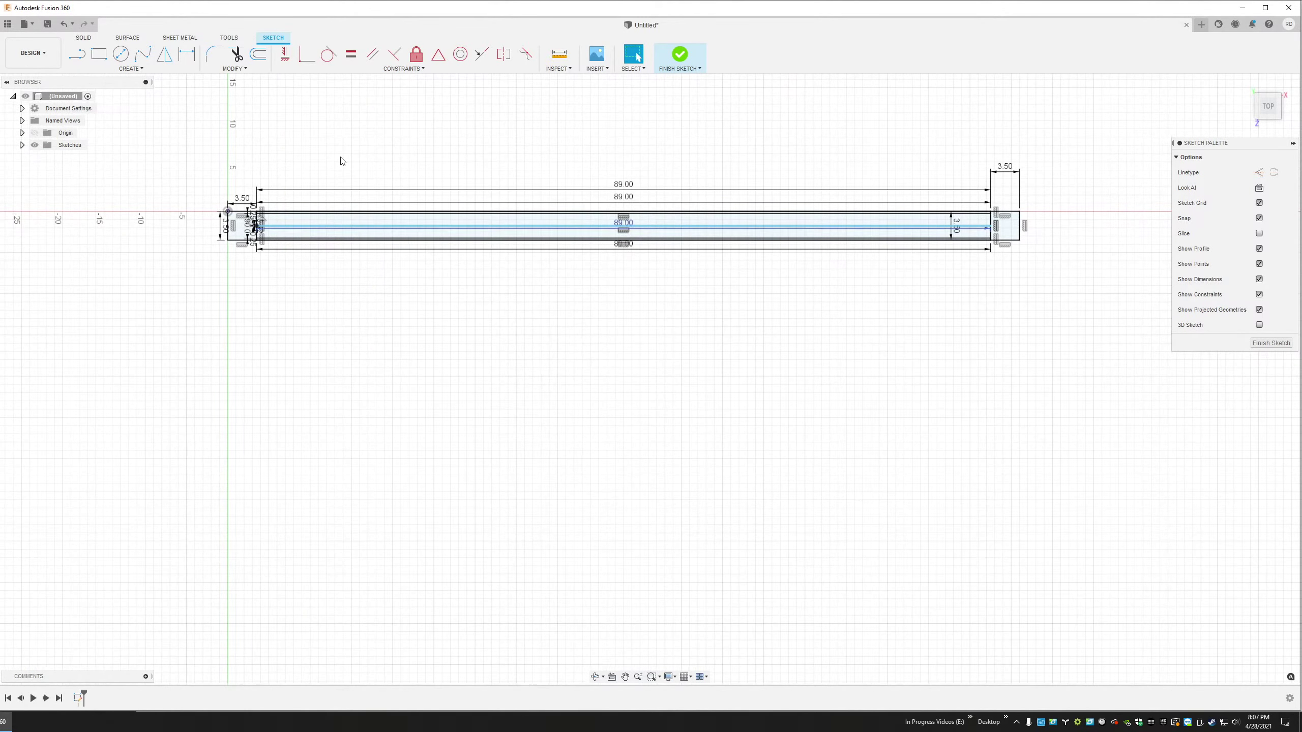
key("q")
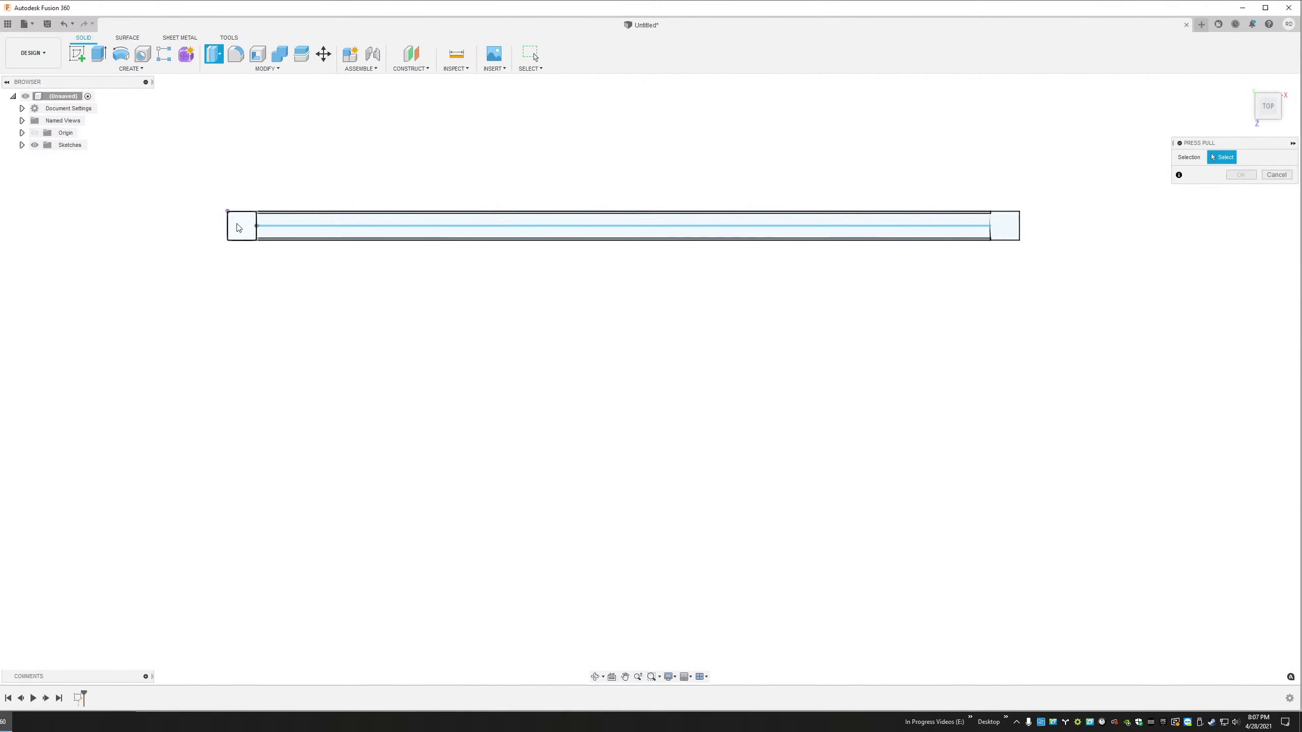
left_click(239, 228)
left_click(1006, 226)
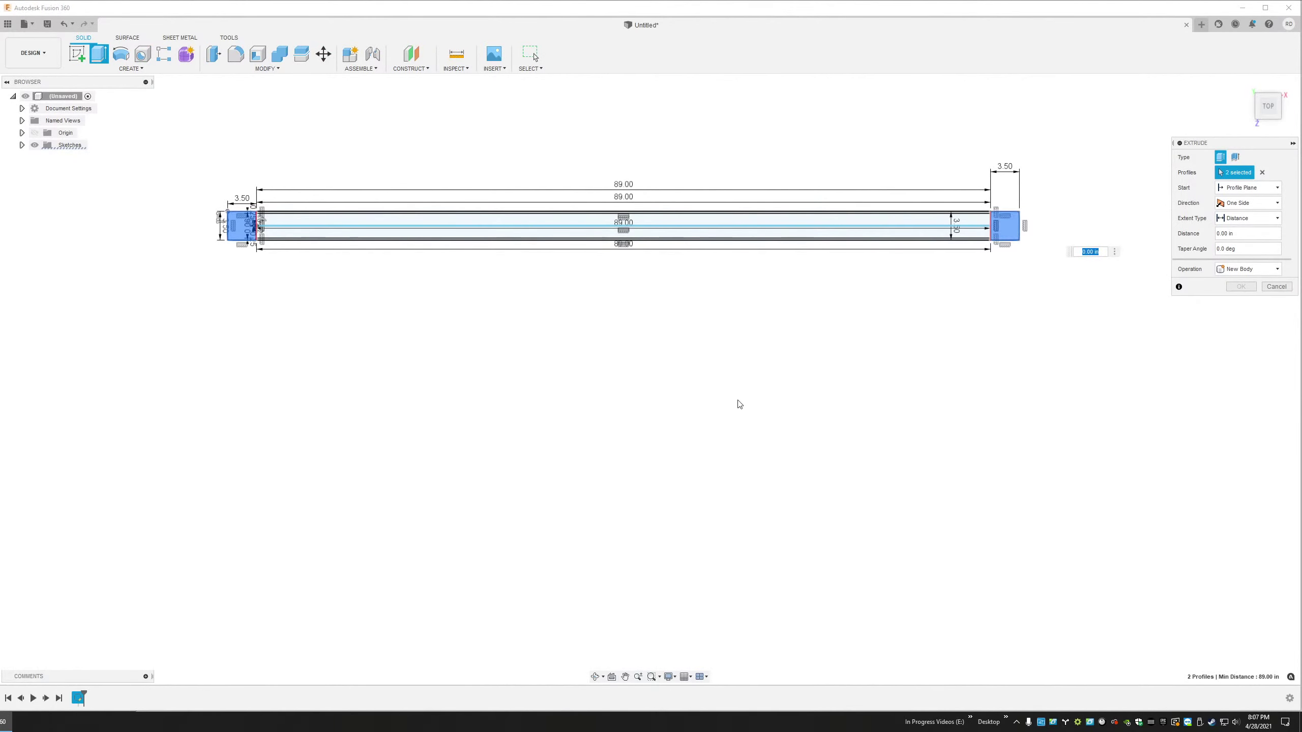
middle_click_drag(724, 399, 683, 317, "shift")
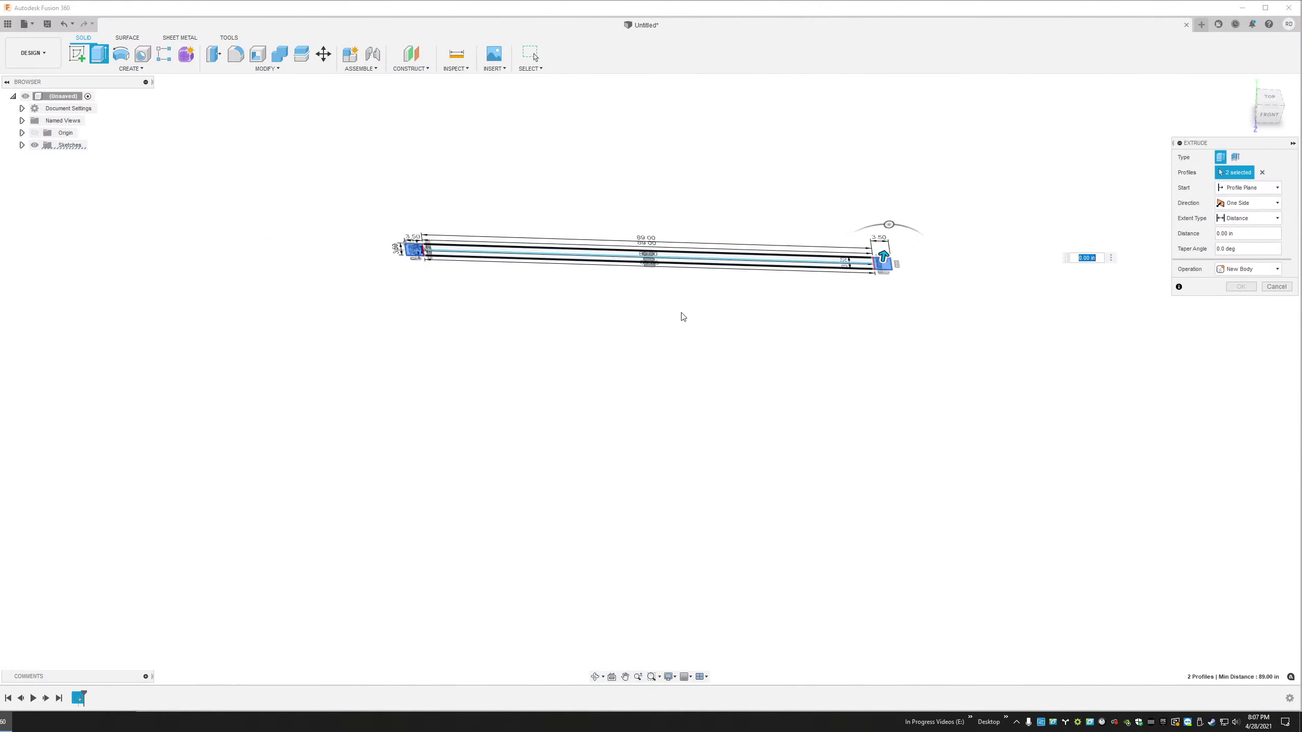
mouse_move(733, 169)
middle_mouse_down()
mouse_move(655, 259)
mouse_move(666, 277)
middle_mouse_up()
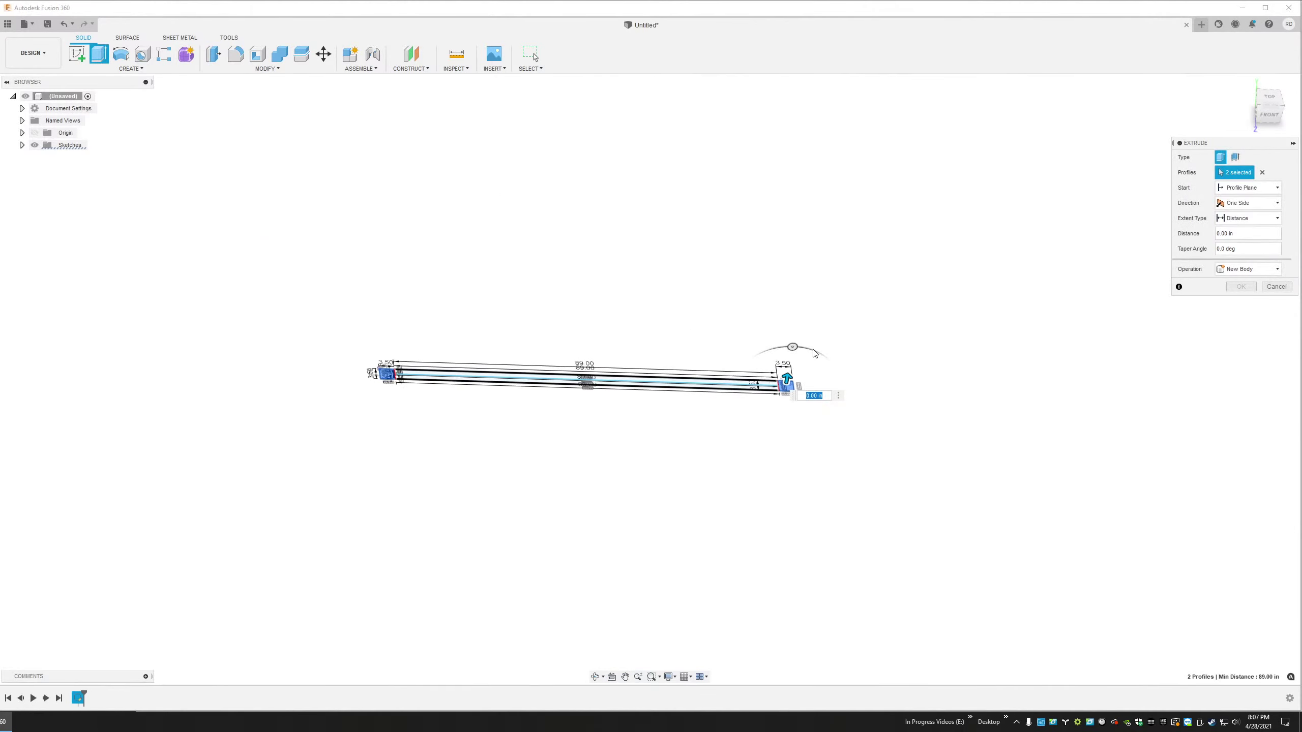
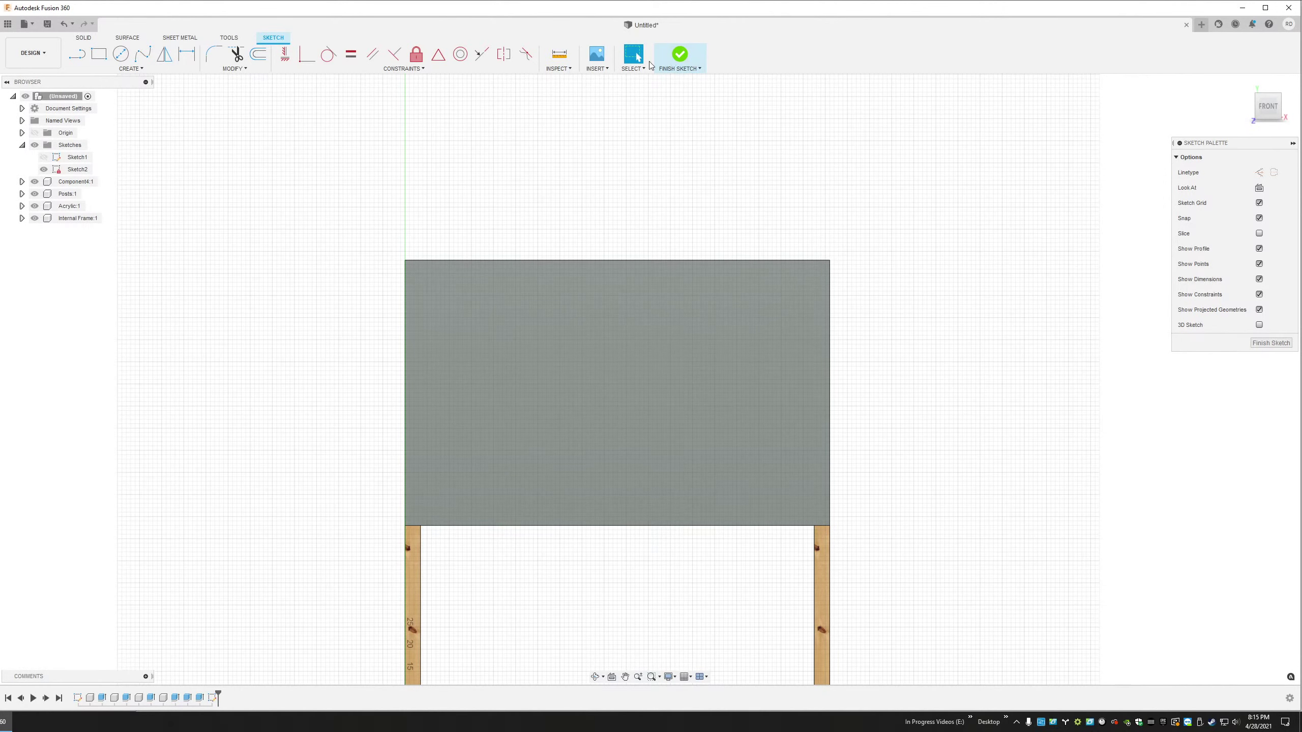
Identify Component4 by toggling its visibility and rename it Faces
left_click(30, 185)
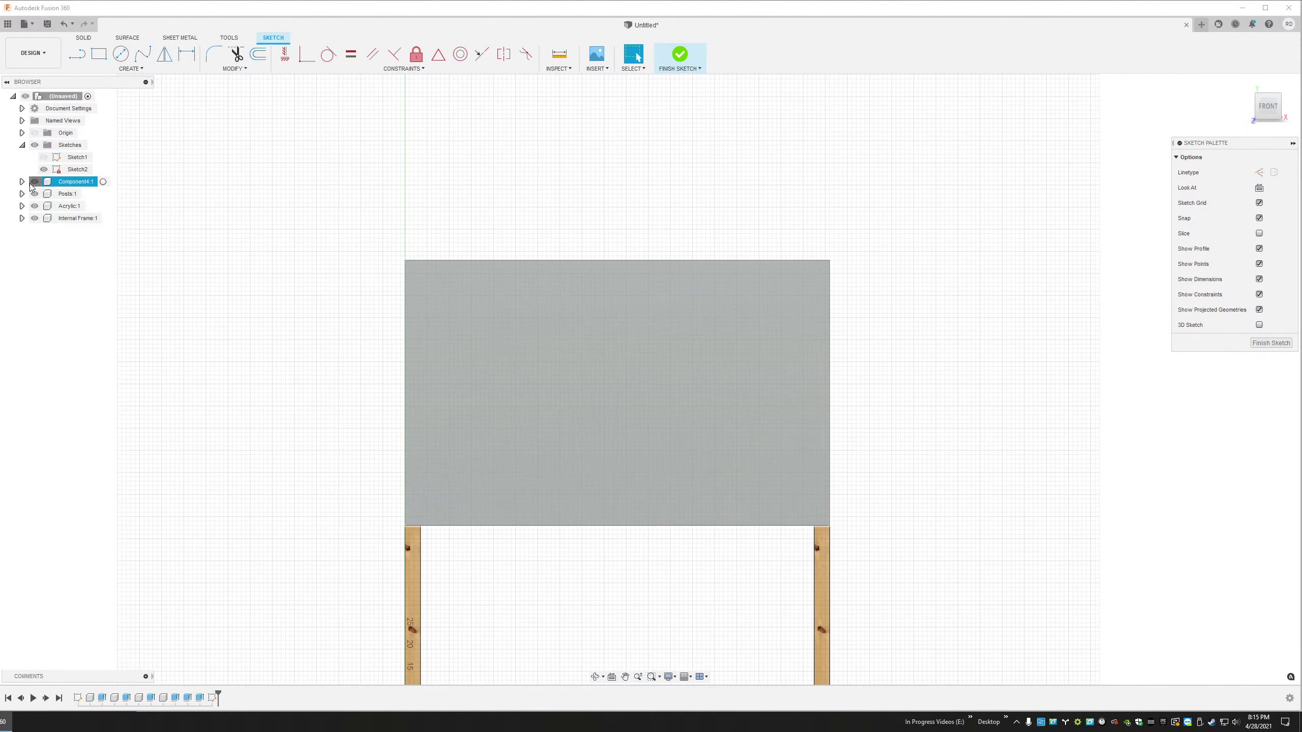
left_click(32, 186)
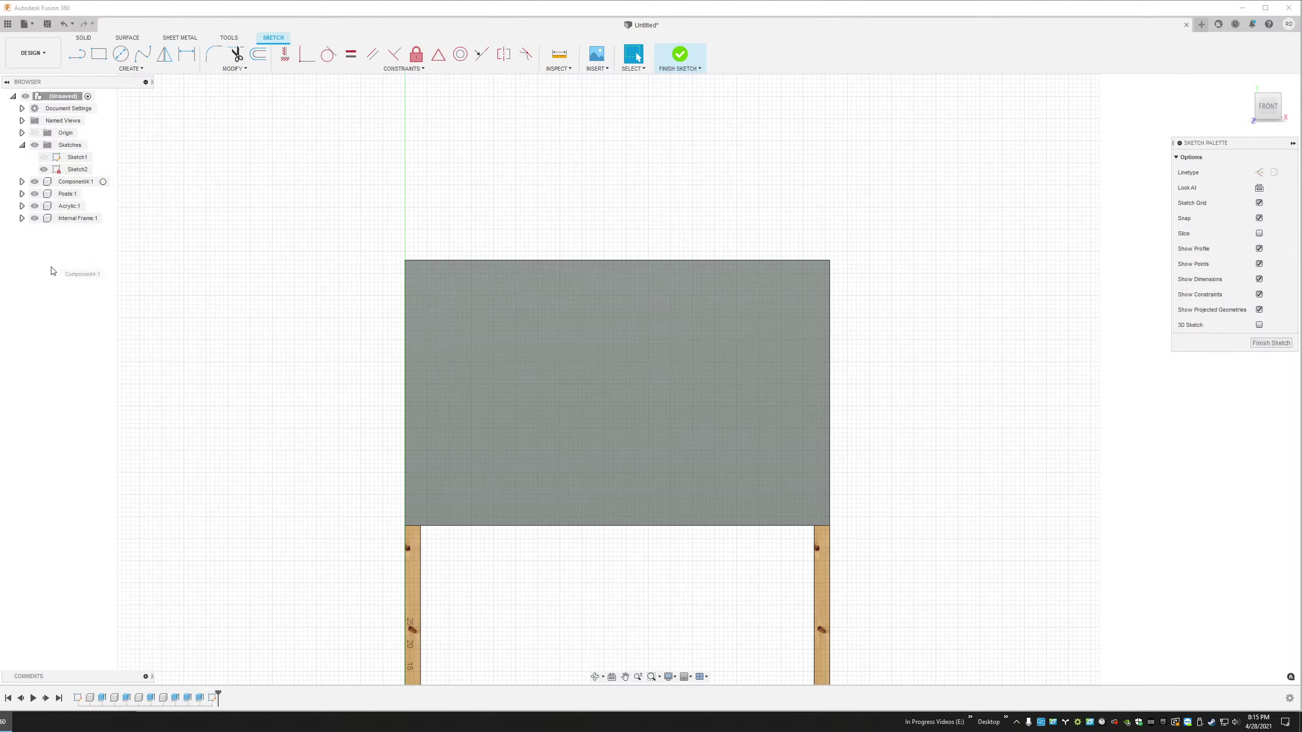
left_click(71, 186)
type("Fa")
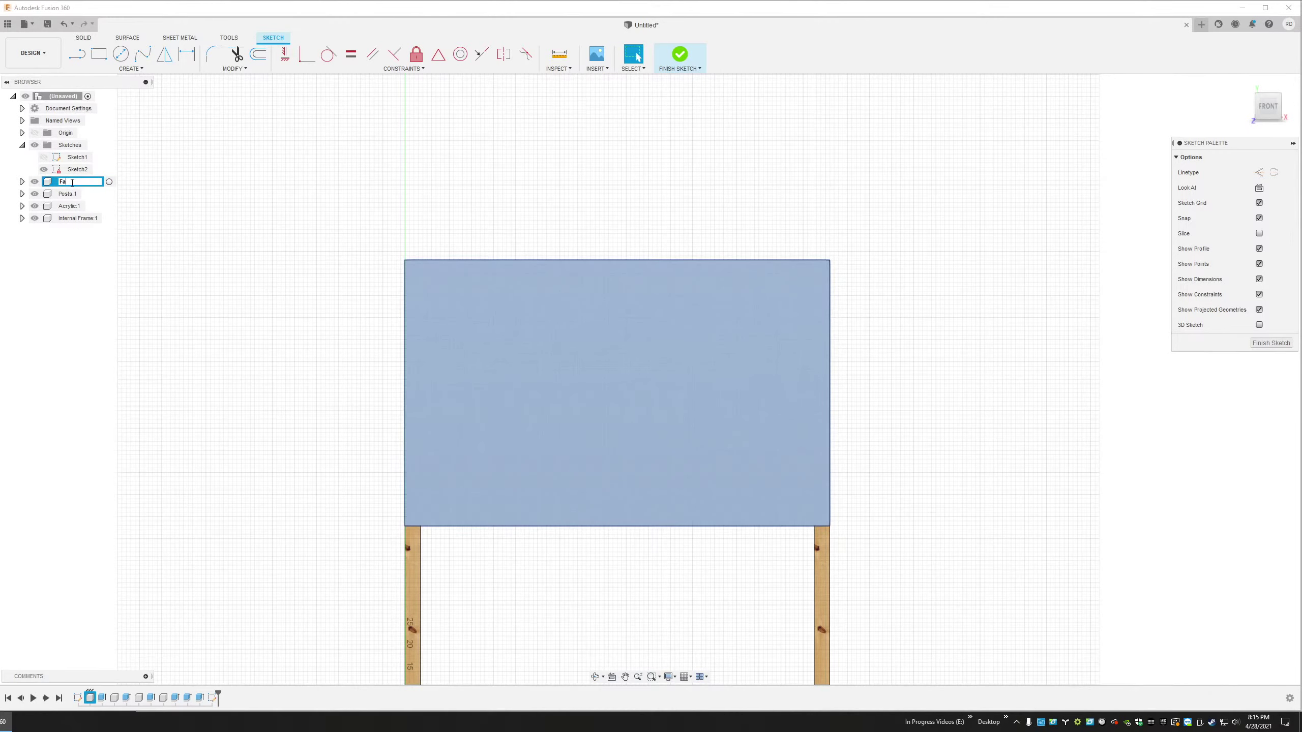
type("ces")
key("Return")
Hide the Posts, Acrylic and Internal Frame components so that only Faces is shown
left_click(34, 194)
left_click(35, 205)
left_click(35, 218)
left_click(306, 346)
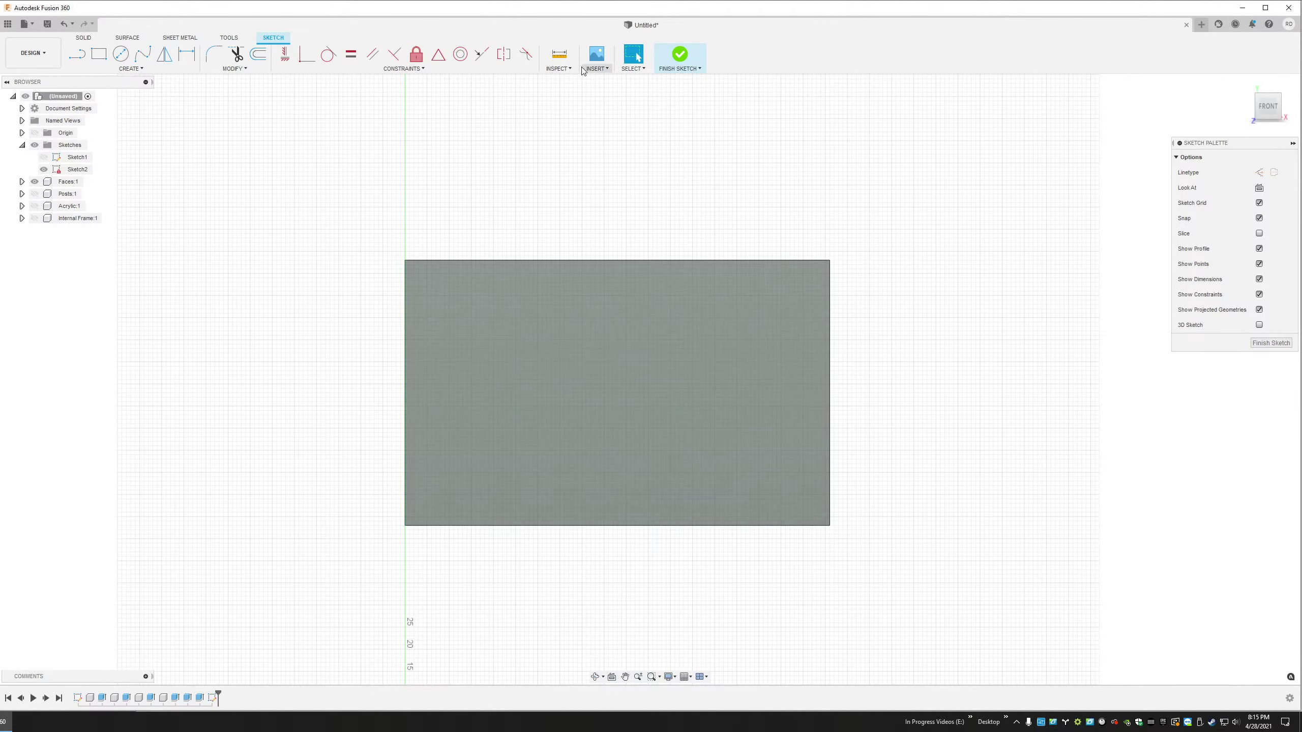
Insert the Kel's Kove logo SVG file from the computer into the front-view sketch
left_click(598, 69)
left_click(626, 124)
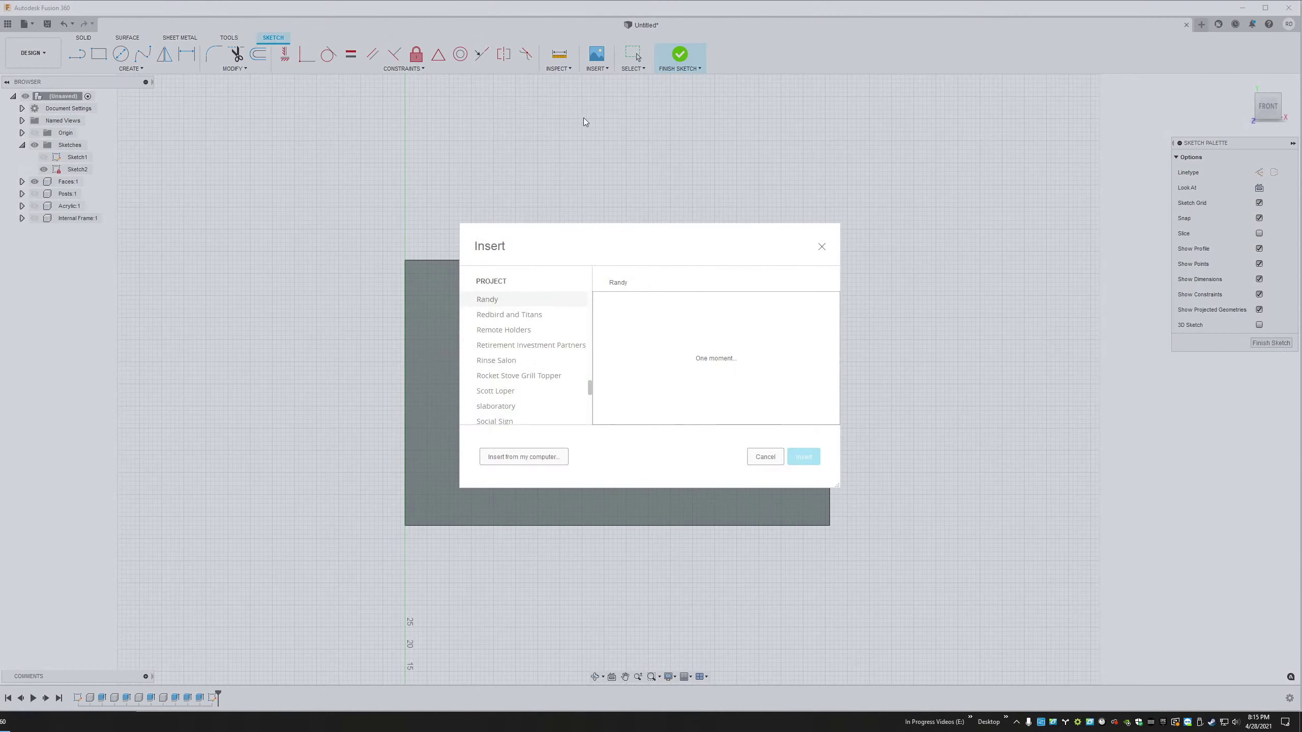
left_click(515, 456)
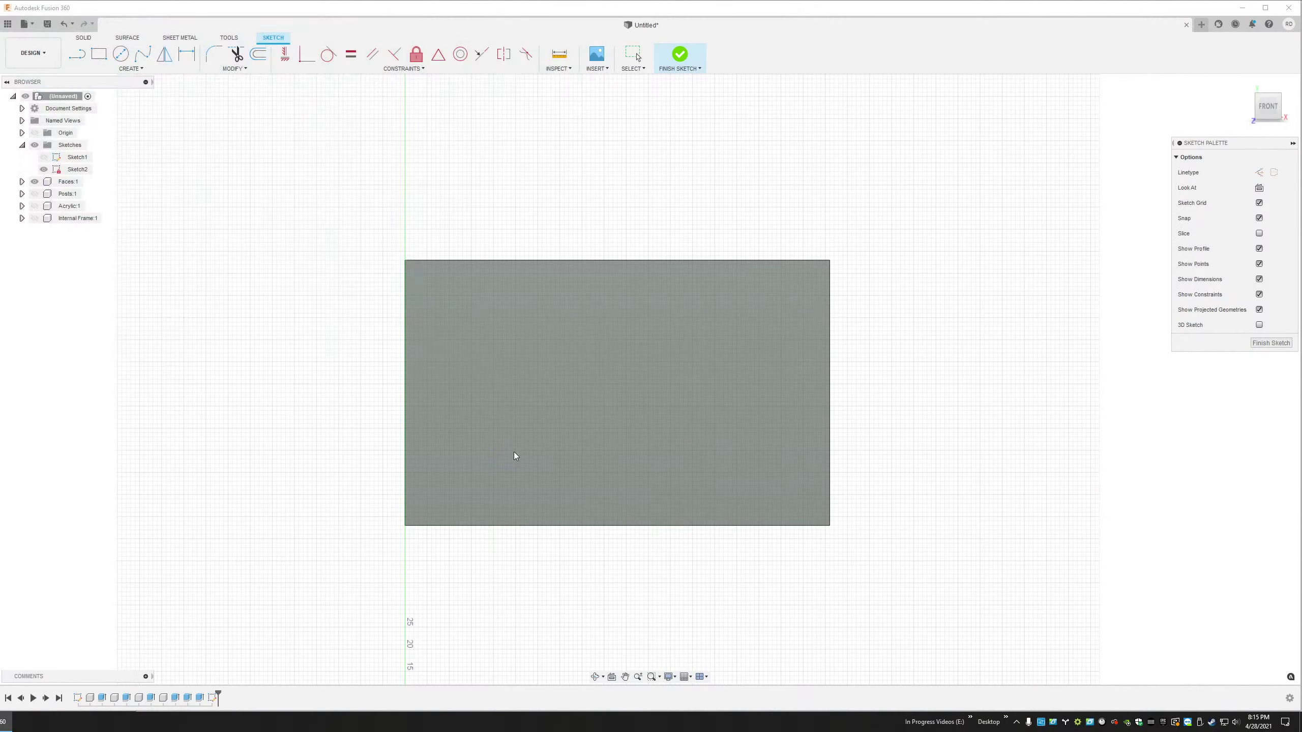
double_click(133, 118)
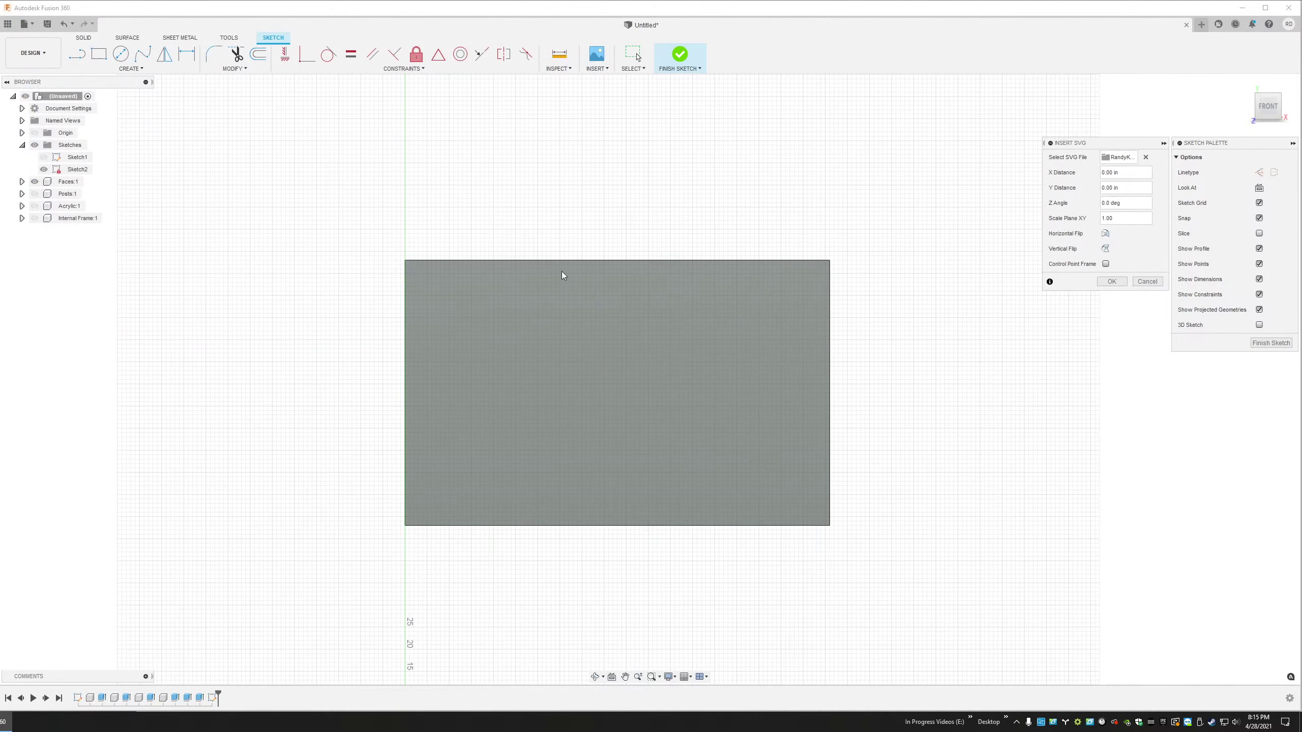
double_click(1123, 218)
key("Return")
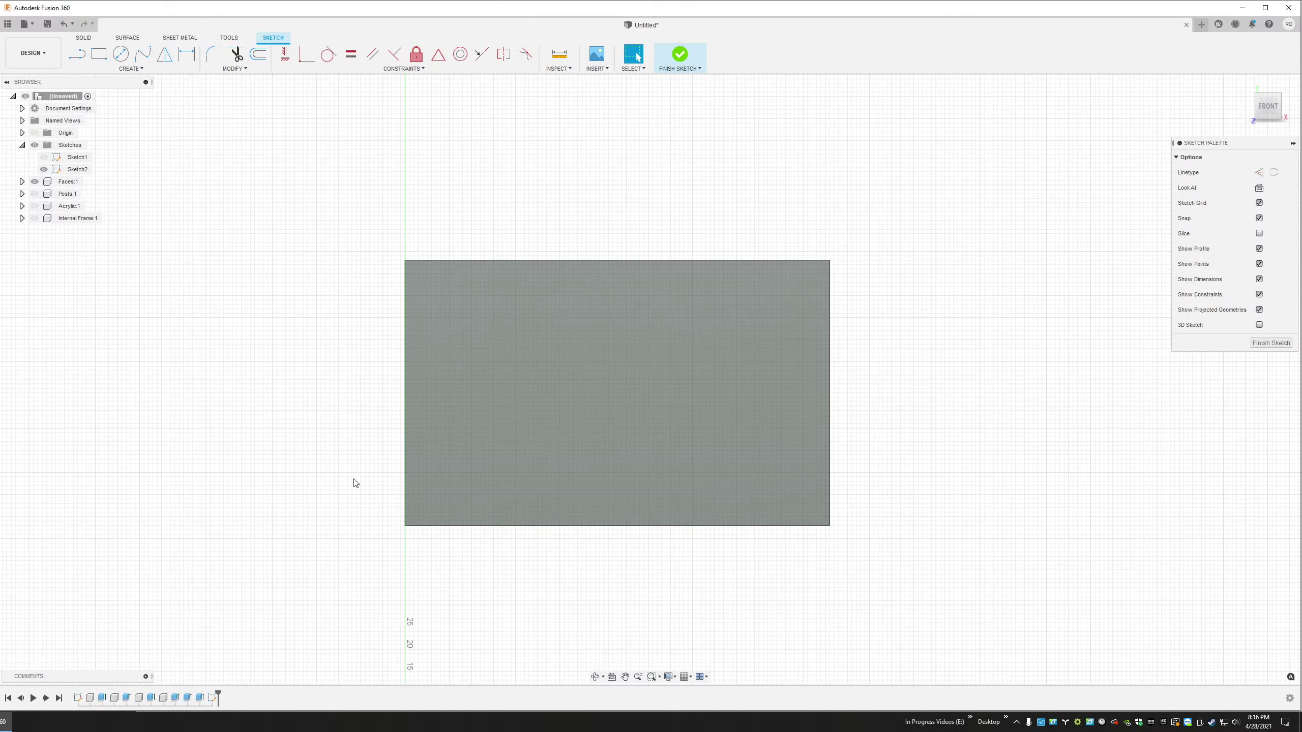
Select all of the imported logo geometry, including its rectangular border, and toggle Fix/UnFix on it
scroll(308, 436, "down", 6)
mouse_move(550, 513)
middle_mouse_down()
mouse_move(529, 504)
mouse_move(651, 337)
middle_mouse_up()
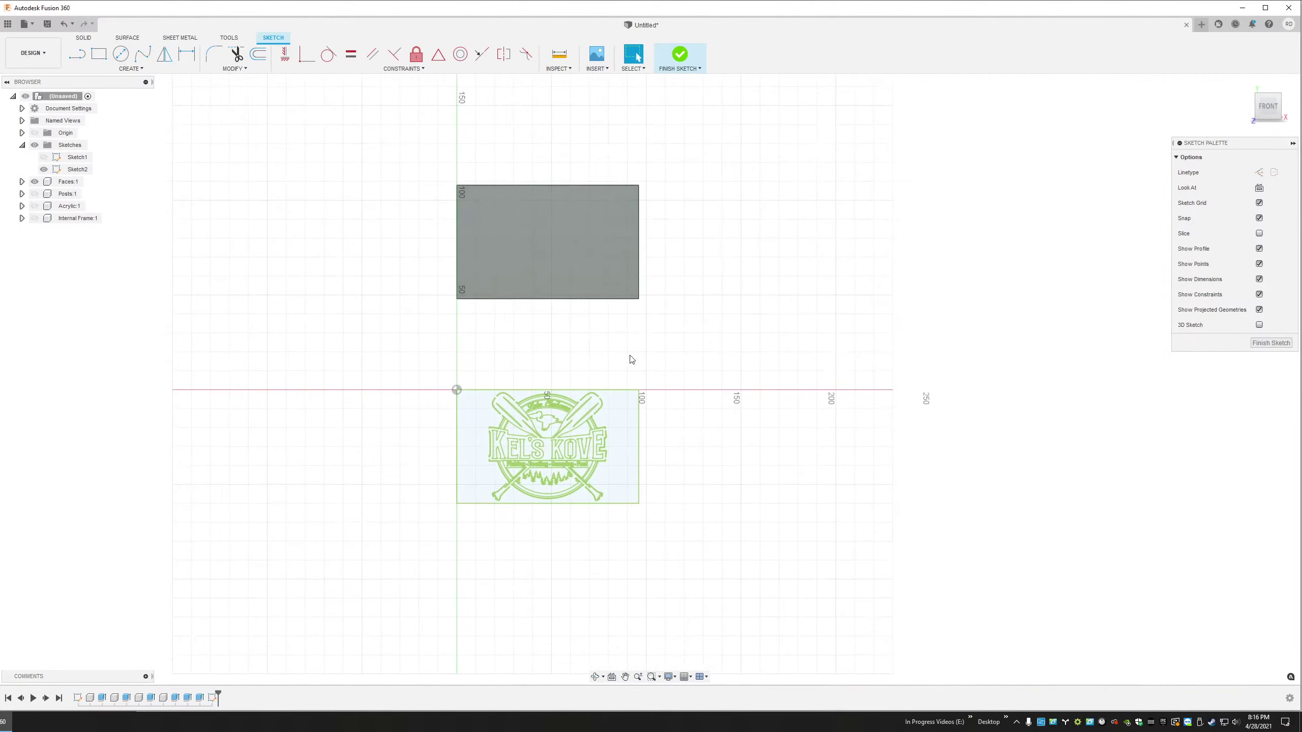
scroll(550, 401, "up", 6)
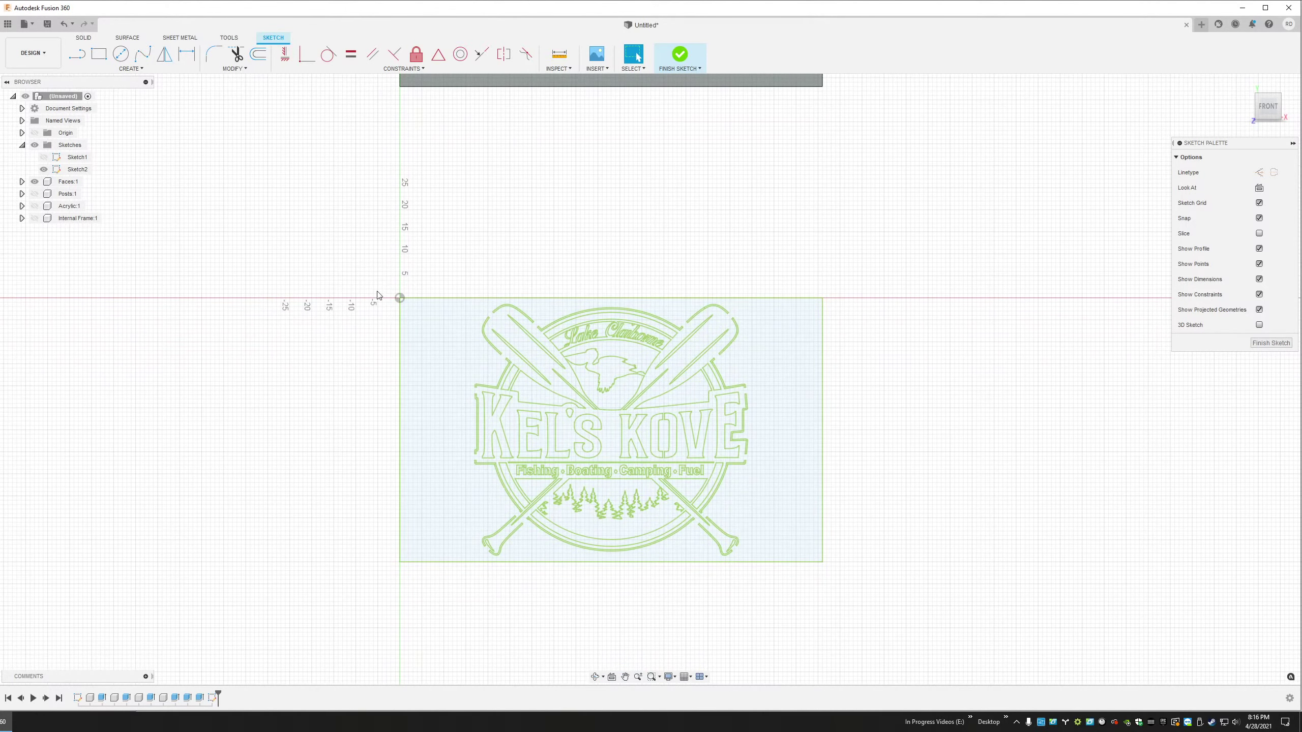
left_click_drag(353, 263, 941, 634)
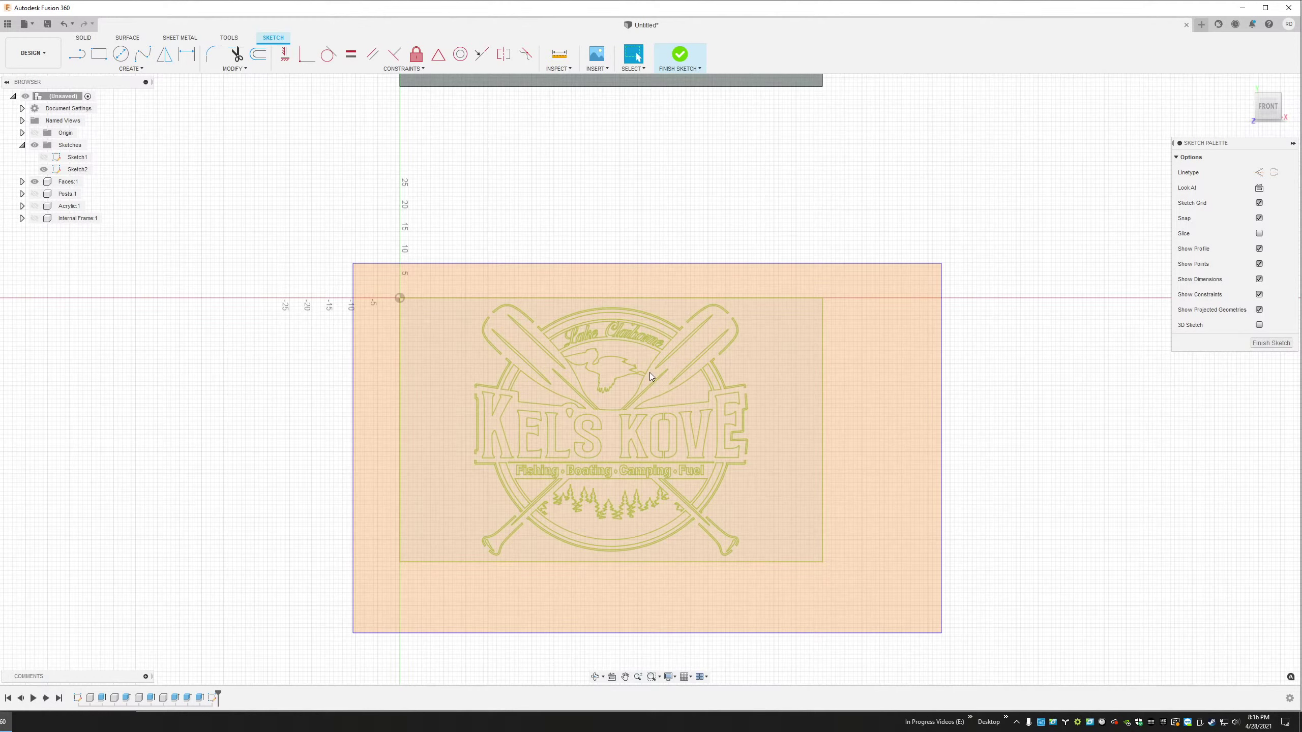
key("ctrl+a")
scroll(582, 363, "up", 3)
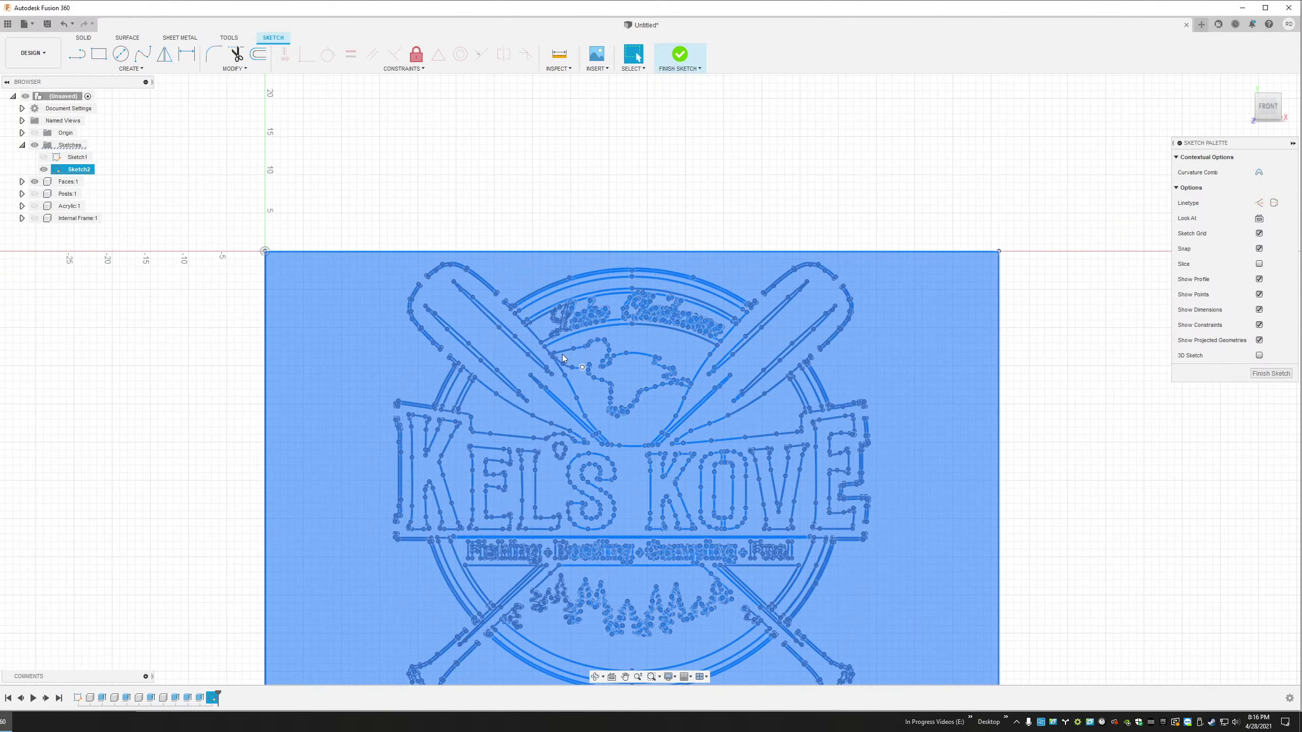
scroll(565, 354, "up", 1)
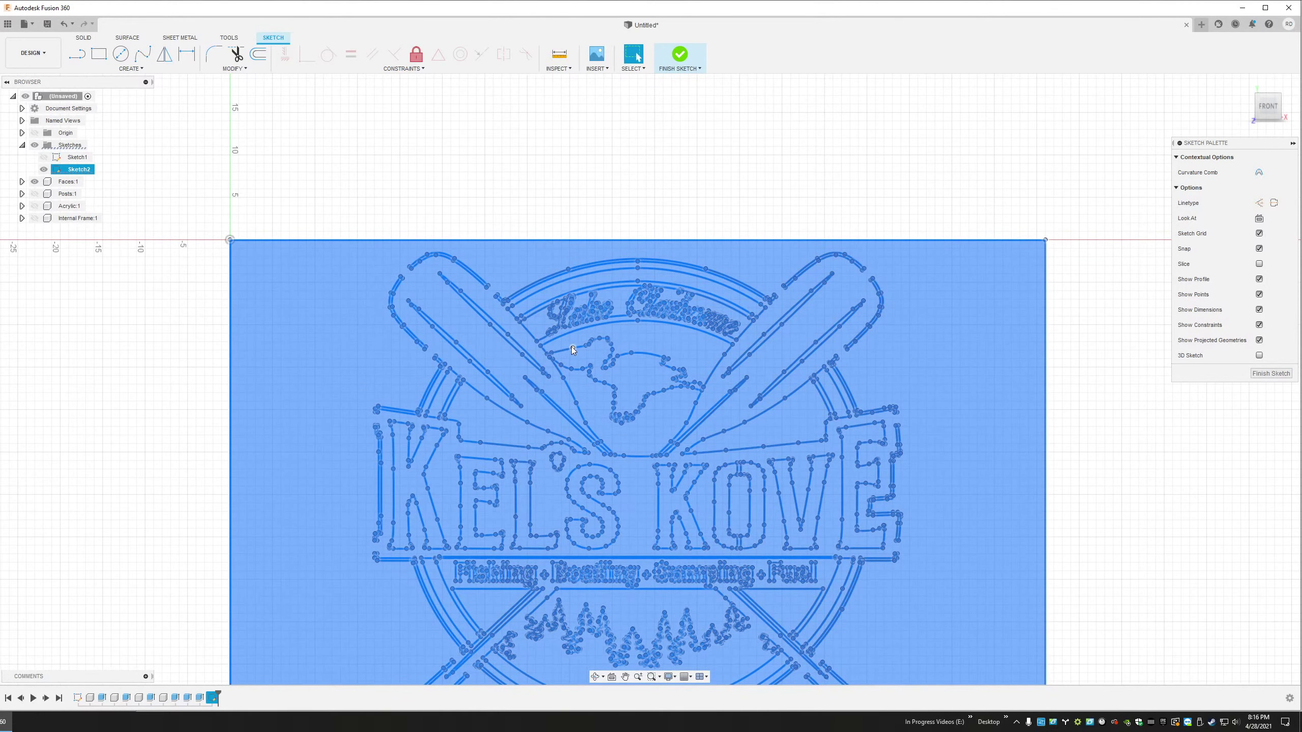
right_click(572, 350)
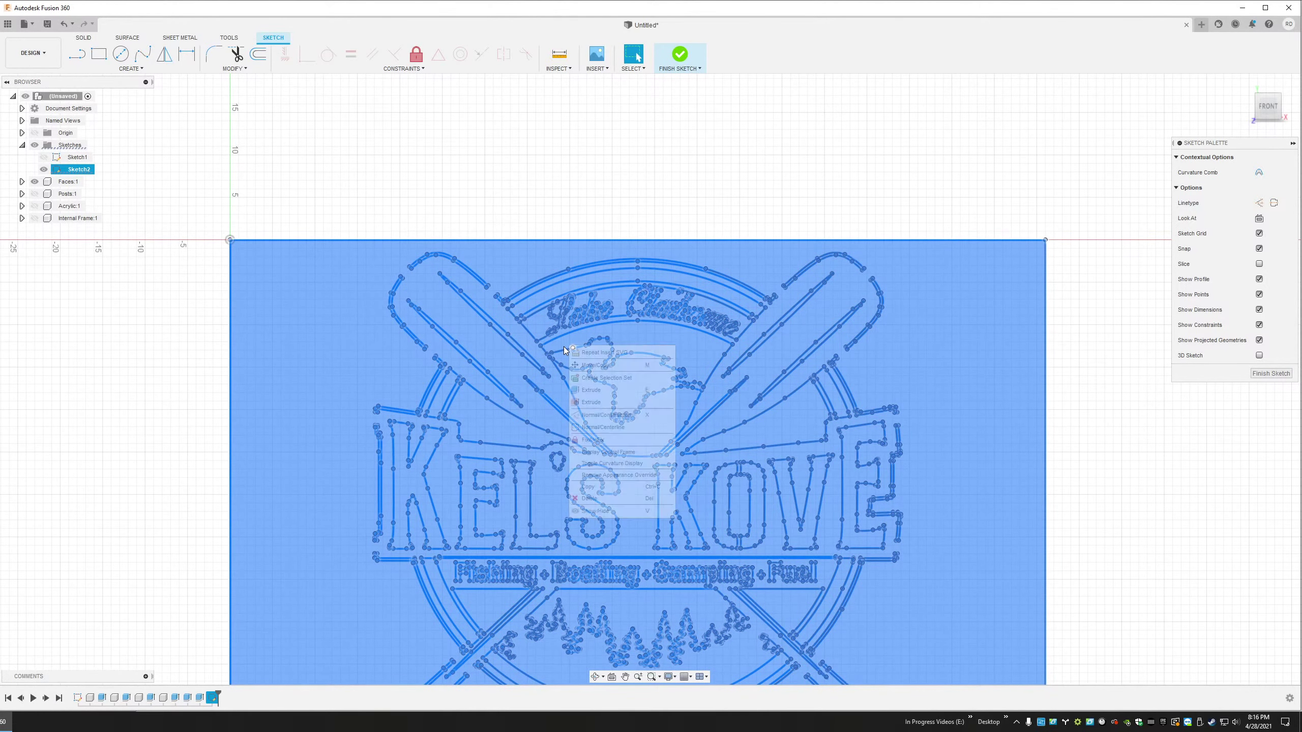
left_click(600, 442)
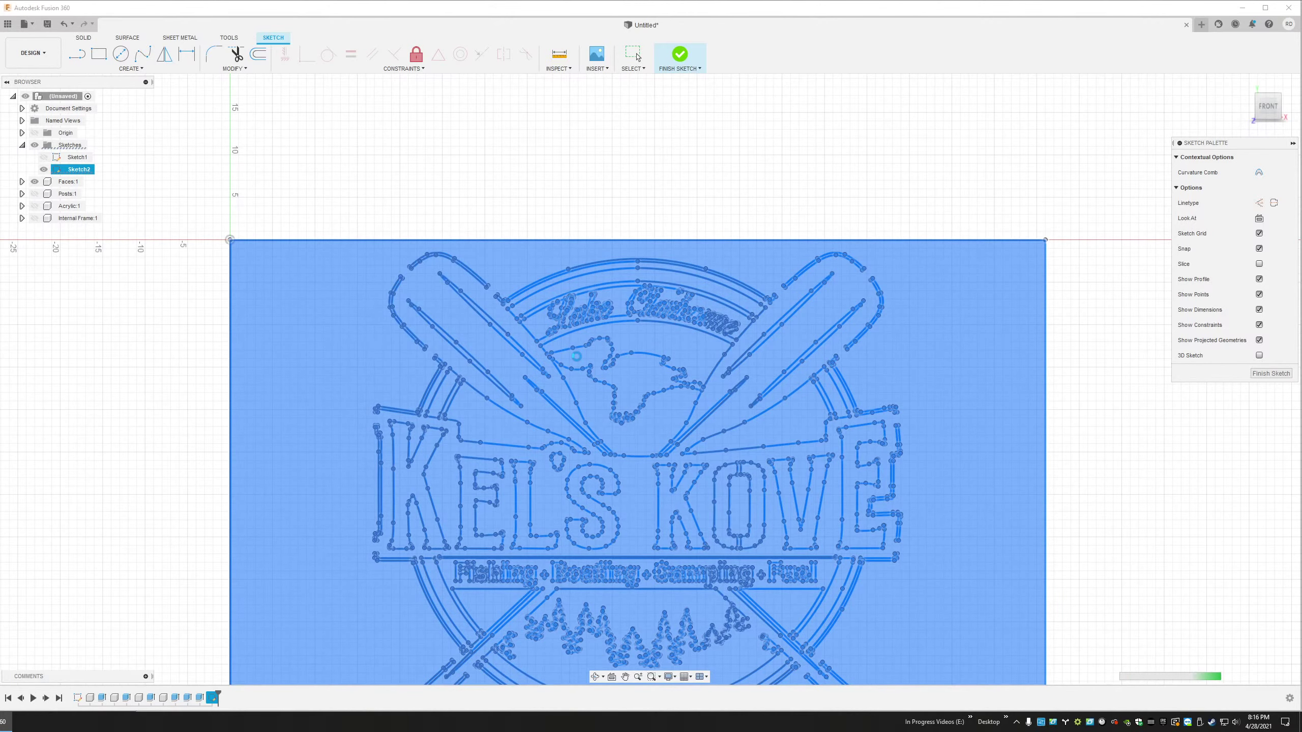
Reselect the complete logo artwork with its border and unfix its geometry using Fix/UnFix
scroll(461, 226, "down", 4)
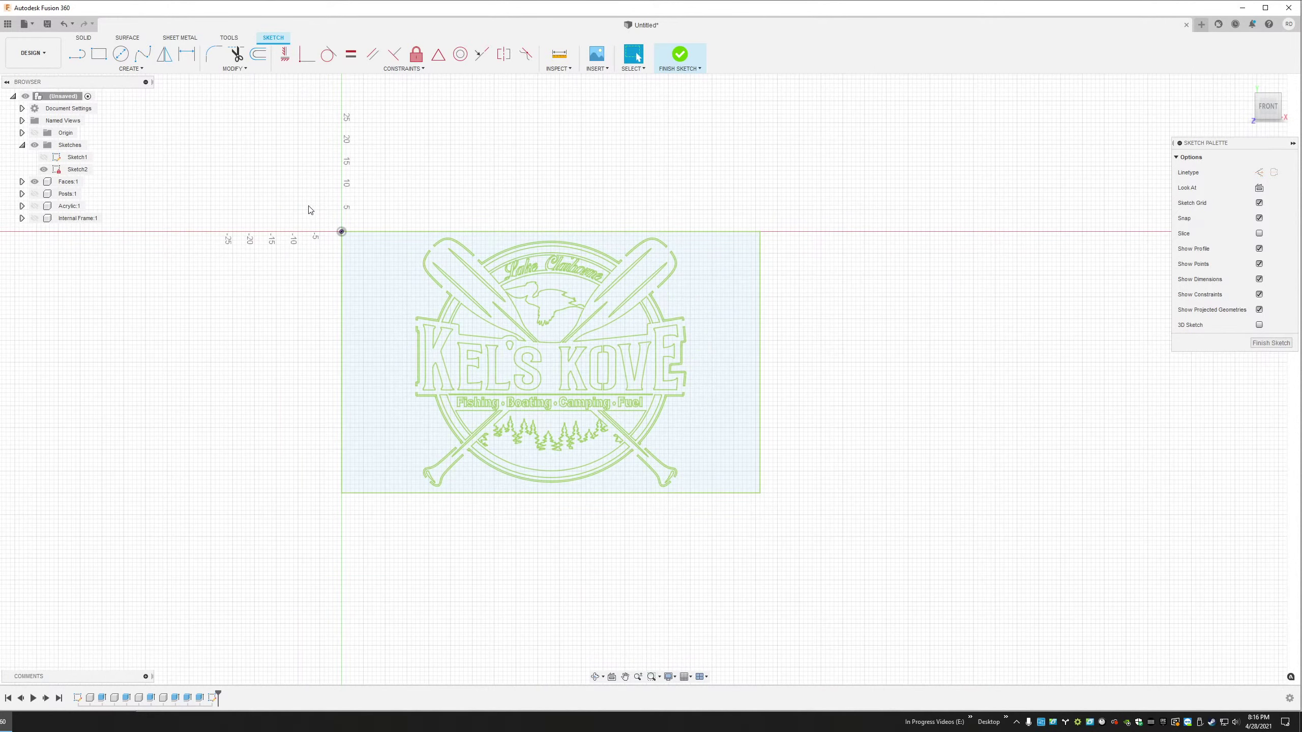
mouse_move(299, 201)
left_mouse_down()
mouse_move(512, 375)
mouse_move(886, 563)
mouse_move(887, 550)
left_mouse_up()
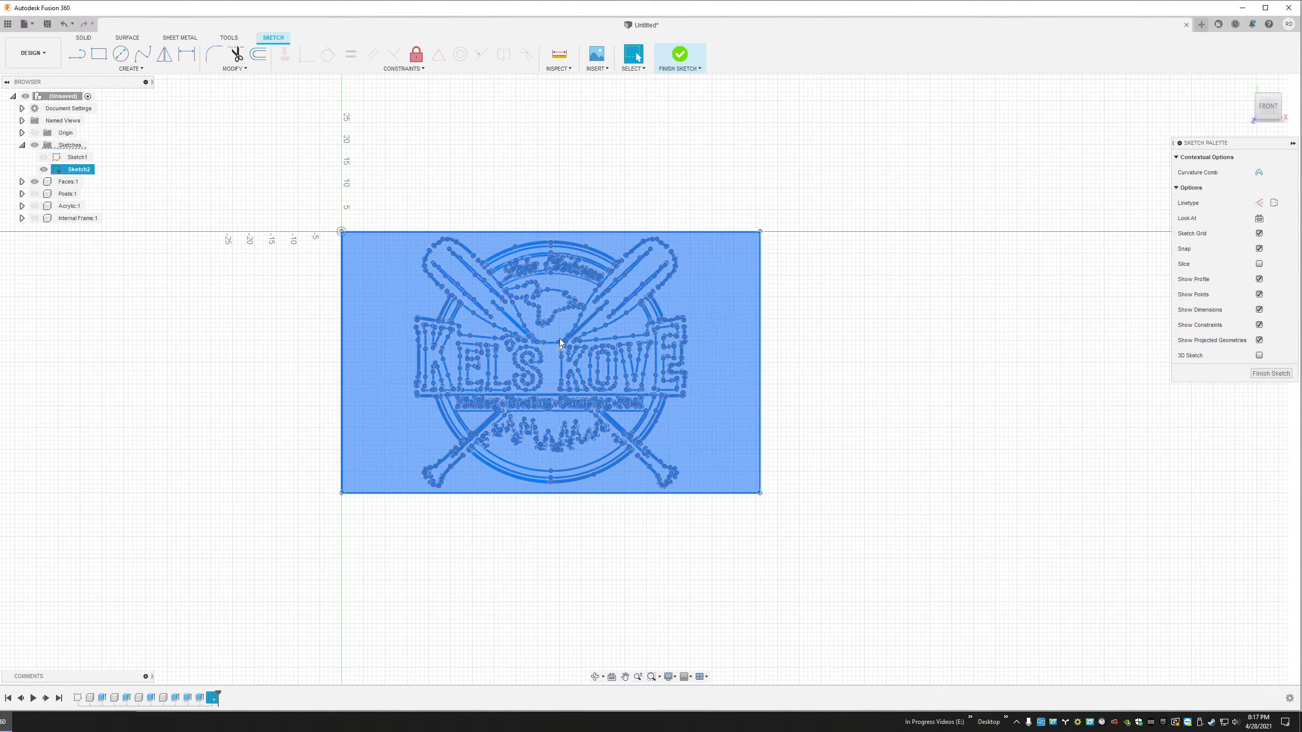
middle_click_drag(549, 342, 549, 342, "shift")
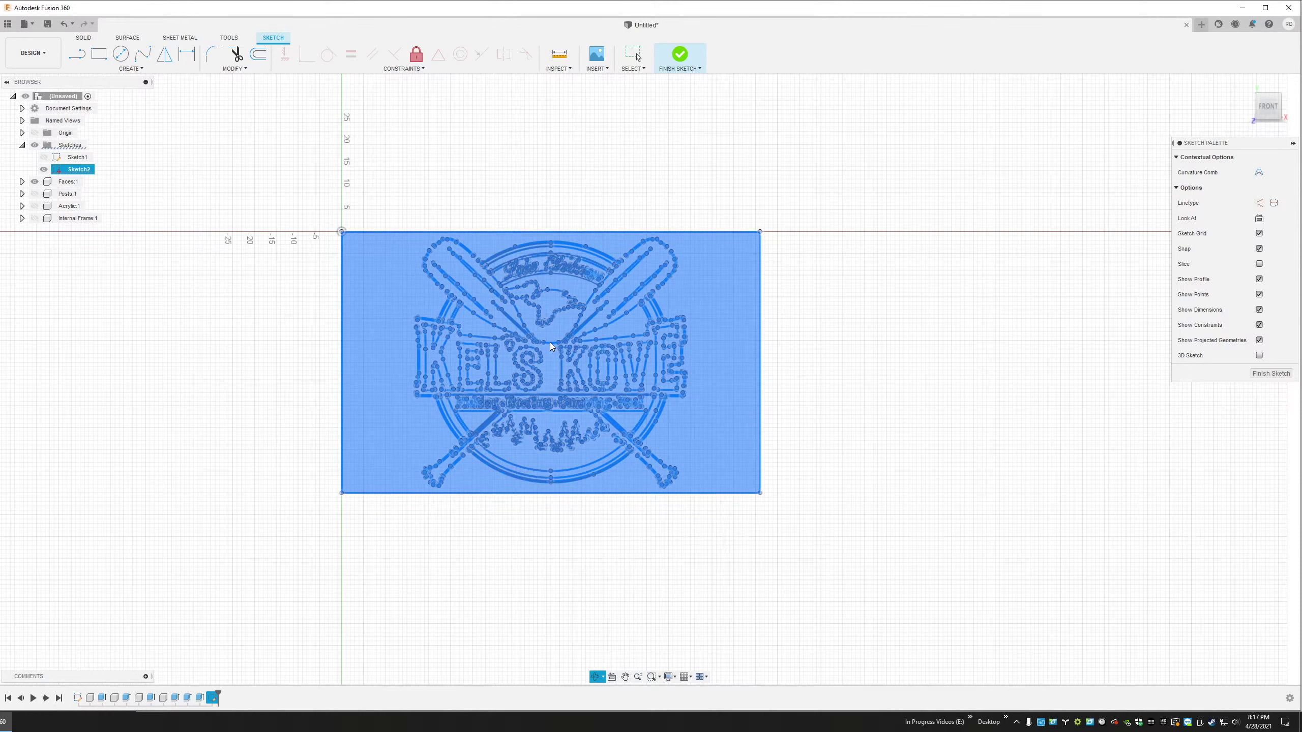
right_click(551, 347)
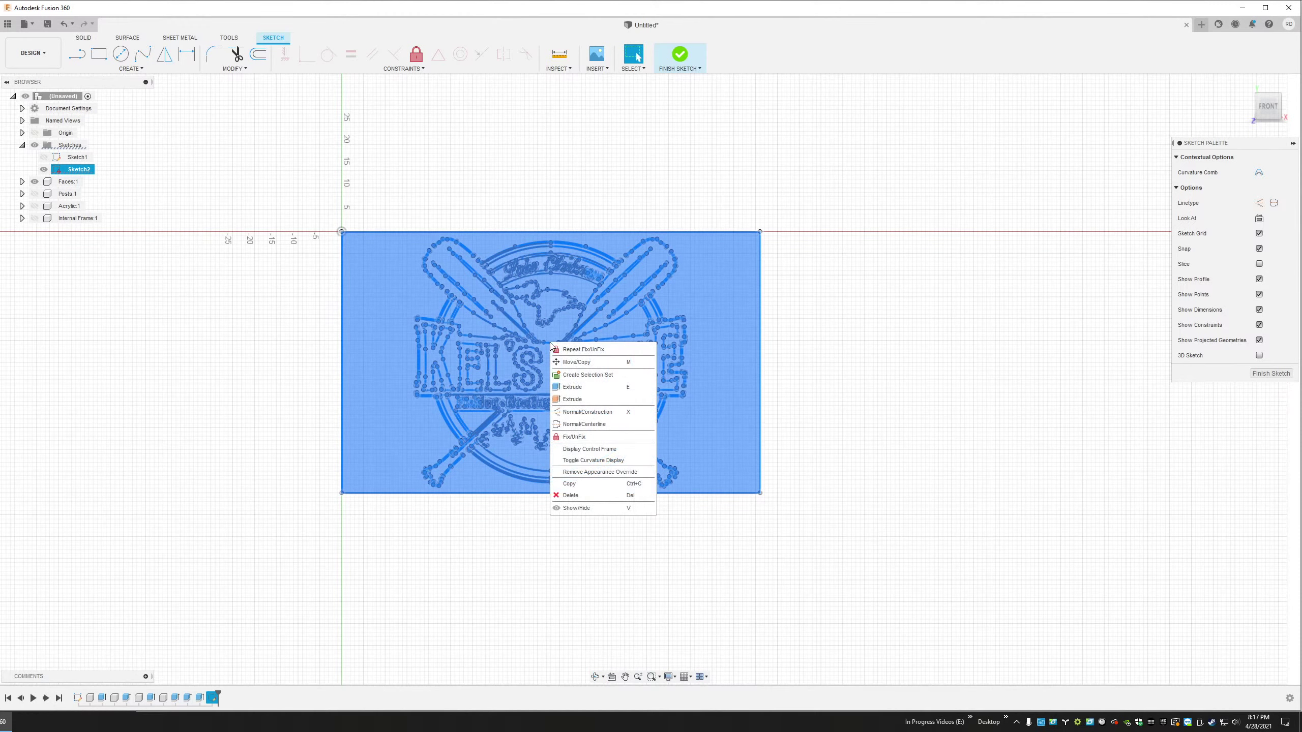
left_click(586, 437)
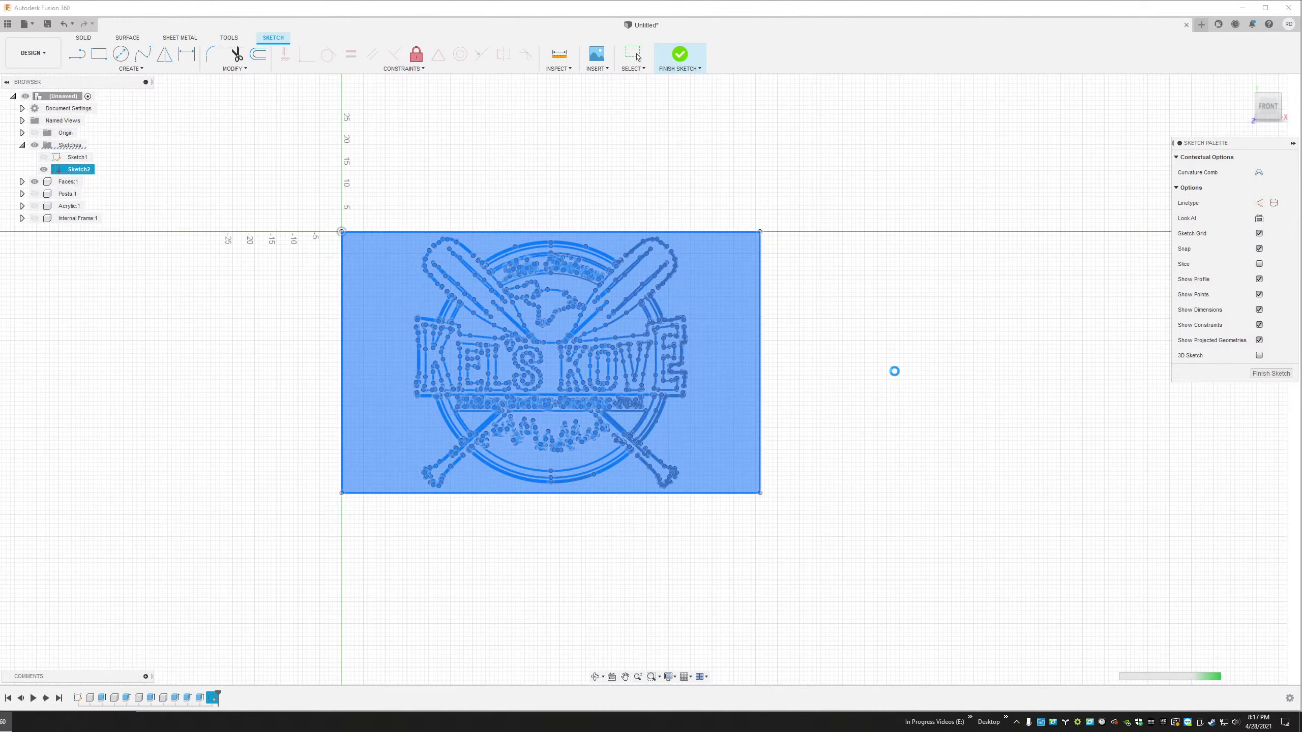
left_click(283, 221)
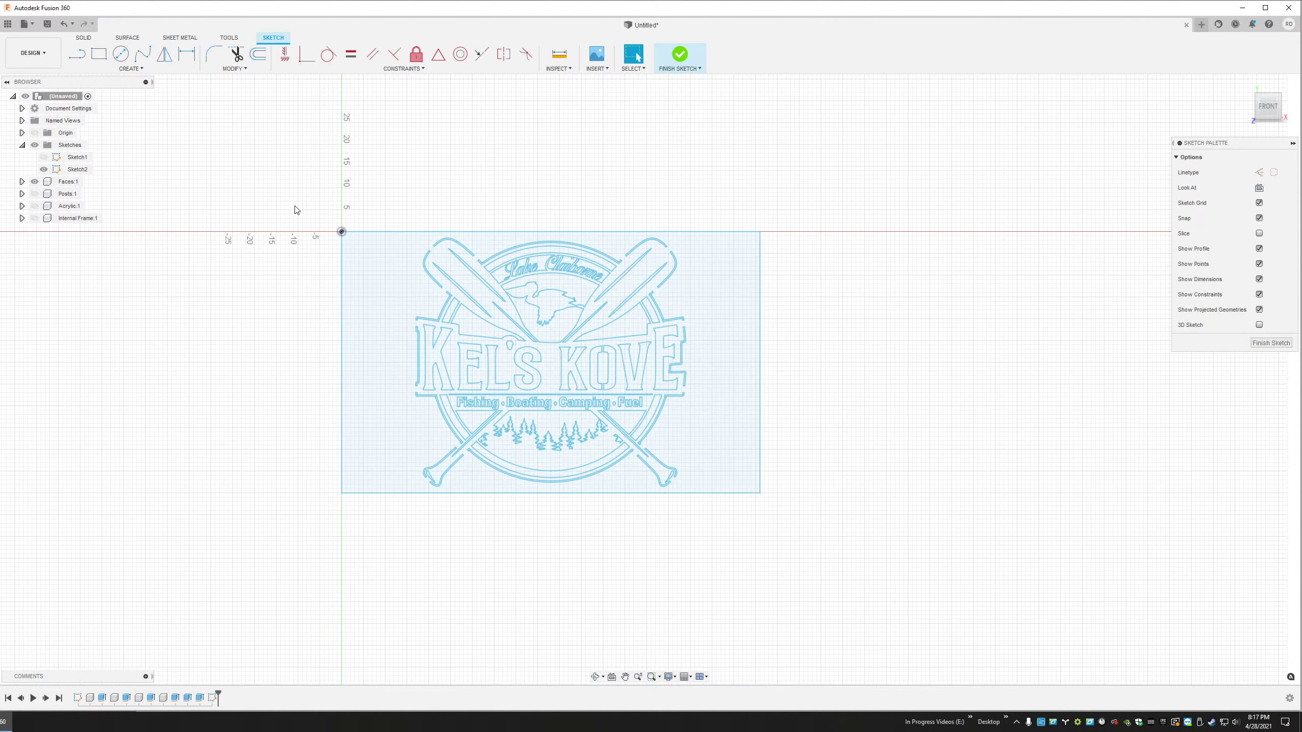
Move the entire logo artwork vertically upward by 108 in onto the sign face
mouse_move(300, 184)
left_mouse_down()
mouse_move(748, 481)
mouse_move(853, 507)
left_mouse_up()
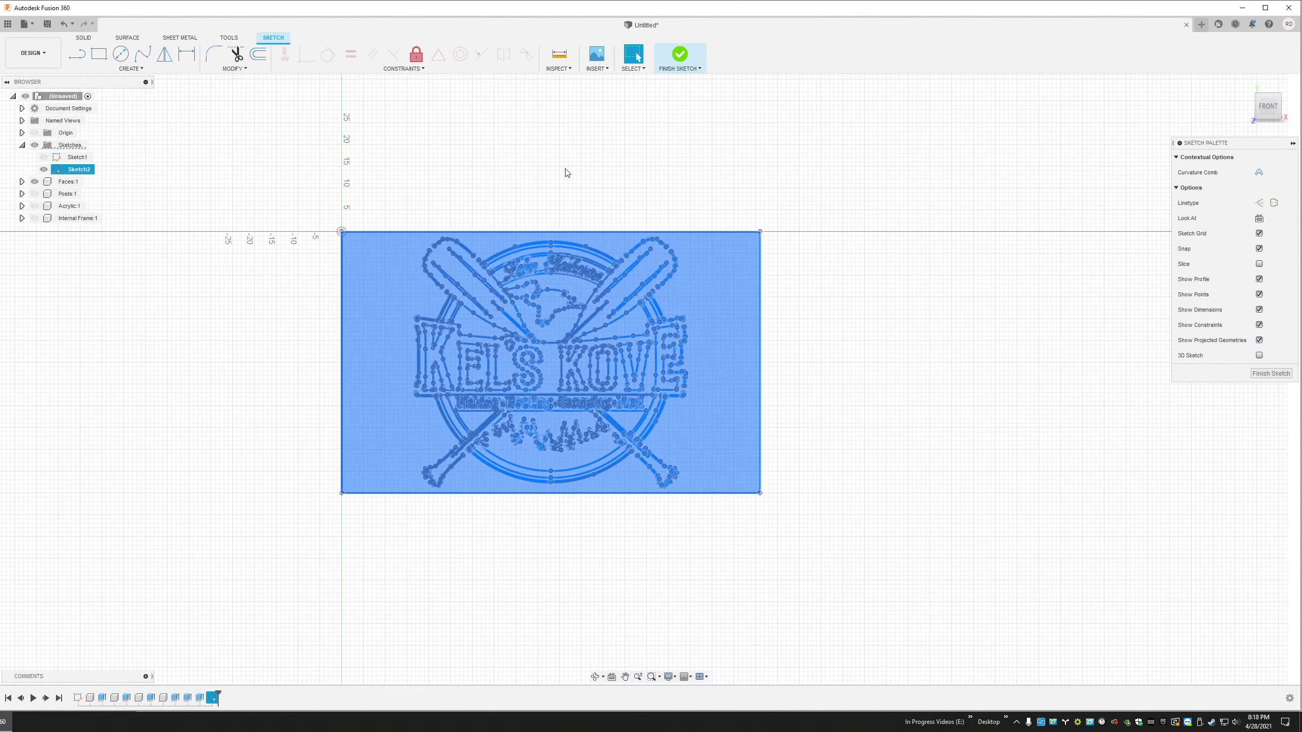
mouse_move(729, 179)
middle_mouse_down()
mouse_move(812, 304)
mouse_move(831, 382)
mouse_move(823, 436)
middle_mouse_up()
scroll(831, 382, "down", 1)
scroll(831, 385, "down", 1)
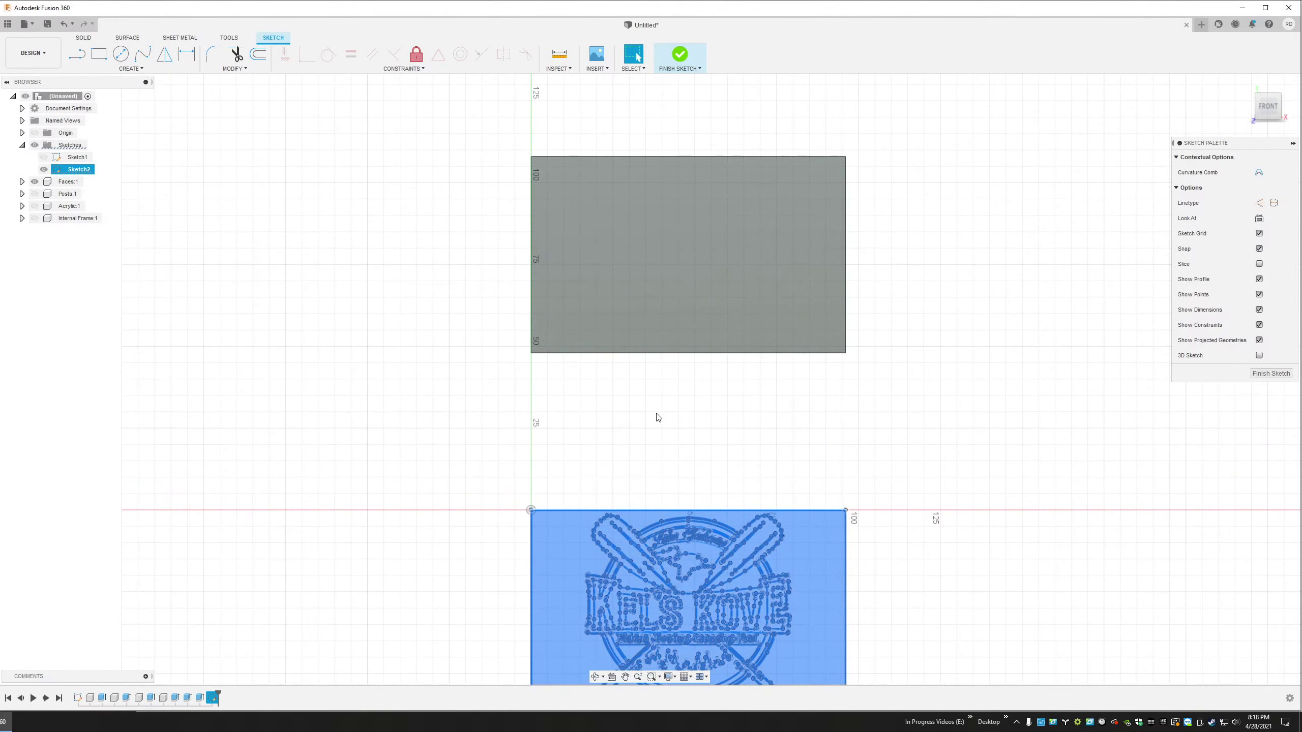
key("m")
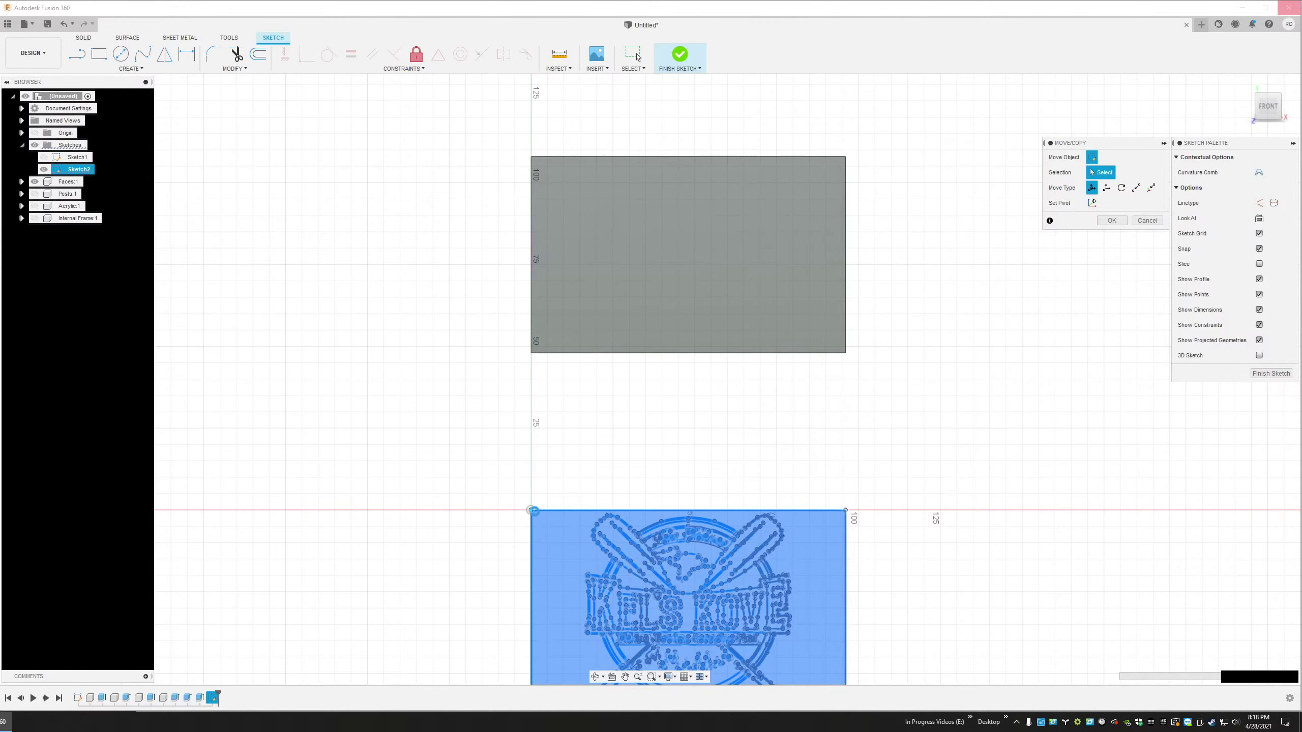
key("ctrl+a")
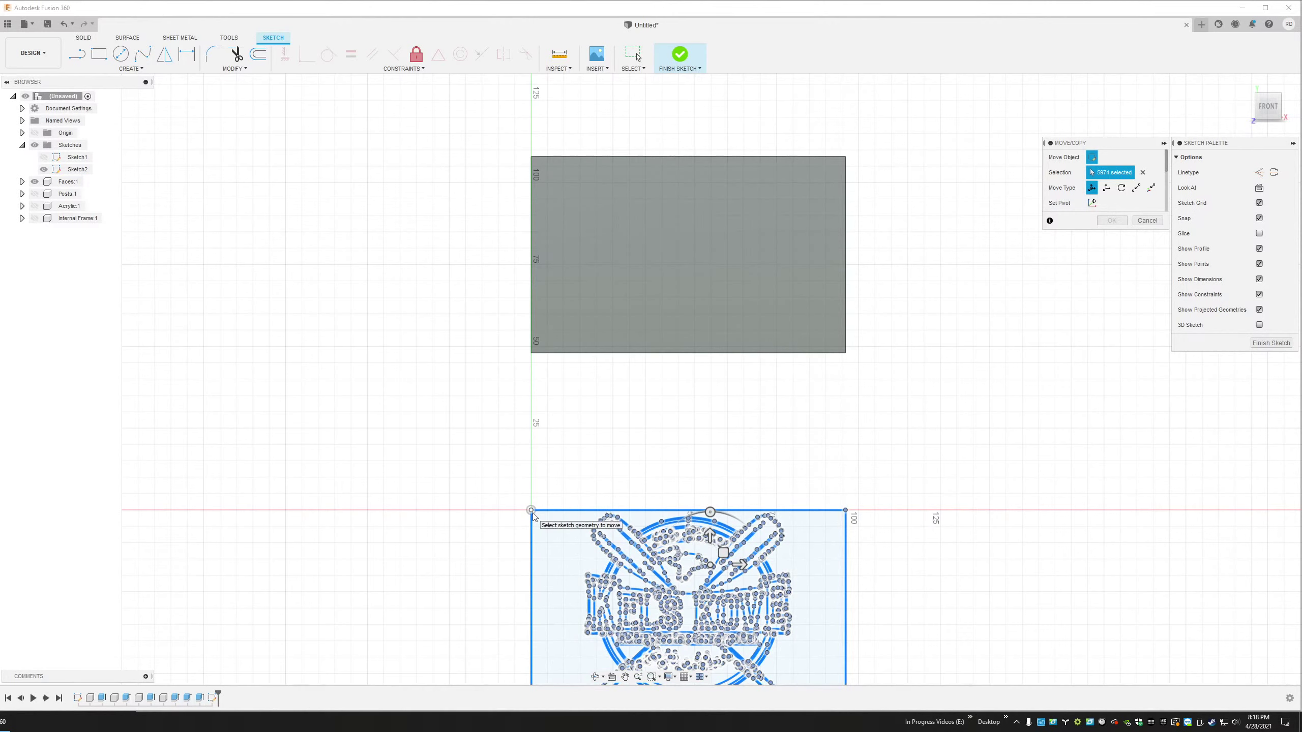
mouse_move(532, 513)
left_mouse_down()
mouse_move(610, 442)
mouse_move(596, 328)
mouse_move(574, 476)
left_mouse_up()
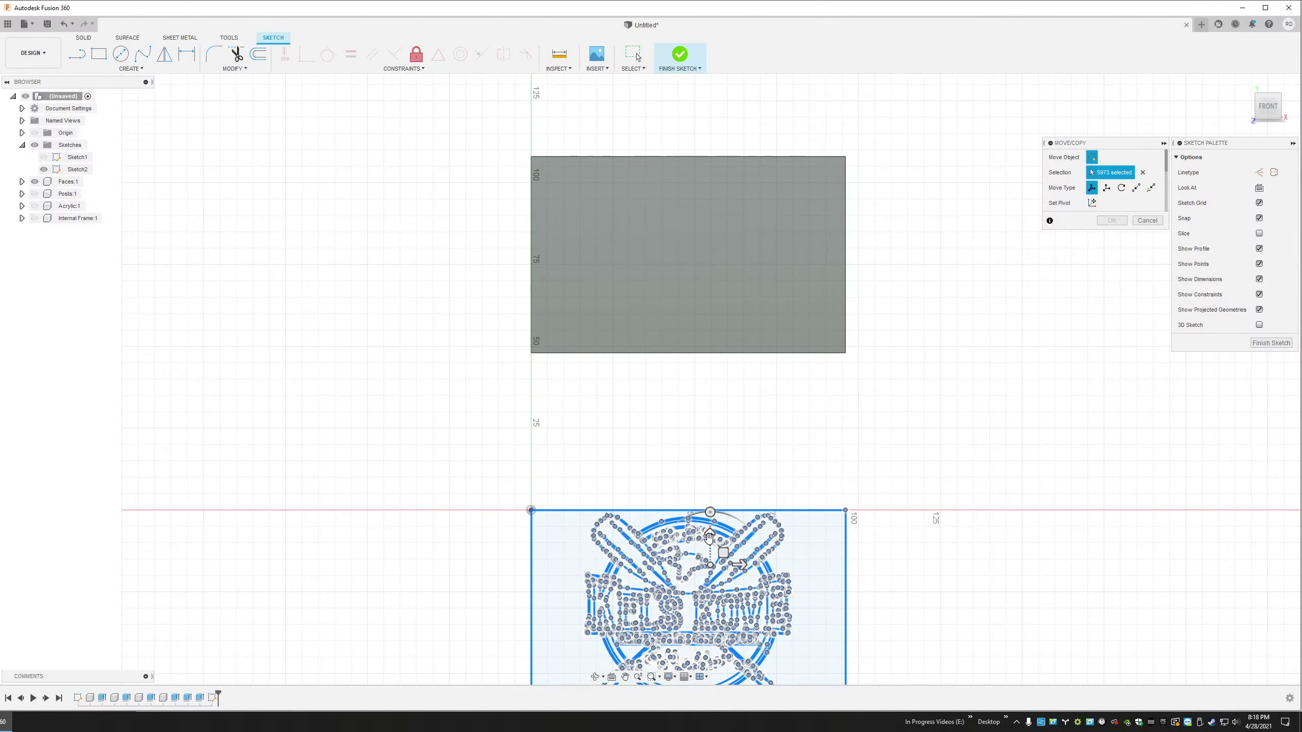
left_click_drag(710, 537, 719, 180)
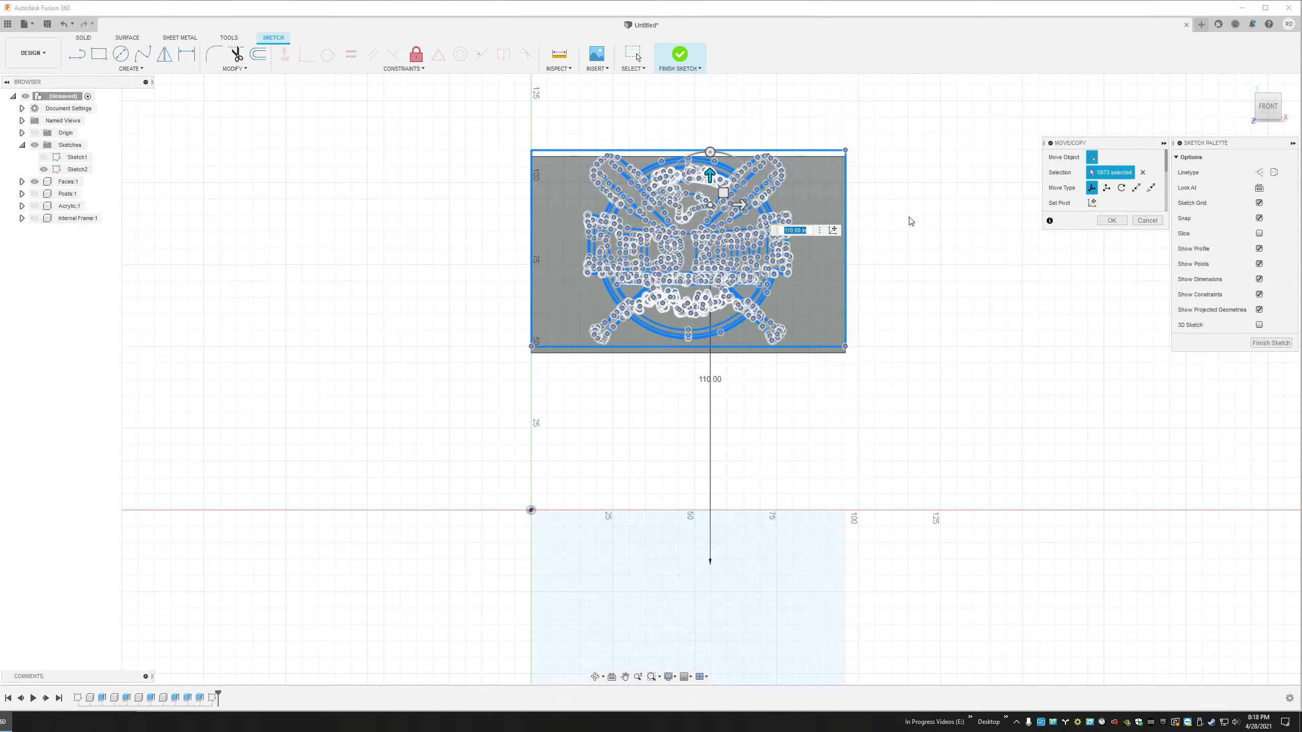
type("108")
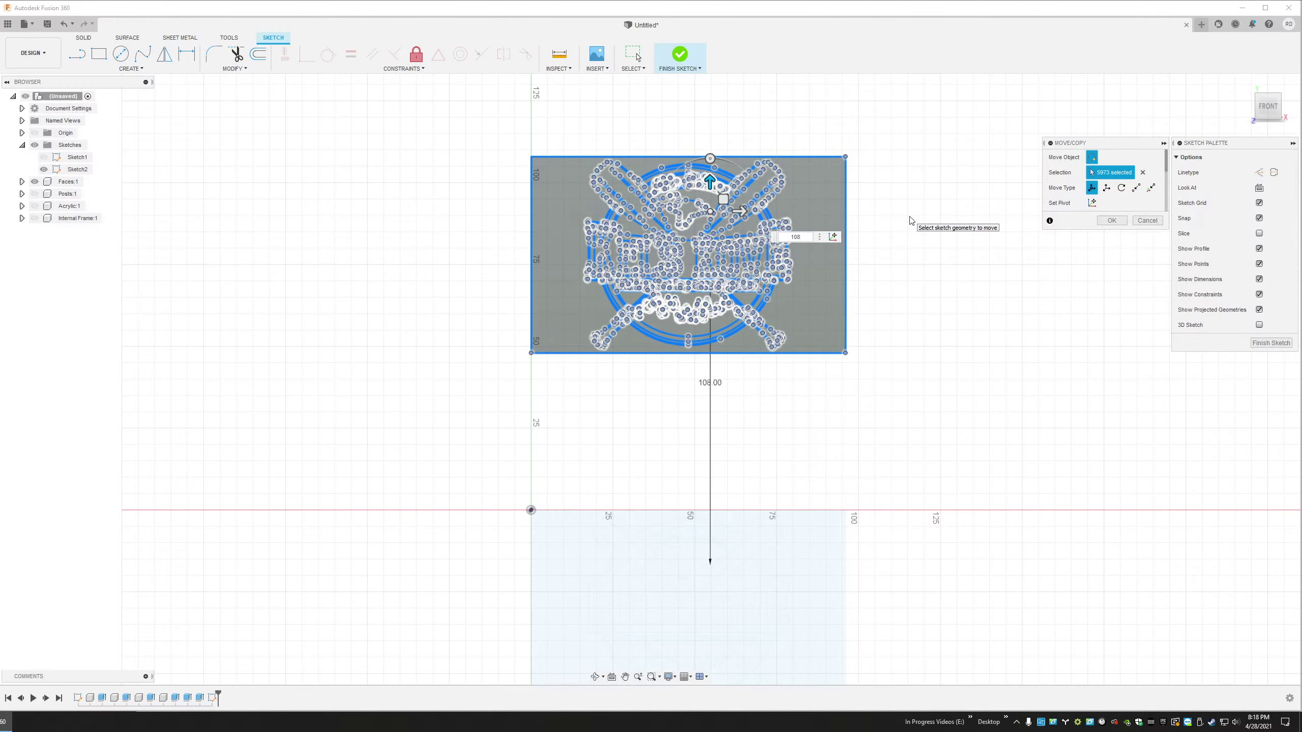
key("Return")
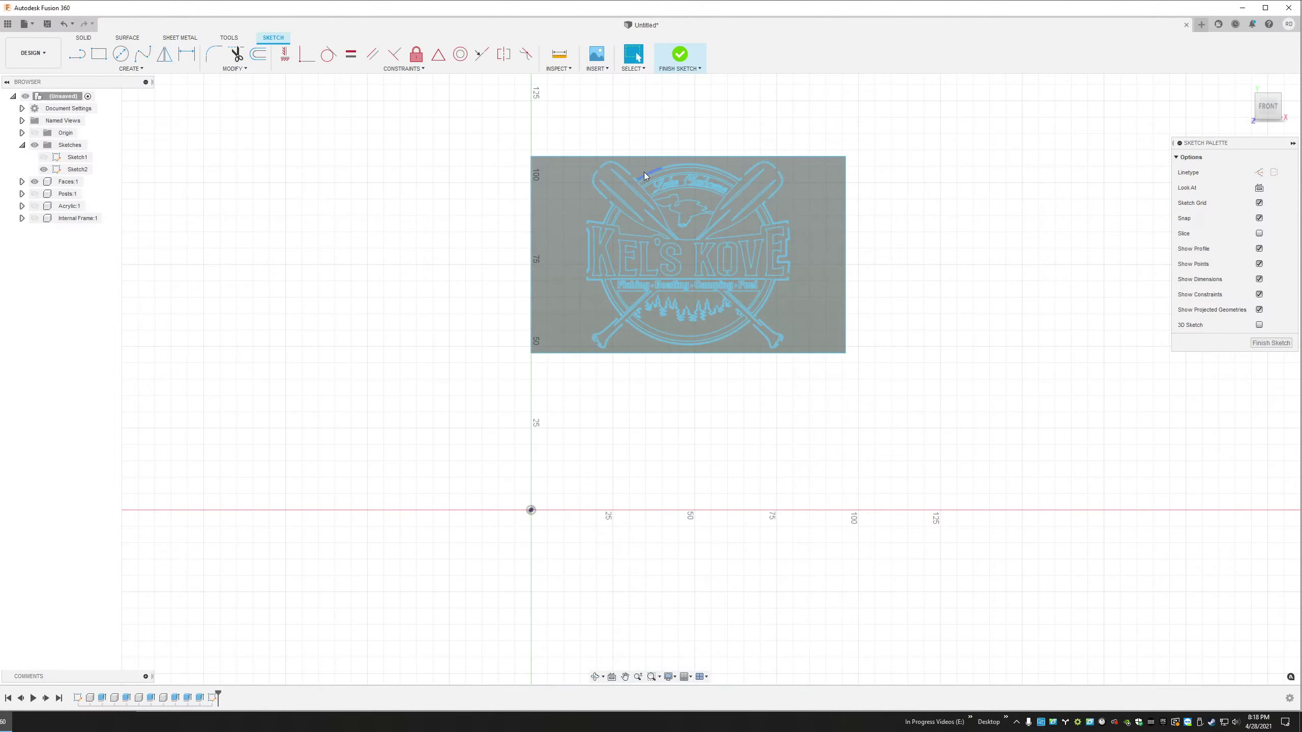
Check the placement of the logo's outer rectangle against the edges of the sign face
scroll(645, 169, "up", 5)
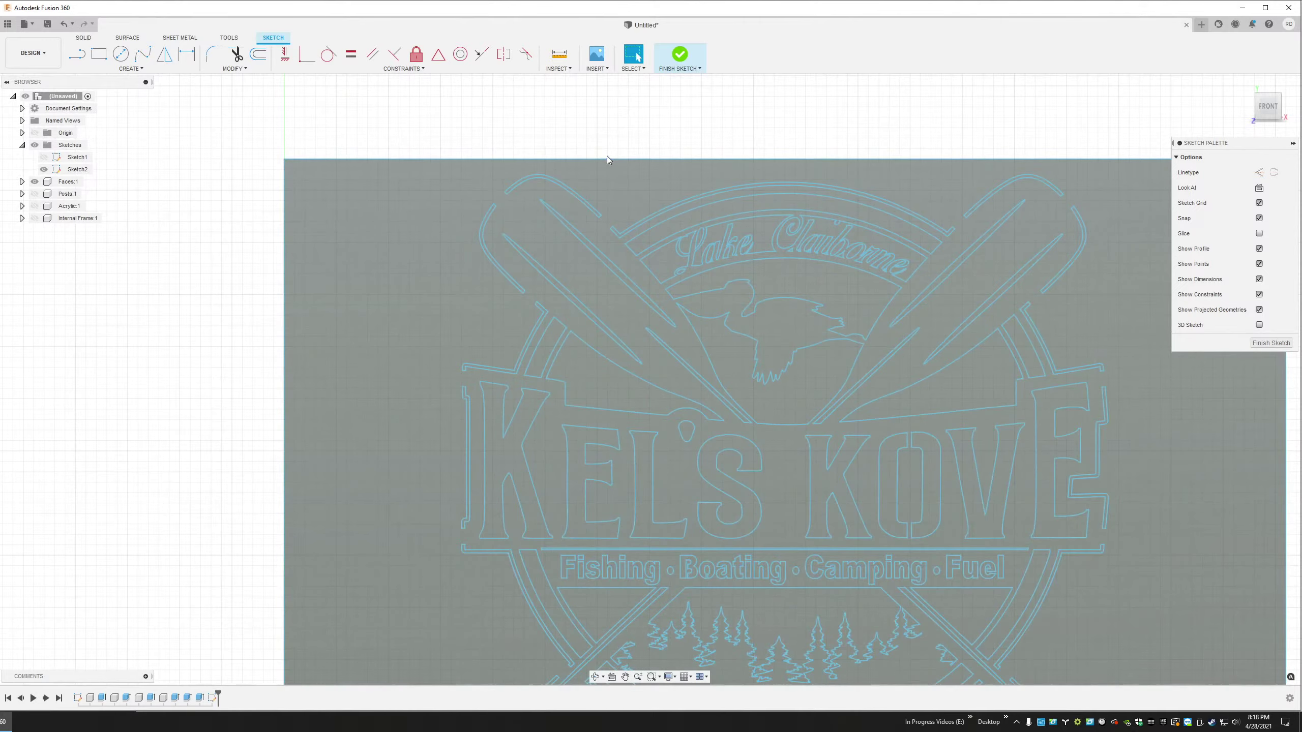
scroll(608, 156, "down", 4)
double_click(607, 157)
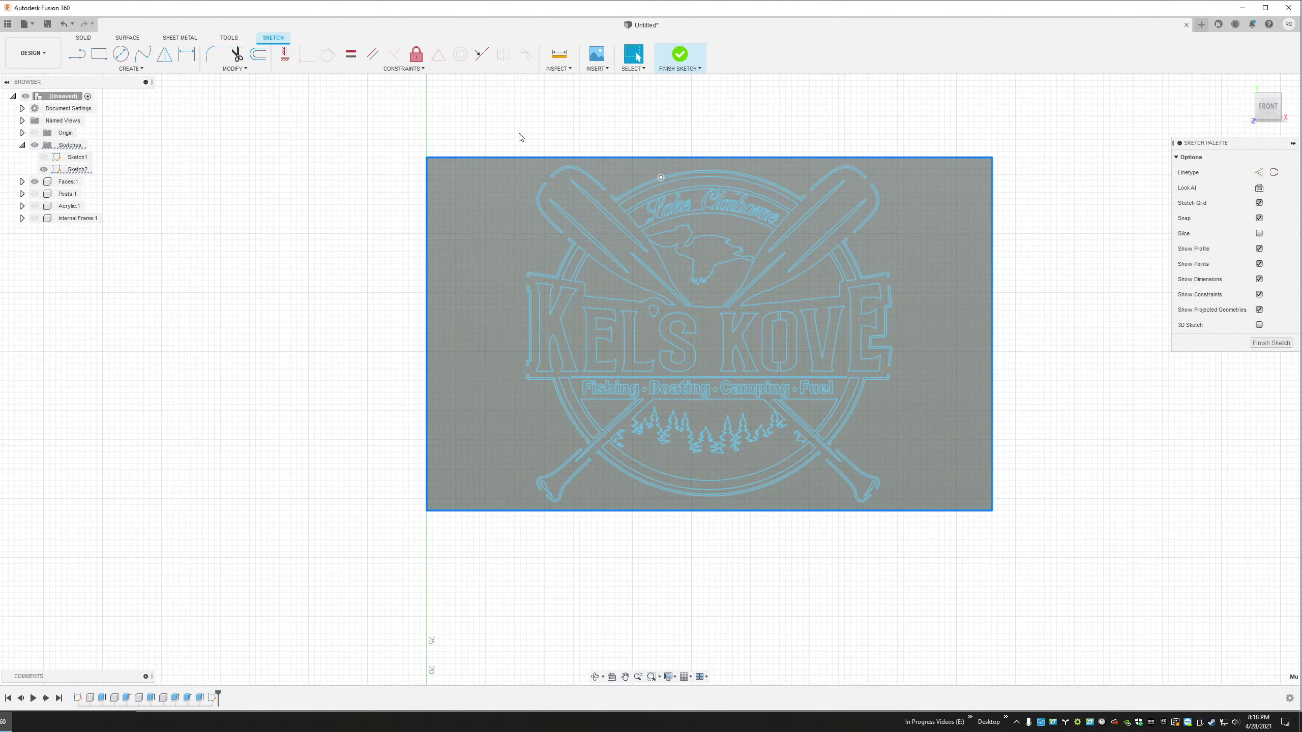
left_click(514, 128)
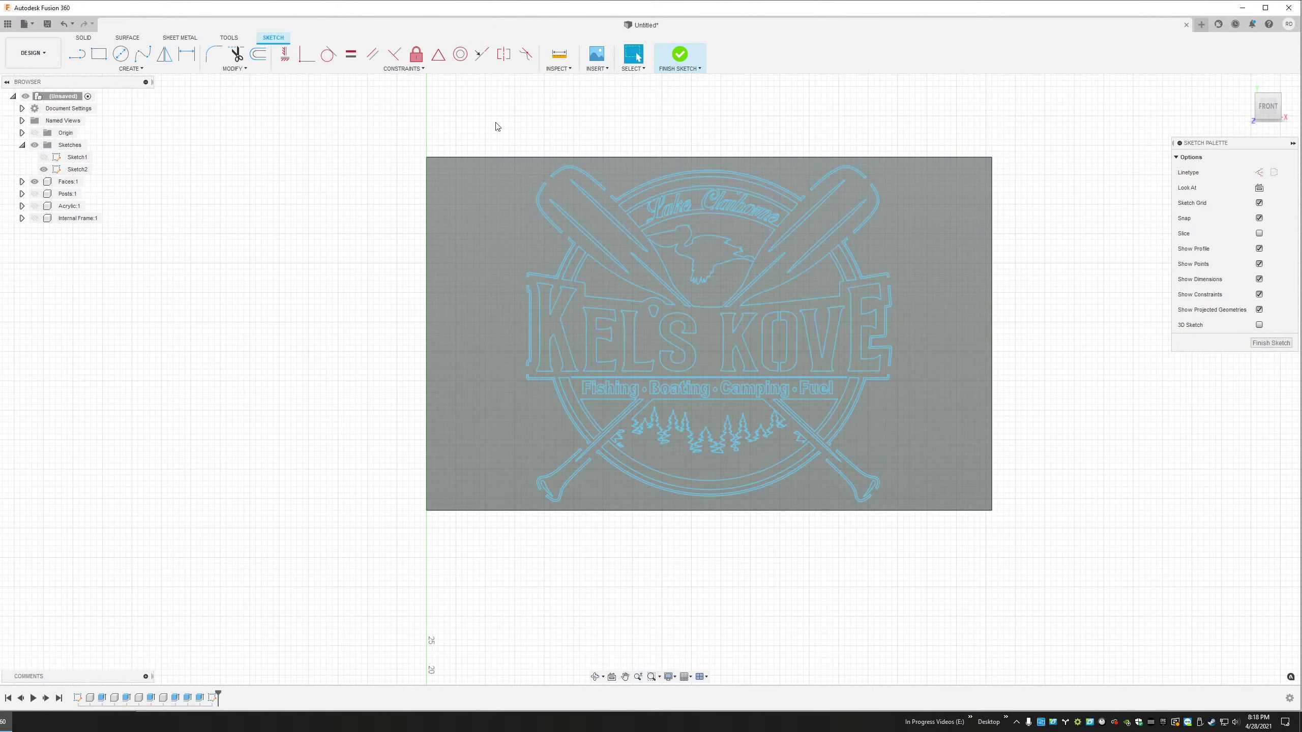
Highlight the background profile around the logo and examine the closed regions of the lettering, bird, trees, paddles and rings
left_click(476, 226)
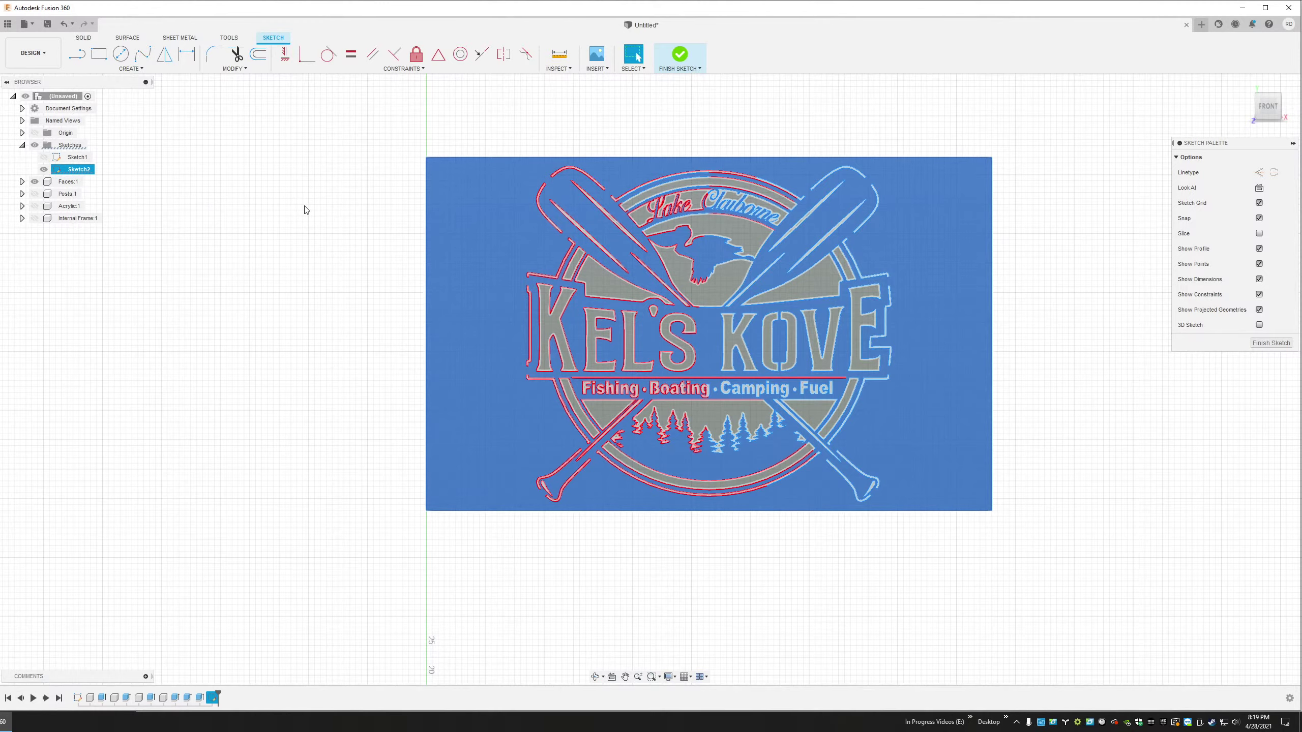
left_click(330, 213)
scroll(606, 242, "up", 3)
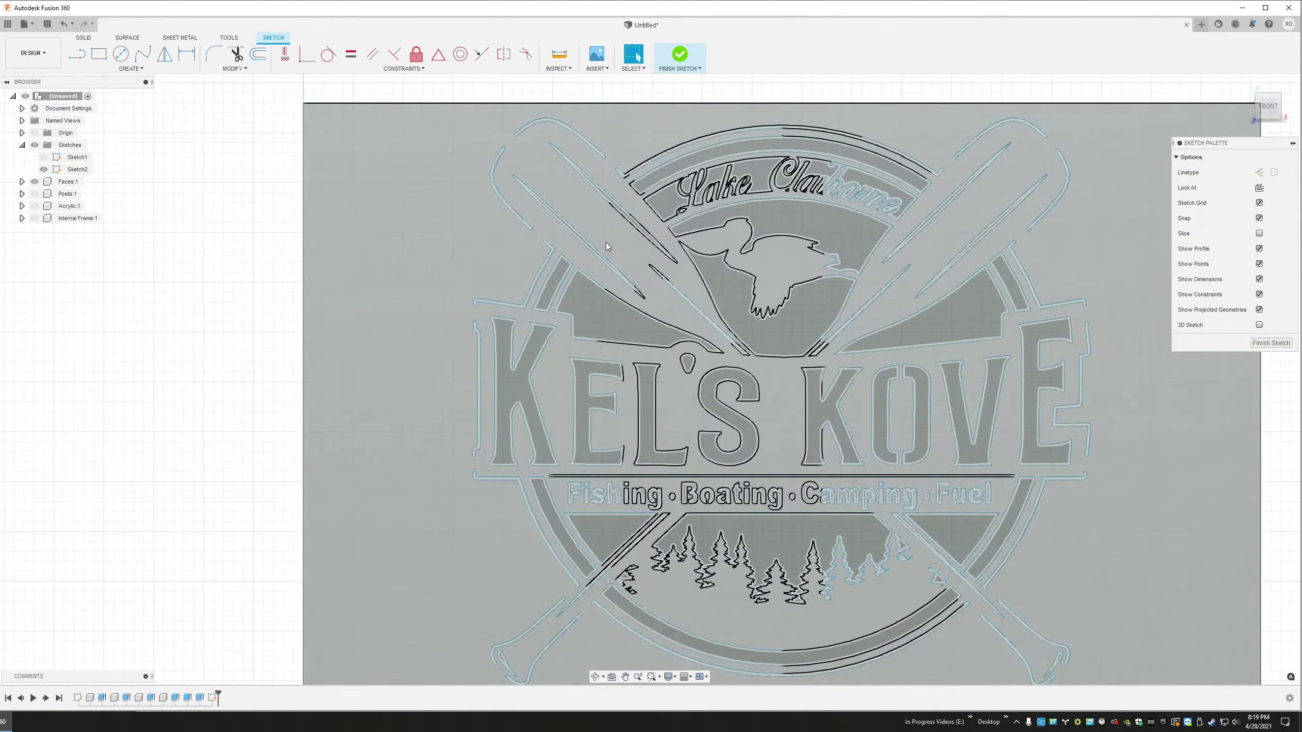
left_click(482, 260)
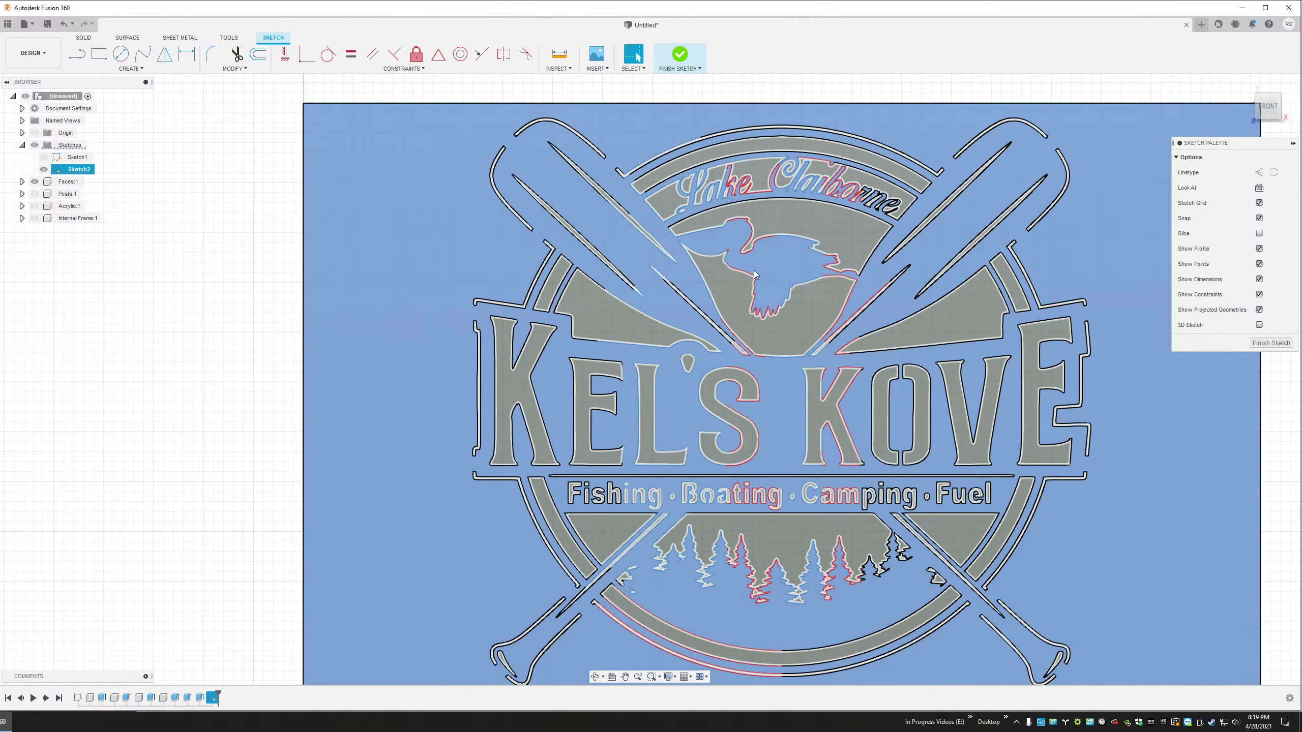
scroll(803, 311, "up", 2)
scroll(803, 311, "up", 2)
scroll(840, 126, "down", 4)
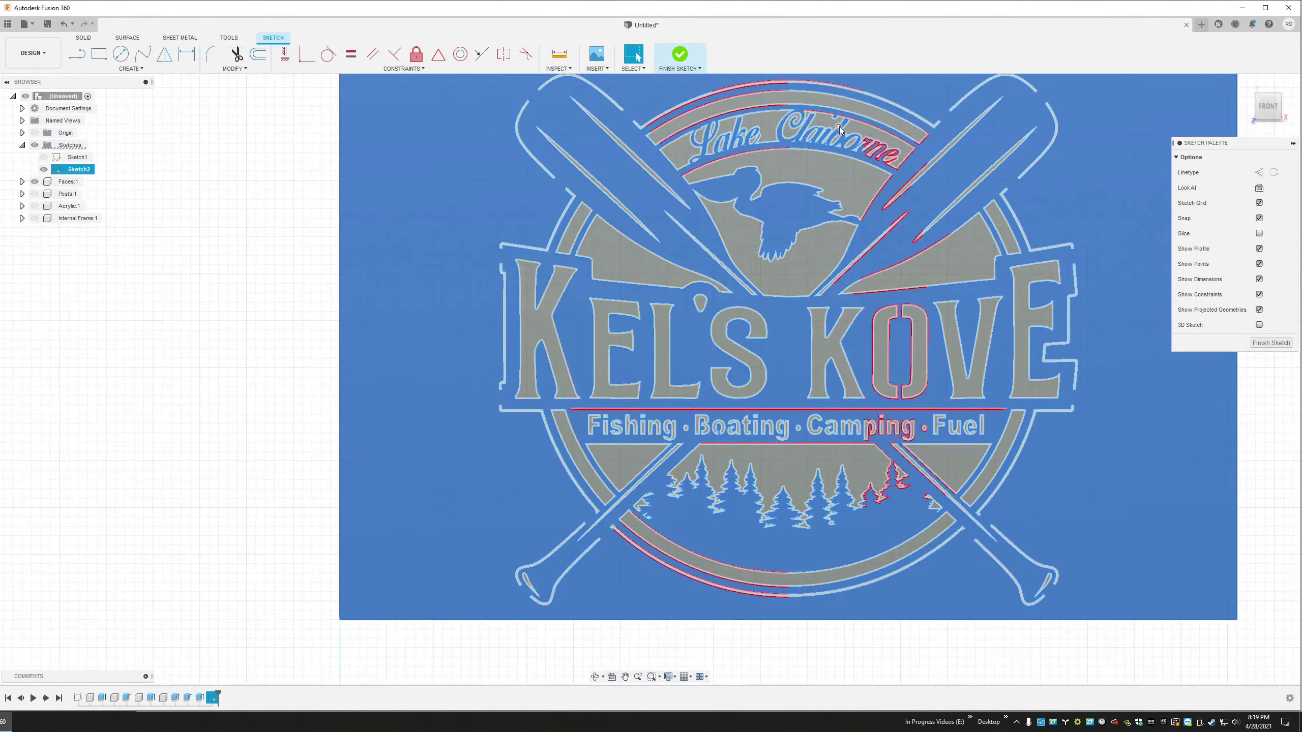
scroll(701, 352, "up", 5)
scroll(676, 310, "down", 4)
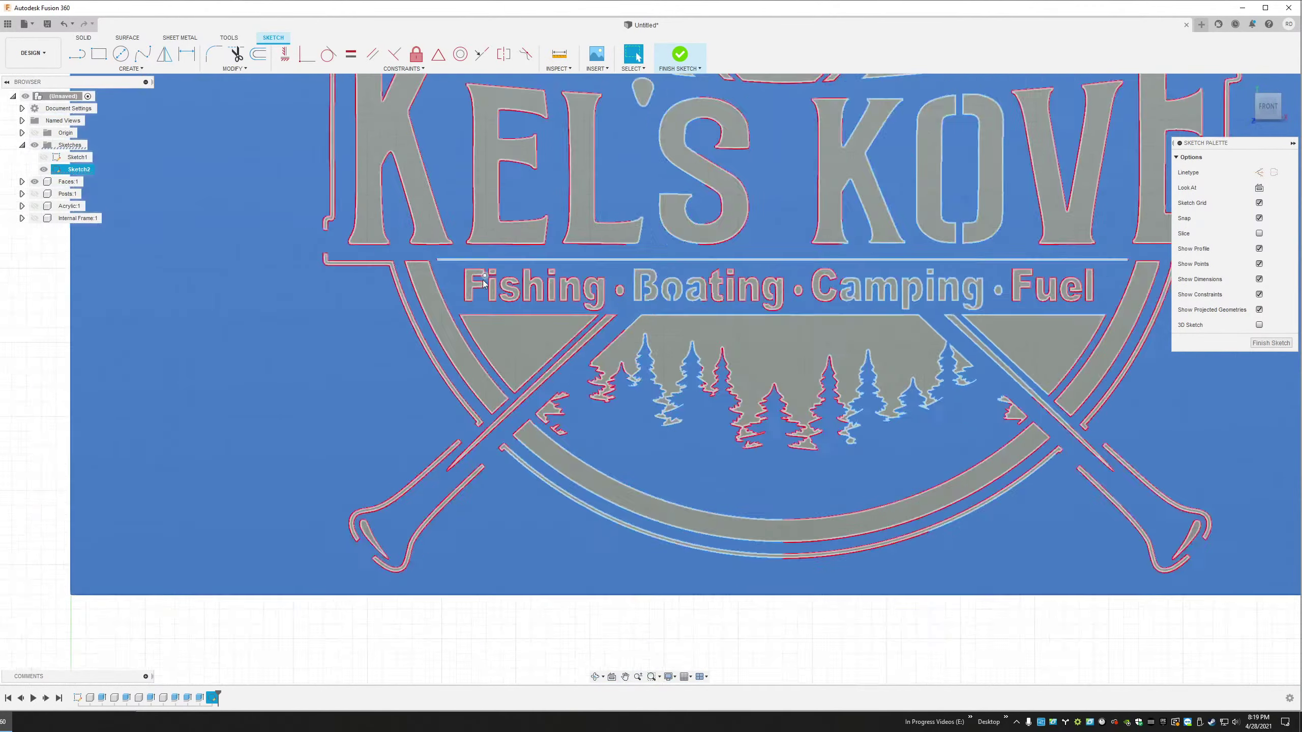
scroll(823, 298, "up", 4)
scroll(823, 295, "up", 3)
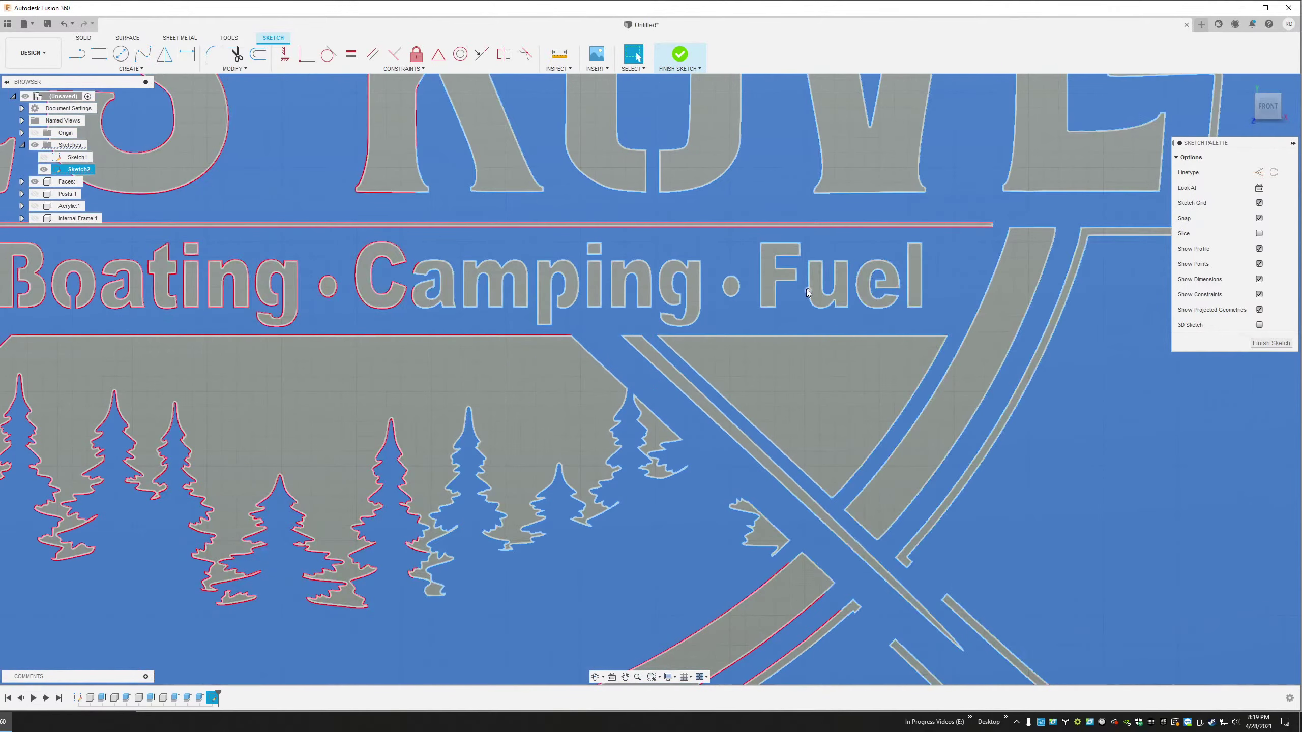
scroll(582, 342, "down", 4)
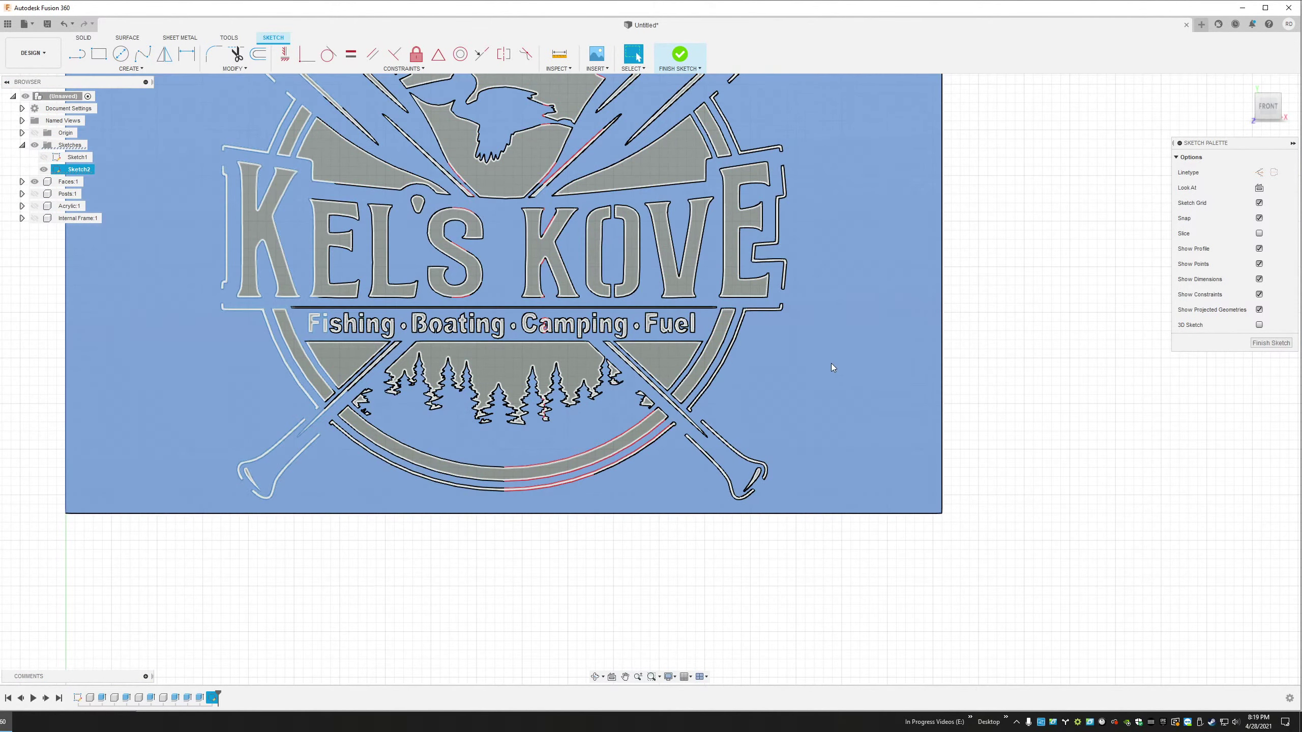
scroll(831, 364, "down", 4)
scroll(638, 118, "up", 3)
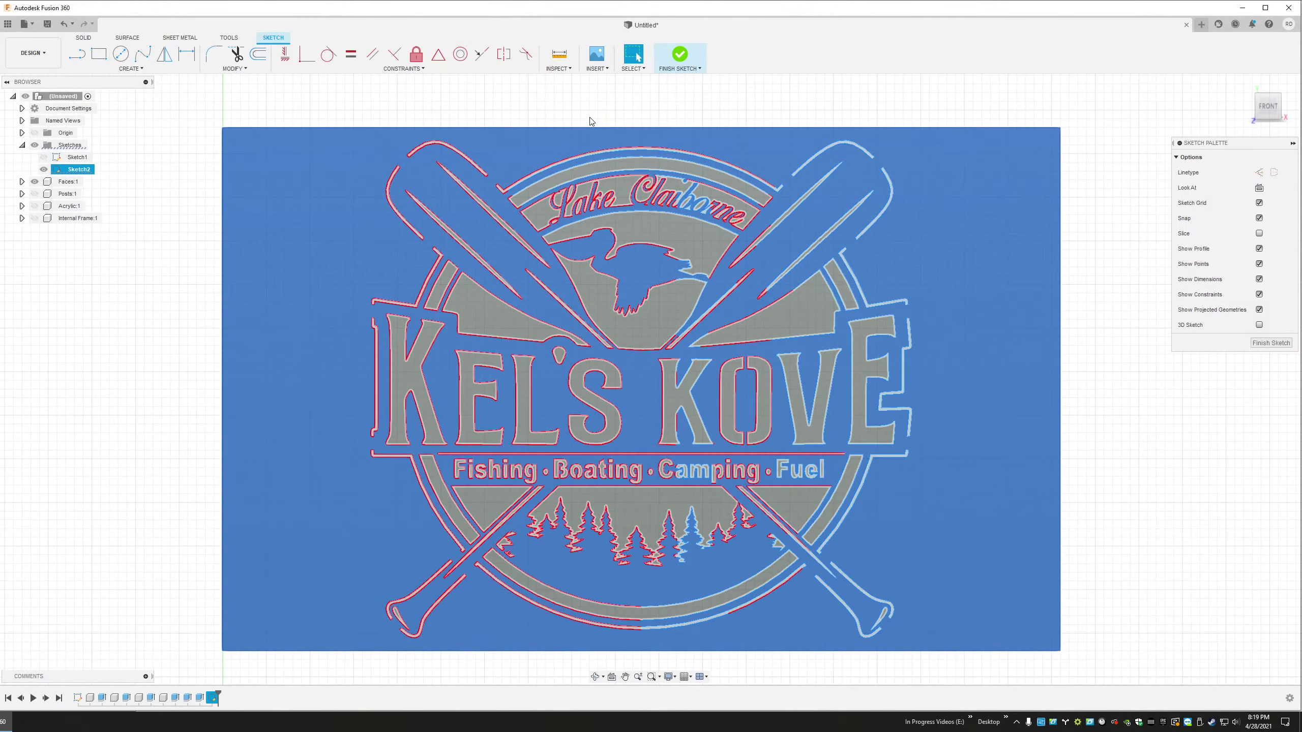
left_click(587, 119)
scroll(587, 118, "down", 1)
scroll(588, 118, "up", 1)
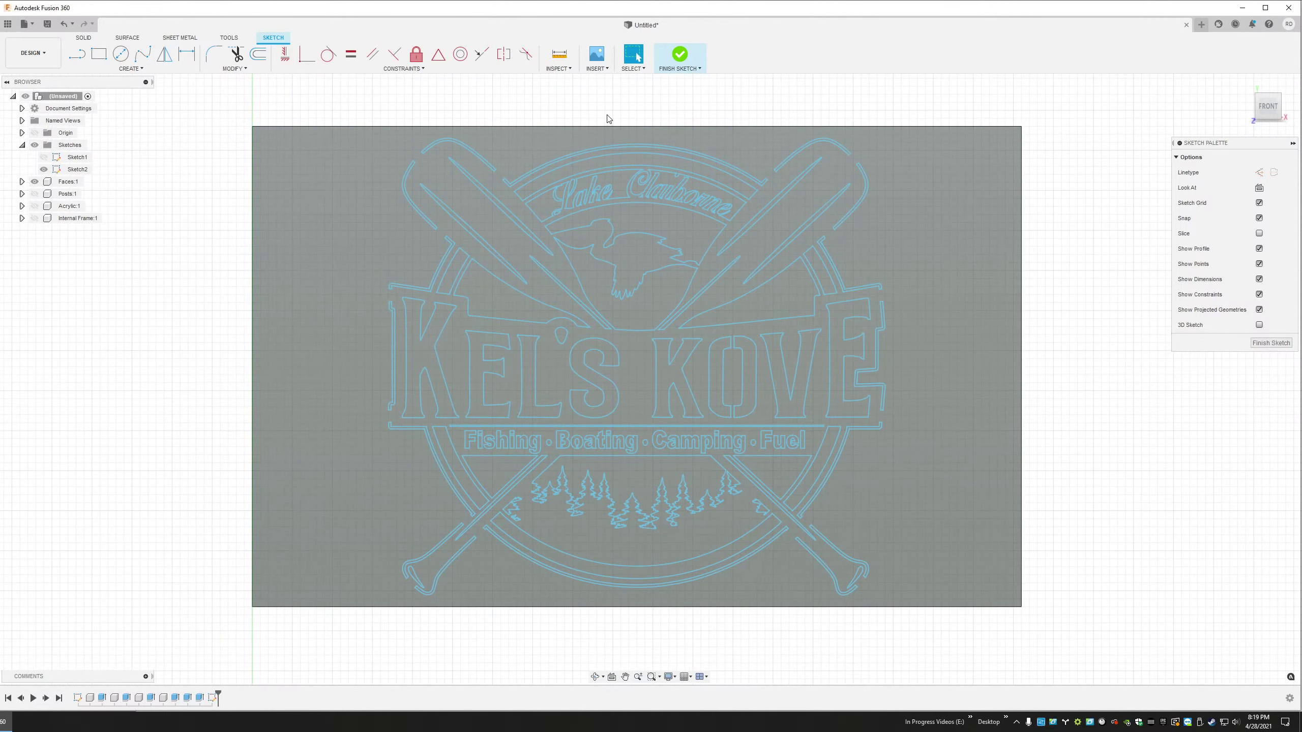
scroll(603, 122, "down", 2)
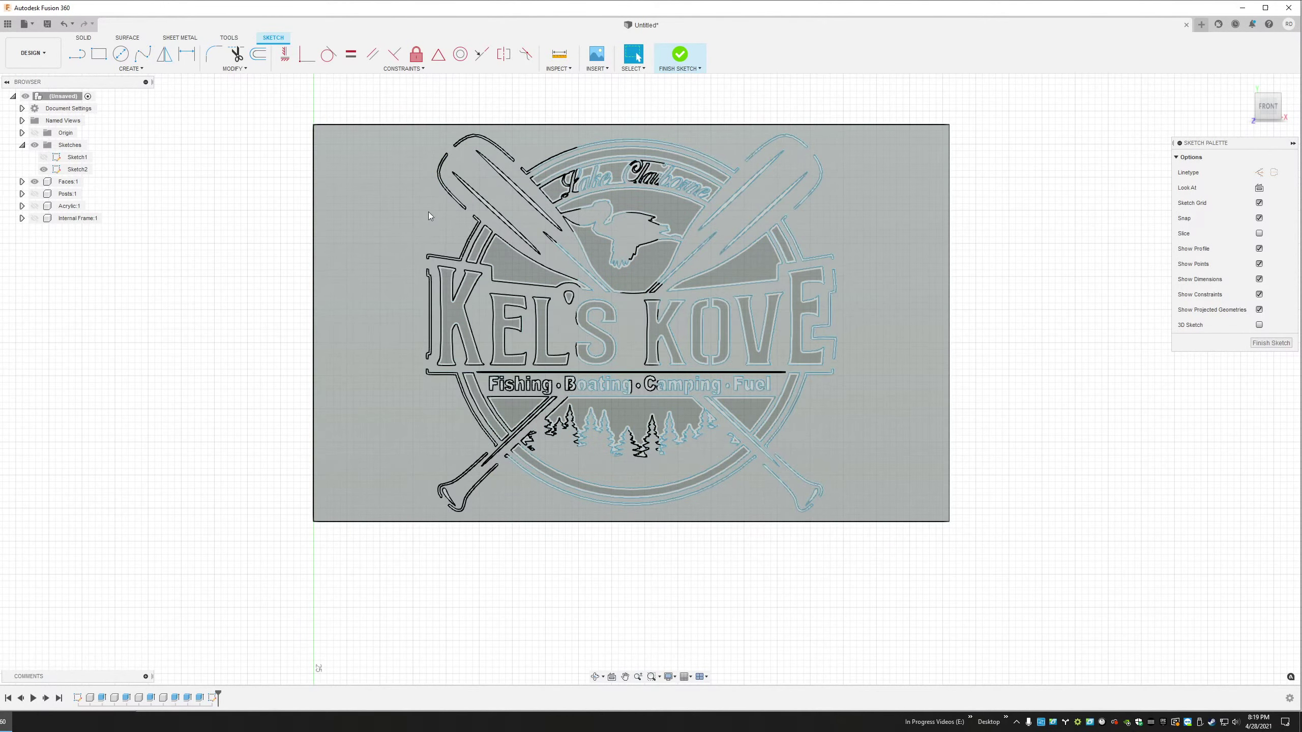
scroll(403, 199, "down", 2)
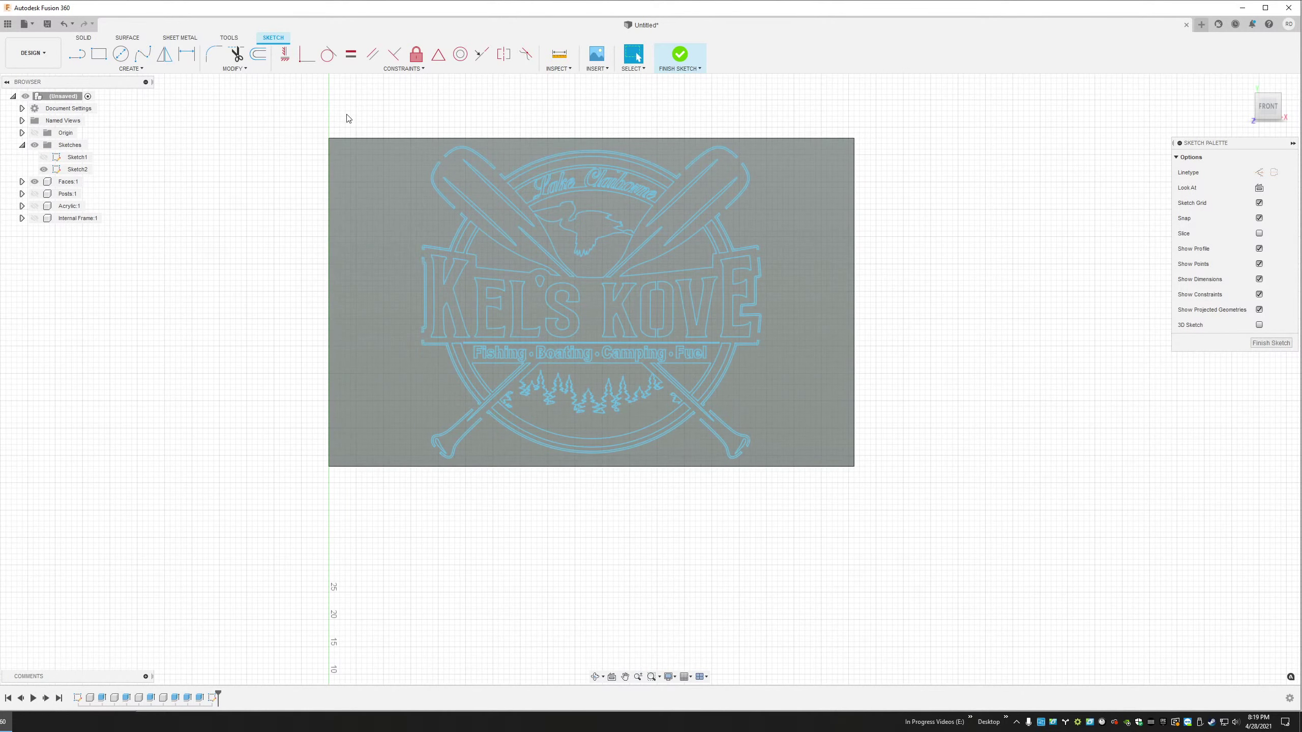
Select all closed profiles of the logo artwork on the sign face, leaving out the surrounding background
left_click_drag(279, 104, 383, 165)
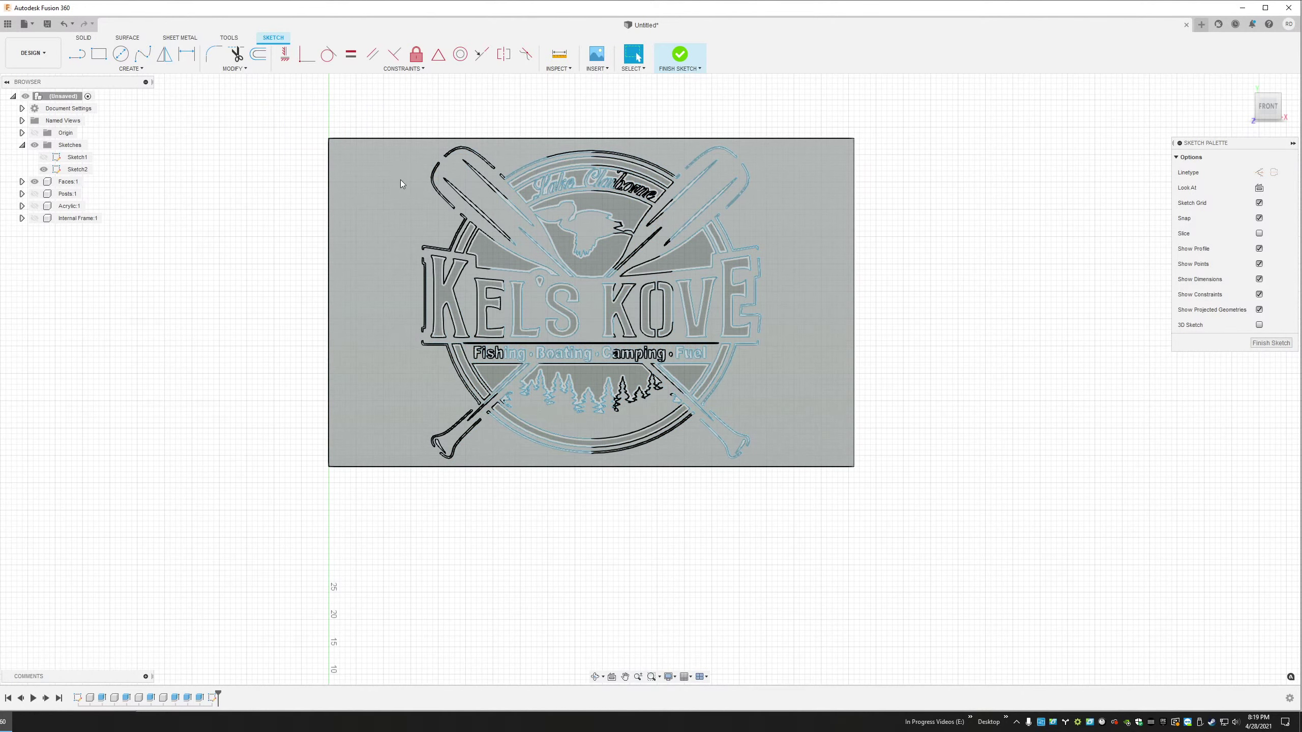
left_click_drag(348, 108, 824, 548)
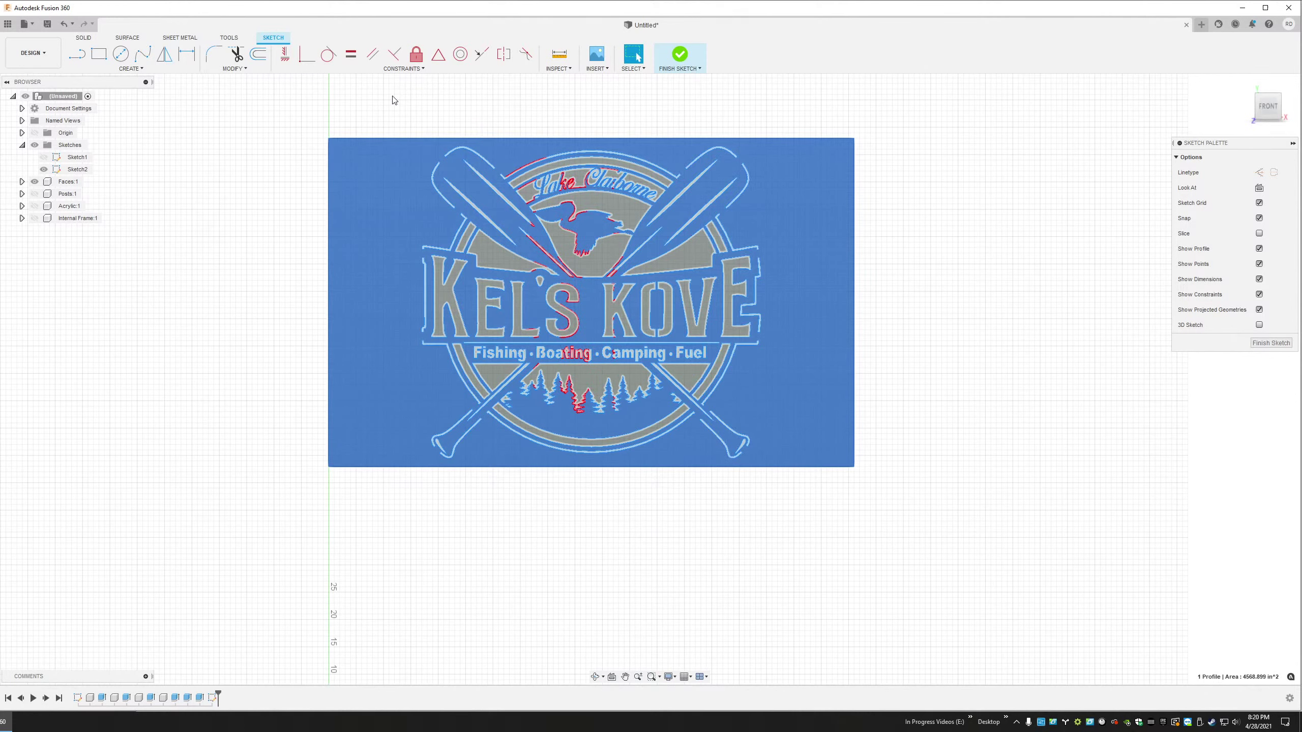
left_click_drag(367, 108, 798, 551)
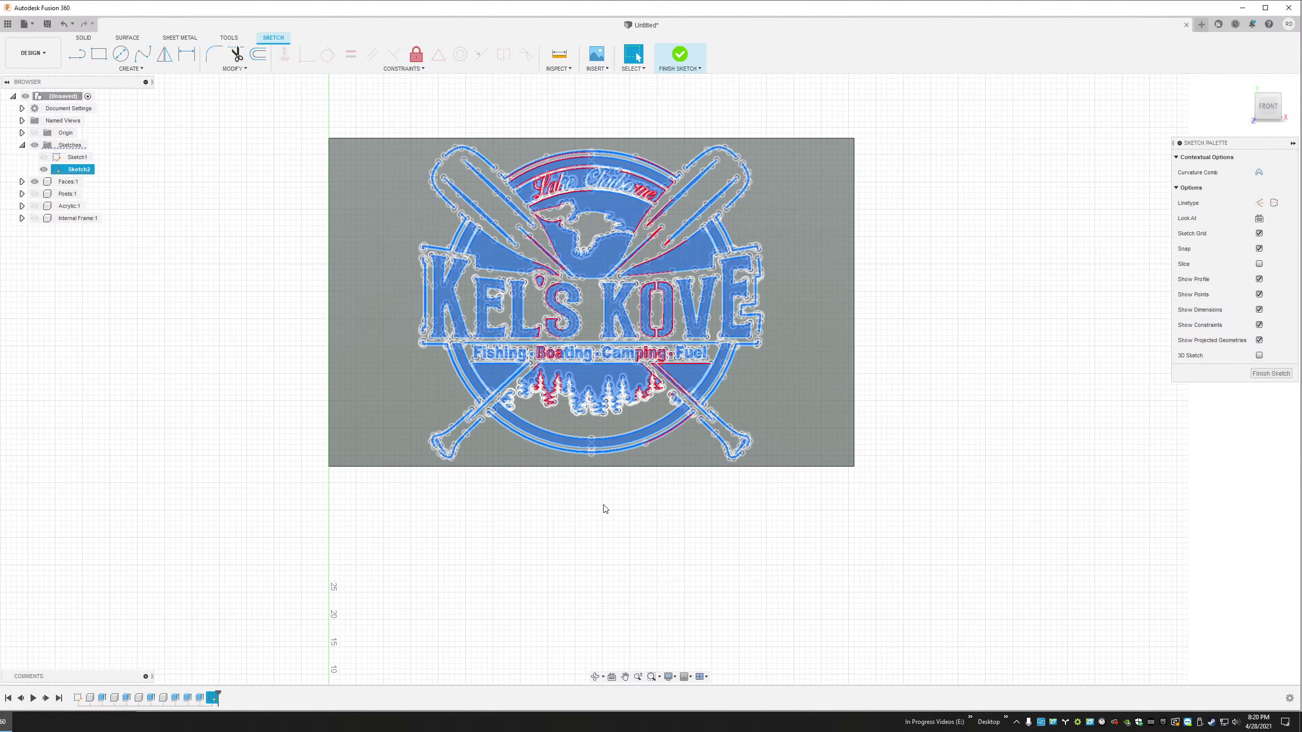
mouse_move(609, 509)
middle_mouse_down("shift")
mouse_move(627, 537)
mouse_move(619, 524)
middle_mouse_up("shift")
scroll(617, 250, "up", 5)
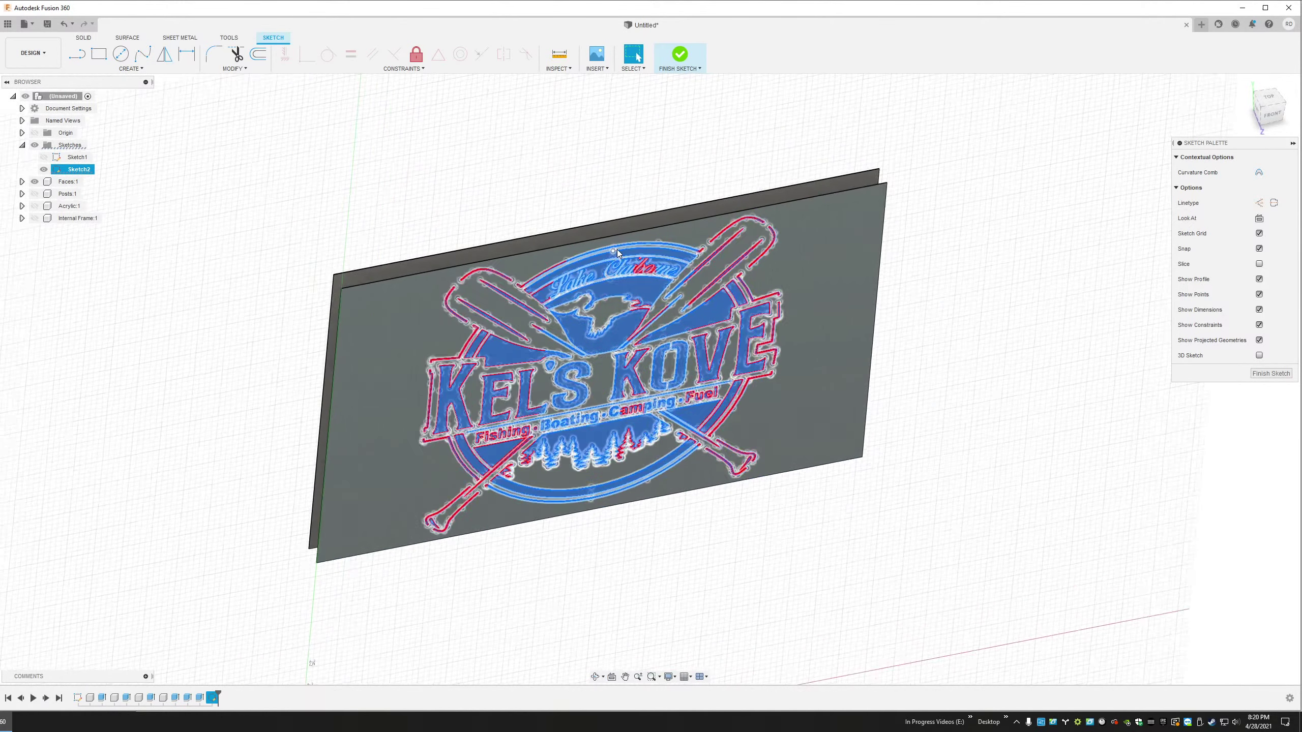
scroll(616, 249, "down", 3)
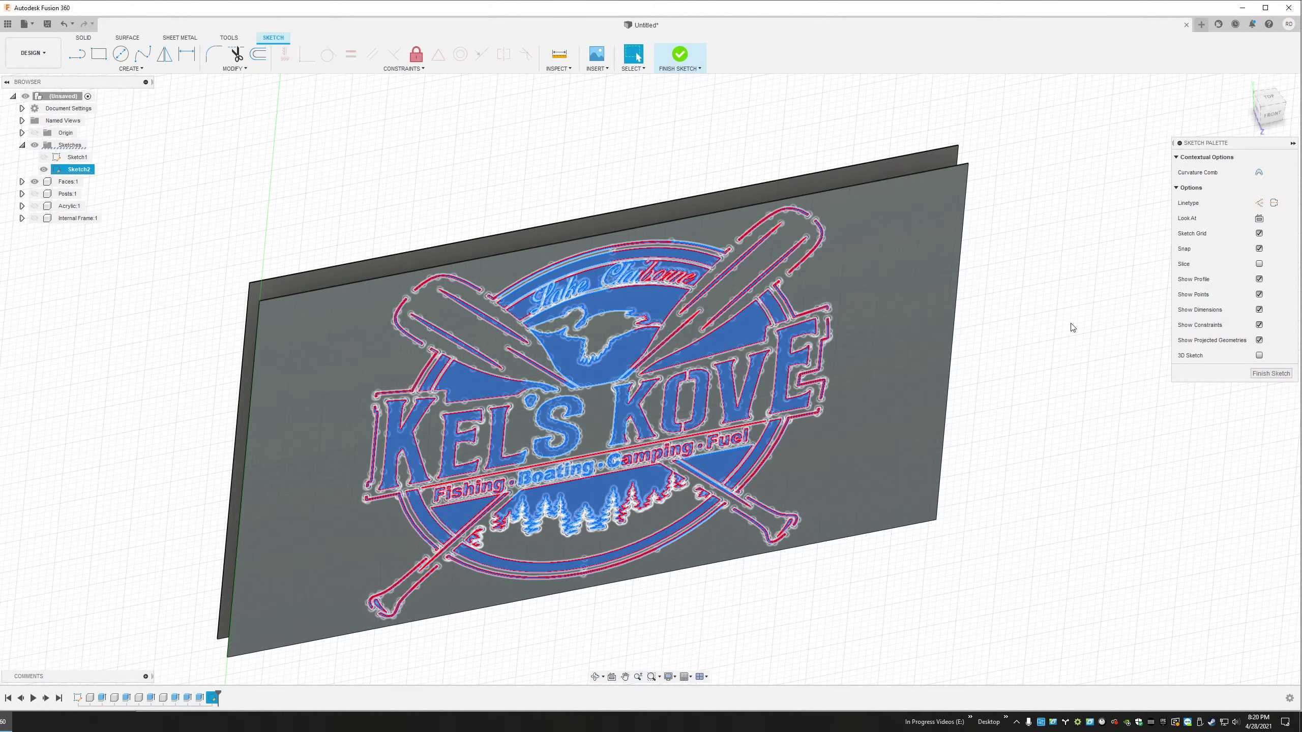
Extrude the selected logo profiles by -0.12 in as a cut through the front sign face
key("q")
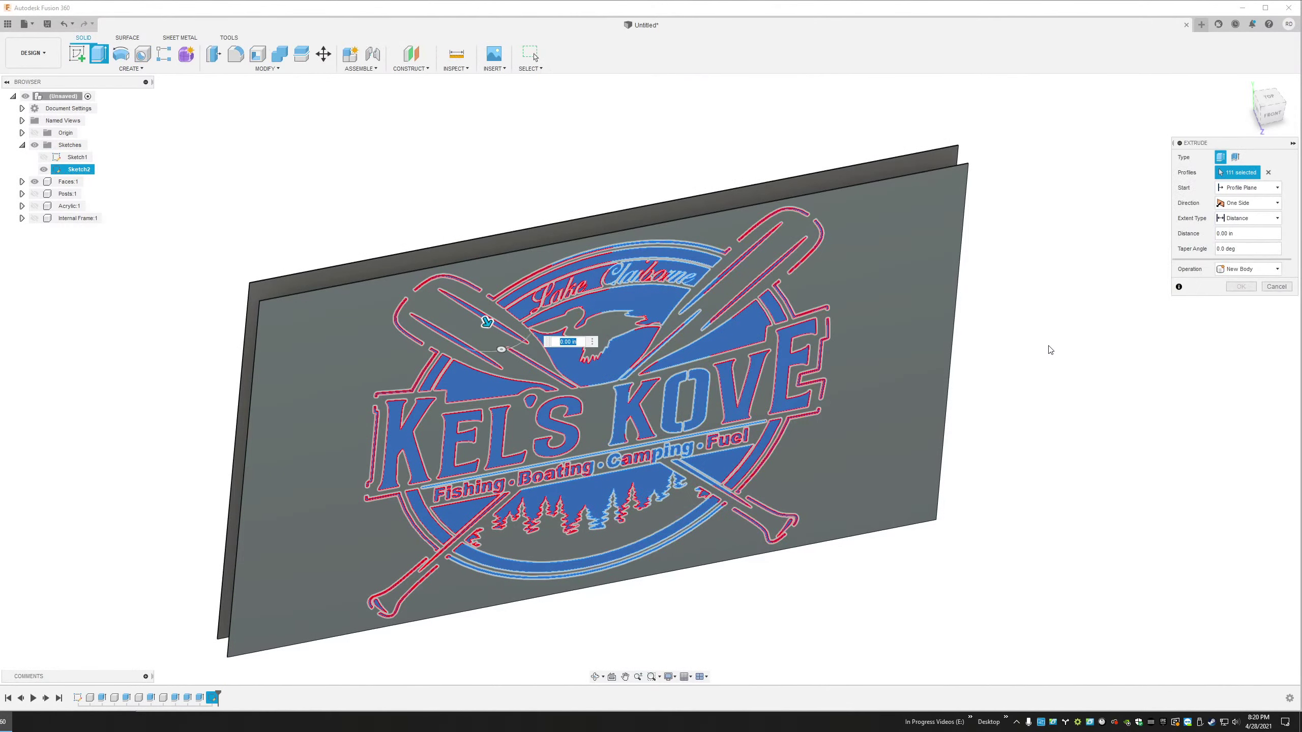
left_click(1242, 233)
type("-.12")
key("Return")
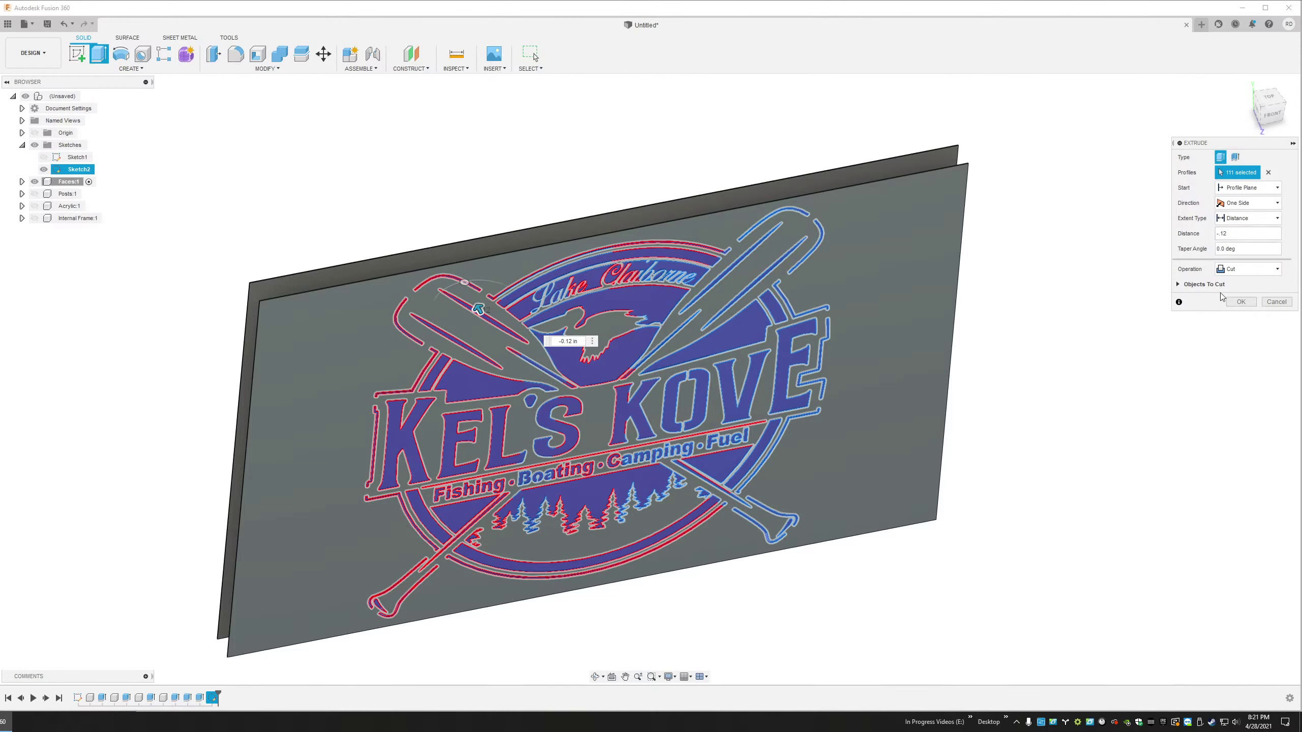
left_click(1240, 304)
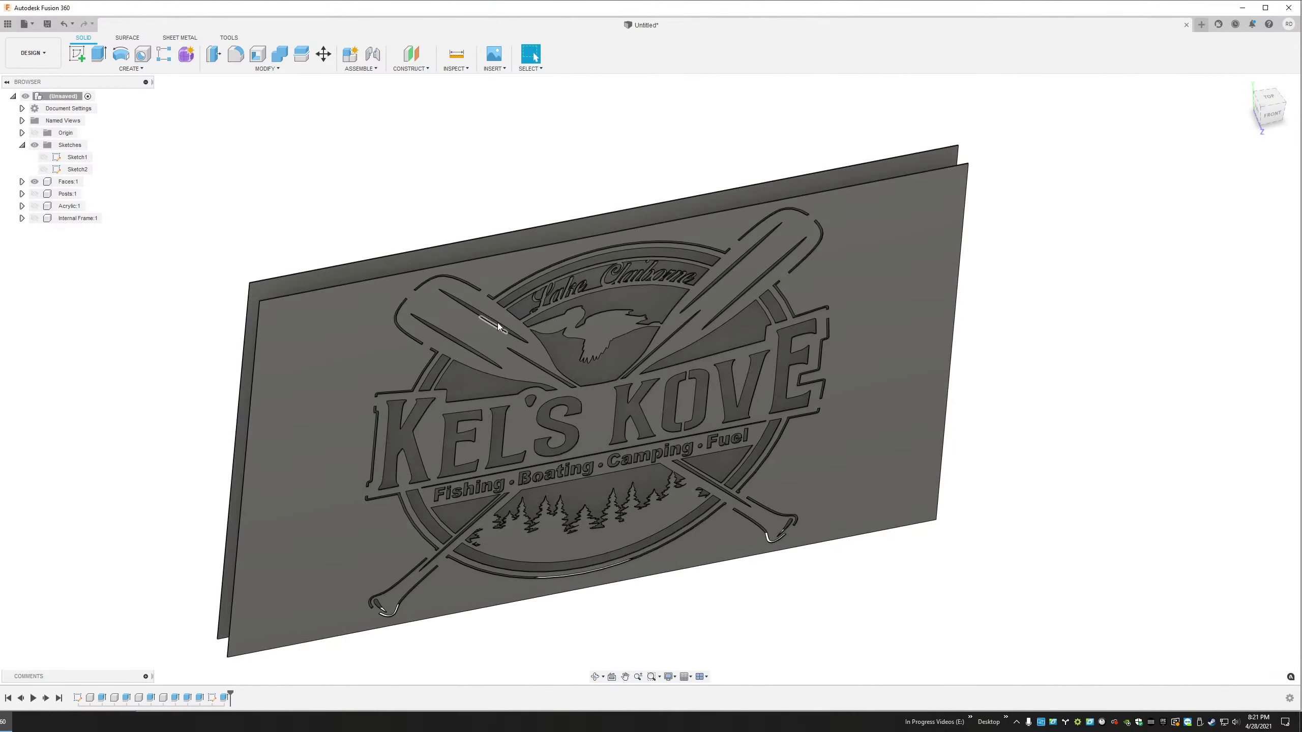
Examine the cut logo on the sign face from several angles, including the lettering, paddles, bird and trees
scroll(534, 387, "up", 6)
scroll(567, 464, "down", 7)
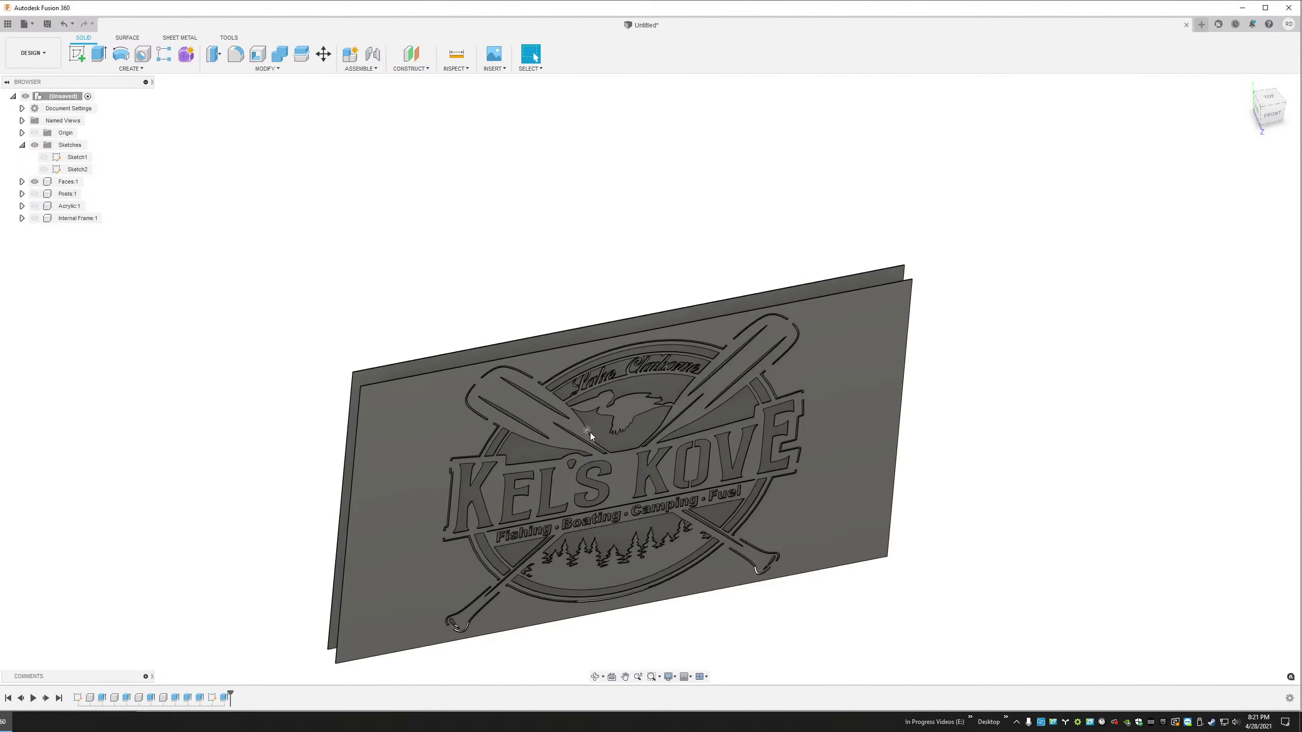
middle_click_drag(600, 484, 642, 410)
middle_click_drag(642, 409, 660, 348, "shift")
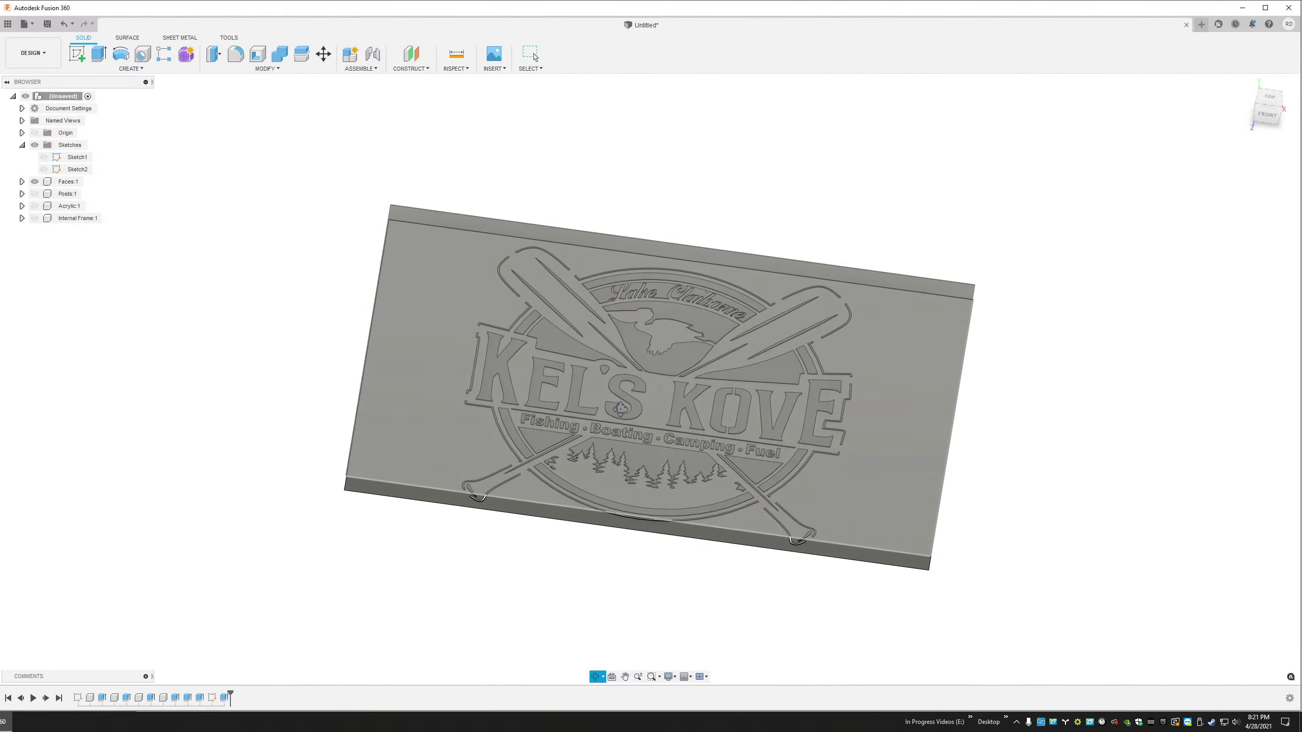
scroll(660, 348, "up", 5)
scroll(658, 346, "up", 3)
scroll(656, 345, "down", 10)
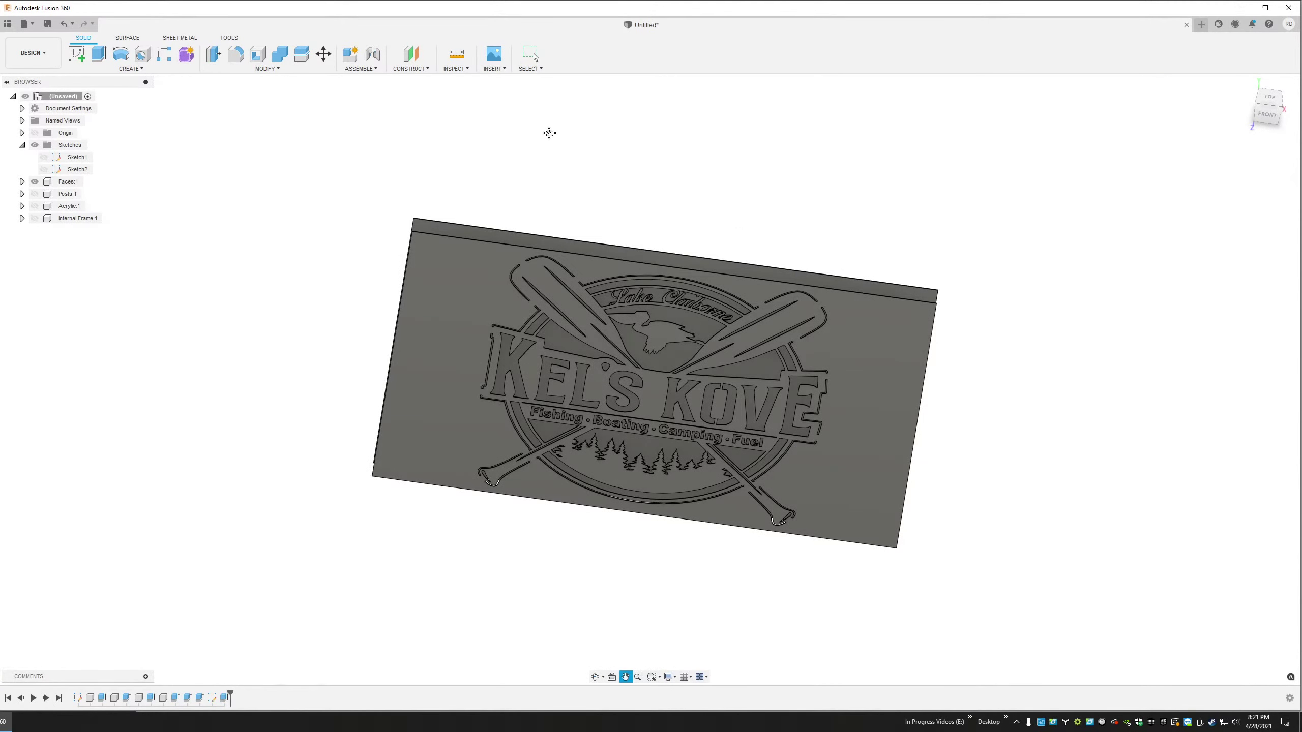
middle_click_drag(543, 131, 427, 120)
middle_click_drag(844, 297, 938, 288, "shift")
scroll(412, 358, "up", 2)
scroll(412, 358, "up", 3)
scroll(408, 530, "down", 1)
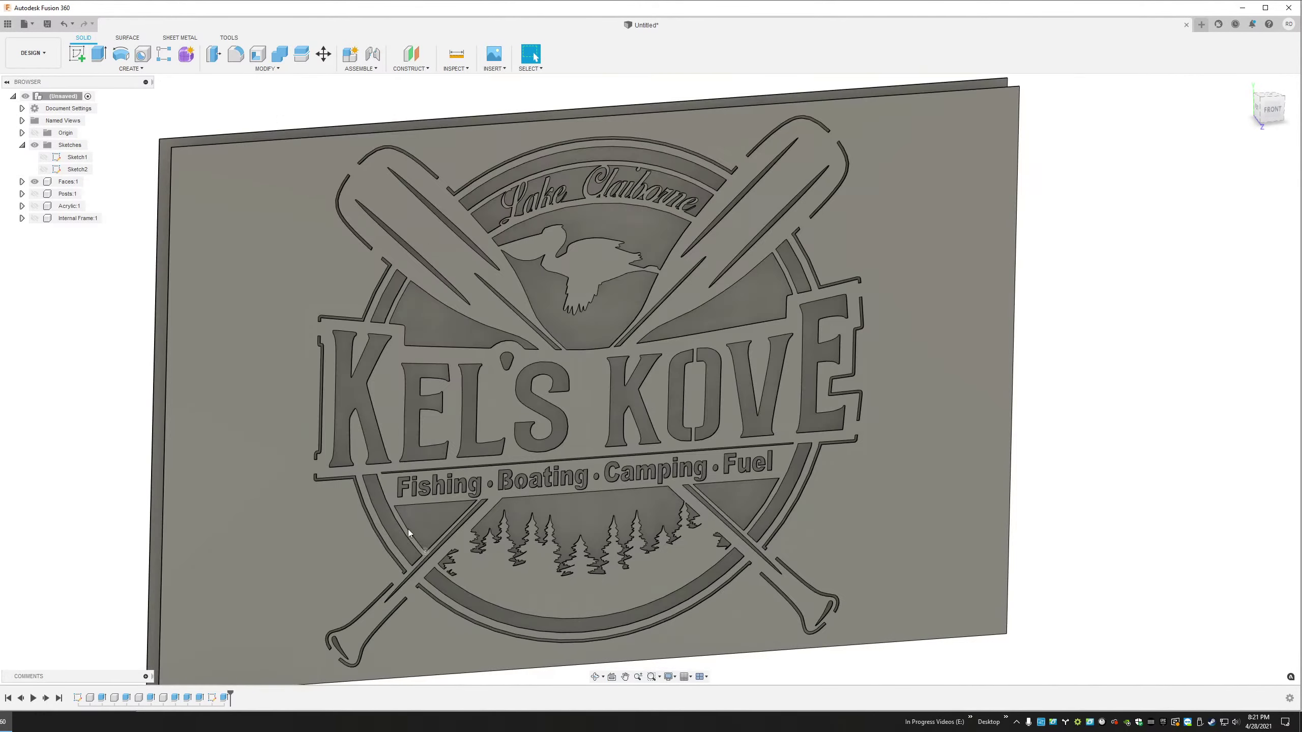
scroll(564, 447, "down", 3)
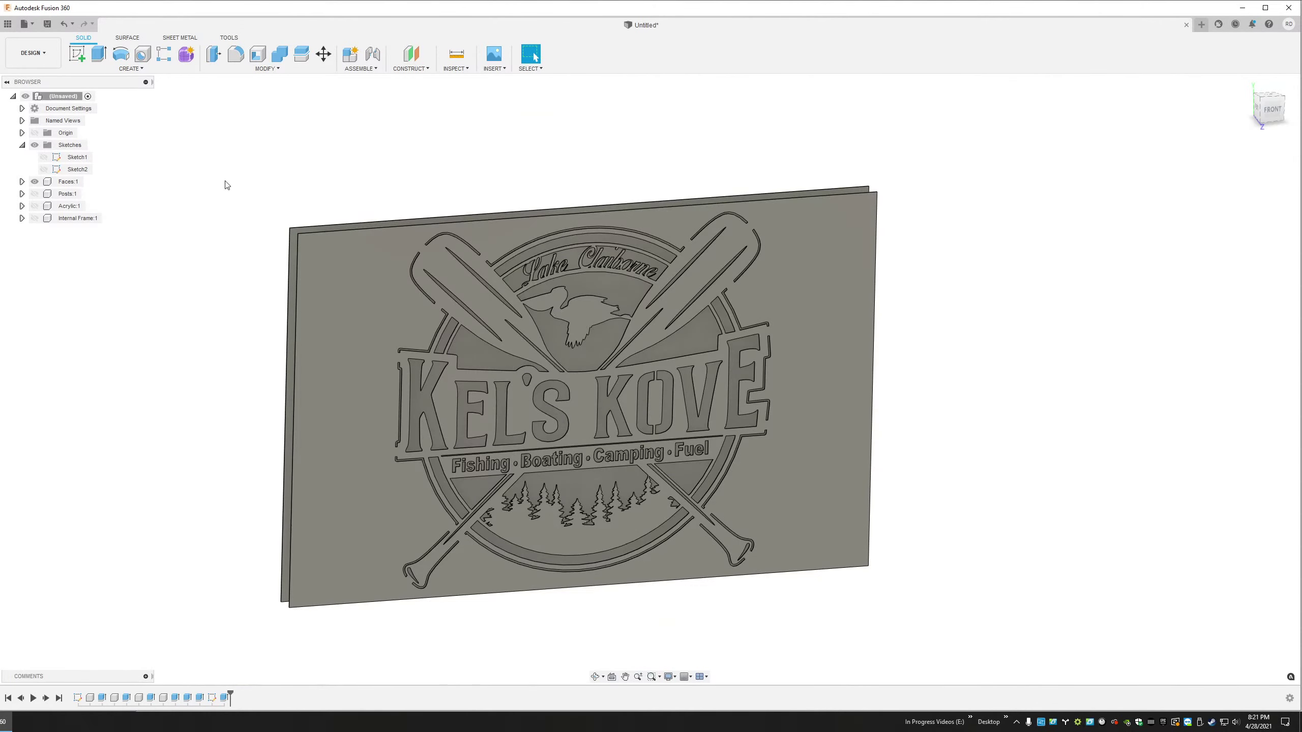
Show the Posts, Acrylic and Internal Frame components together with the Faces component
left_click(40, 183)
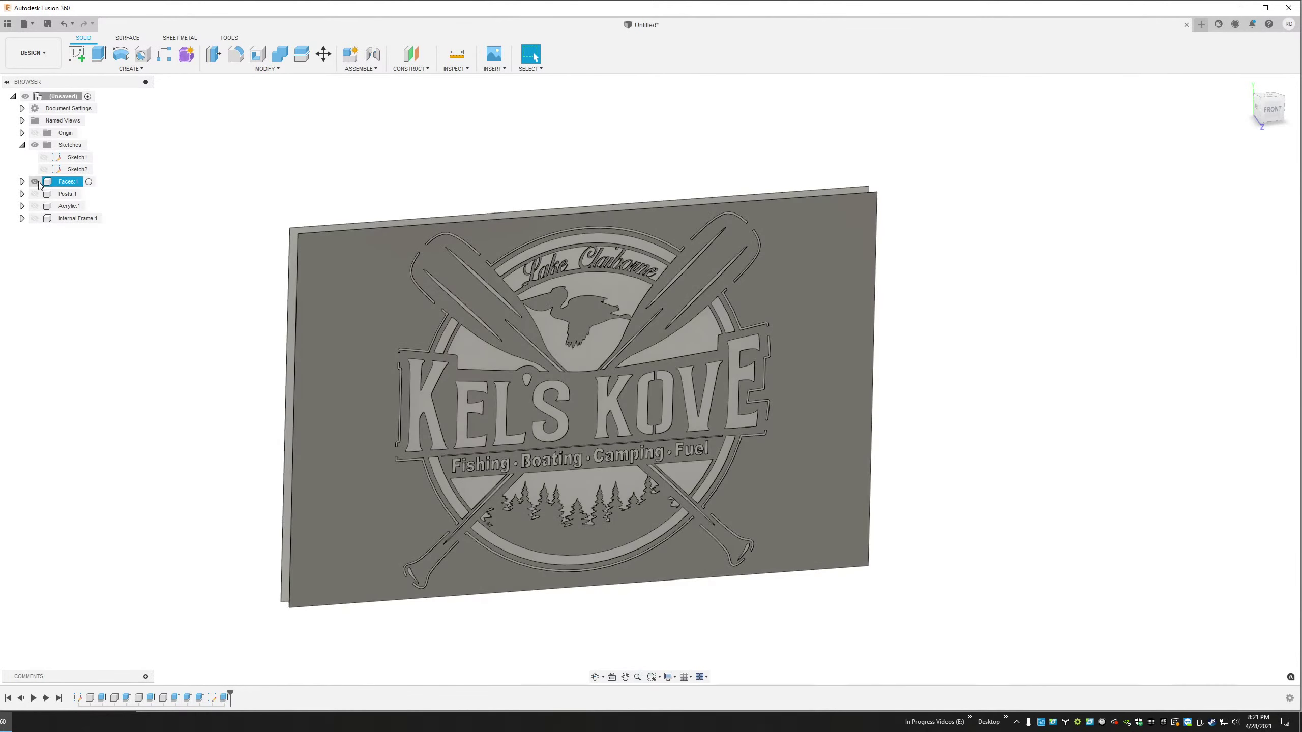
left_click(34, 183)
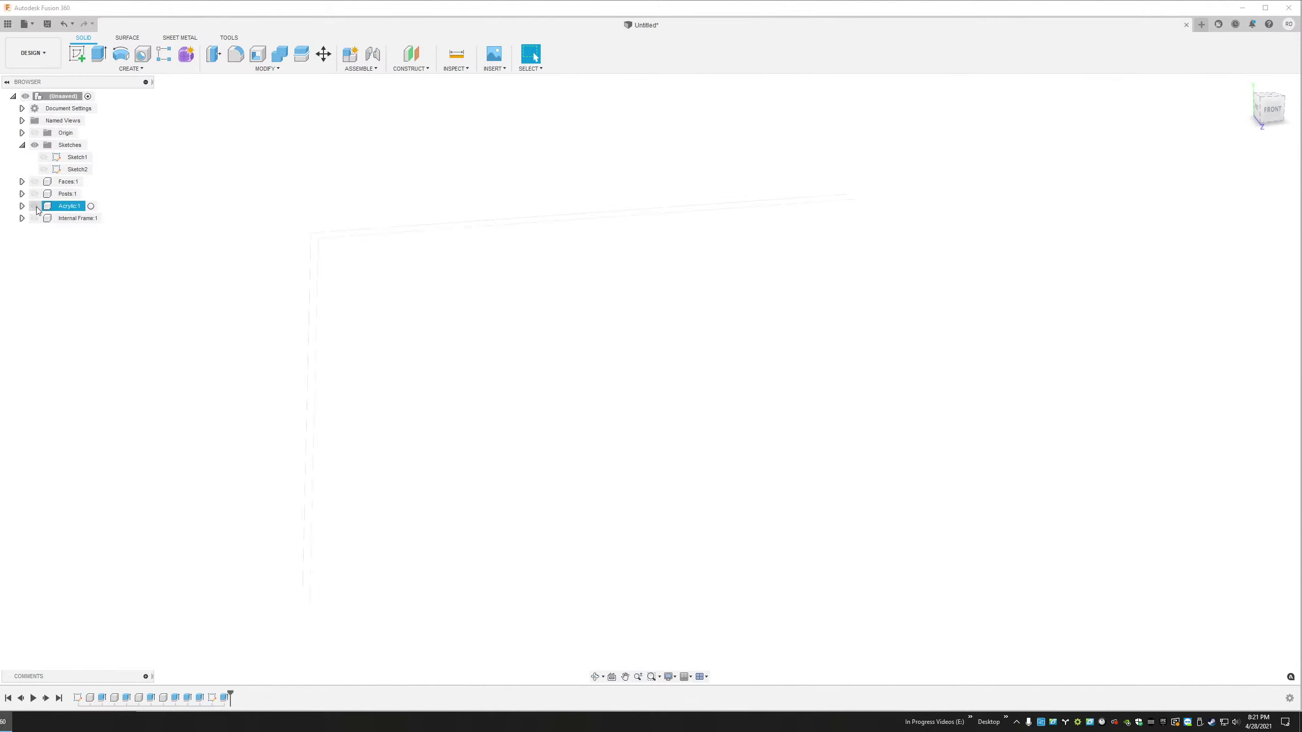
left_click(34, 194)
left_click(34, 206)
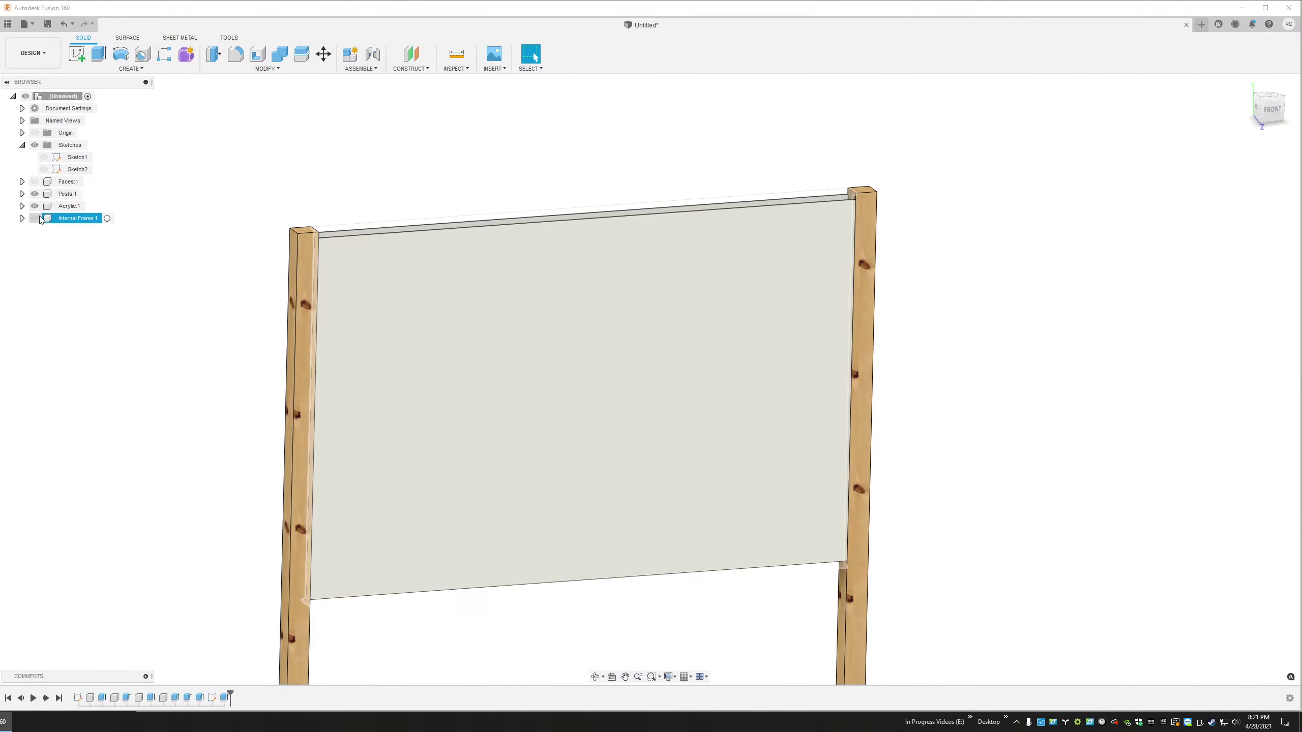
left_click(35, 219)
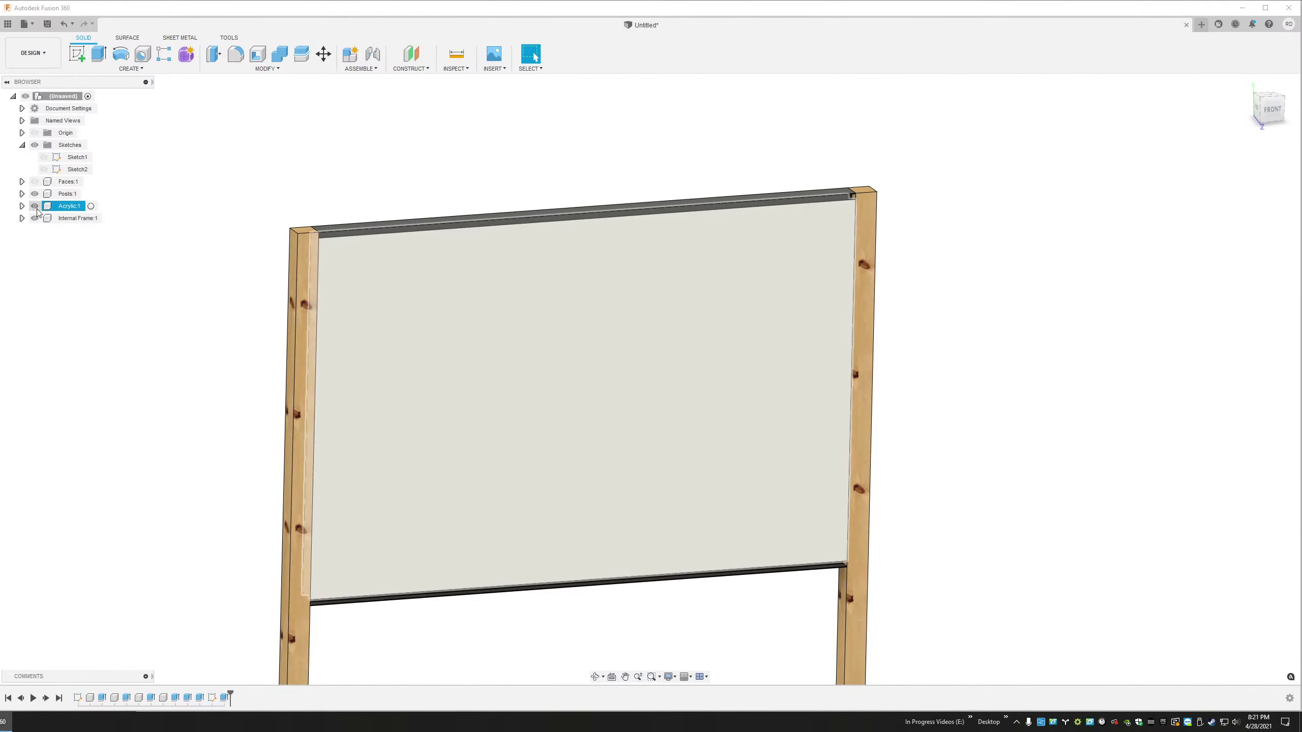
left_click(35, 182)
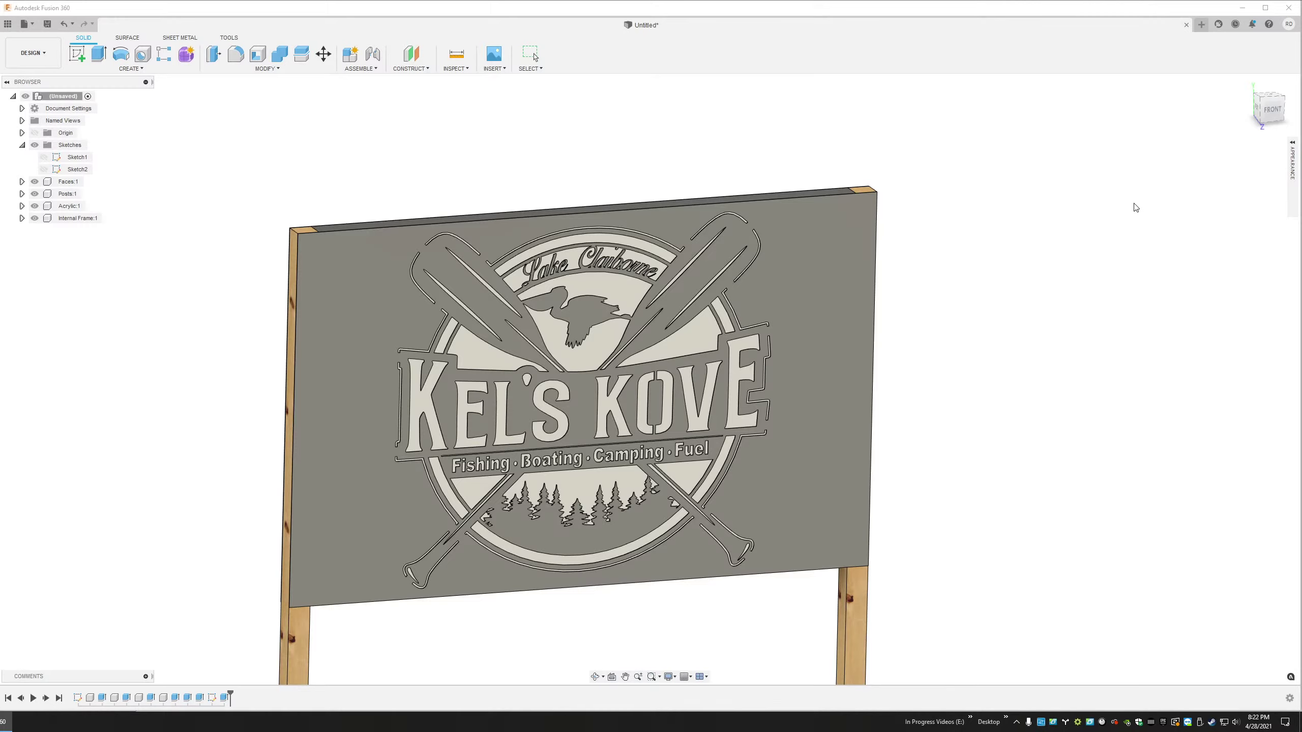
Apply the Powder Coat - Rough (Black) appearance to the Faces component
left_click(1293, 144)
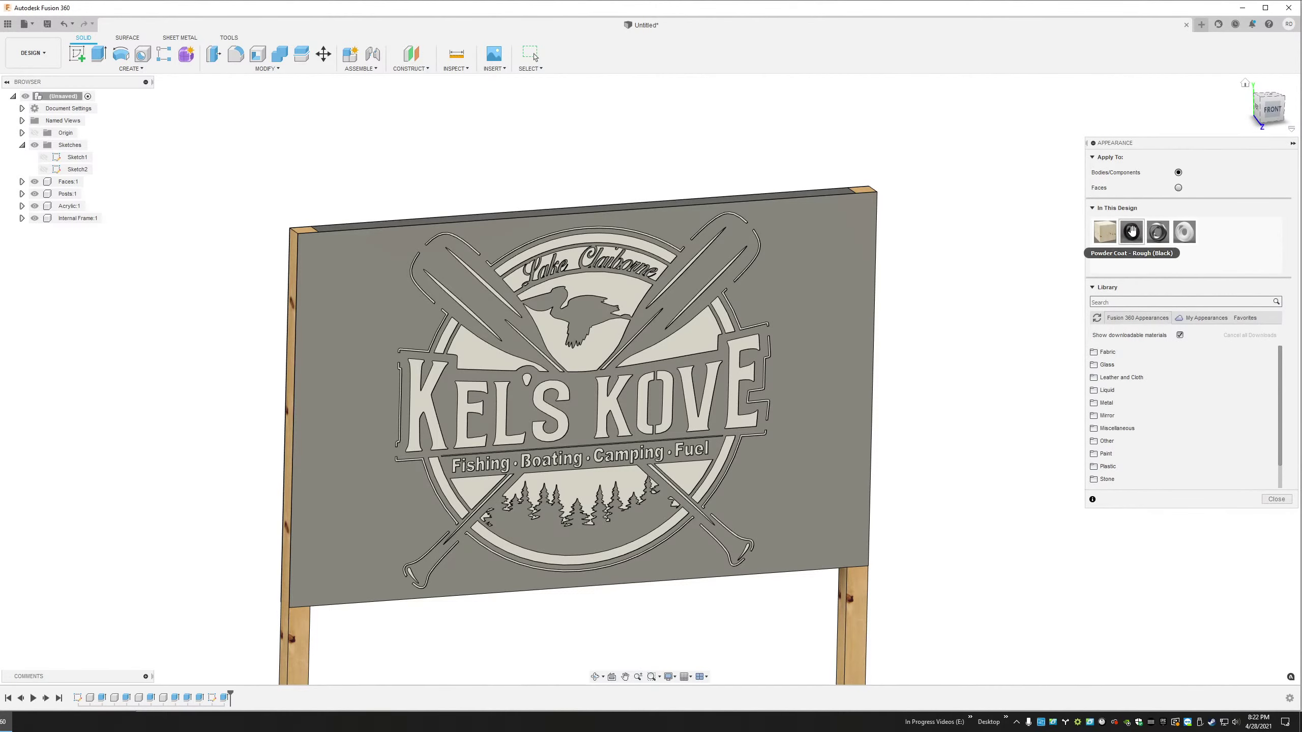
left_click_drag(1131, 232, 66, 187)
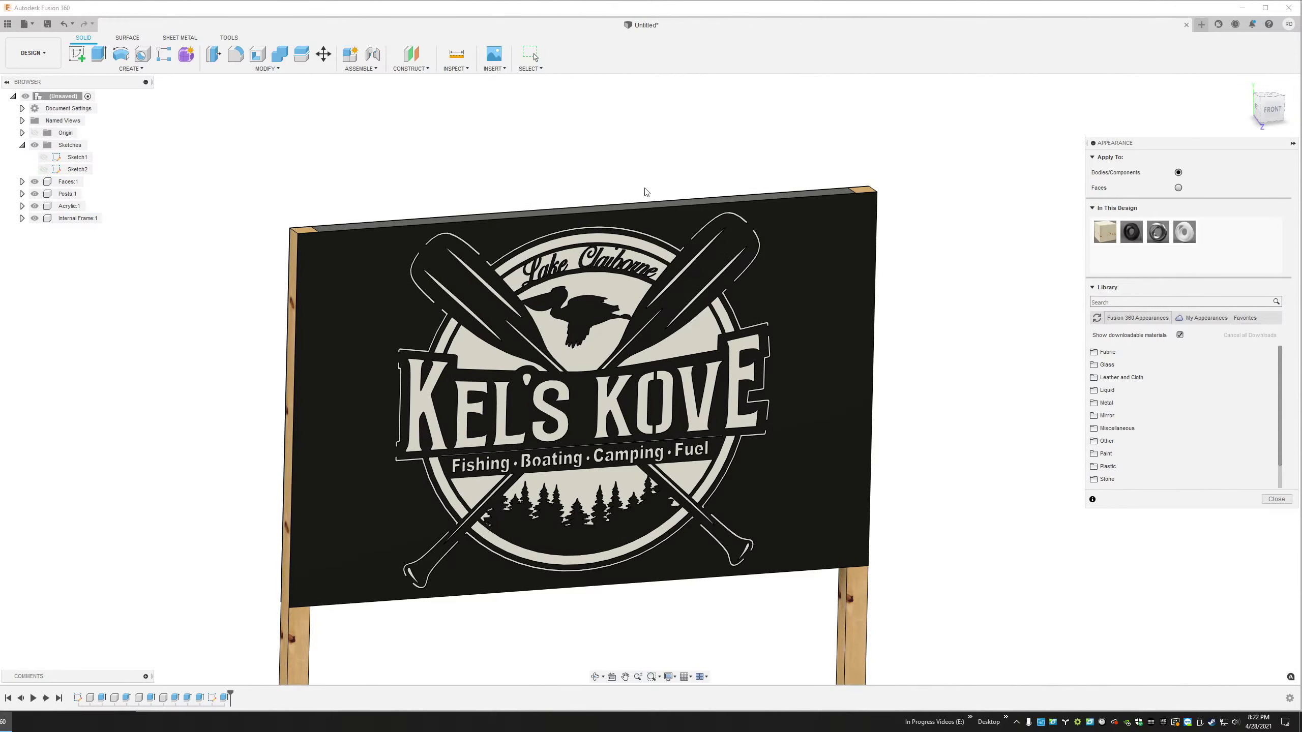
scroll(470, 364, "up", 2)
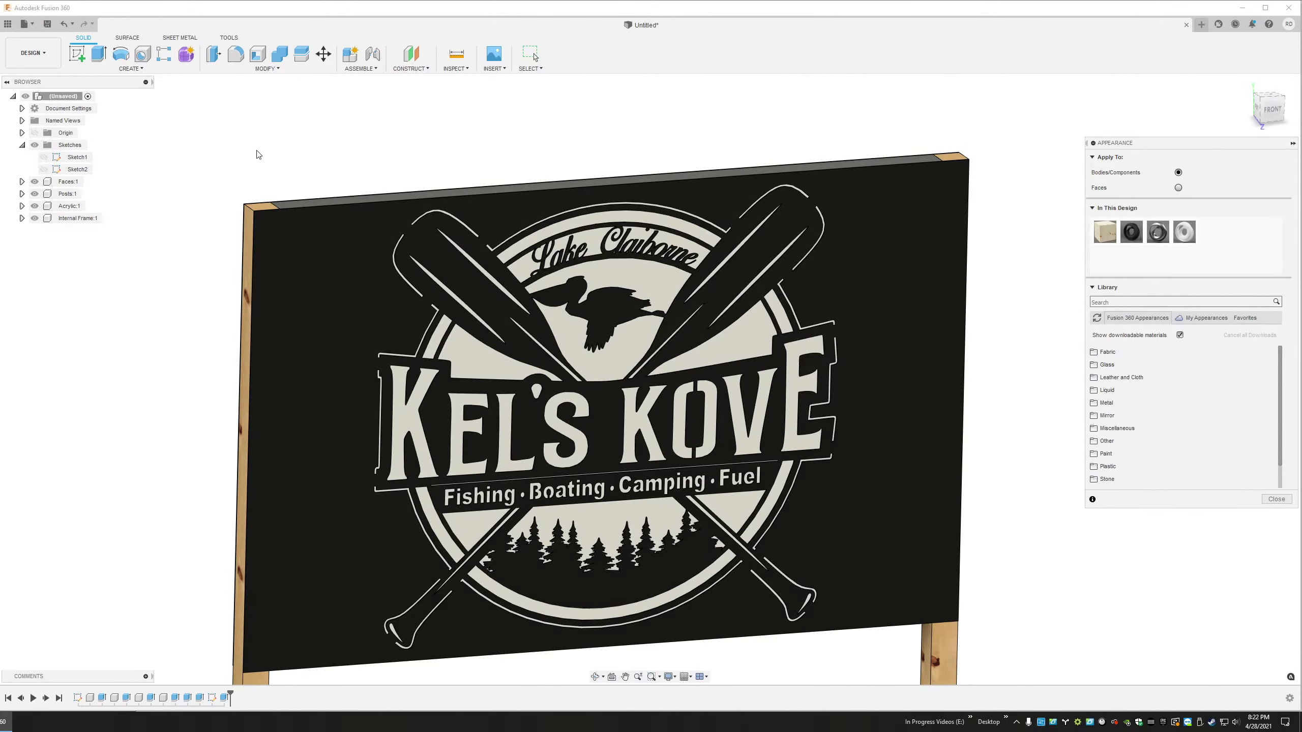
Hide the Faces, Acrylic and Posts components so that only the internal frame is shown
left_click(35, 182)
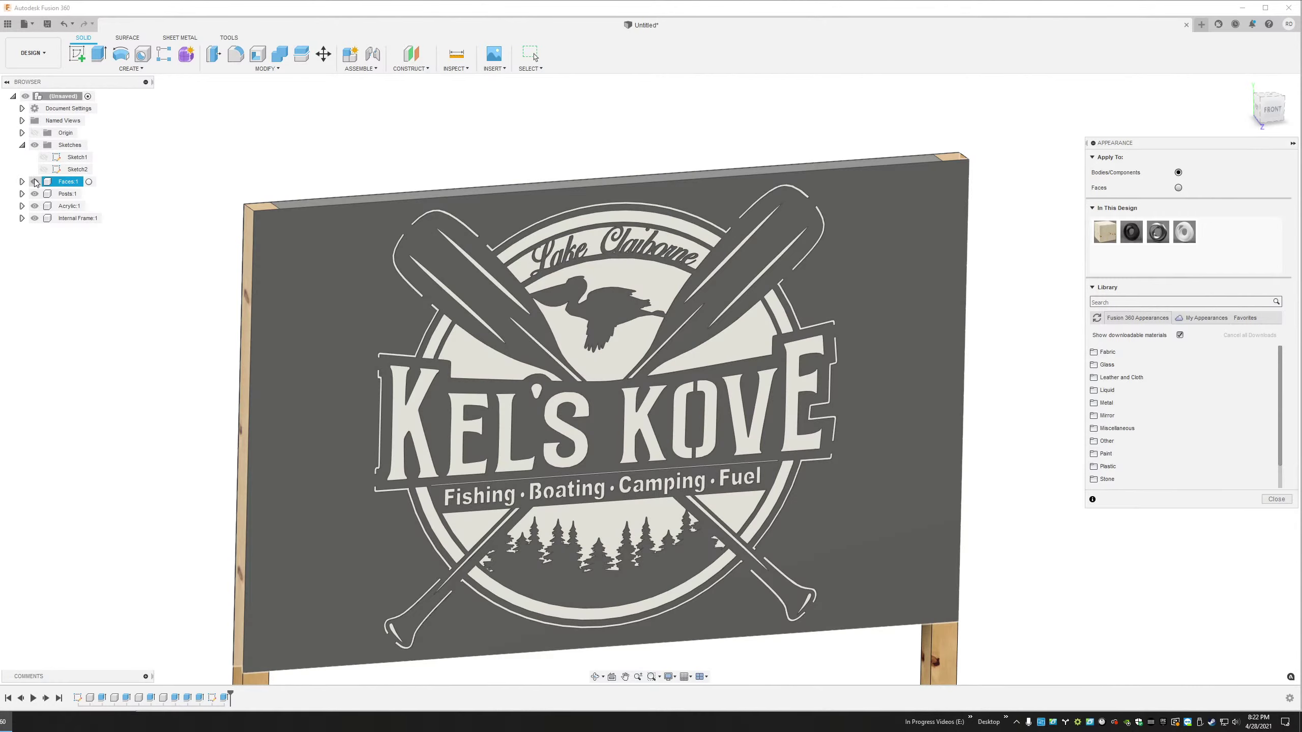
left_click(37, 207)
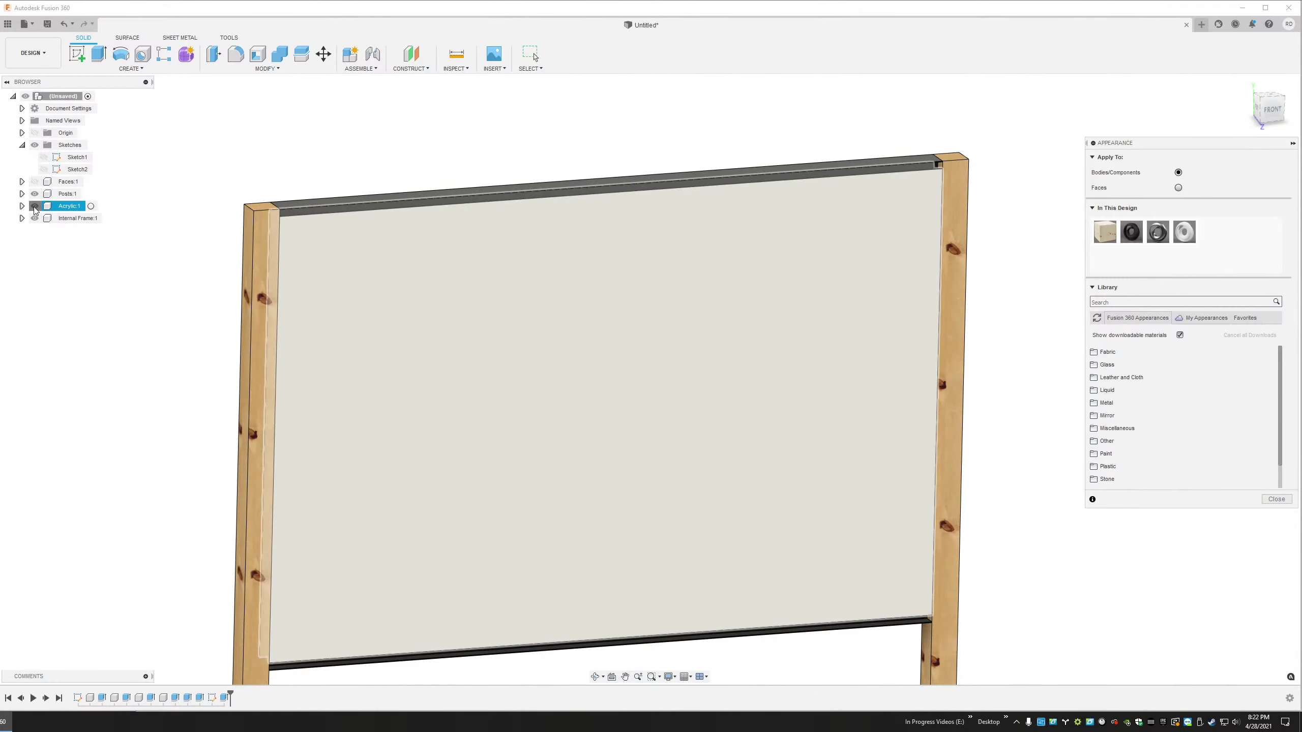
left_click(35, 206)
scroll(618, 313, "up", 1)
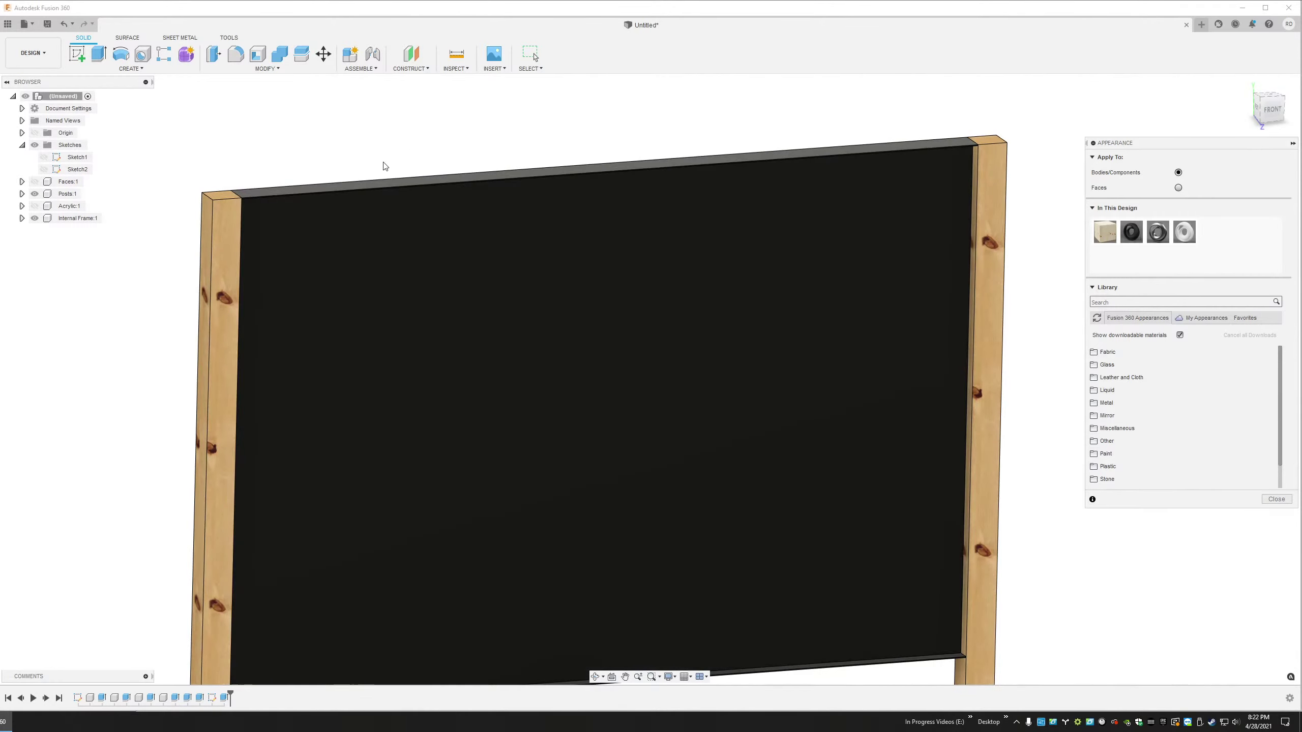
middle_click_drag(386, 166, 335, 175, "shift")
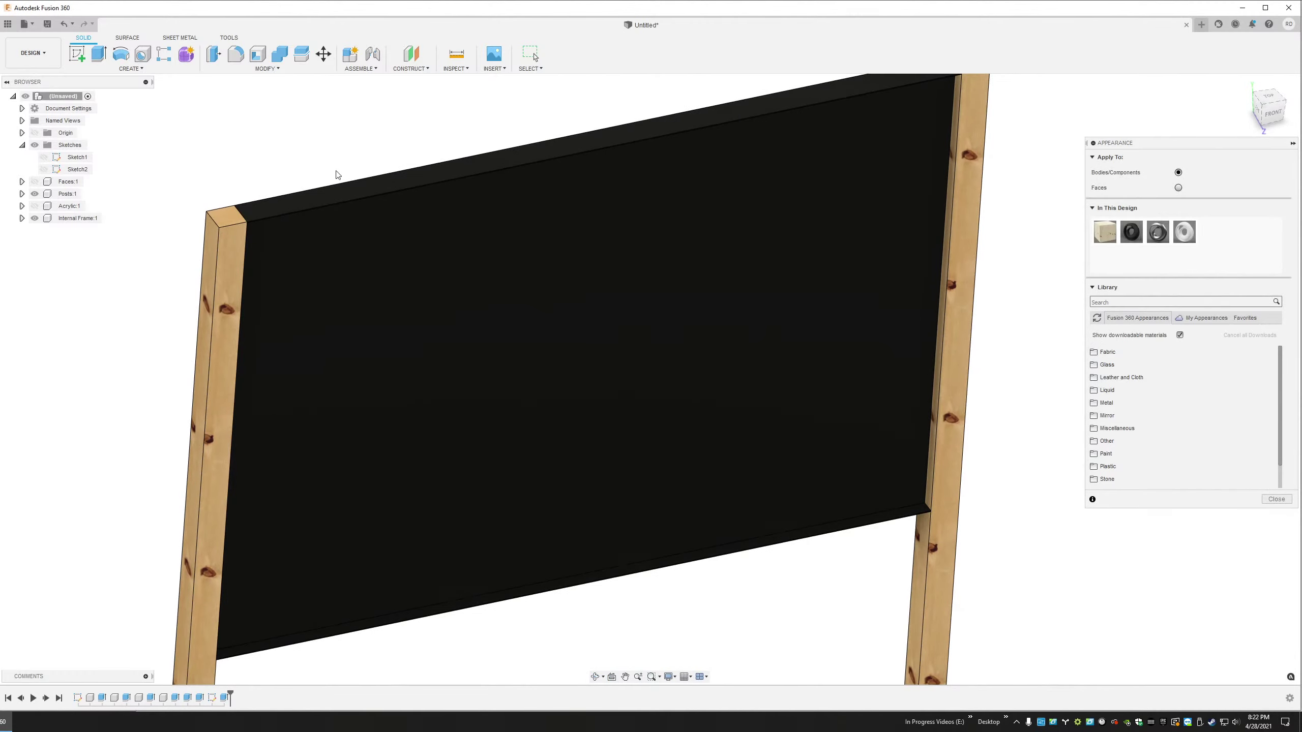
left_click(35, 194)
middle_click_drag(181, 326, 169, 391, "shift")
Sketch a two-point rectangle on the internal frame's flat panel, from its upper-left corner to its lower-right corner
left_click(75, 60)
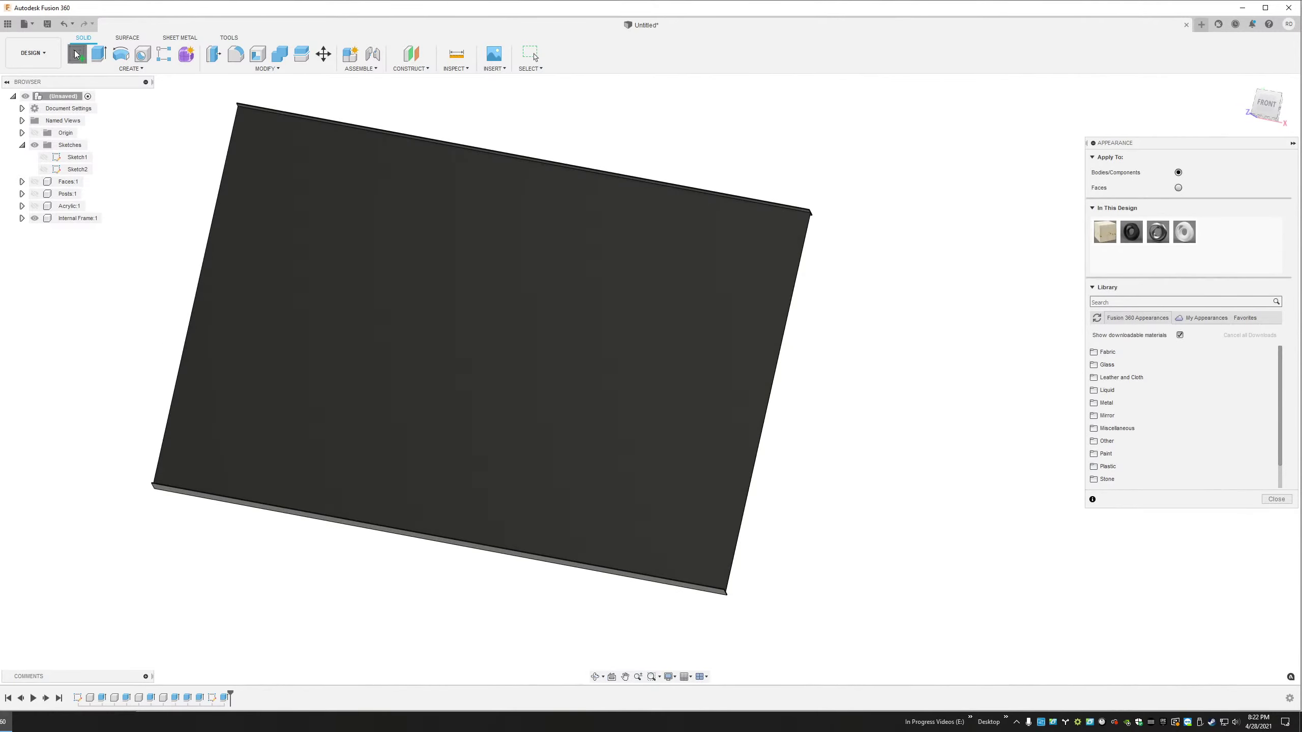
left_click(350, 278)
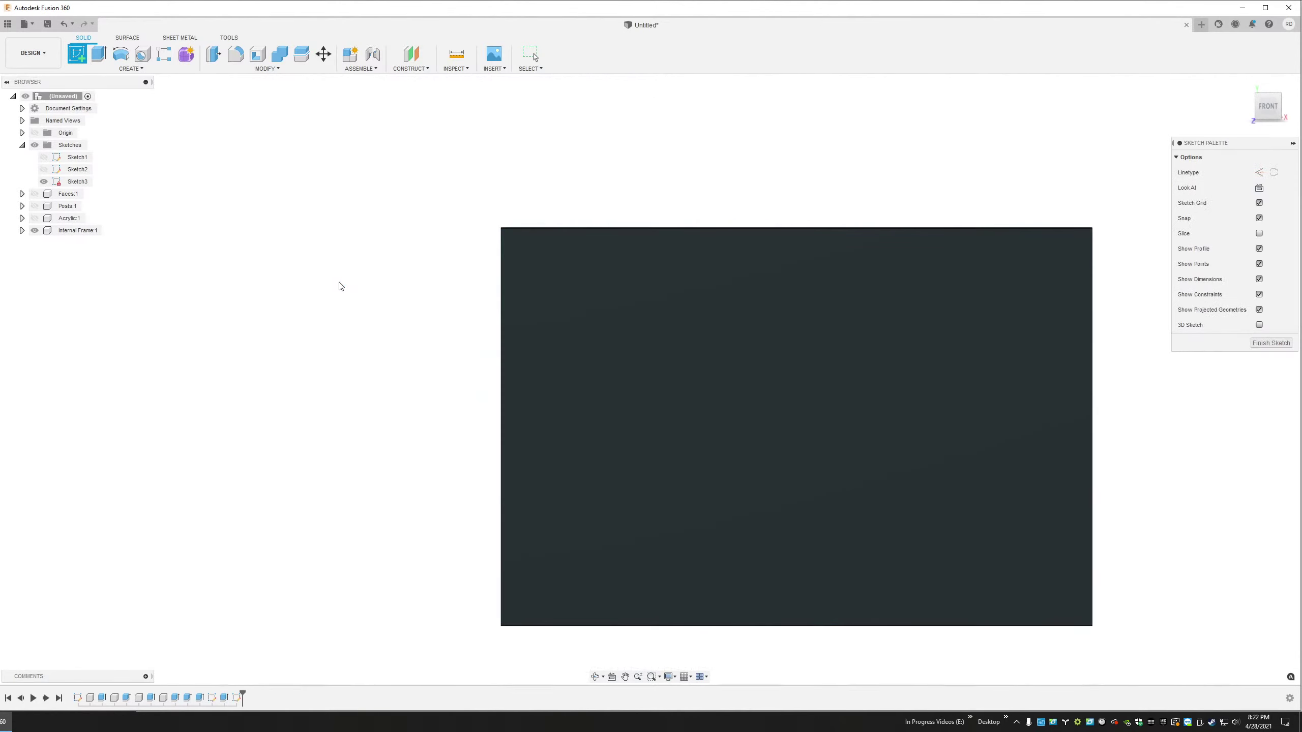
key("r")
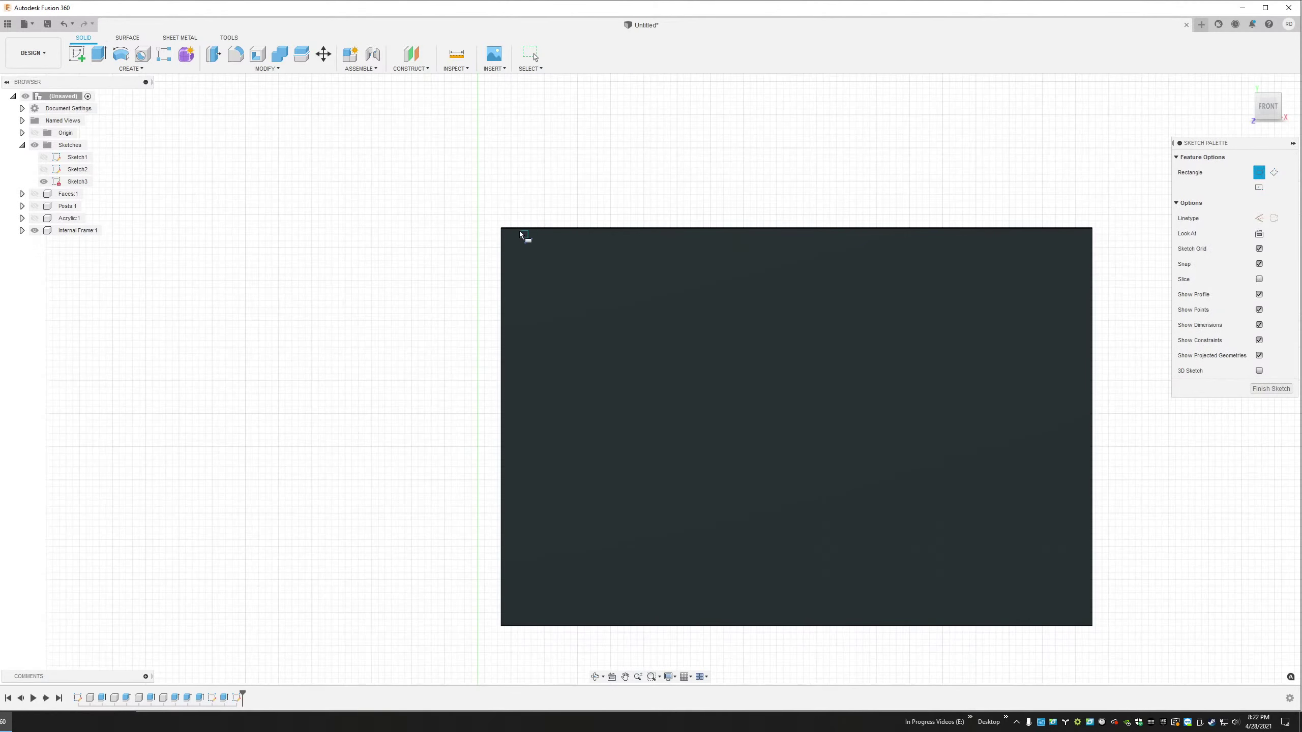
scroll(507, 236, "up", 3)
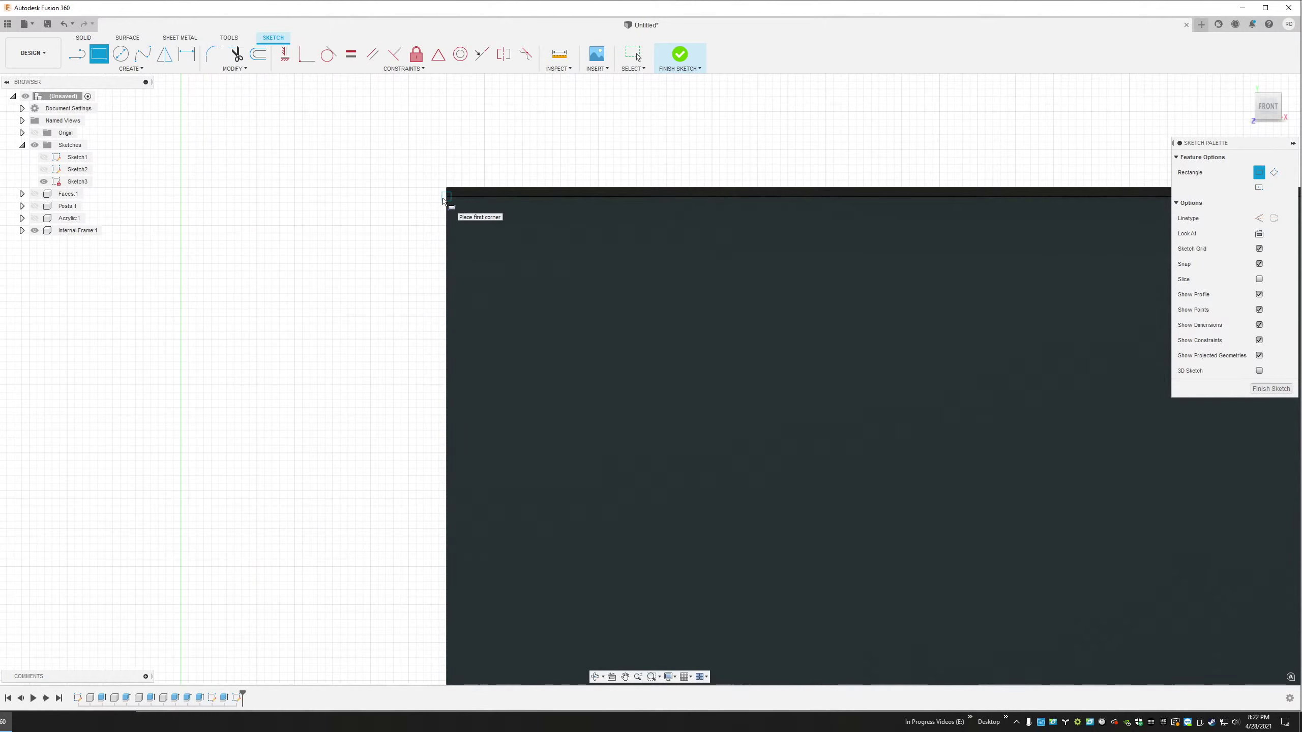
scroll(426, 229, "down", 4)
left_click(423, 224)
scroll(910, 579, "up", 4)
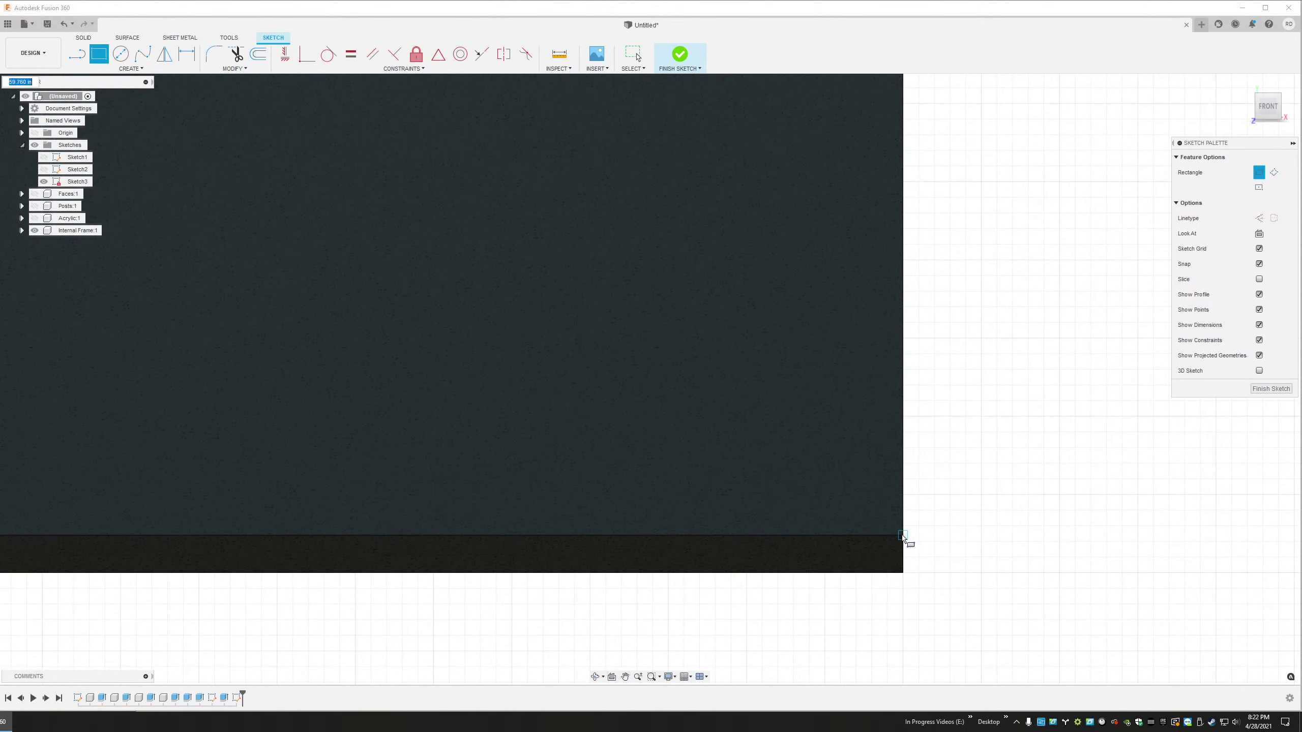
left_click(912, 545)
scroll(1010, 451, "down", 3)
scroll(986, 406, "down", 2)
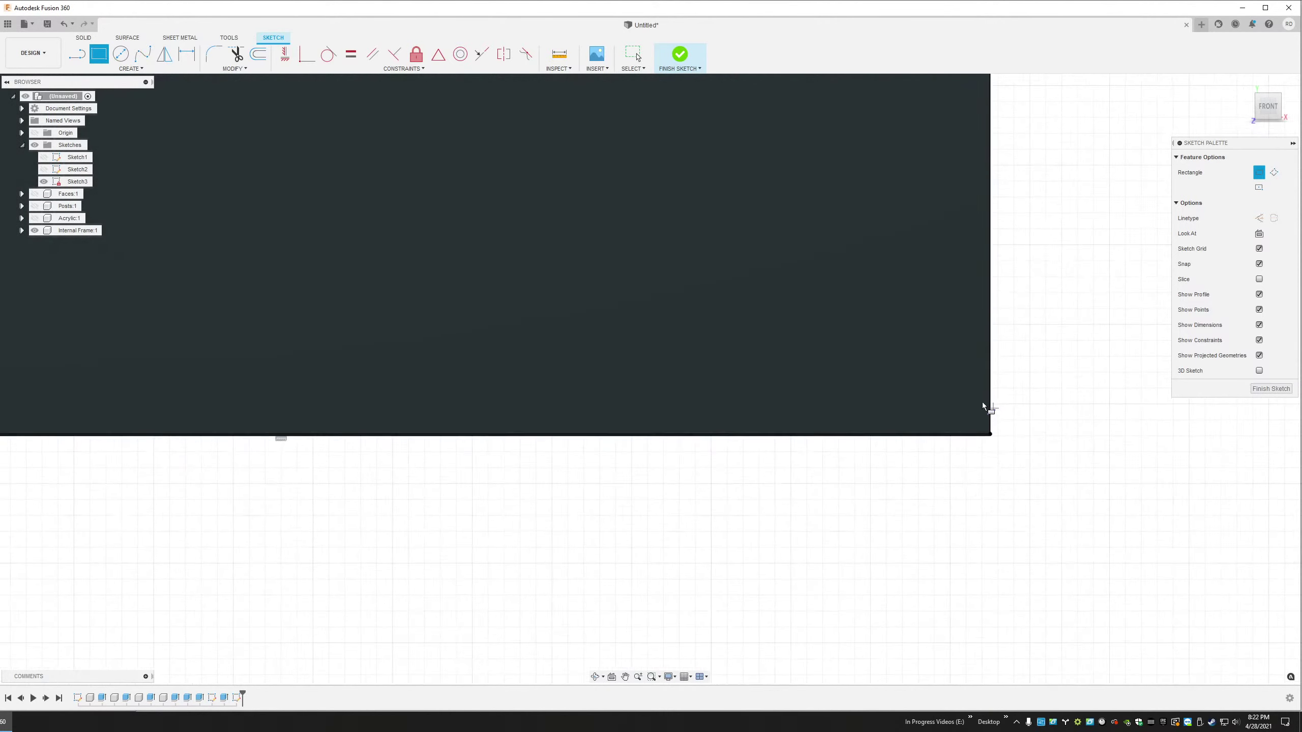
scroll(180, 216, "down", 2)
Hide the Internal Frame component so that only the sketched rectangle is shown
left_click(36, 231)
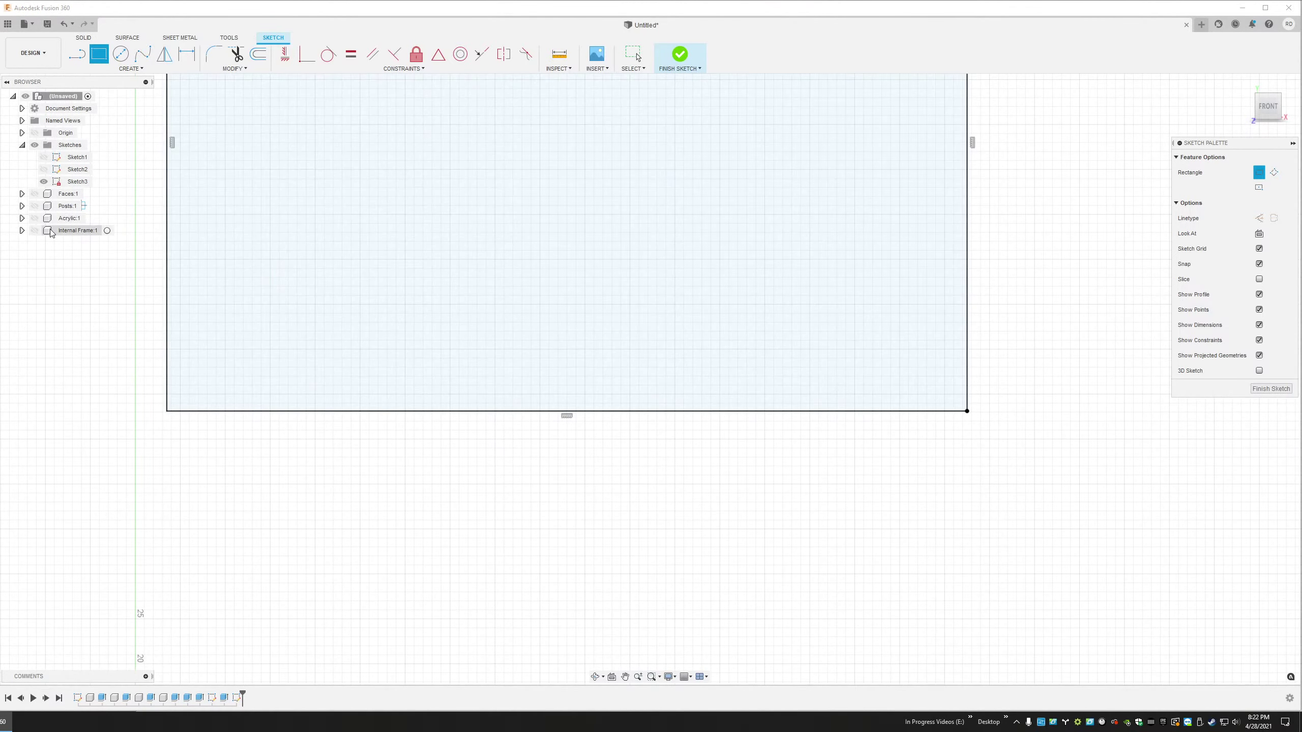
scroll(257, 208, "down", 3)
middle_click_drag(348, 212, 366, 328)
Offset the sketched rectangle 2 in inward
key("r")
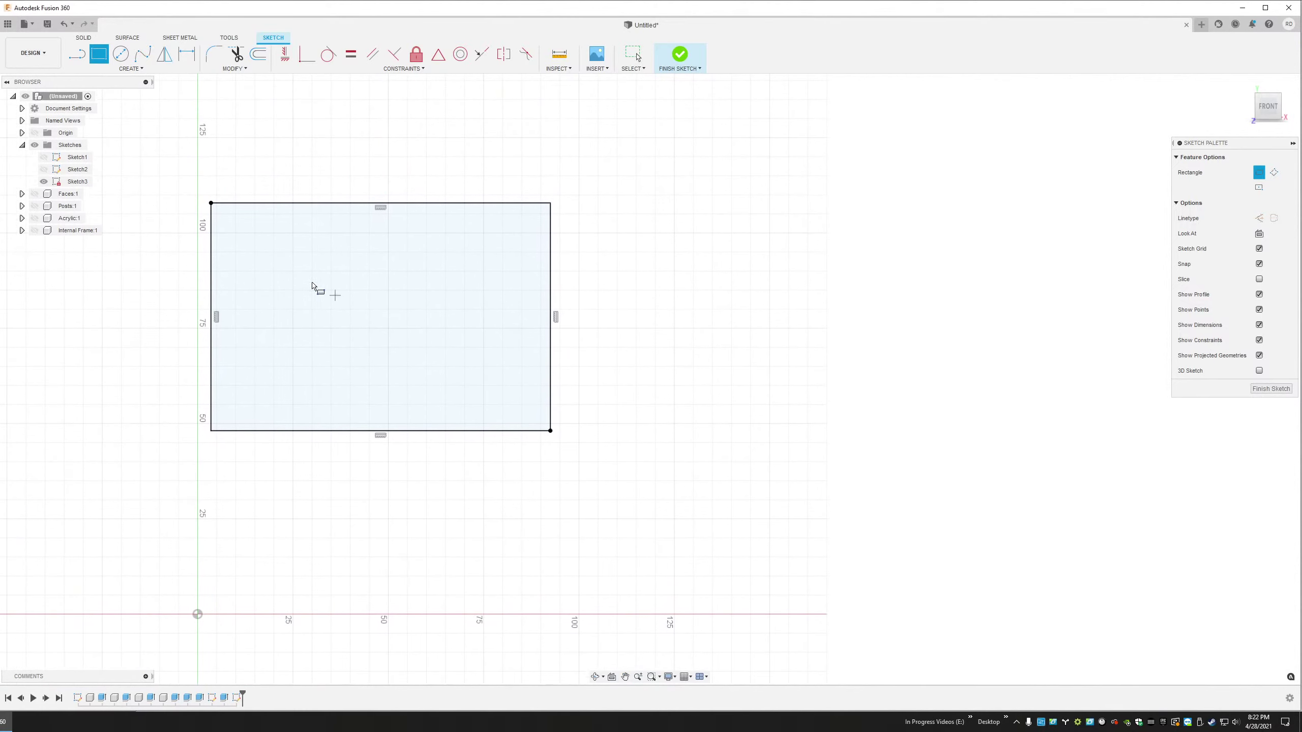
scroll(328, 292, "up", 2)
key("o")
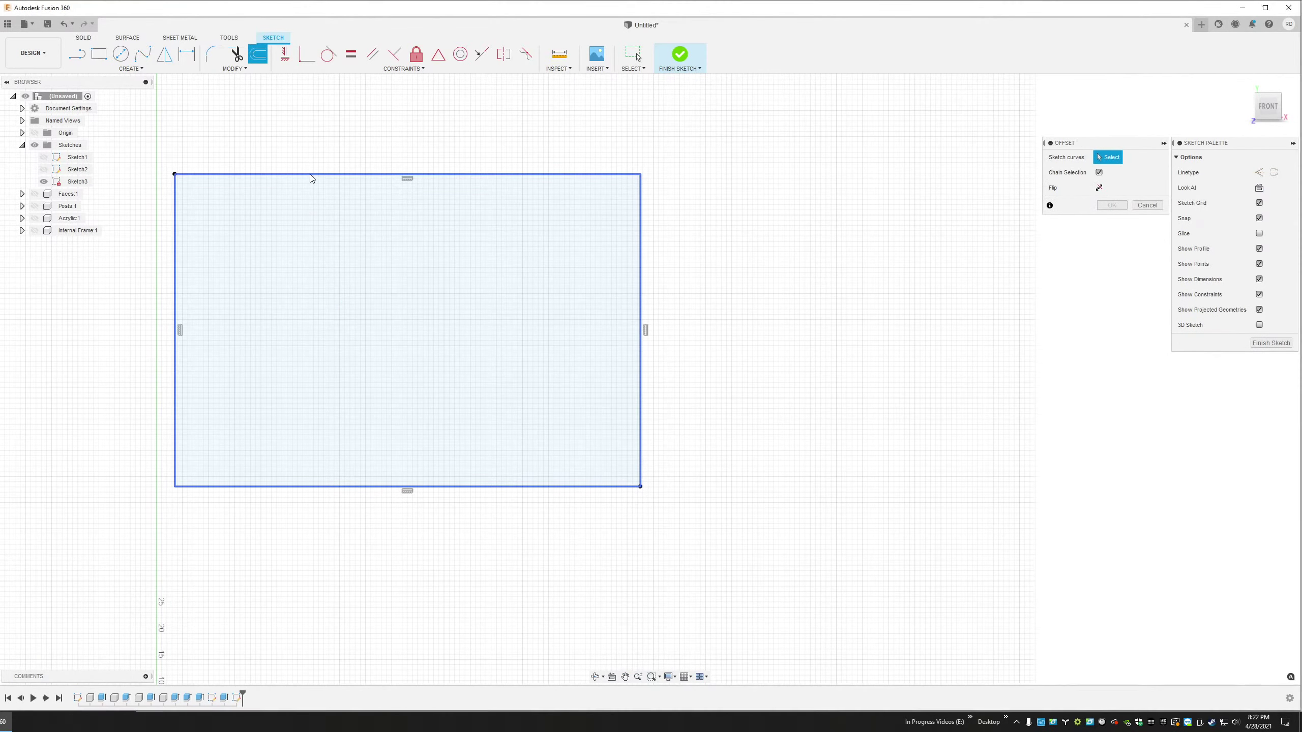
left_click(310, 174)
left_click_drag(310, 175, 309, 189)
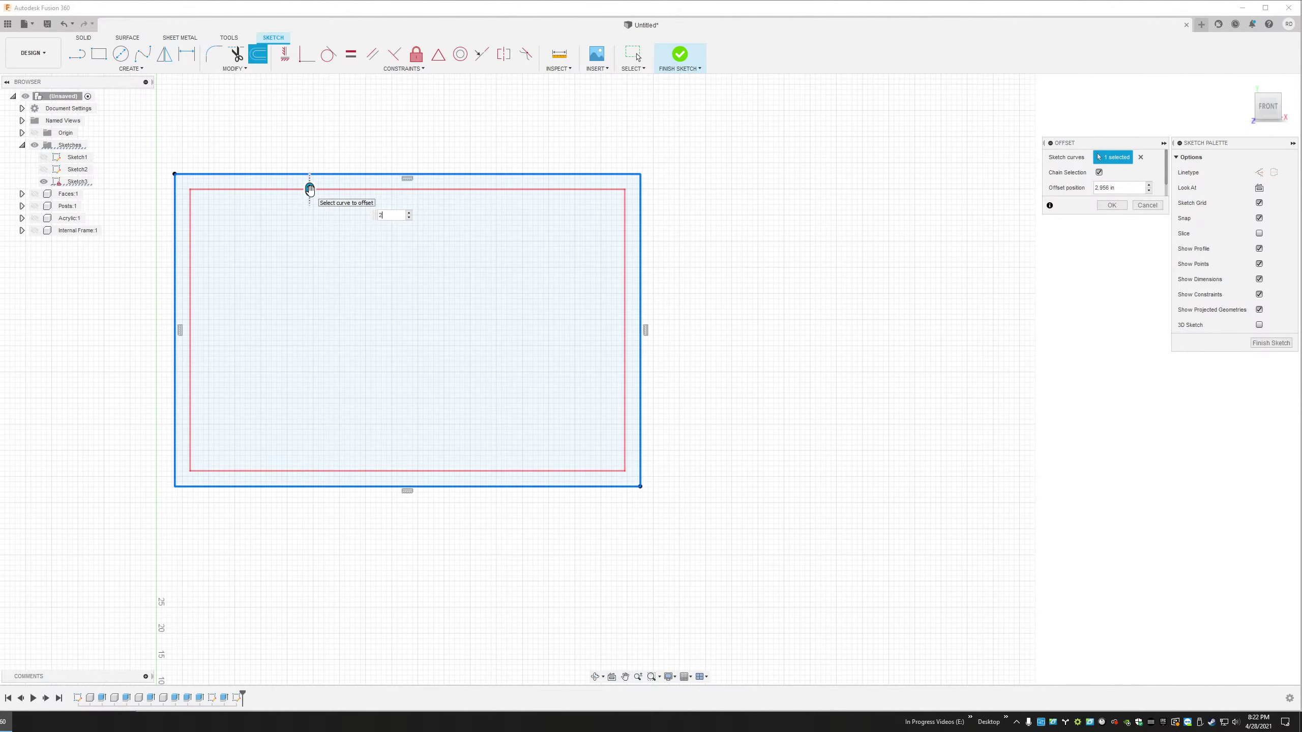
type("2")
key("Return")
key("Return")
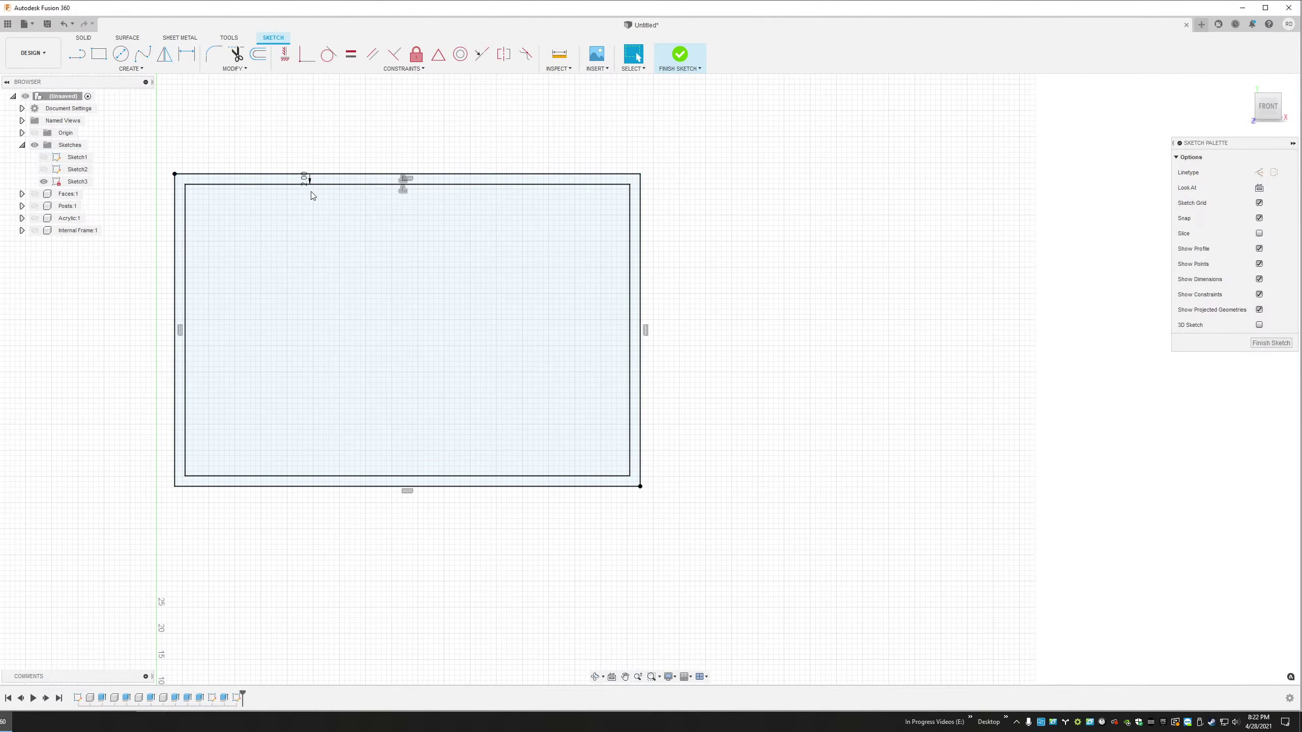
Sketch a rectangle 85 in wide and 0.5 in high along the inner rectangle's upper edge, starting from its upper-left corner
scroll(298, 195, "up", 3)
key("r")
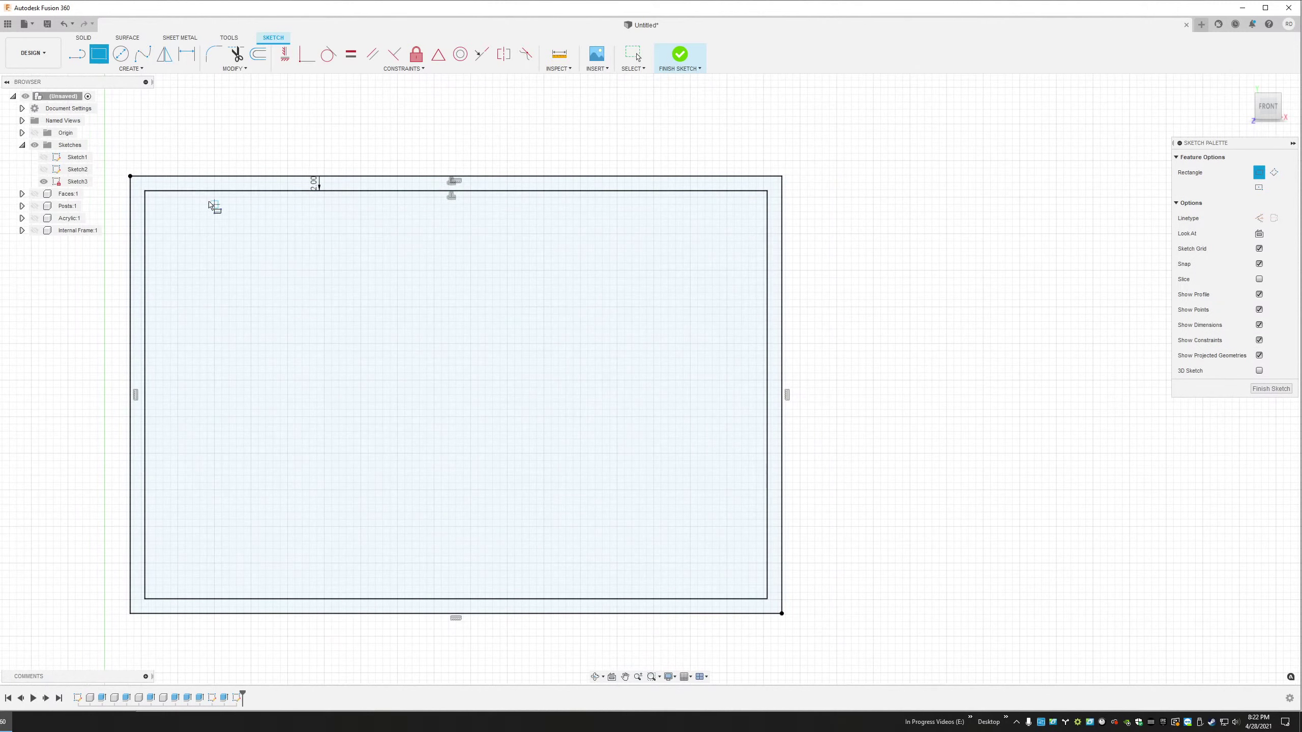
left_click(145, 192)
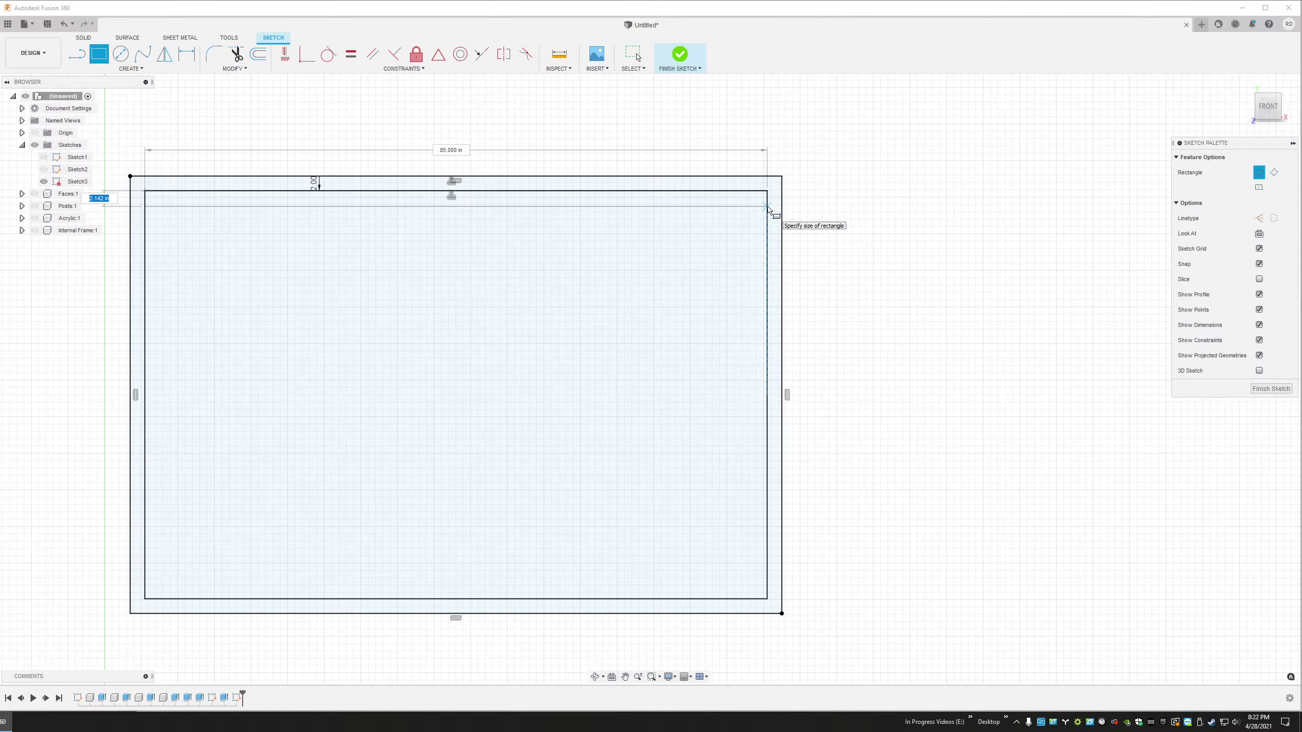
type(".5")
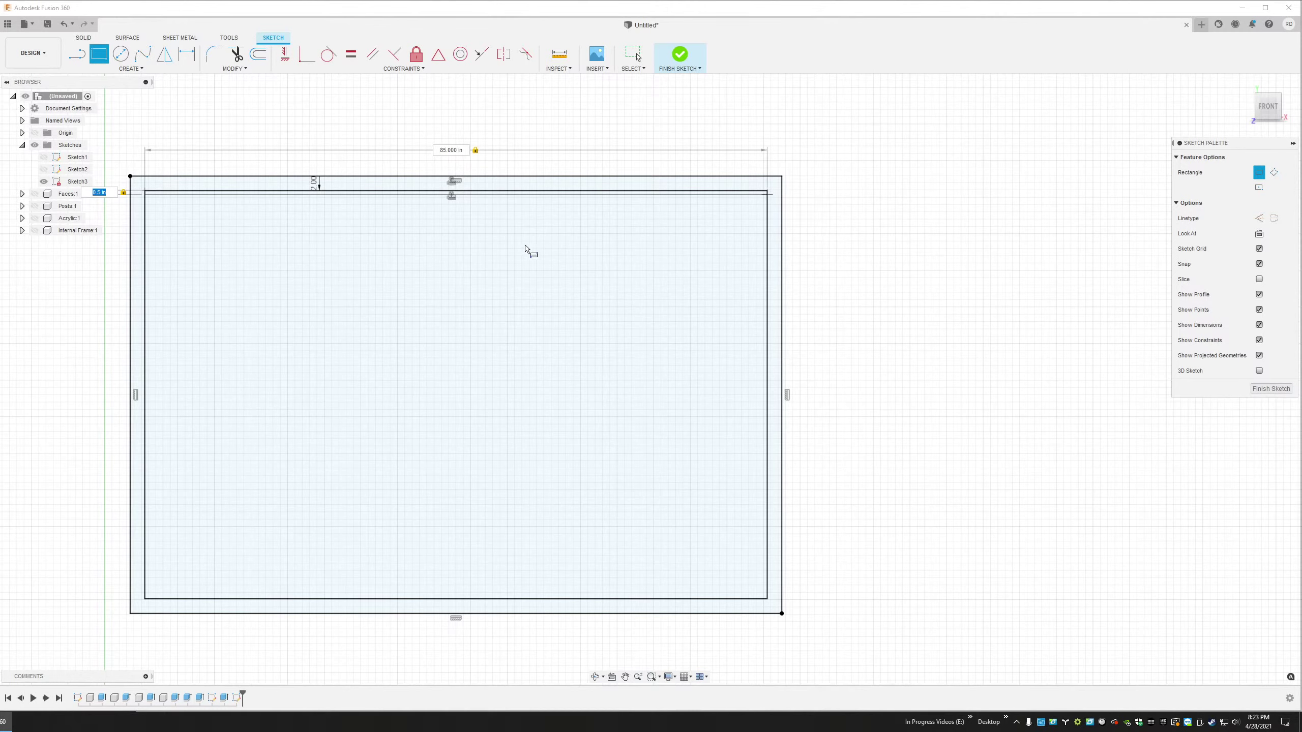
key("Return")
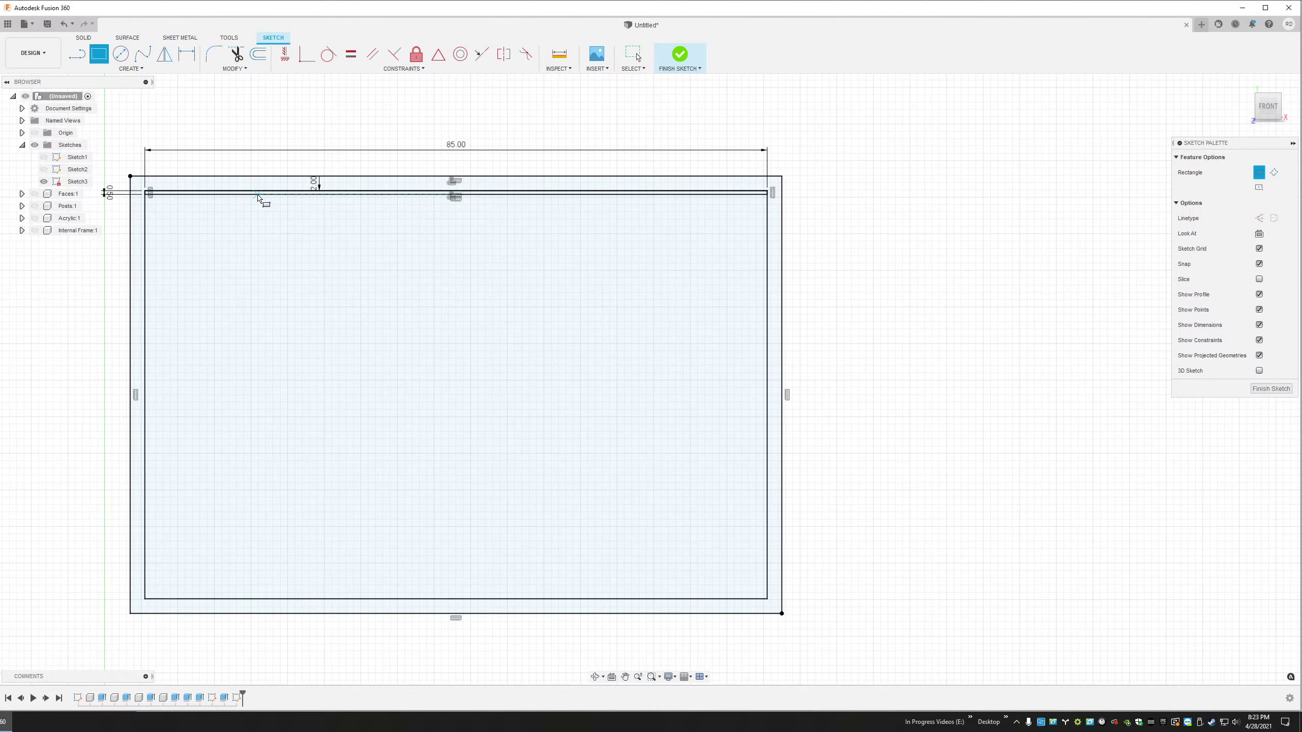
Sketch a rectangle 3 in high directly below the thin strip, spanning the inner rectangle's full 85 in width
left_click(147, 199)
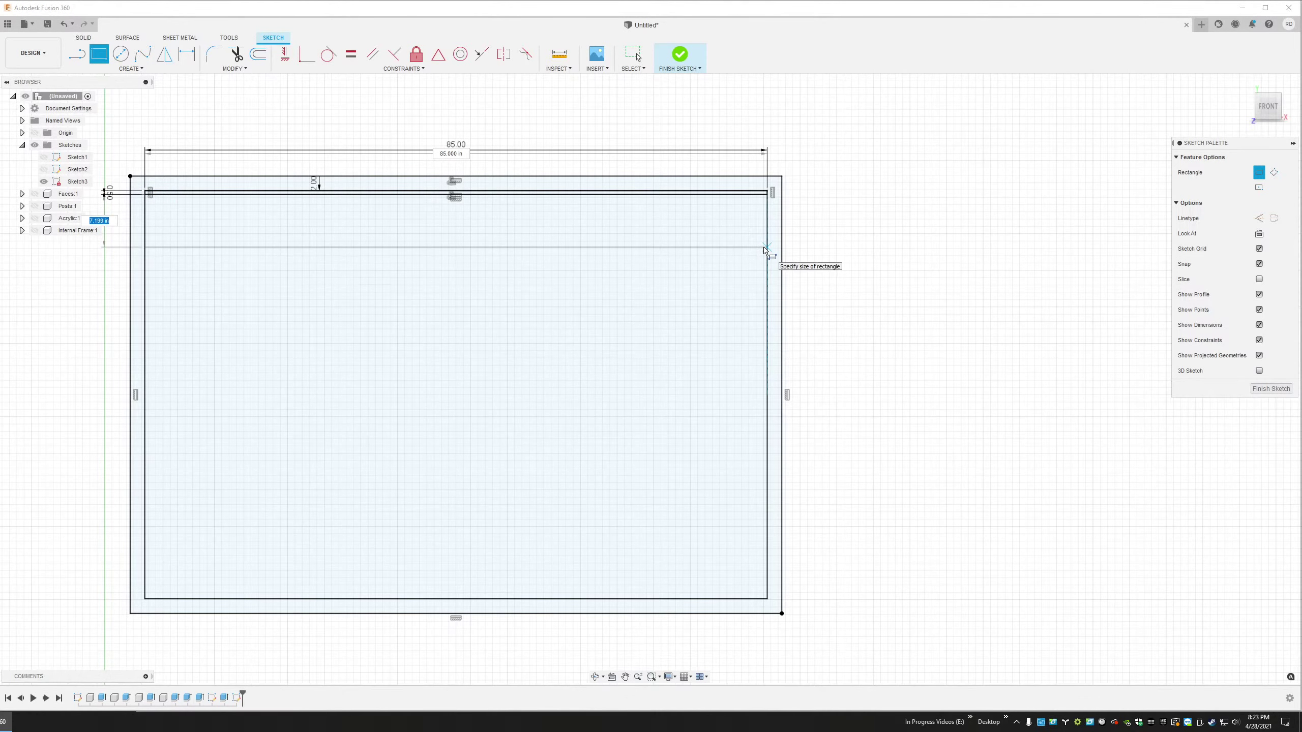
type("3")
key("Return")
key("Escape")
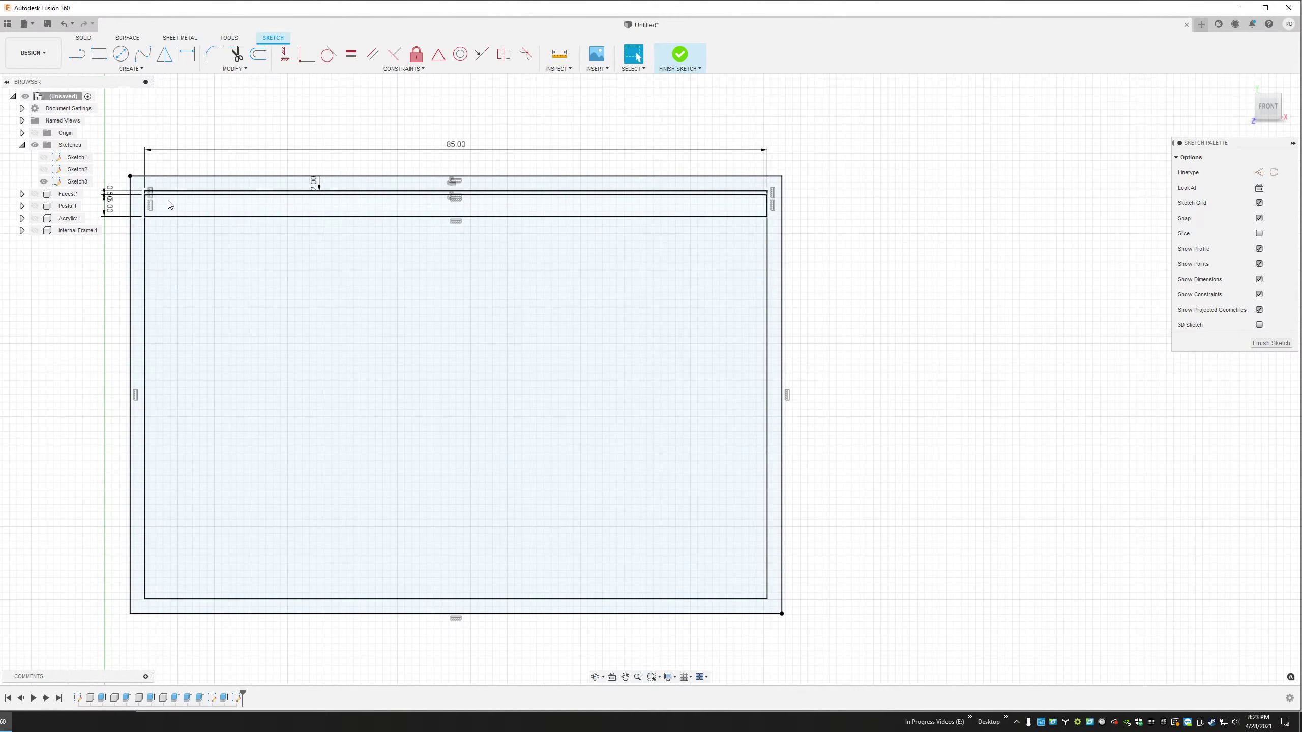
Copy the 0.5 in and 3 in strips 3.5 in downward to form a second pair directly below
mouse_move(137, 184)
left_mouse_down()
mouse_move(437, 228)
mouse_move(777, 234)
left_mouse_up()
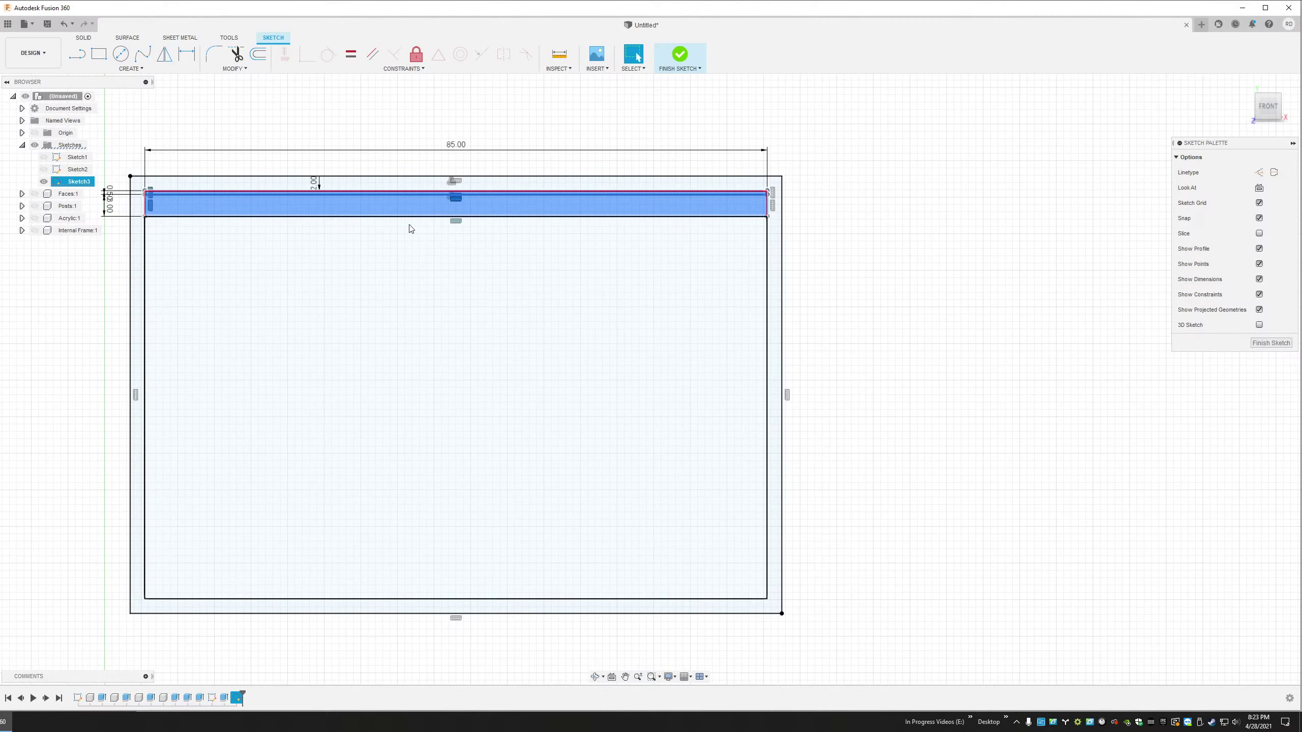
key("m")
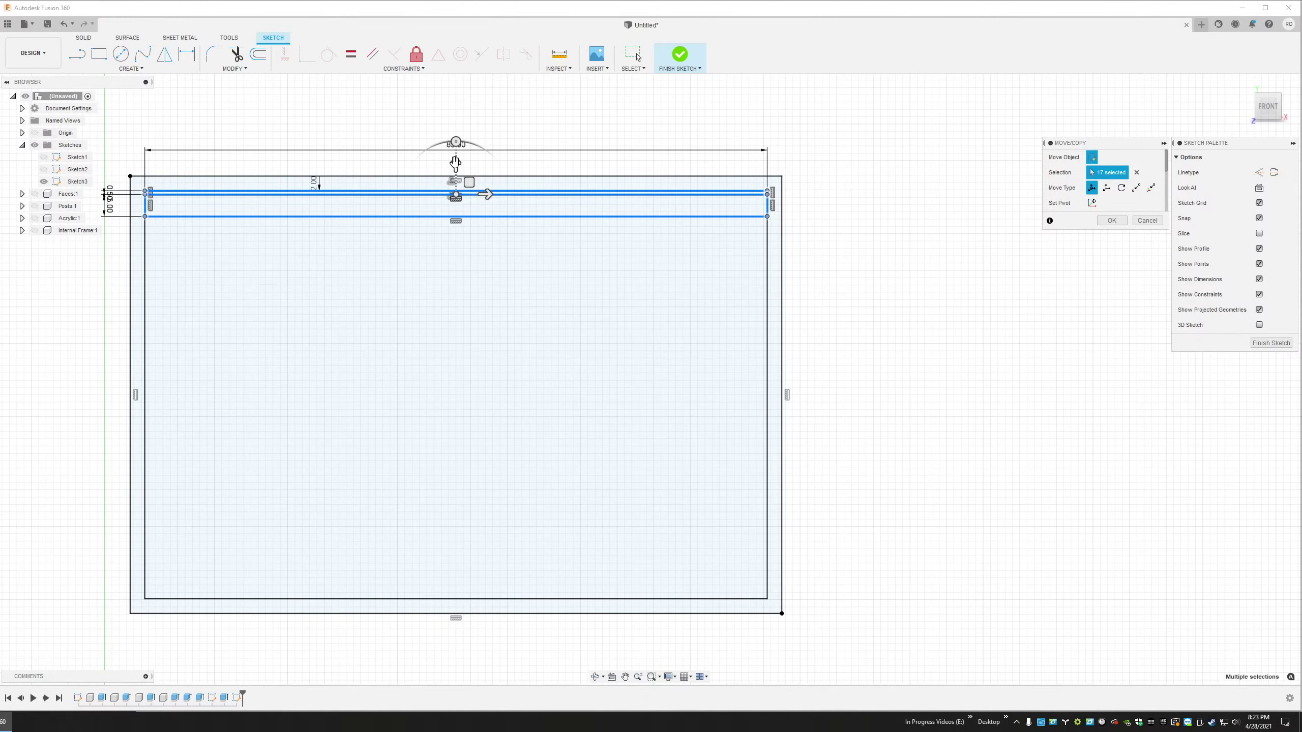
left_click_drag(455, 164, 463, 210)
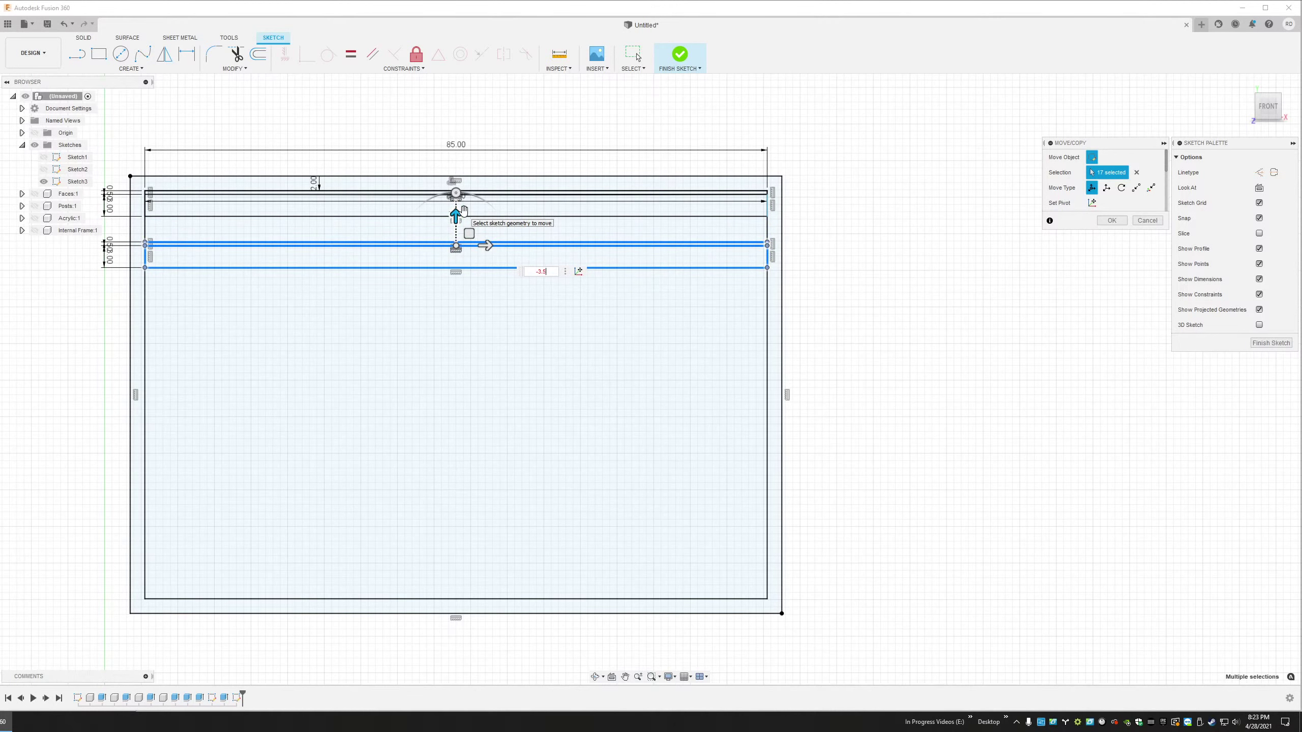
key("Return")
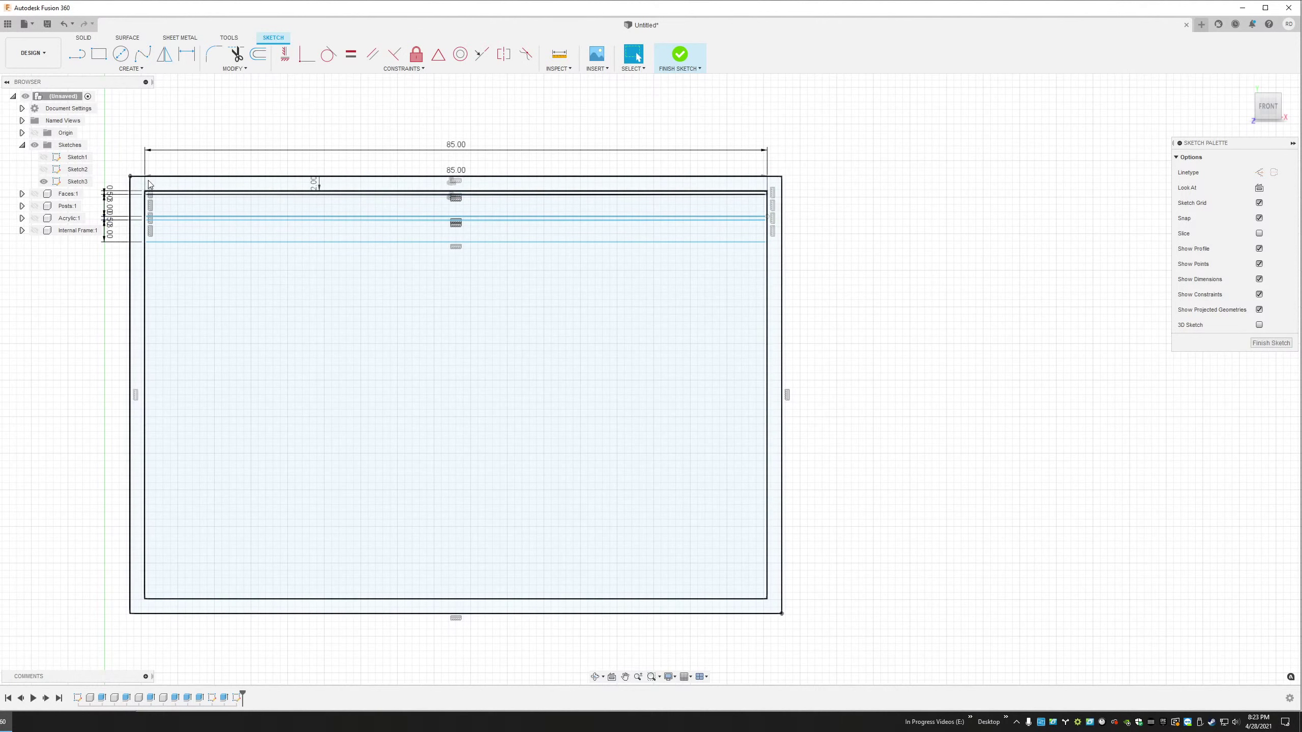
Try to copy both strip pairs vertically with an offset of 7 in, and undo the copy
mouse_move(135, 187)
left_mouse_down()
mouse_move(682, 283)
mouse_move(768, 249)
left_mouse_up()
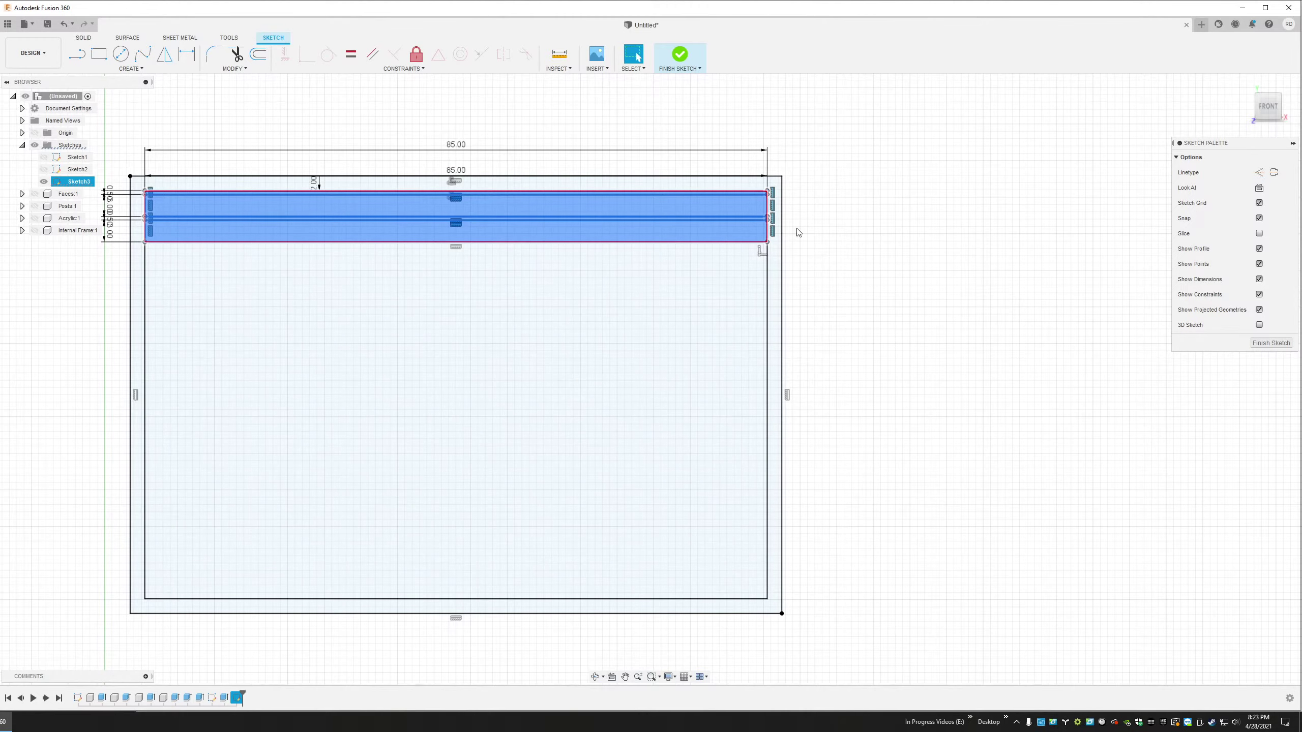
middle_click_drag(314, 180, 381, 206)
left_click(490, 136)
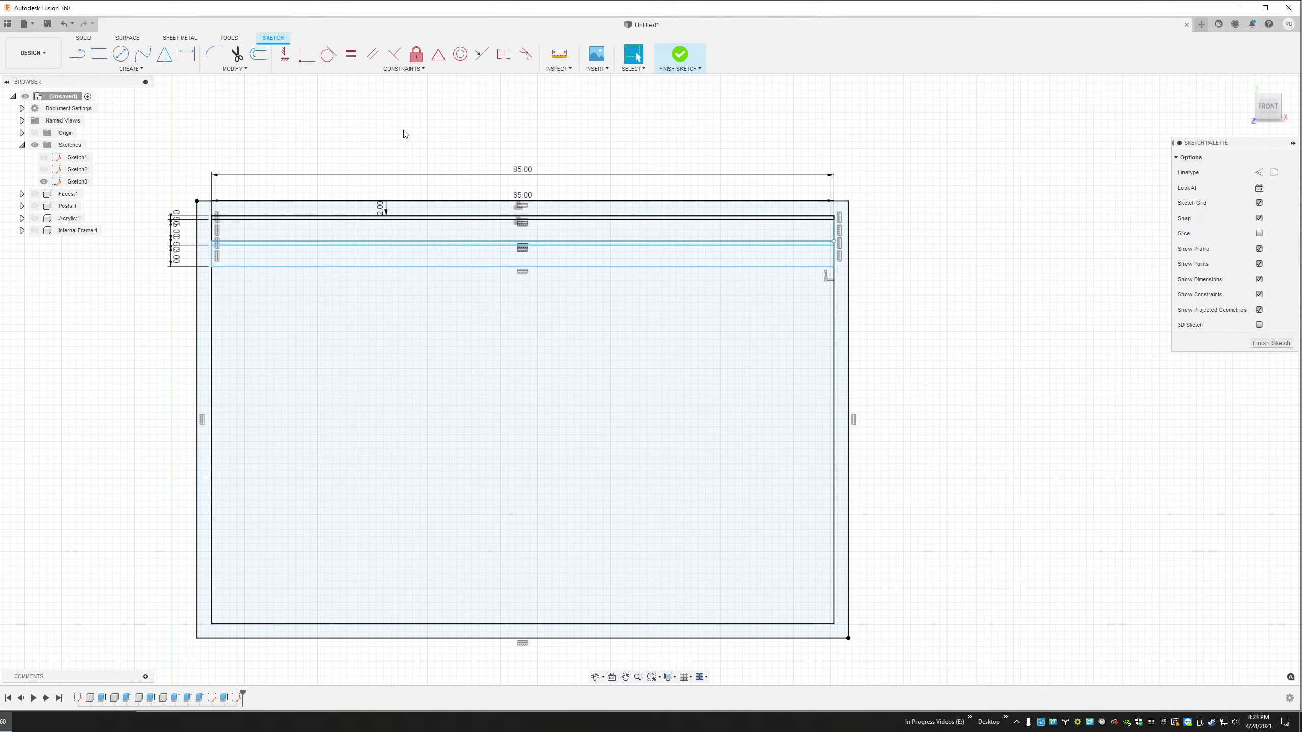
left_click_drag(205, 210, 849, 296)
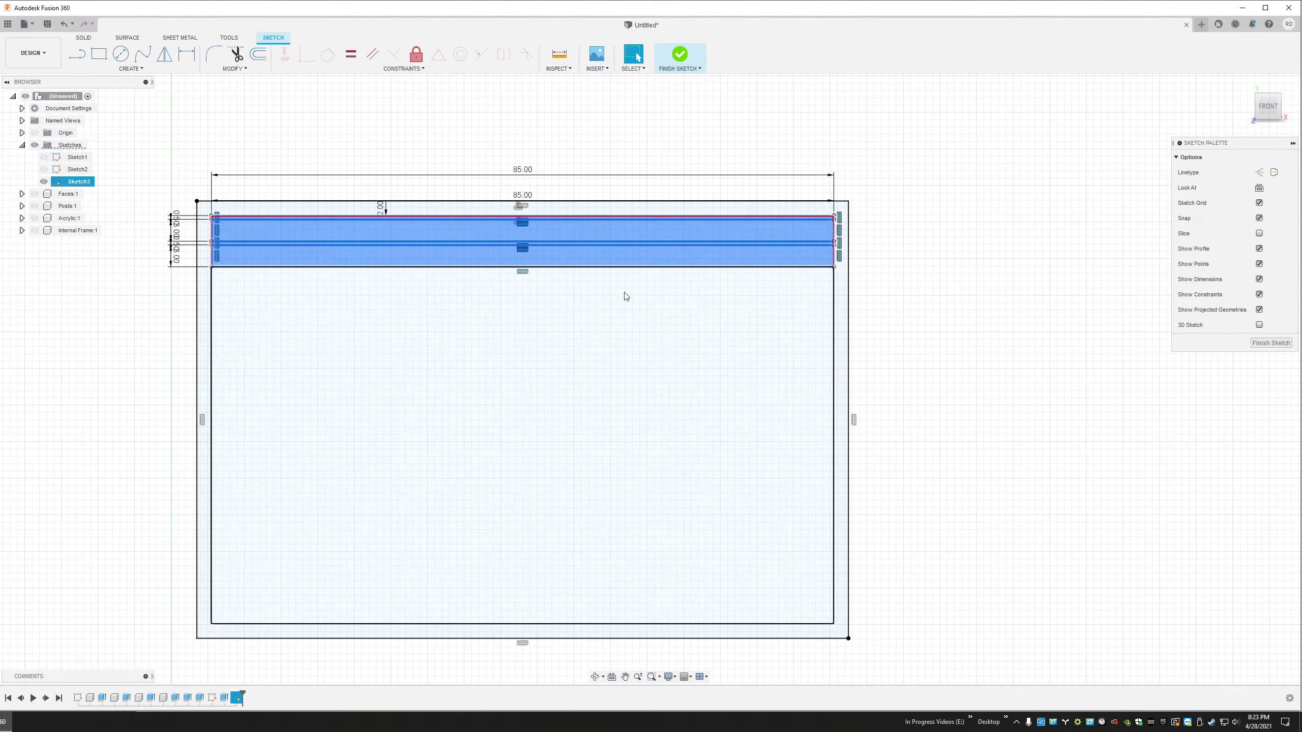
key("m")
left_click_drag(211, 208, 210, 255)
type("7")
key("Return")
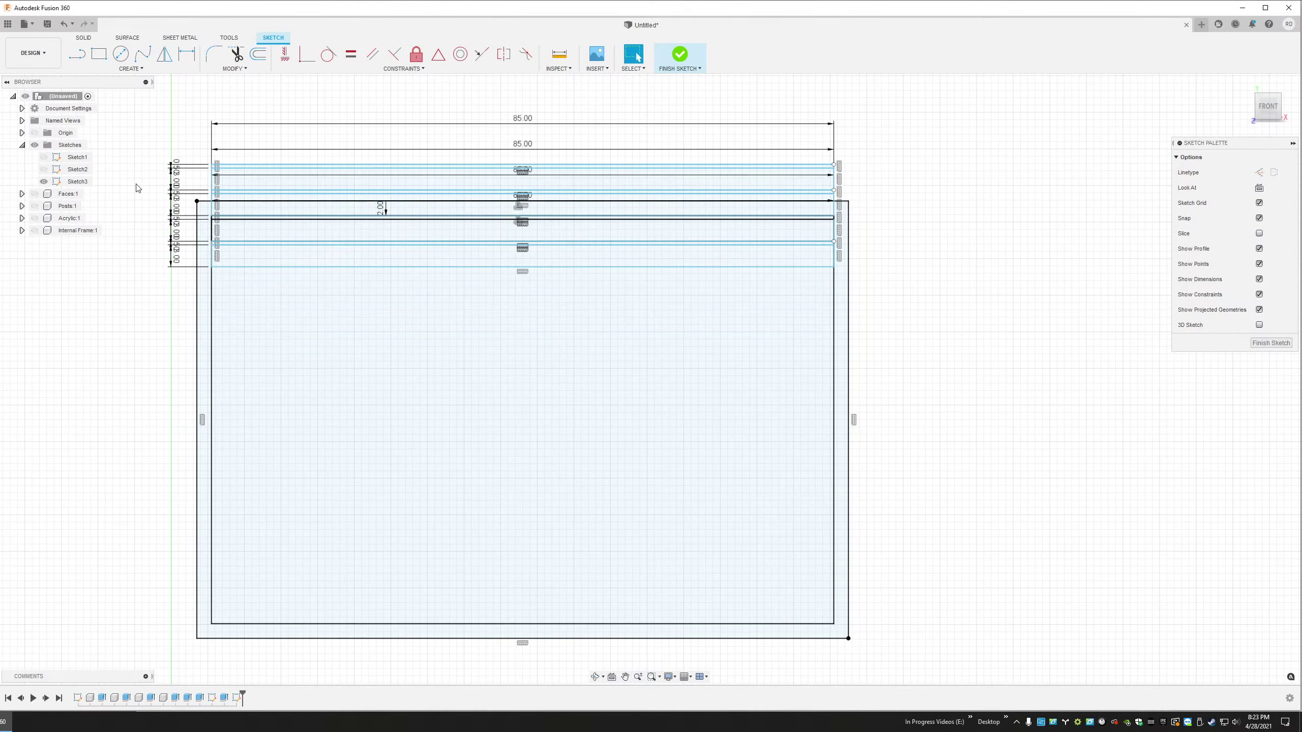
key("ctrl+z")
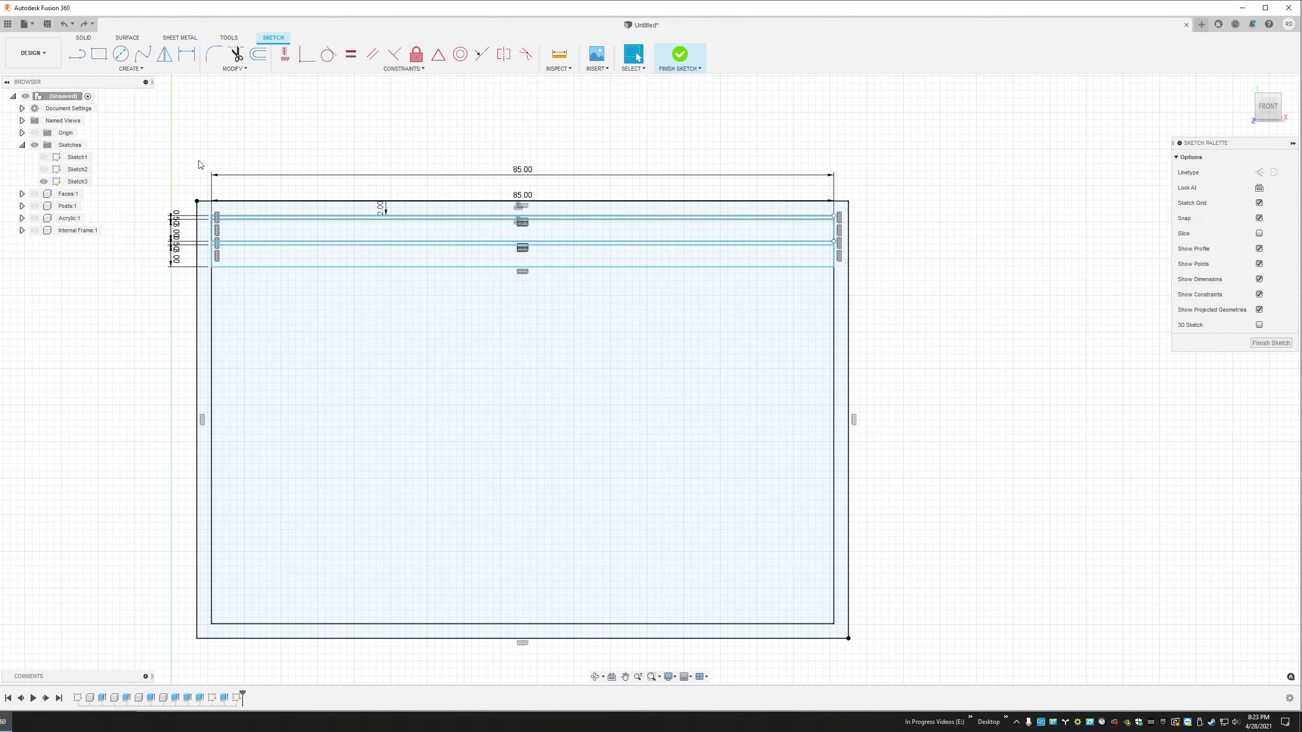
Copy the two strip pairs downward with a vertical offset of -7 in
key("m")
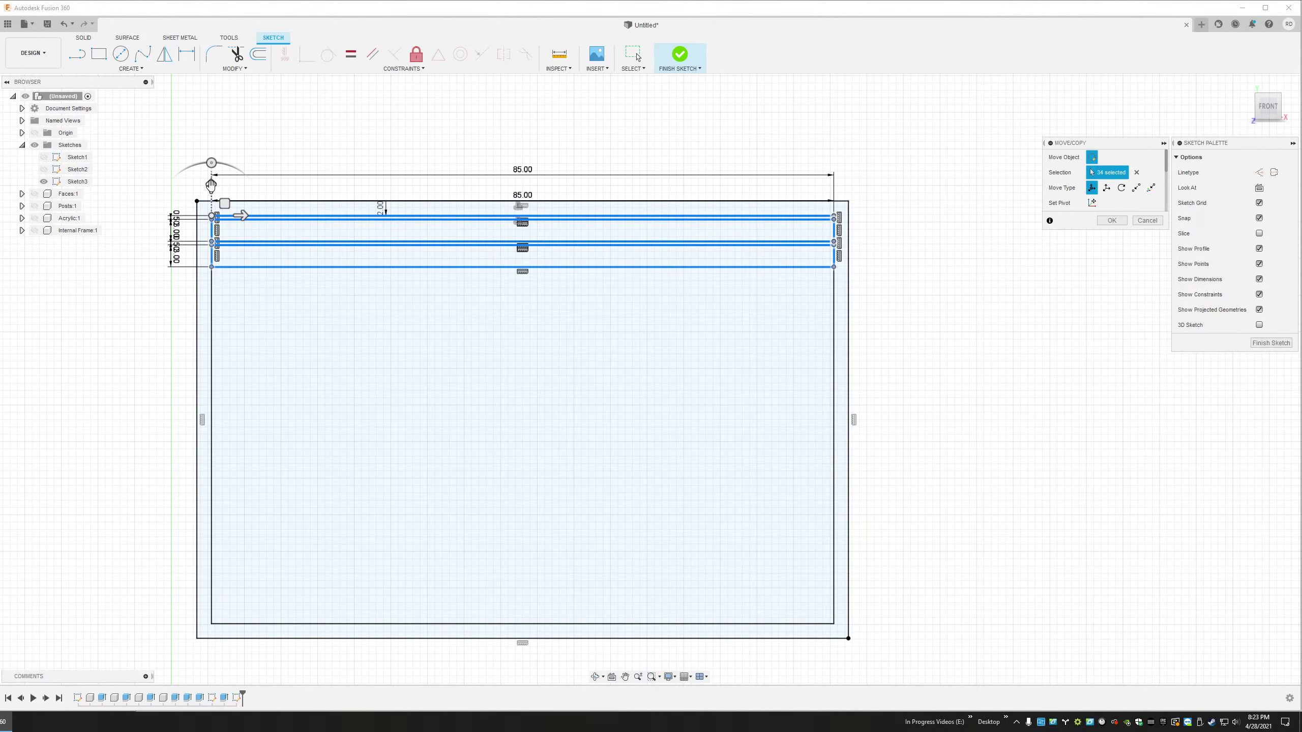
left_click_drag(210, 184, 211, 296)
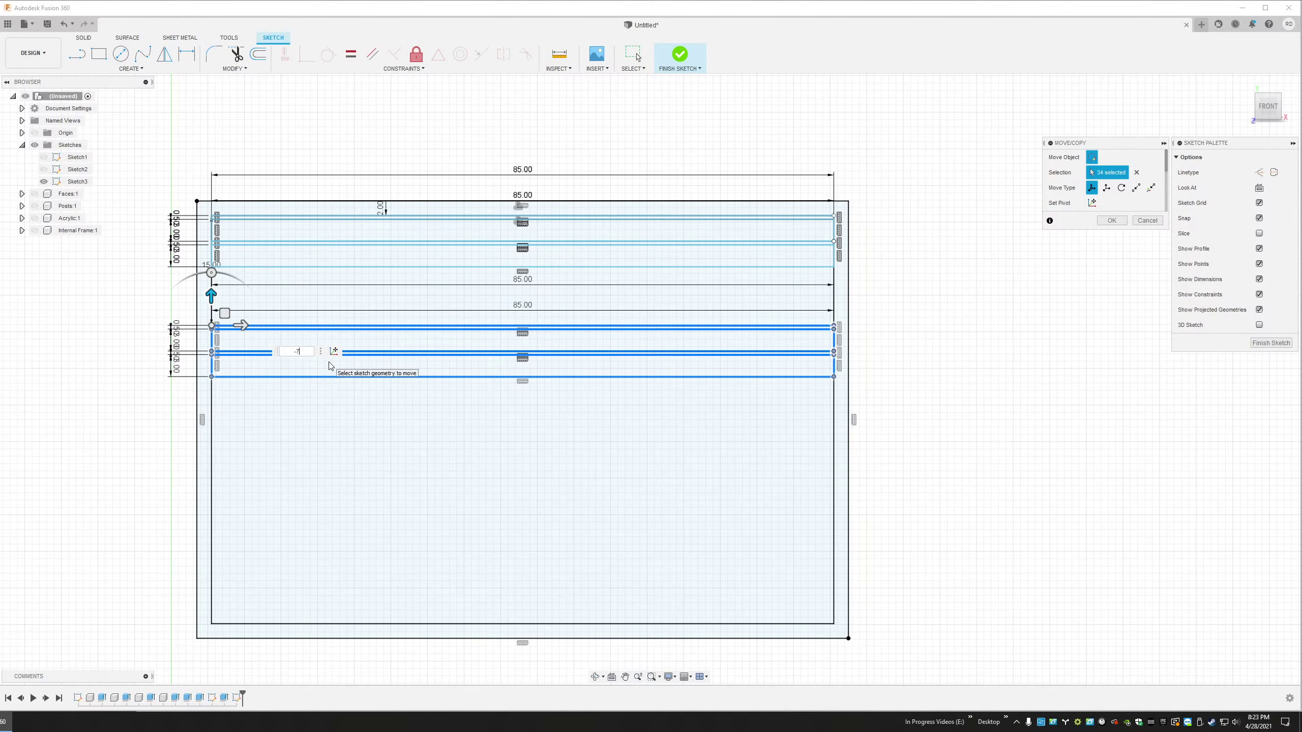
type("-7")
key("Return")
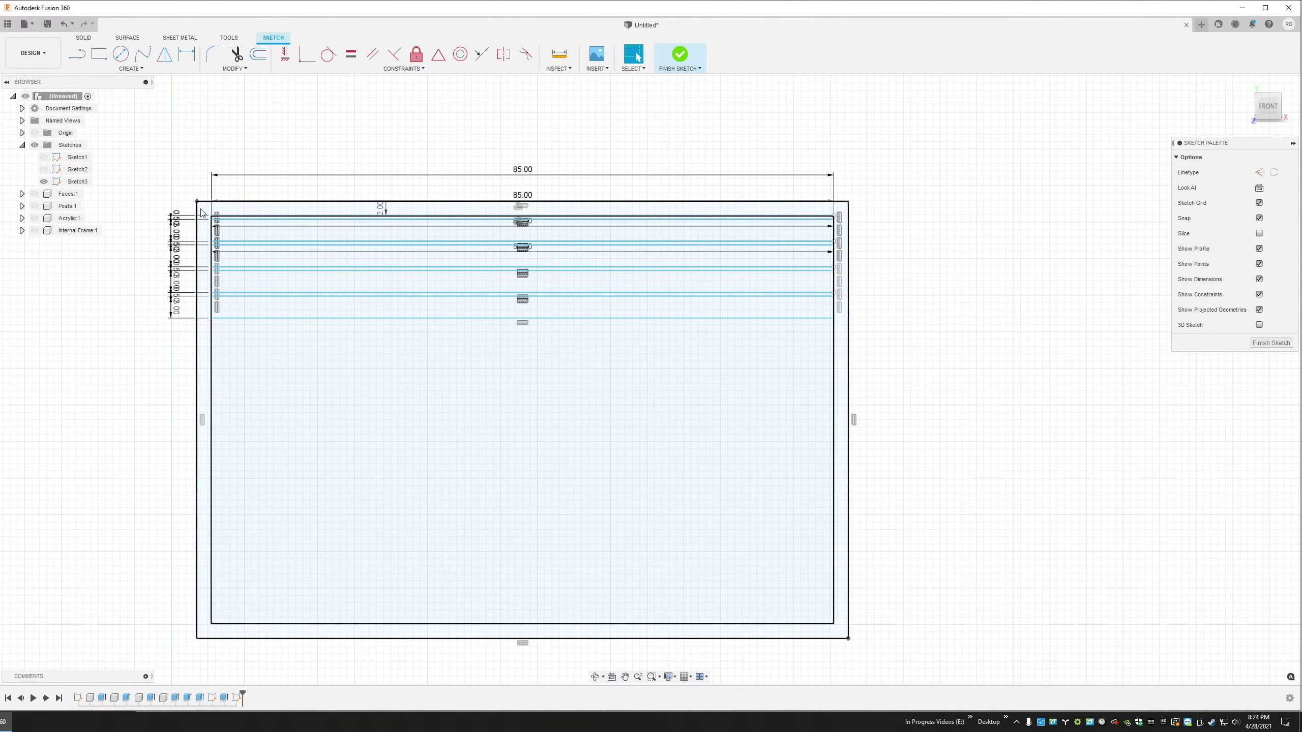
Copy all four strip pairs downward with a vertical offset of -14 in
left_click_drag(201, 209, 844, 370)
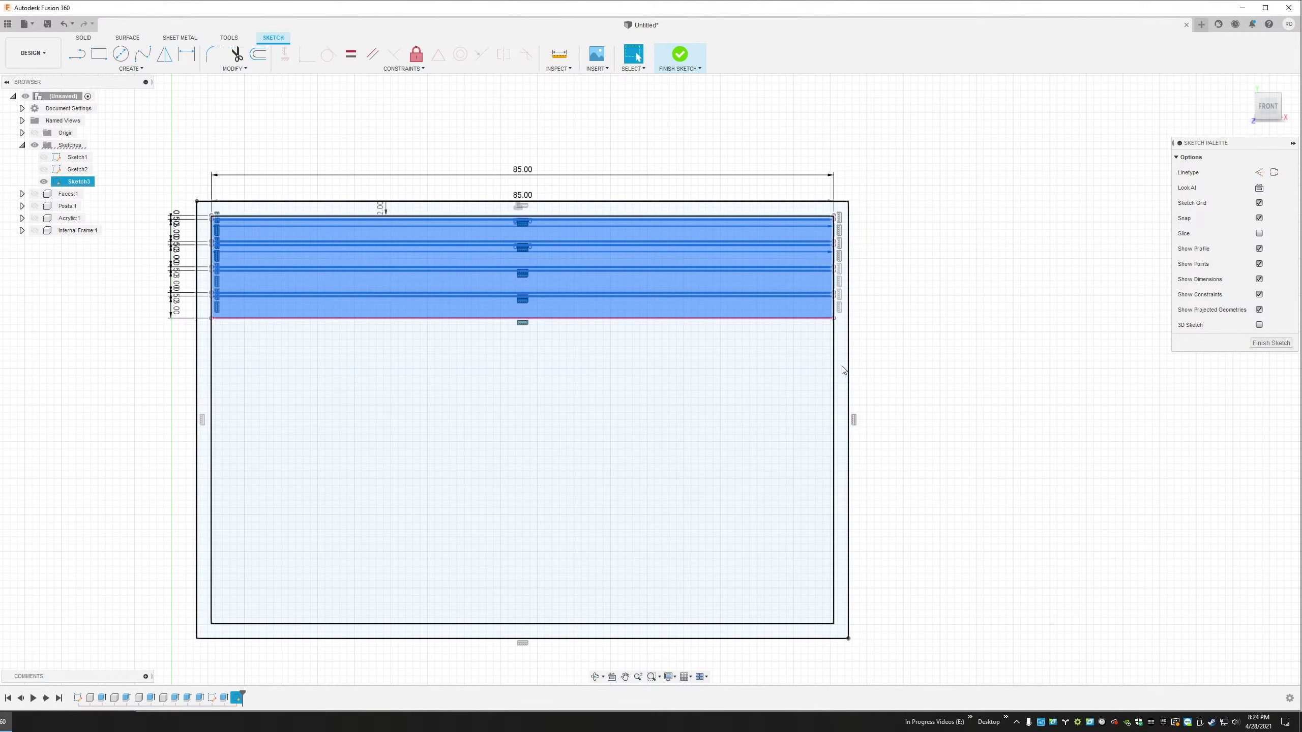
key("m")
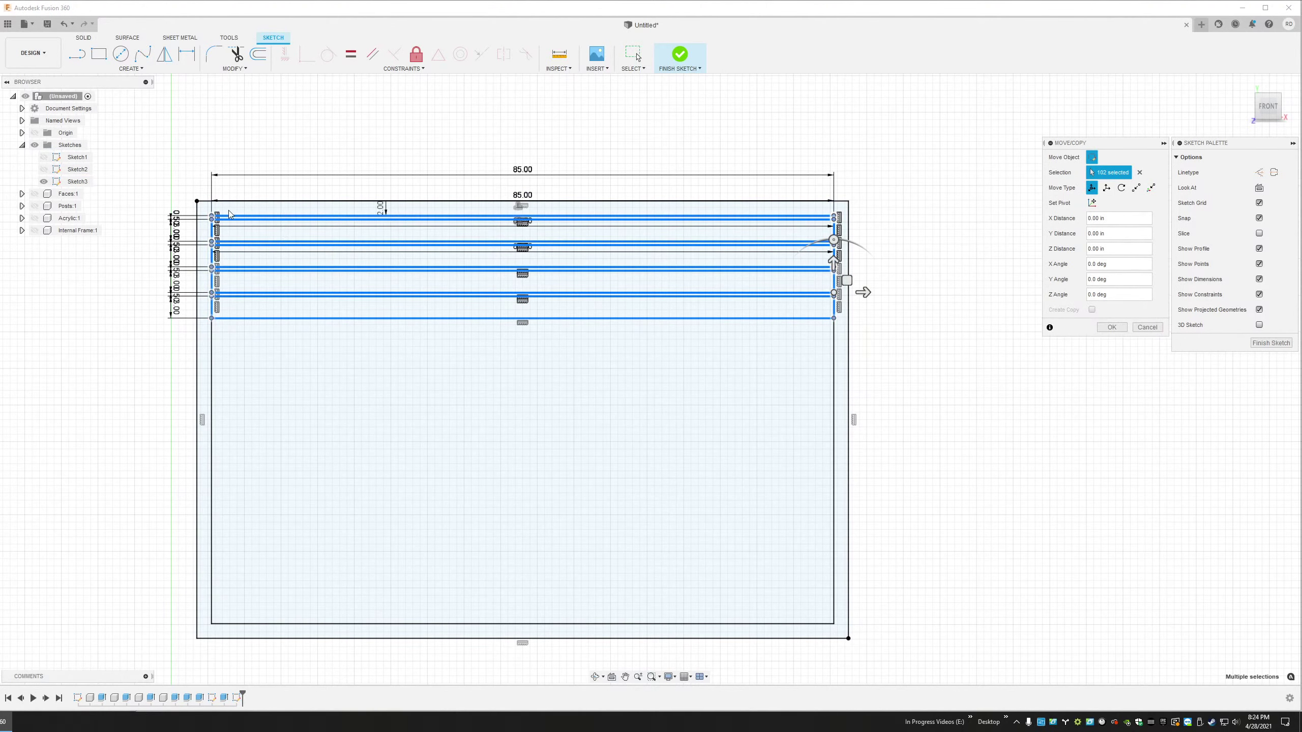
left_click_drag(834, 266, 835, 398)
key("Escape")
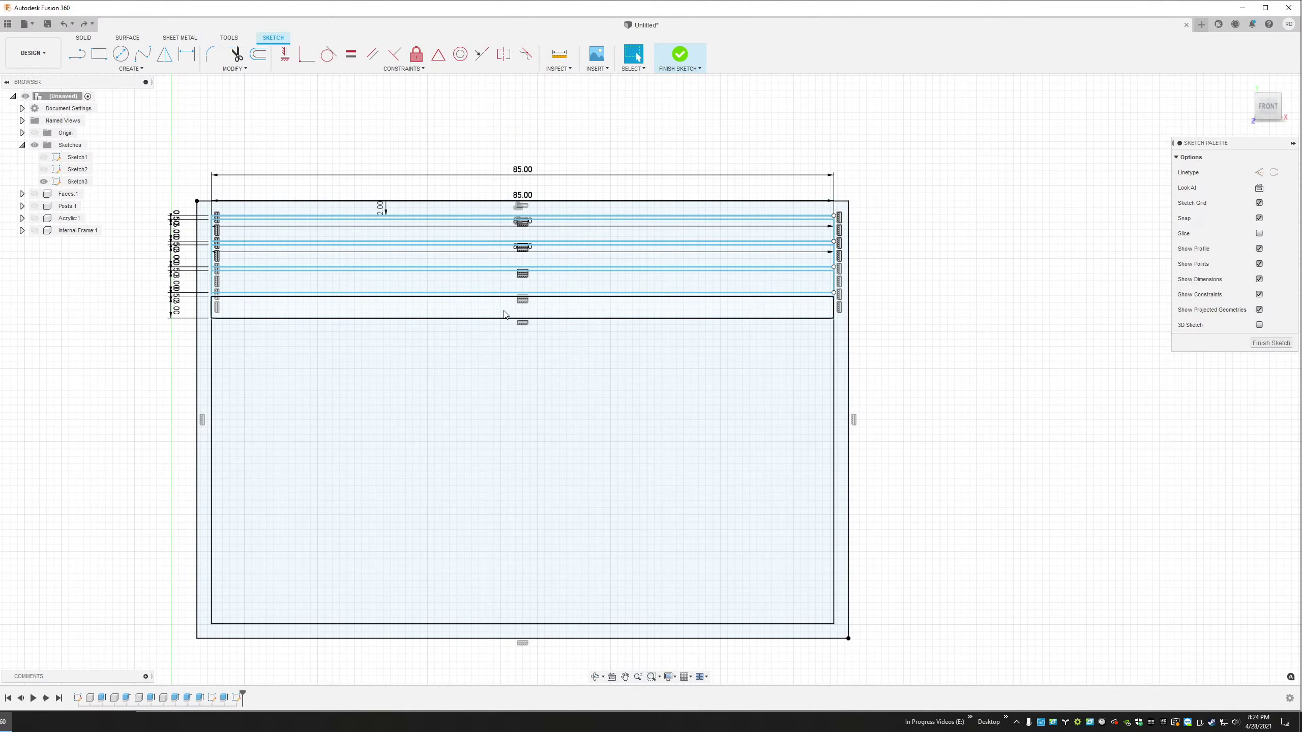
key("m")
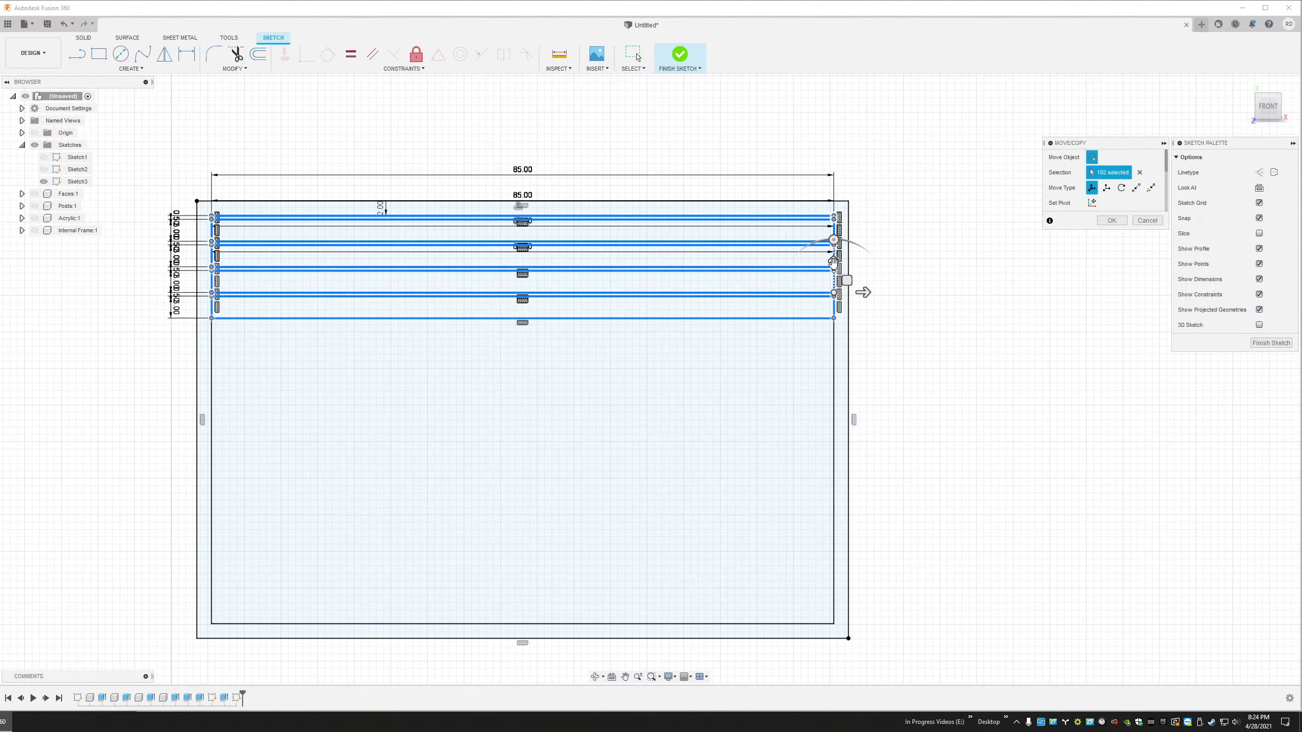
left_click_drag(833, 262, 834, 402)
type("-")
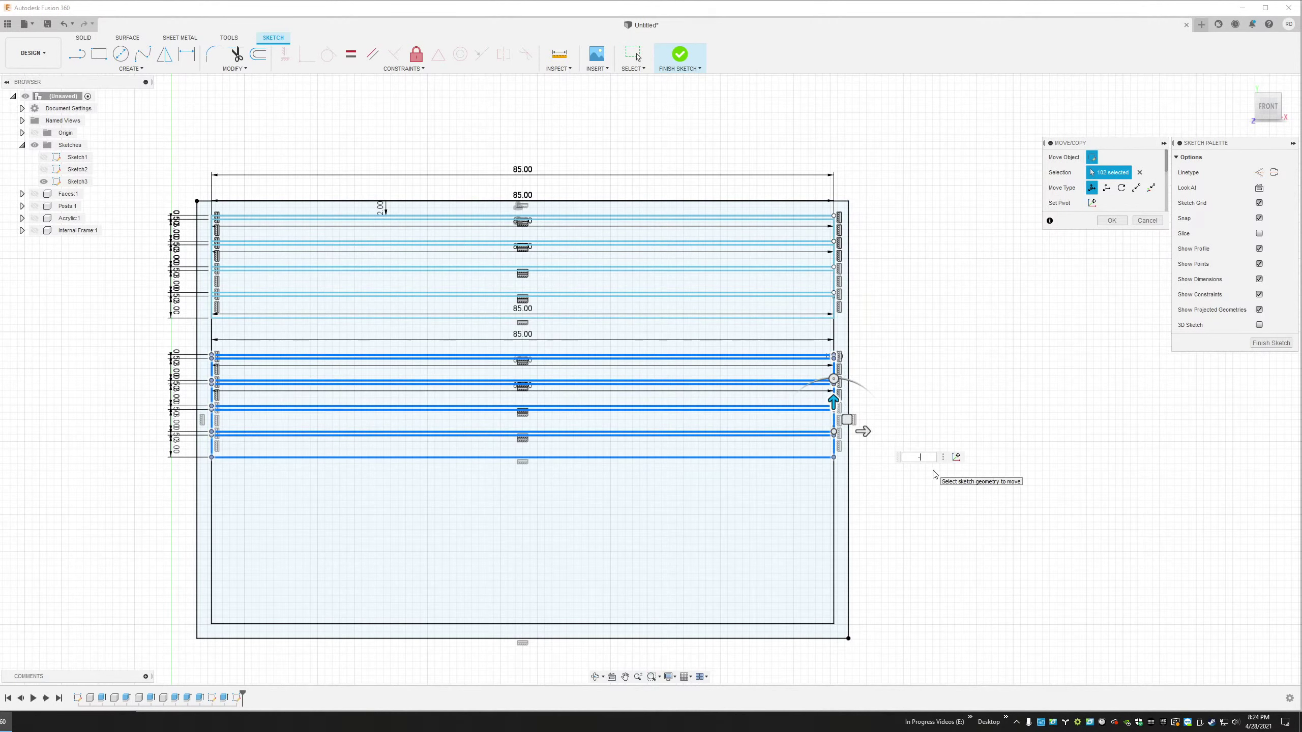
type("14")
key("Return")
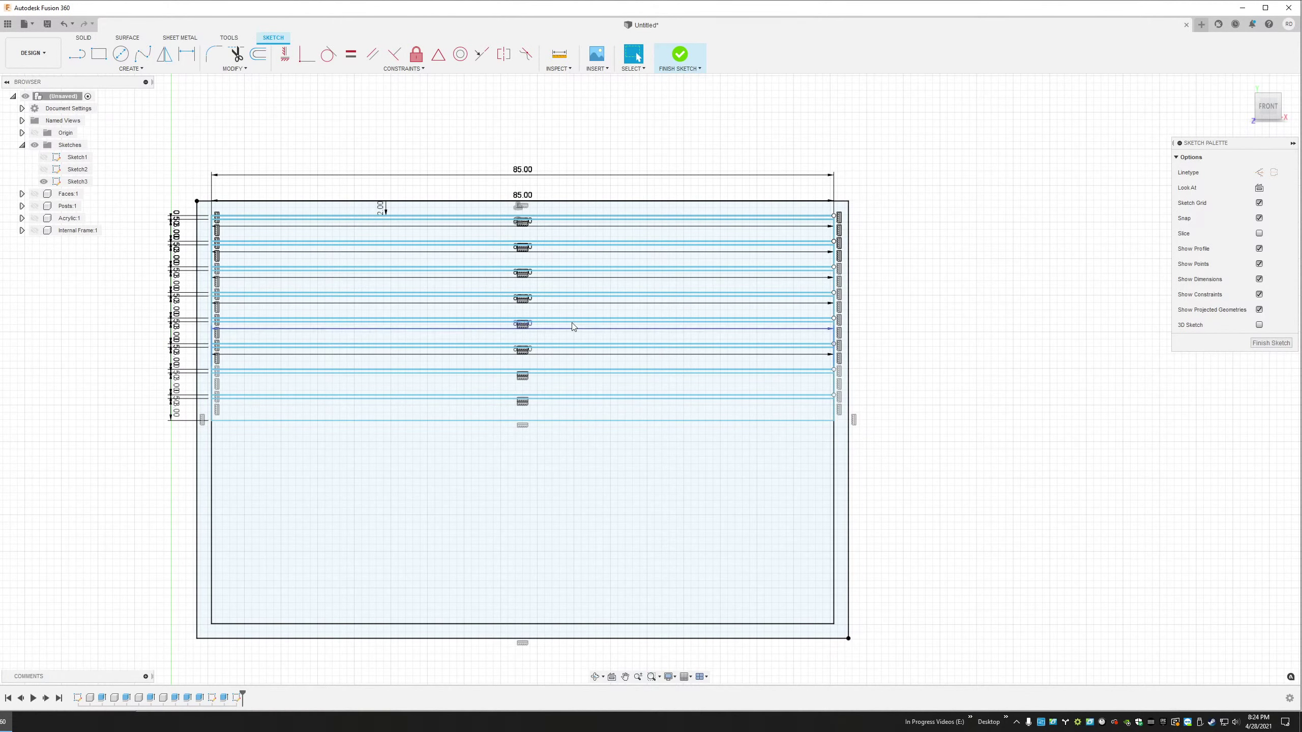
Paste another copy of the four strip pairs with a vertical offset of -28 in
key("m")
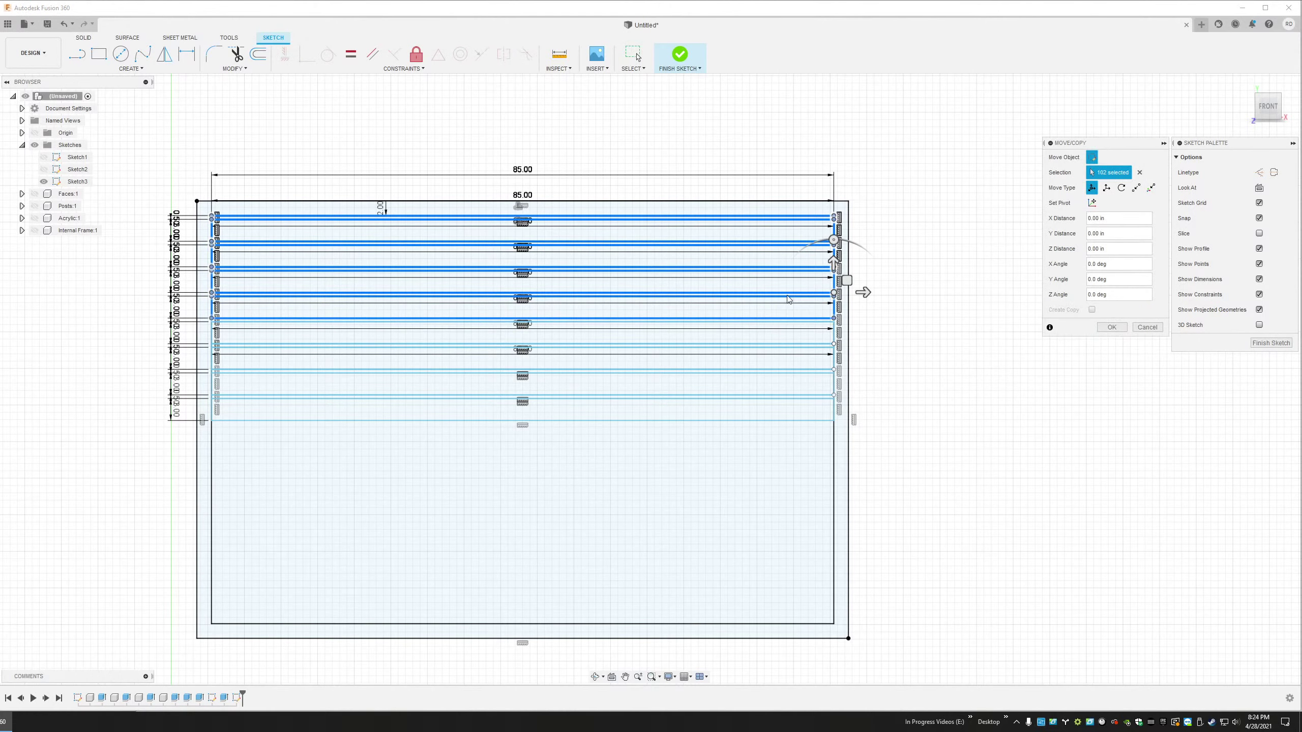
left_click_drag(854, 401, 872, 520)
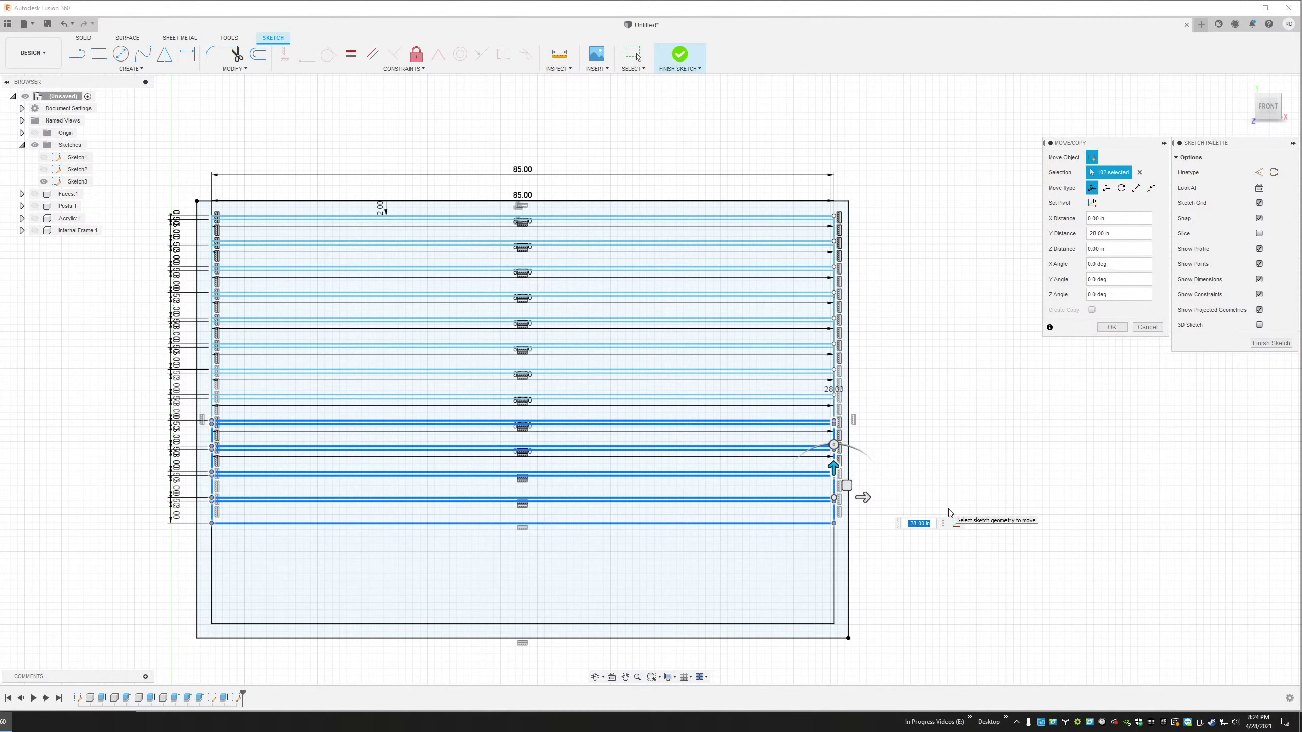
key("Return")
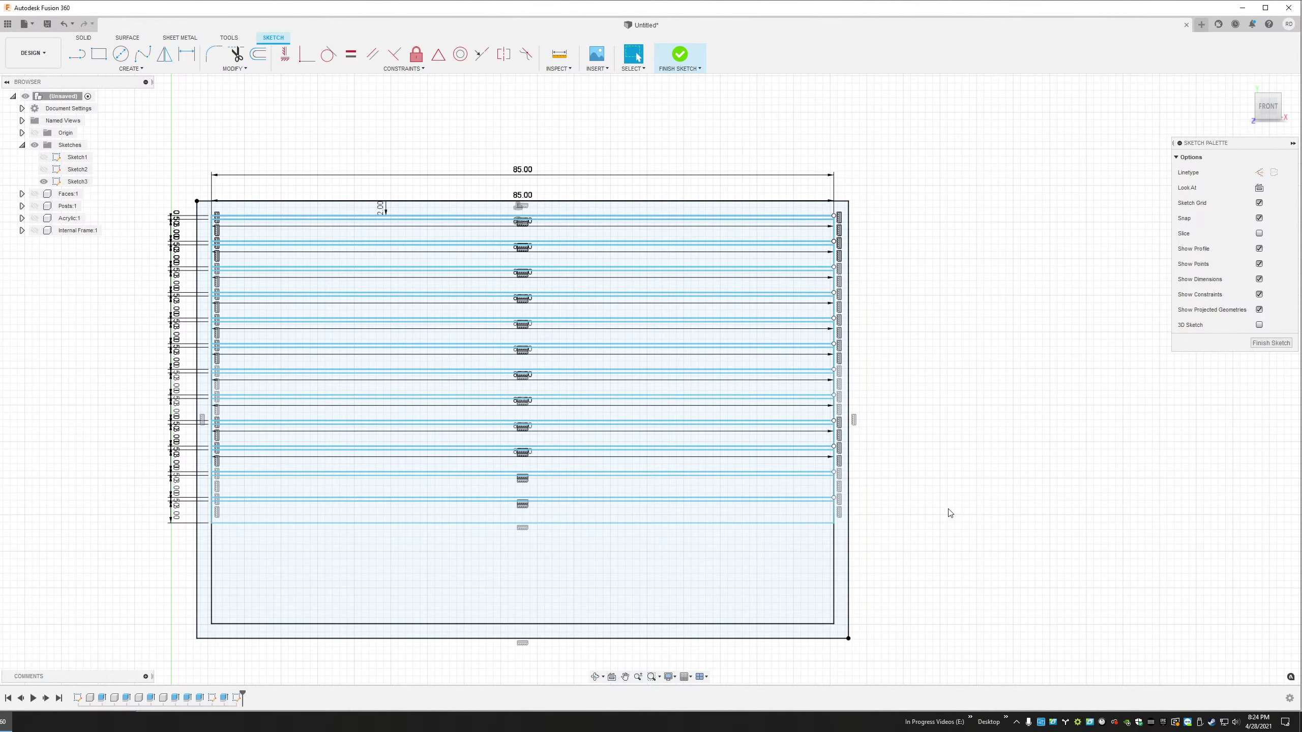
Paste a last copy of the four strip pairs into the remaining space at the bottom of the inner rectangle
key("ctrl+v")
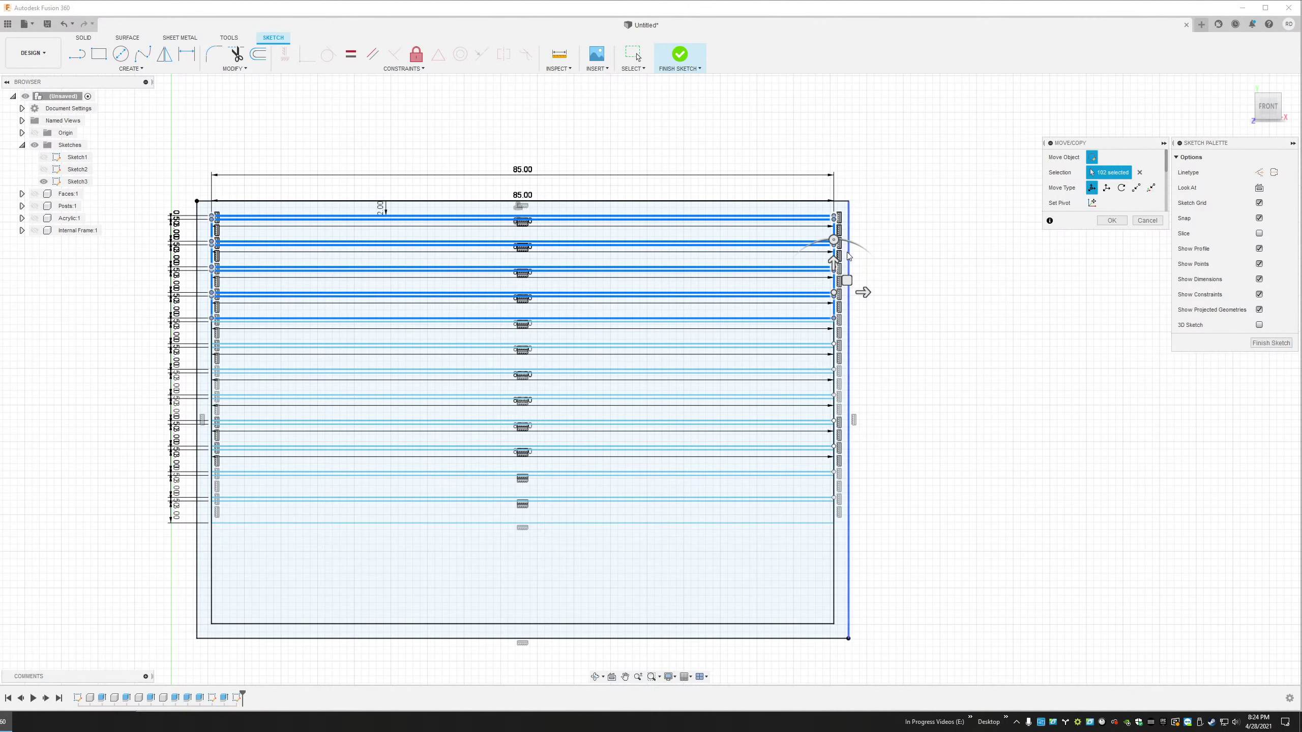
left_click_drag(834, 261, 855, 572)
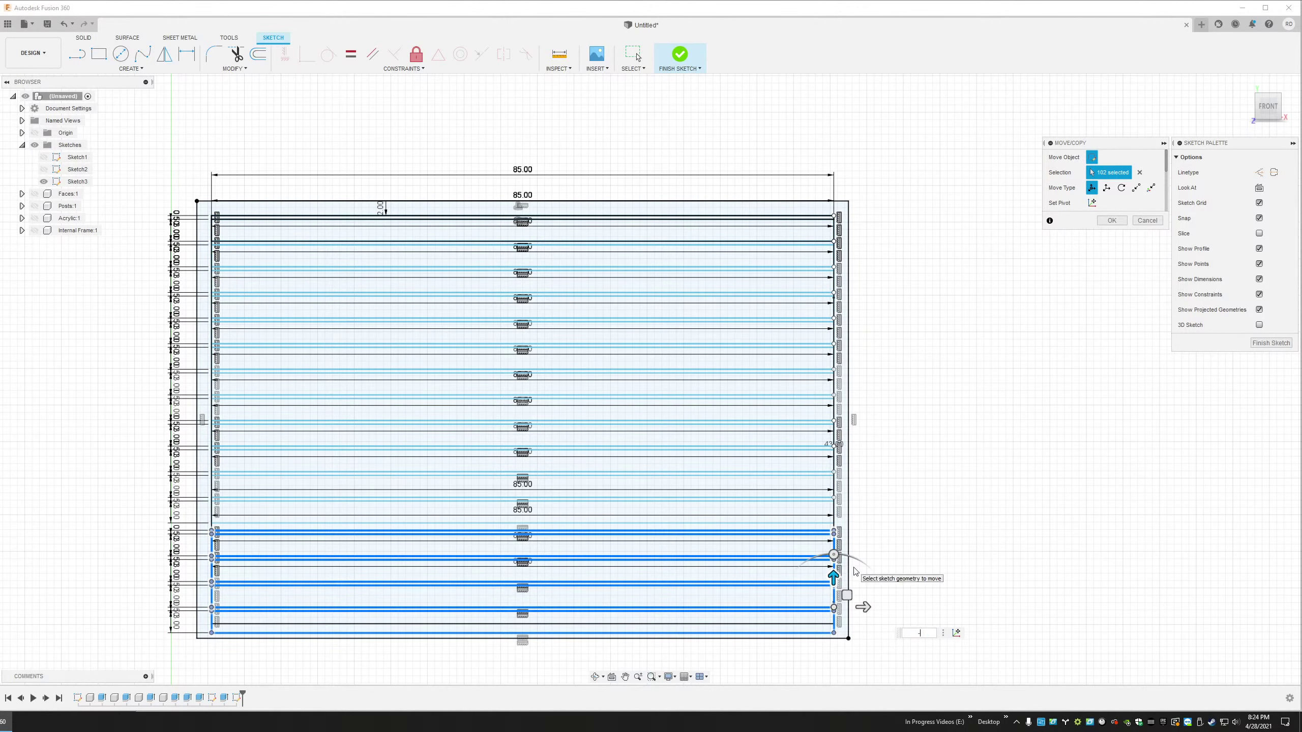
key("Return")
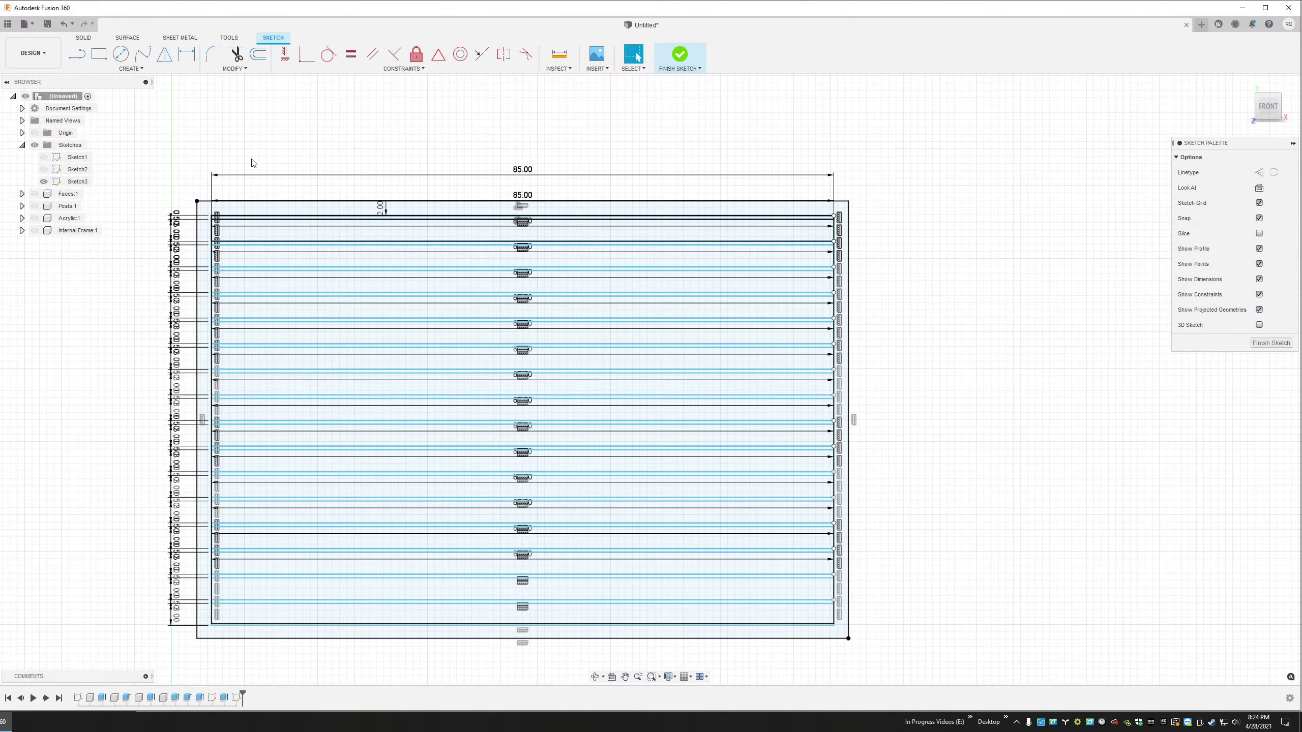
Start extruding from the strip sketch and select the upper nine 0.50 in strips as profiles
scroll(418, 228, "up", 5)
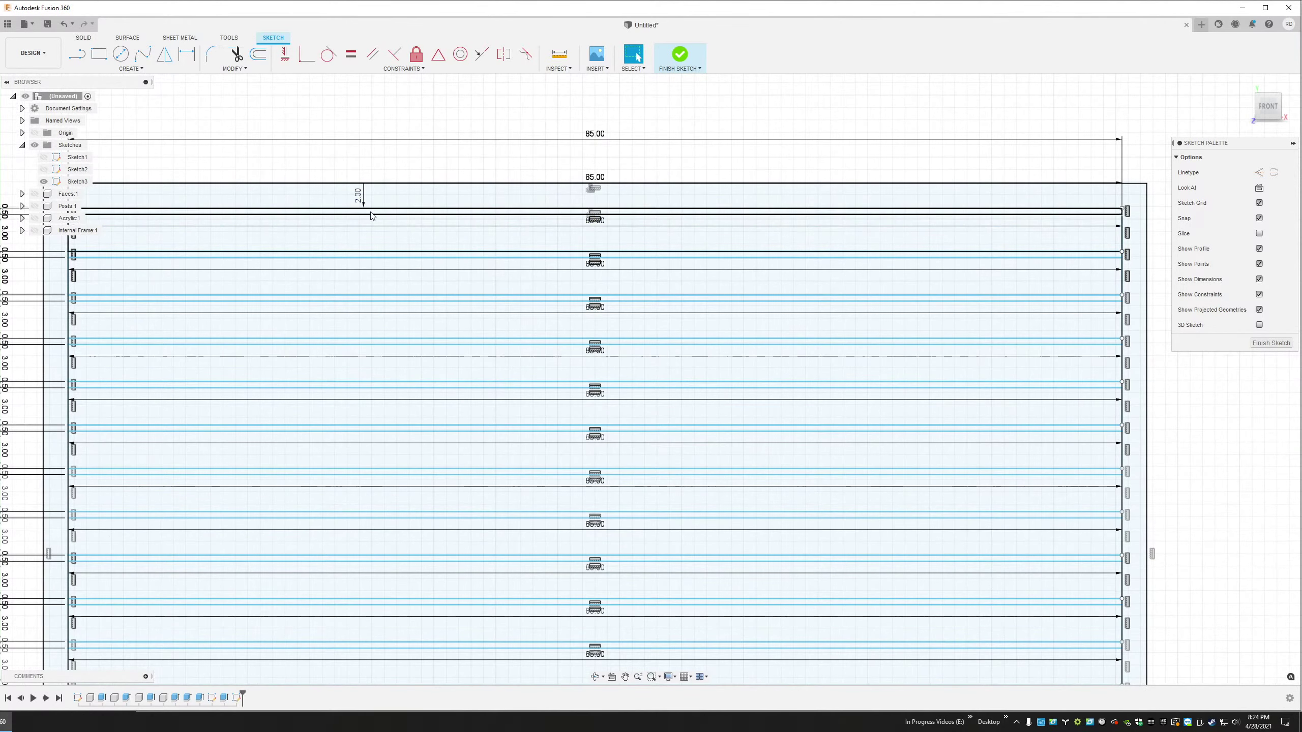
scroll(676, 269, "down", 4)
scroll(694, 271, "down", 2)
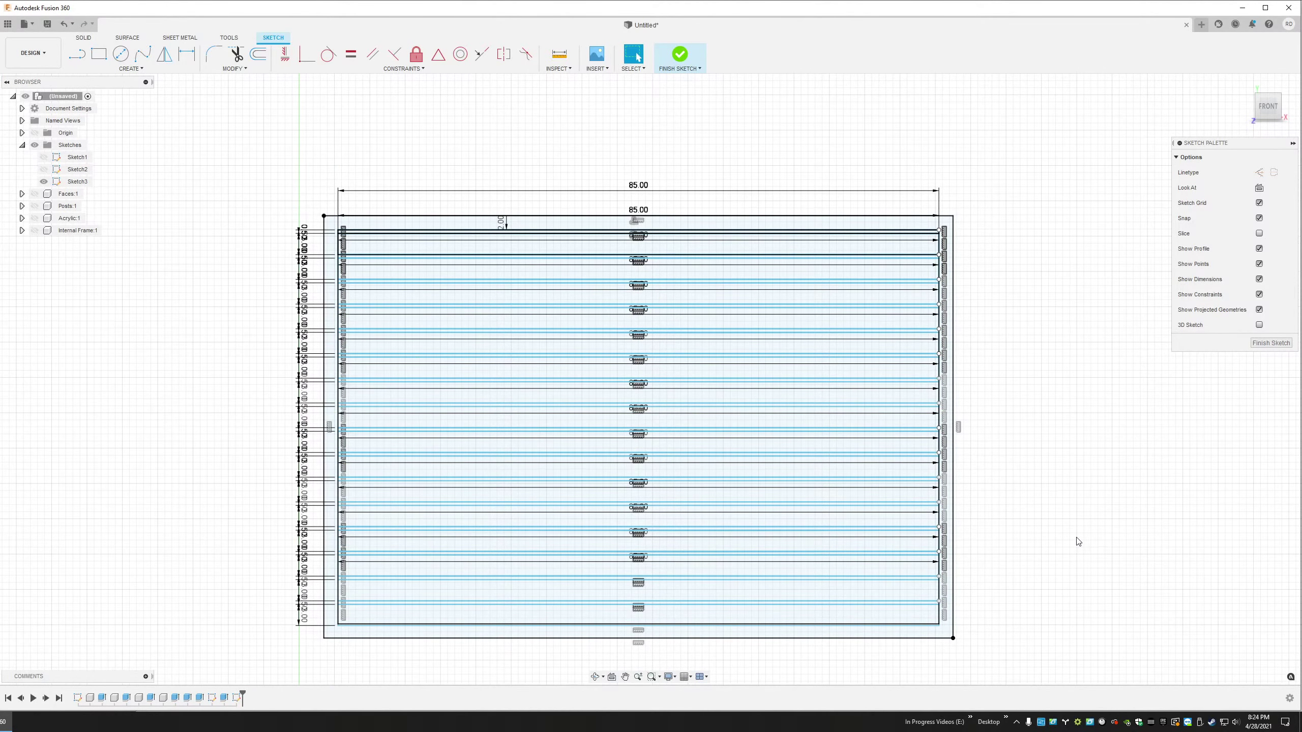
scroll(352, 248, "up", 3)
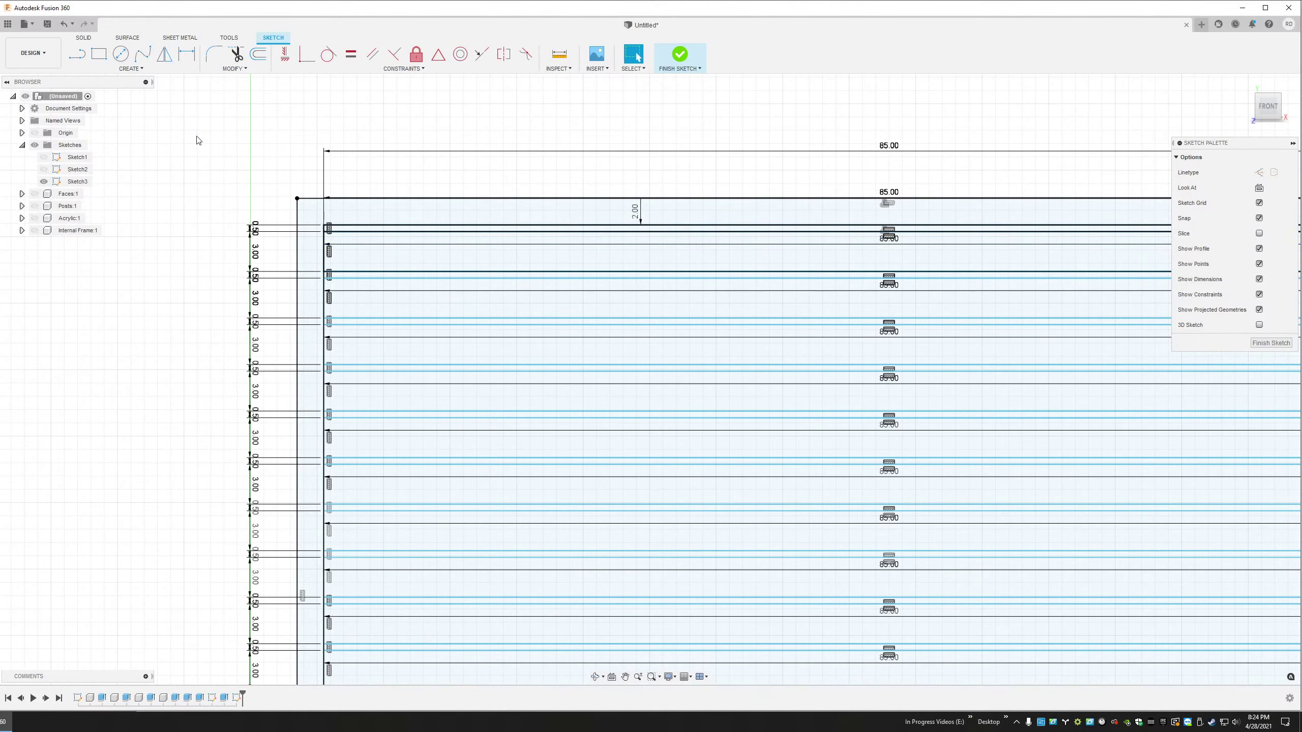
key("q")
left_click(387, 229)
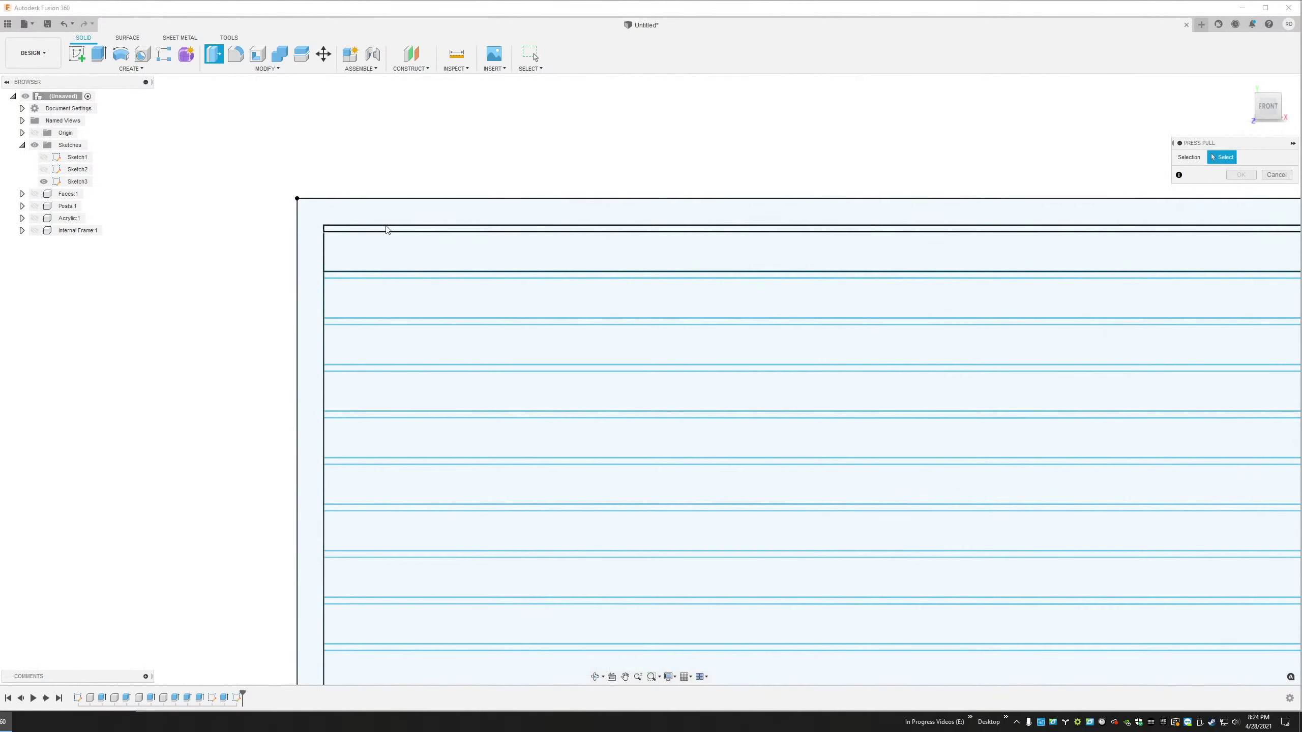
left_click(392, 277)
left_click(398, 323)
left_click(386, 370)
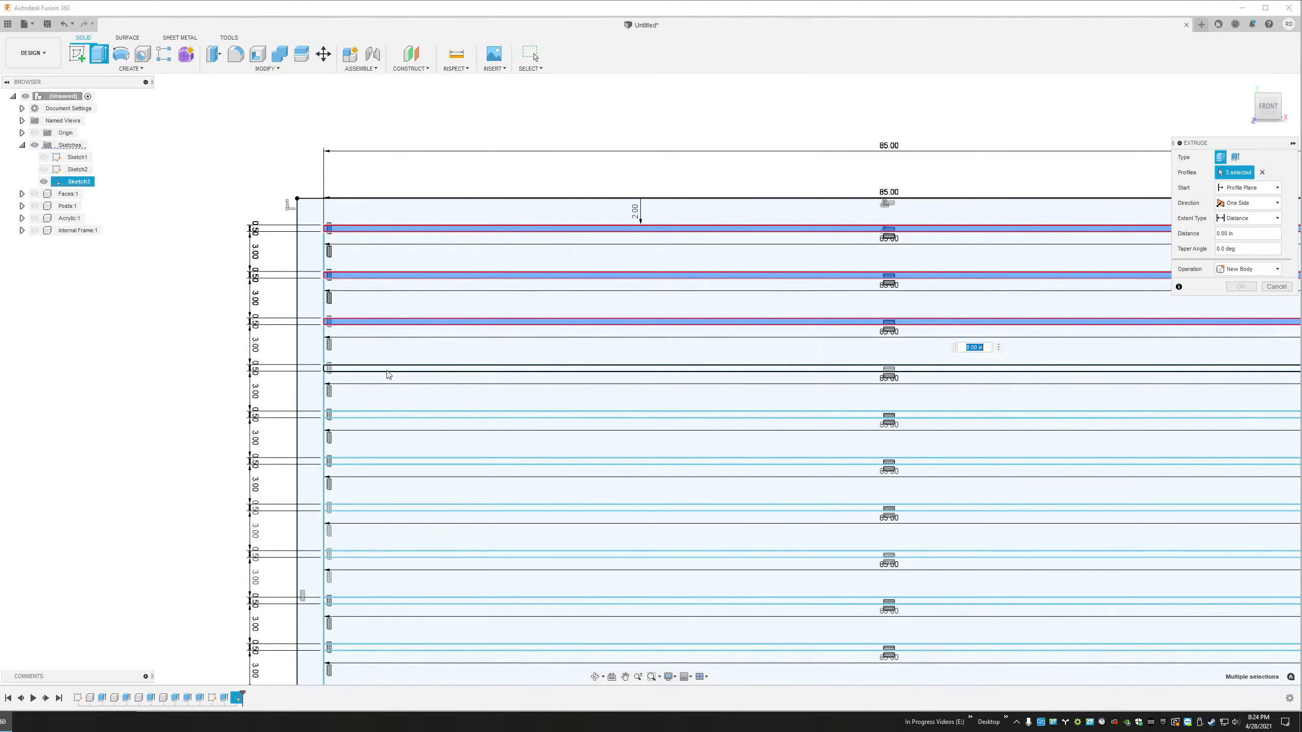
left_click(383, 417)
left_click(375, 462)
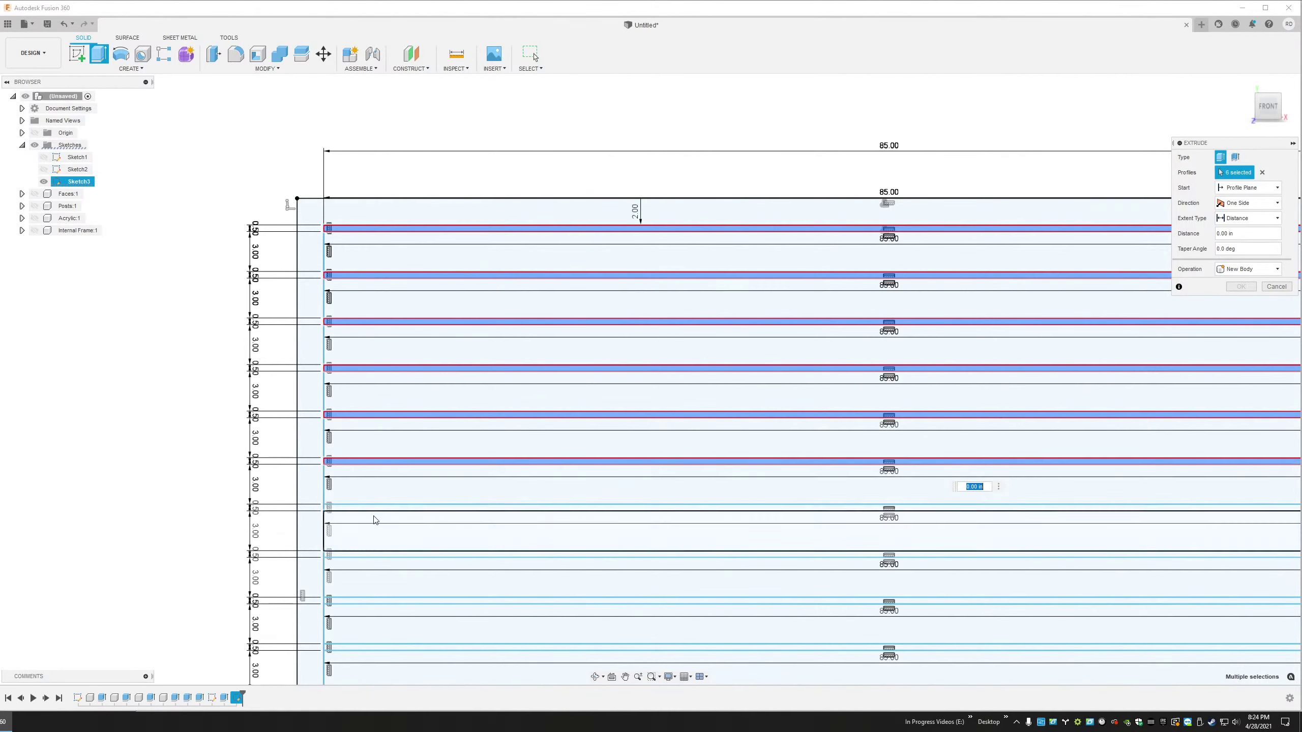
left_click(373, 508)
left_click(378, 554)
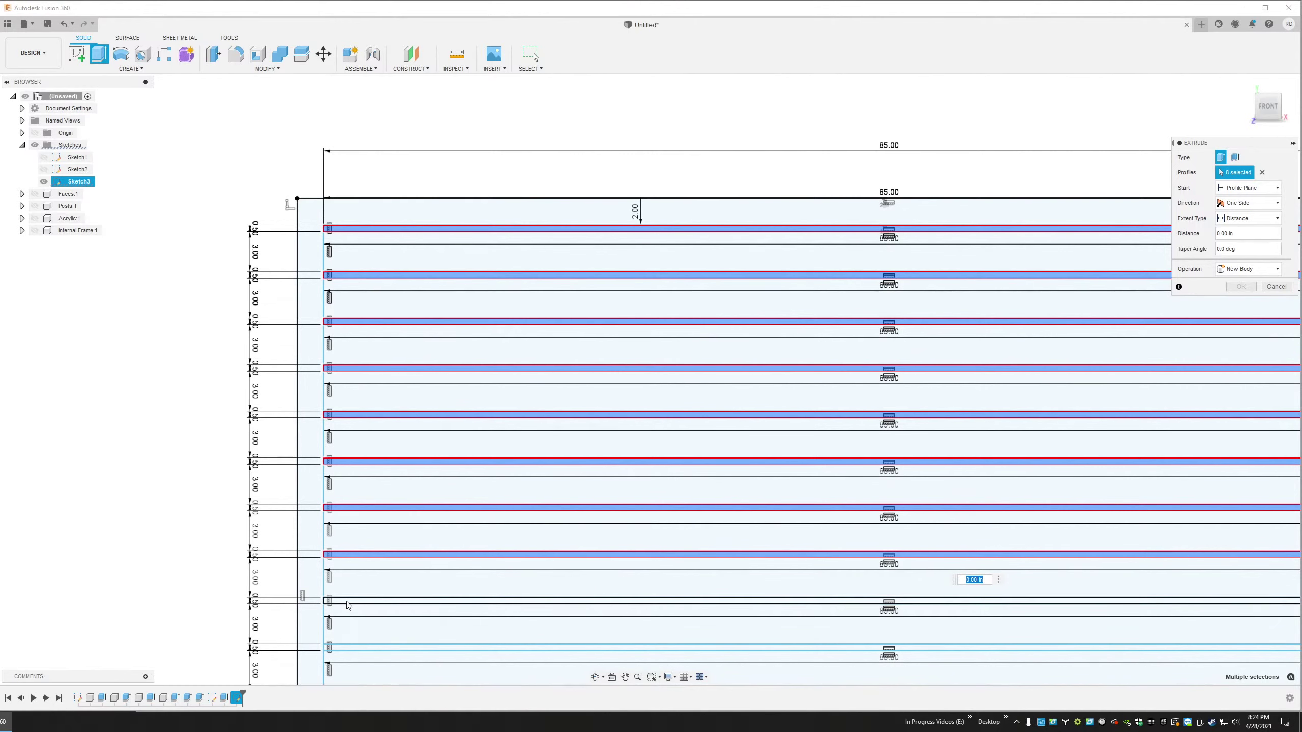
left_click(527, 601)
Add the remaining seven narrow strips below to the extrusion's profile selection
mouse_move(527, 605)
middle_mouse_down()
mouse_move(604, 314)
mouse_move(566, 264)
middle_mouse_up()
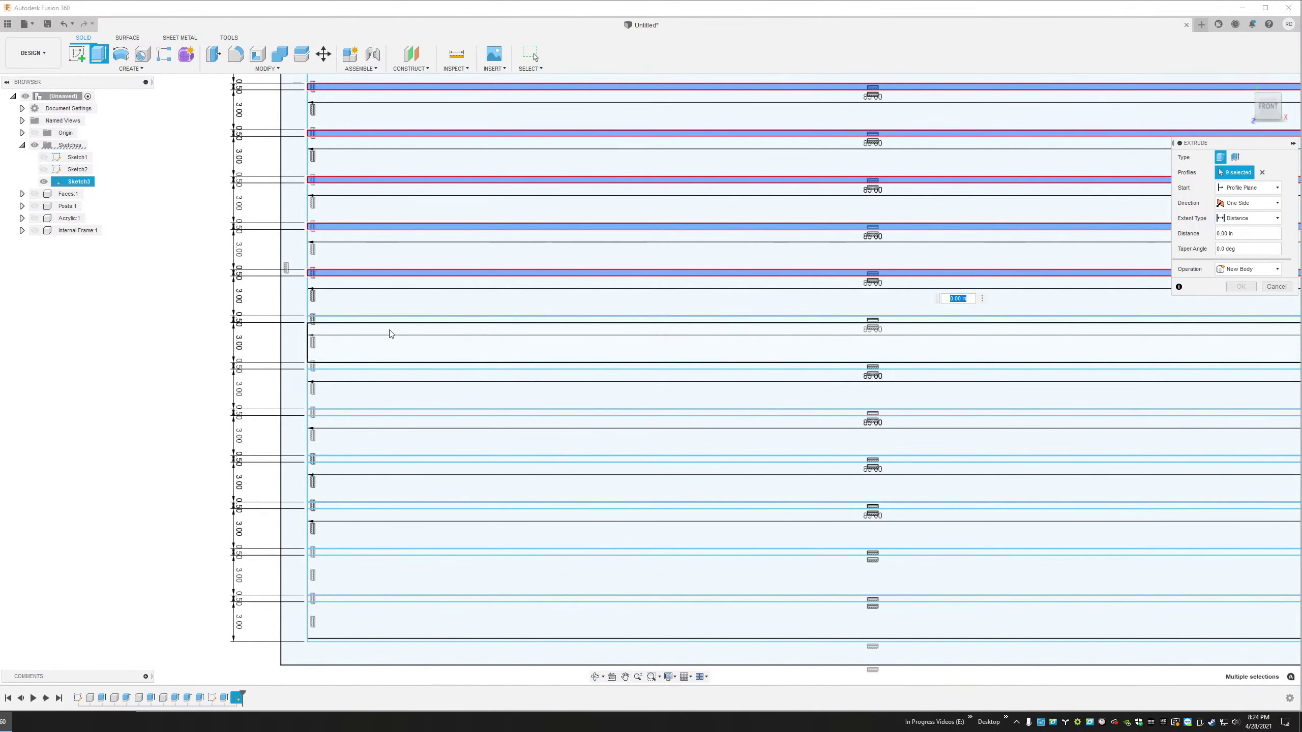
left_click(391, 322)
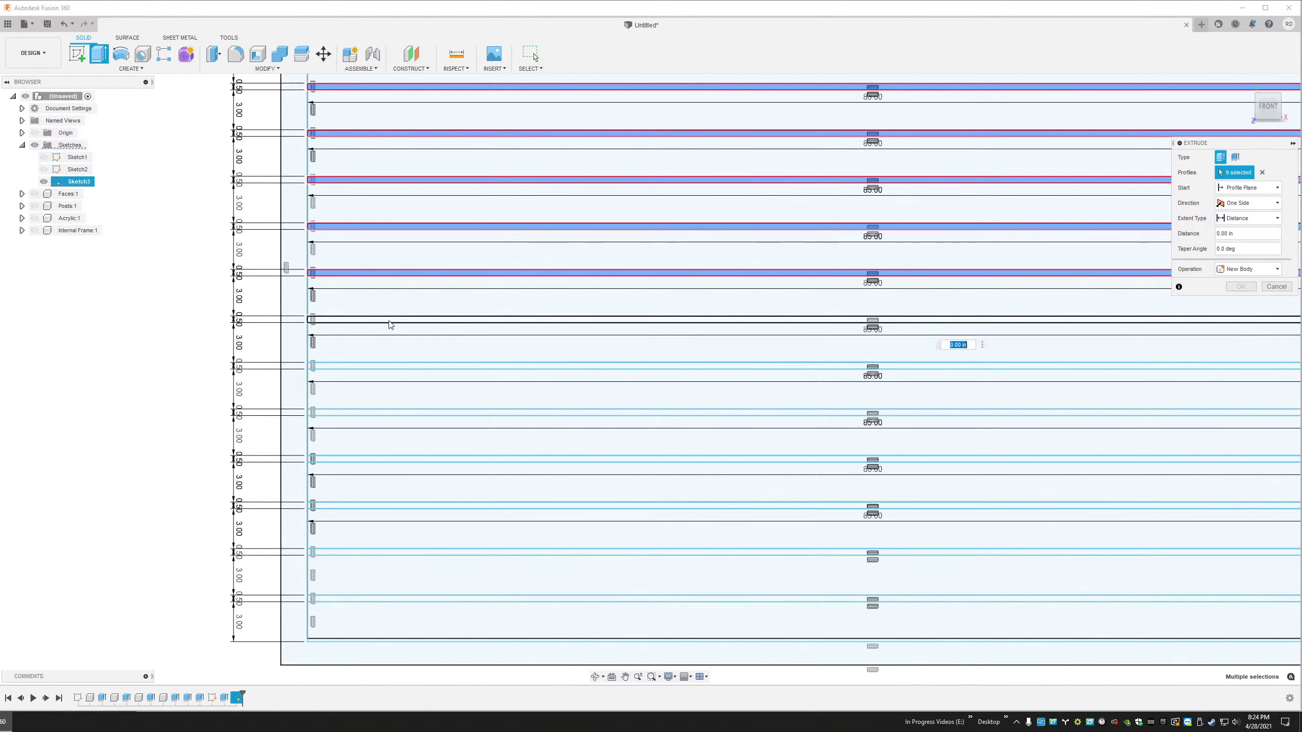
left_click(394, 371)
left_click(403, 416)
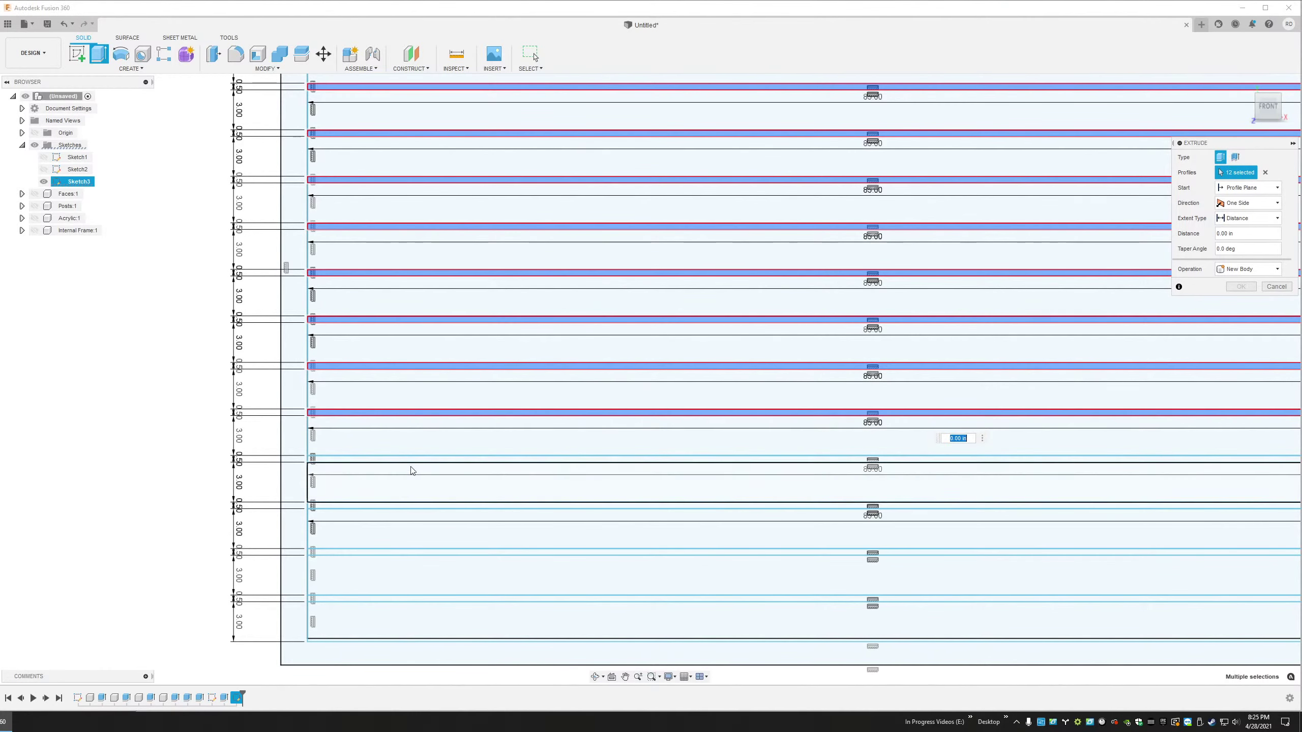
left_click(410, 461)
left_click(412, 507)
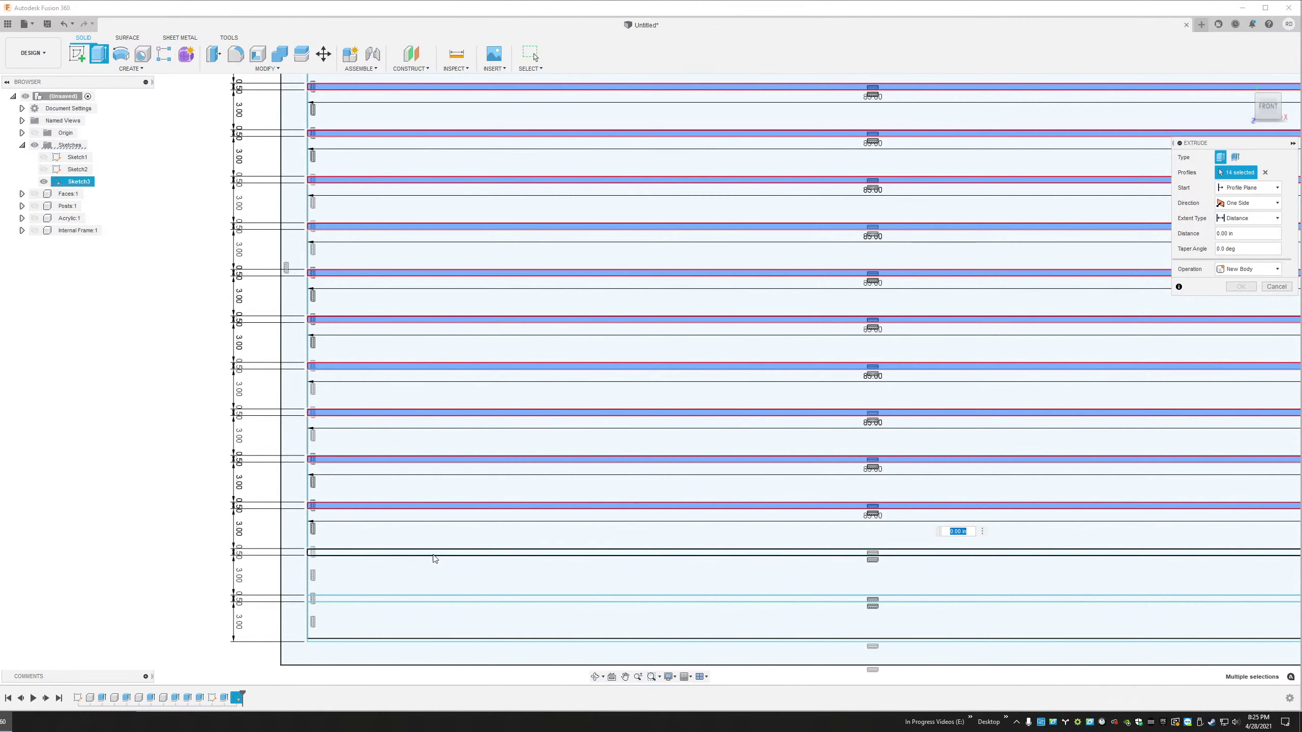
left_click(431, 555)
left_click(418, 600)
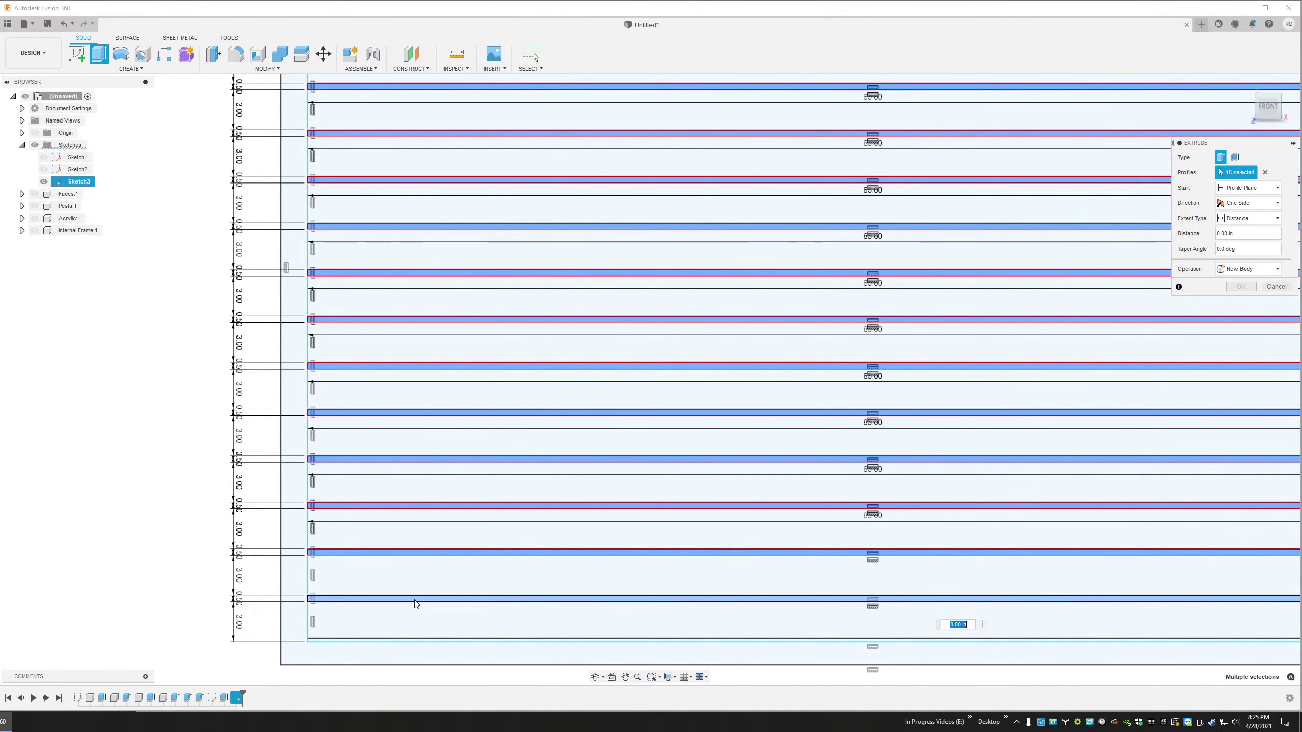
scroll(596, 276, "down", 5)
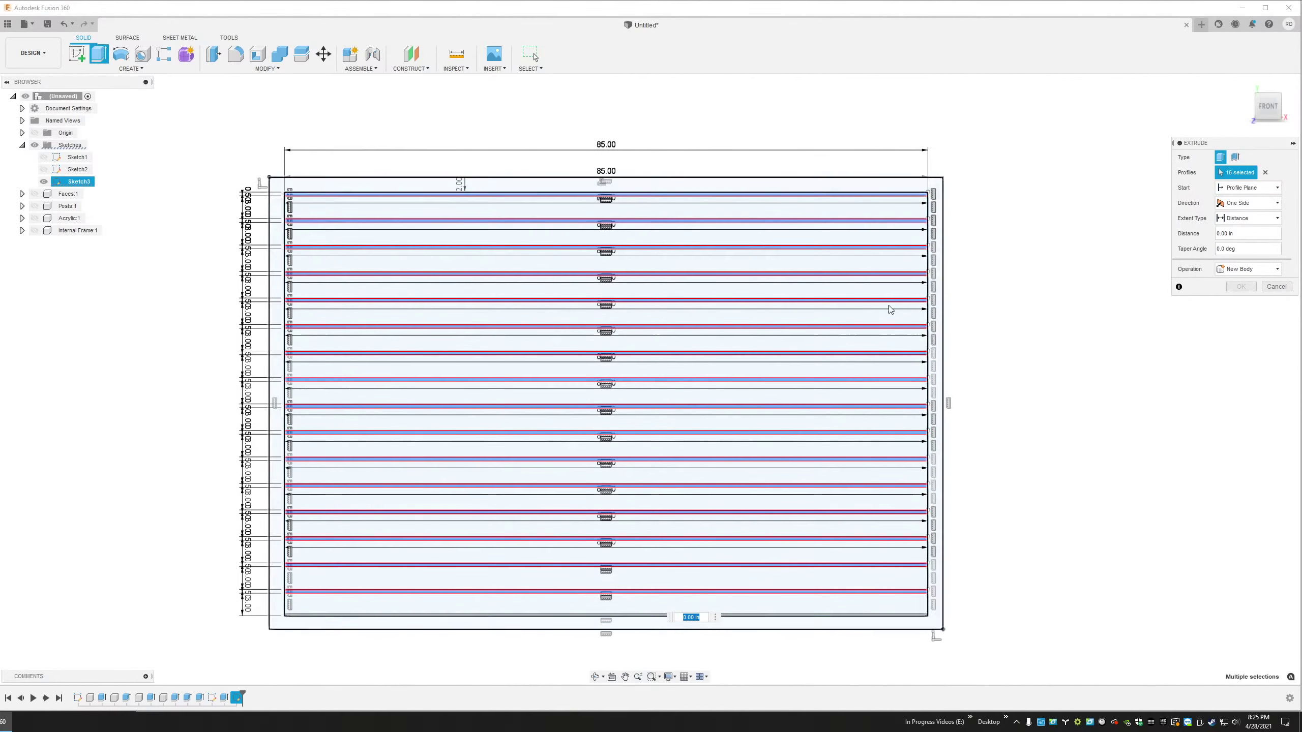
scroll(400, 590, "up", 2)
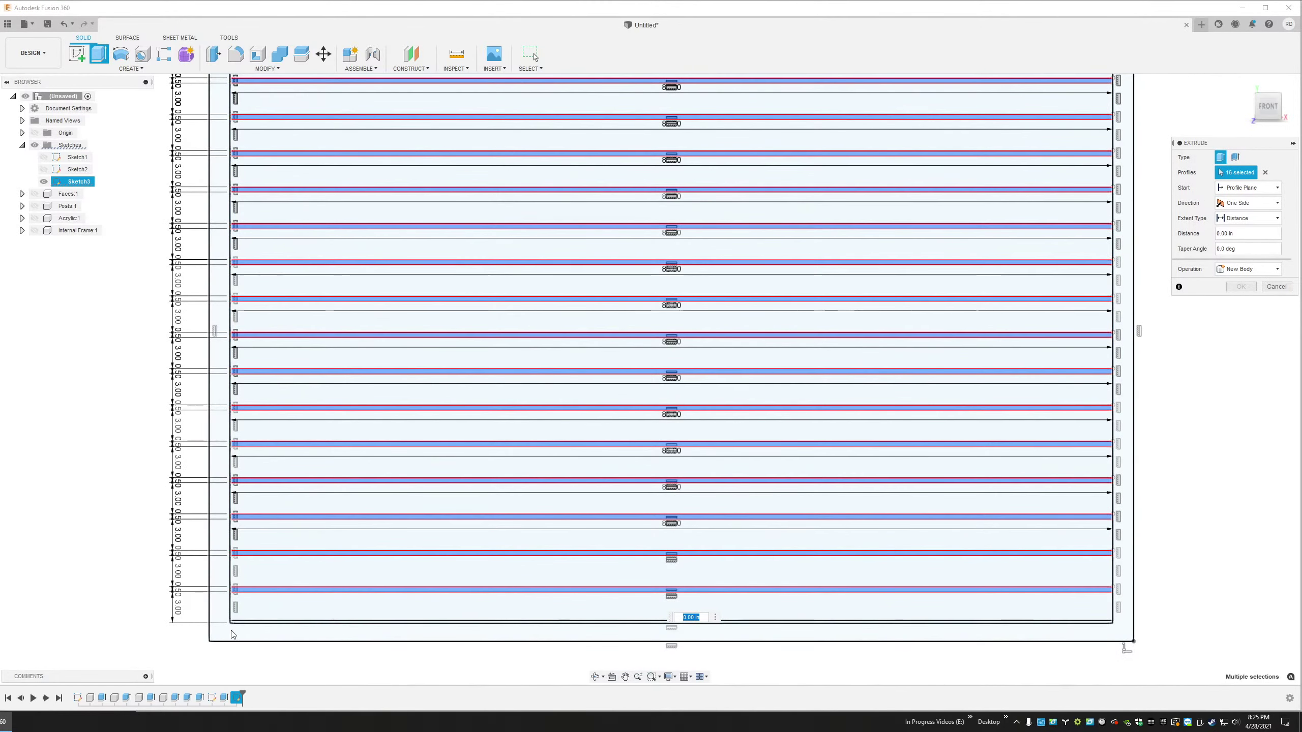
scroll(211, 630, "up", 5)
scroll(305, 495, "down", 5)
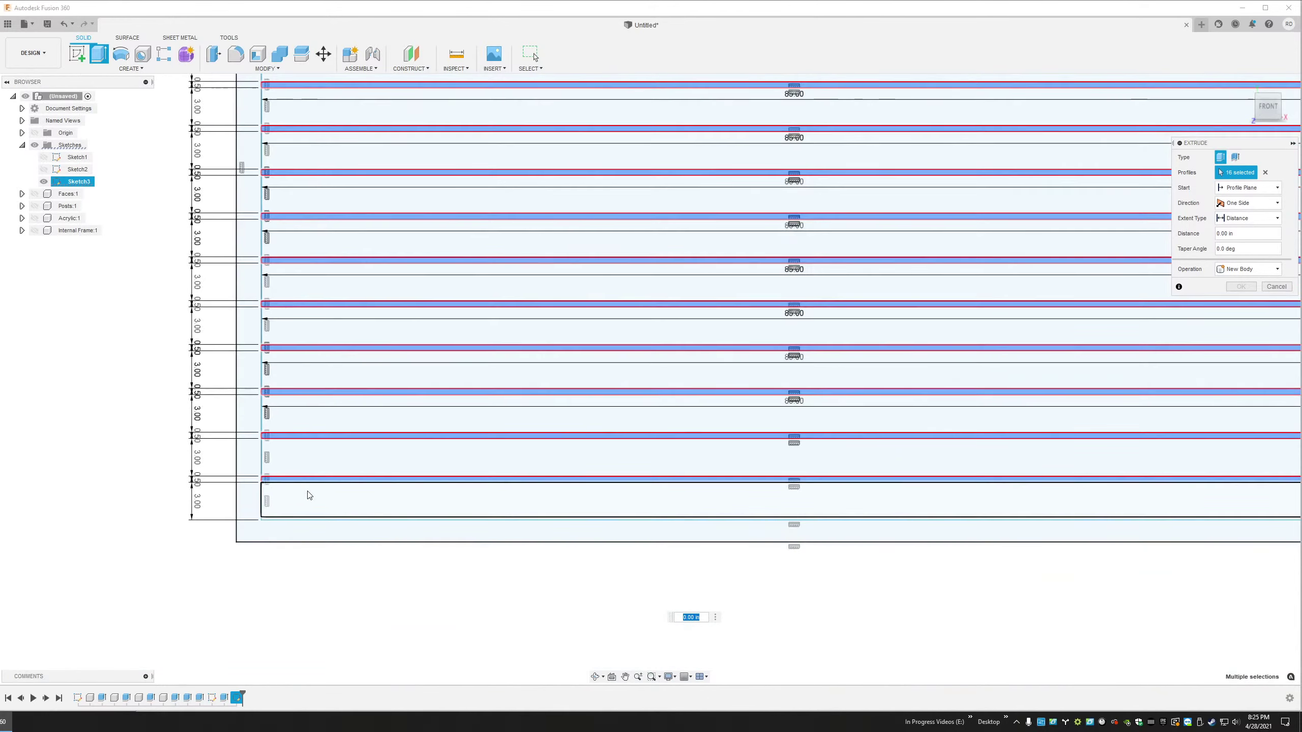
type("m")
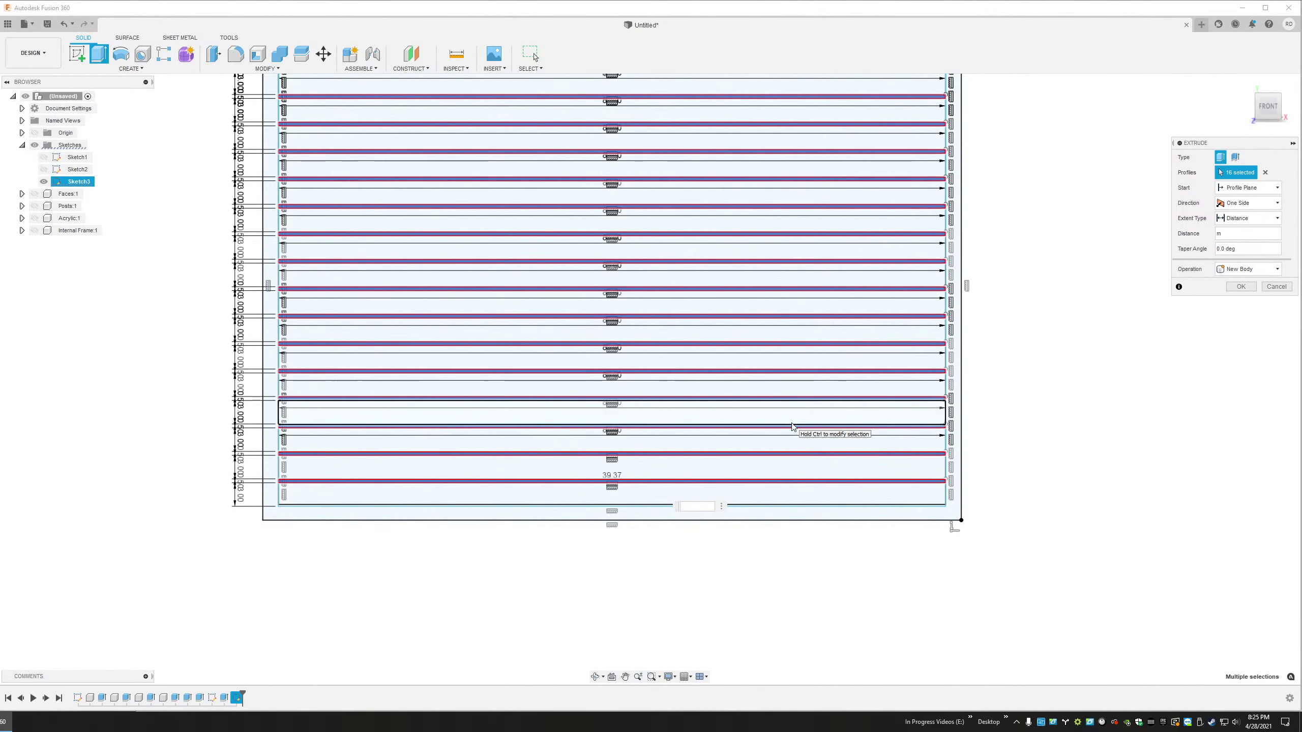
Extrude the selected strips 0.25 in as a new component, starting from an offset of 0.1 in
left_click(1250, 188)
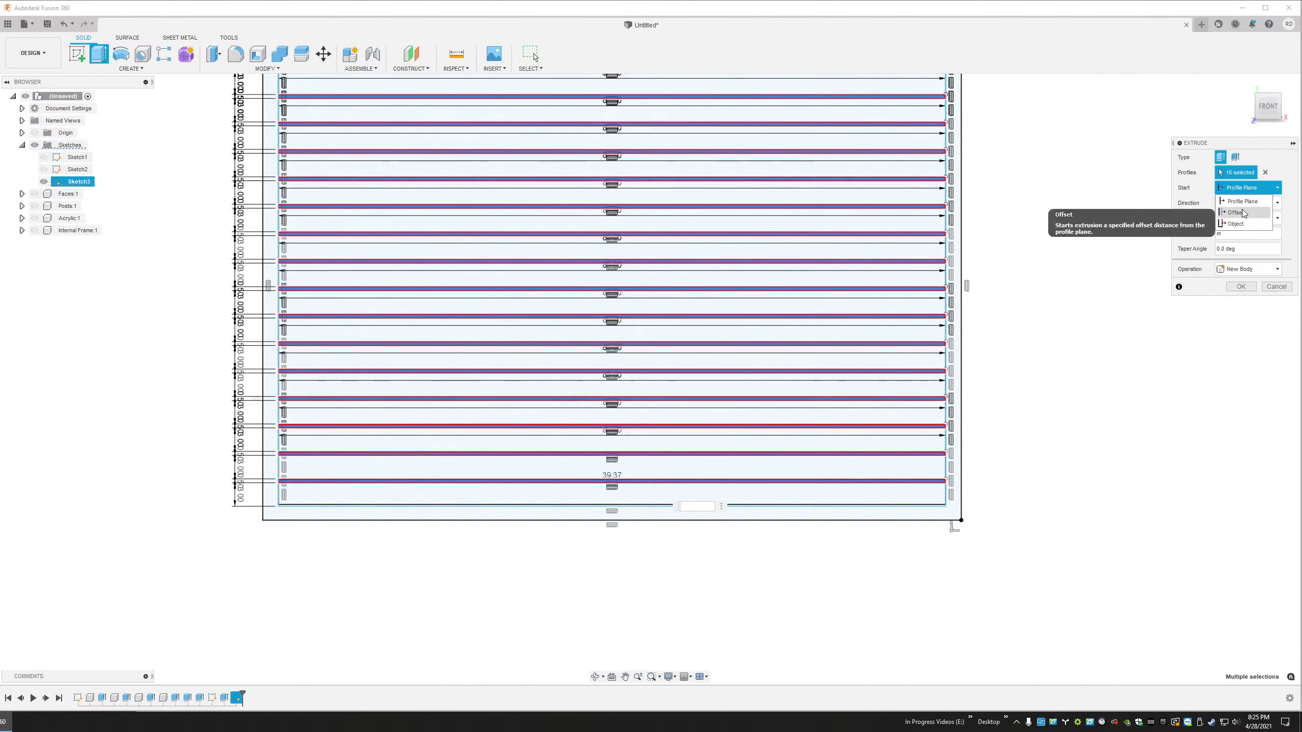
left_click(1243, 213)
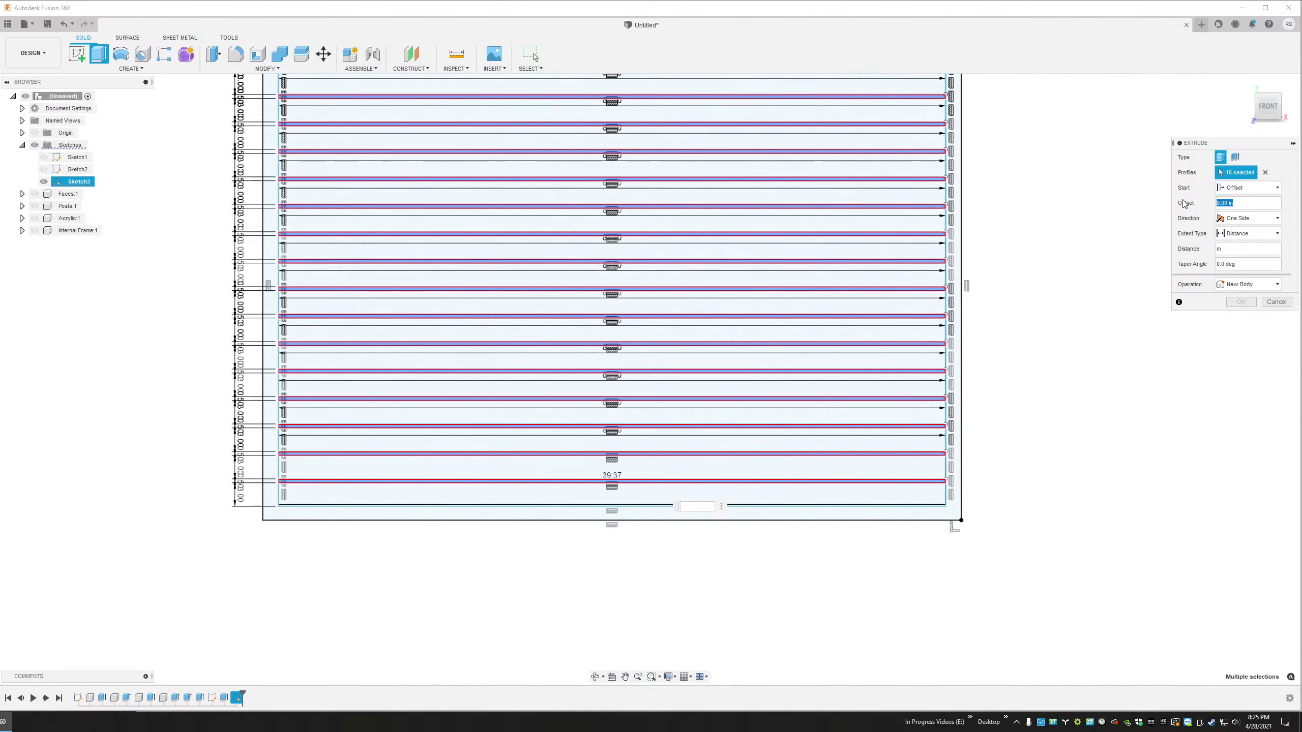
type(".1")
key("Tab")
type(".25")
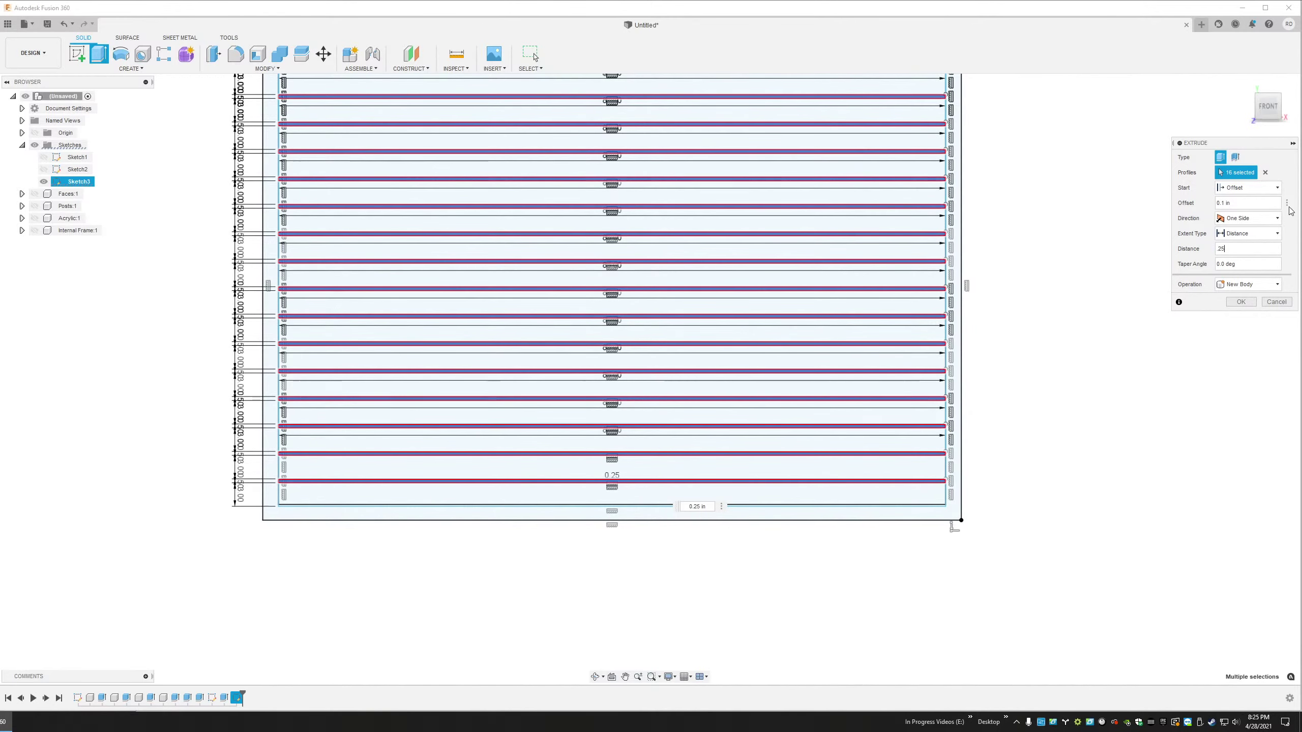
left_click(1249, 284)
left_click(1233, 343)
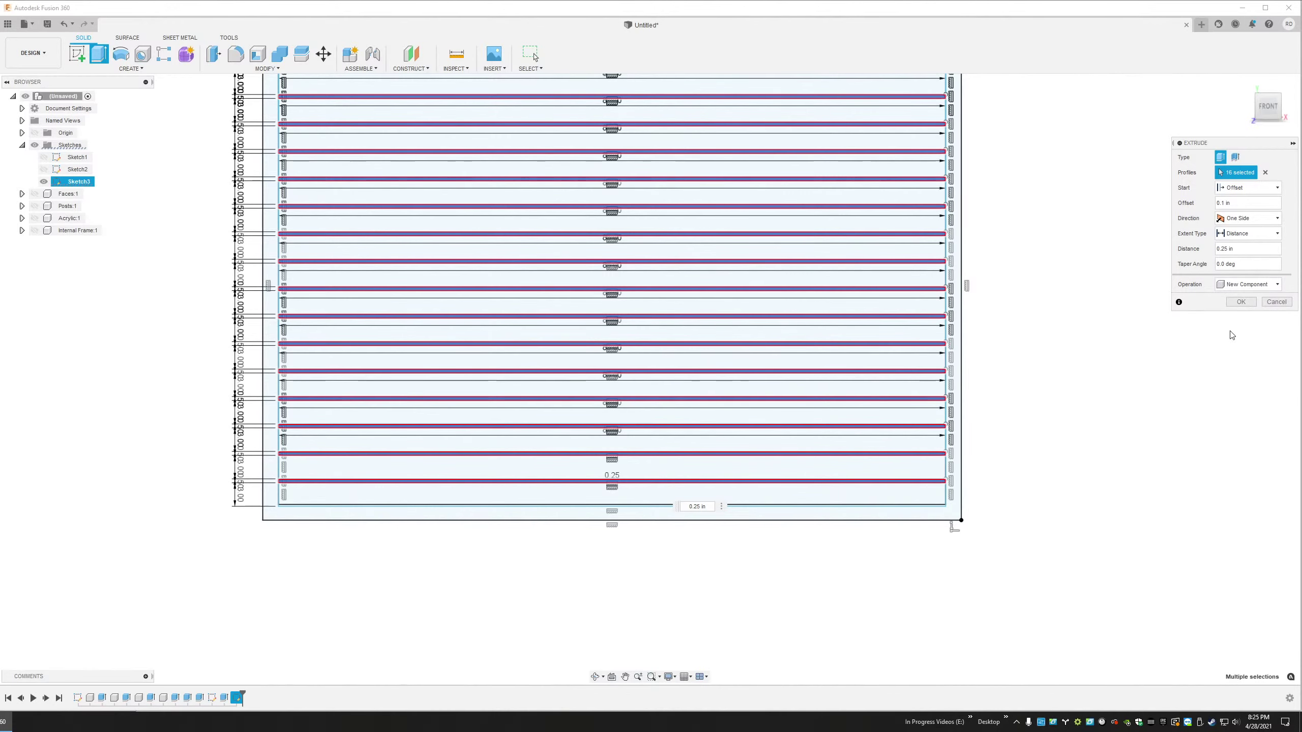
left_click(1241, 302)
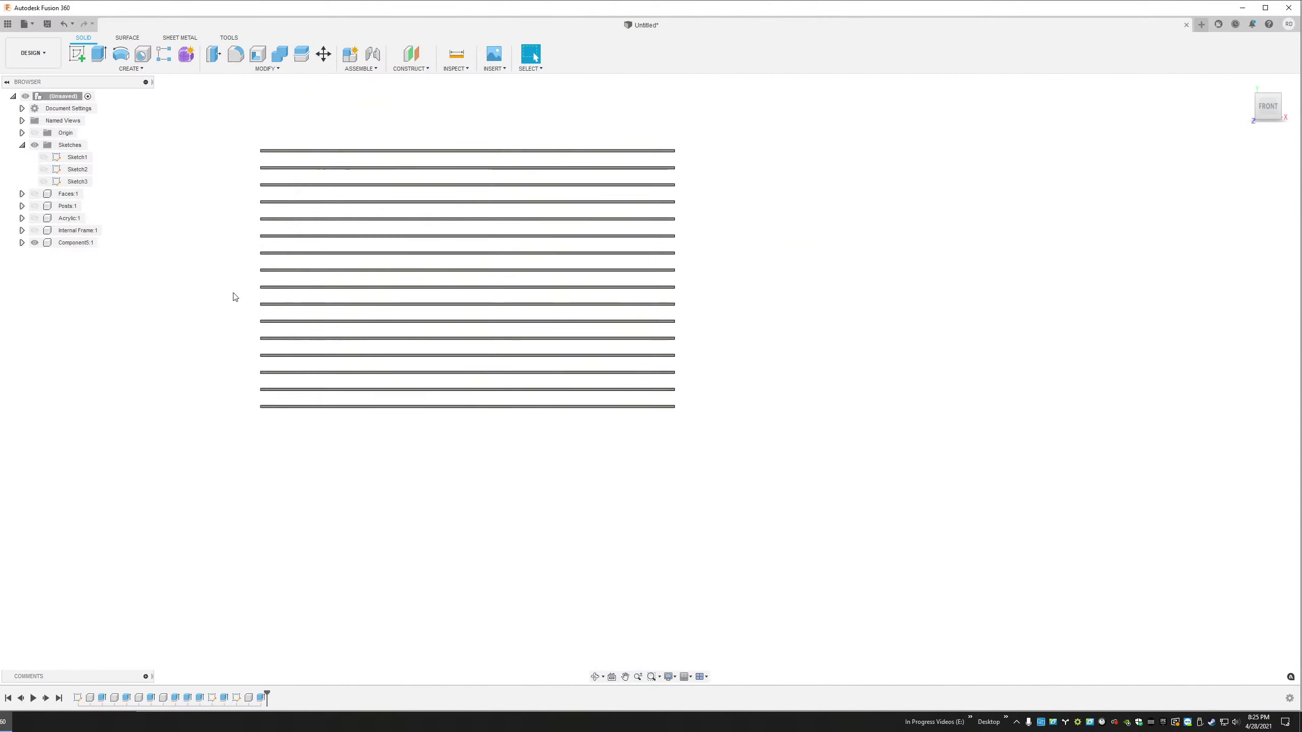
Rename the new strip component as LEDs
middle_click_drag(235, 296, 314, 322, "shift")
scroll(425, 172, "up", 3)
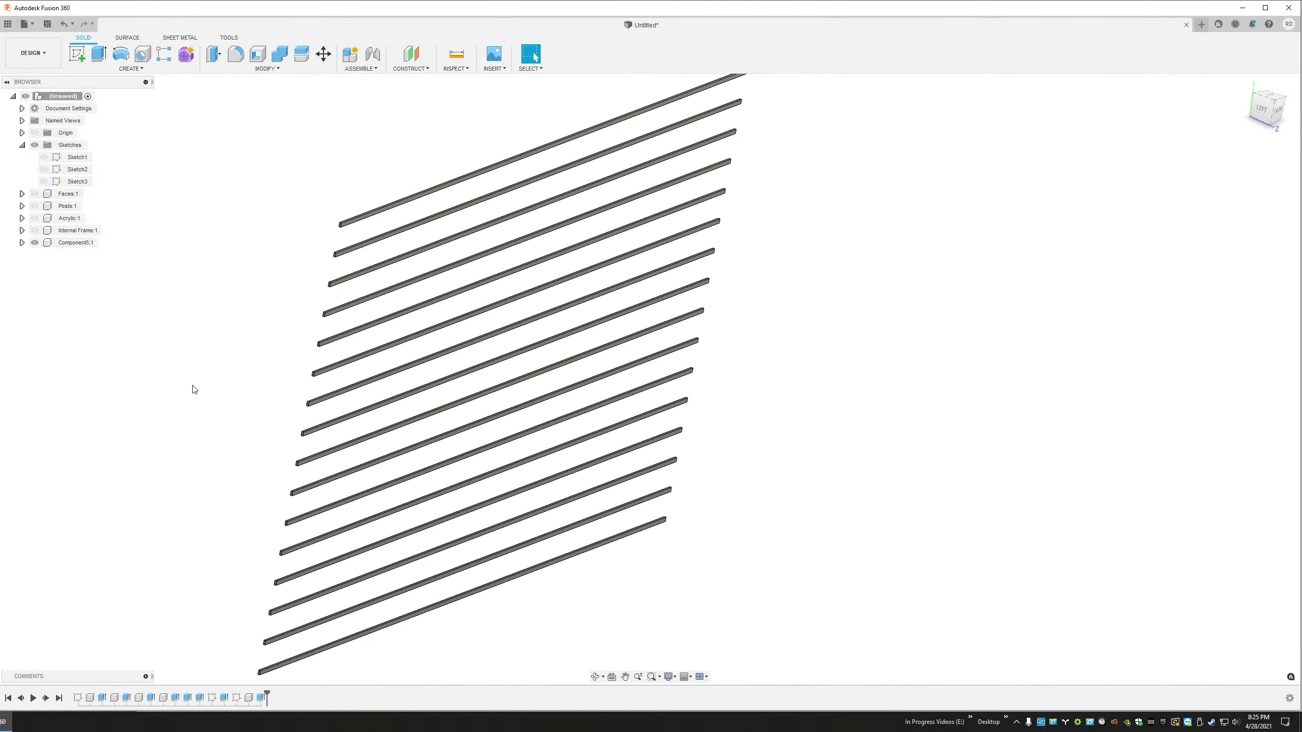
left_click(73, 243)
double_click(71, 243)
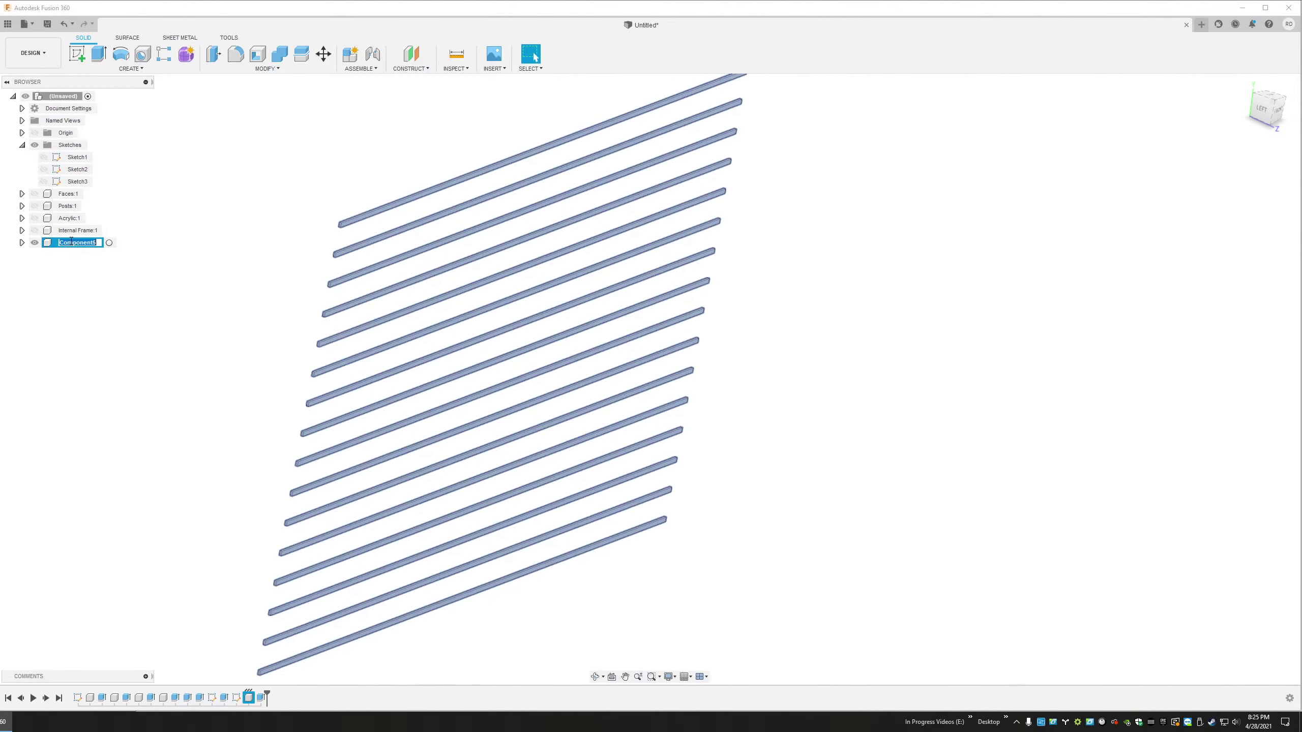
type("LEDs")
key("Return")
Show the Faces, Posts, Acrylic and Internal Frame components again
left_click(35, 194)
left_click(35, 206)
left_click(34, 218)
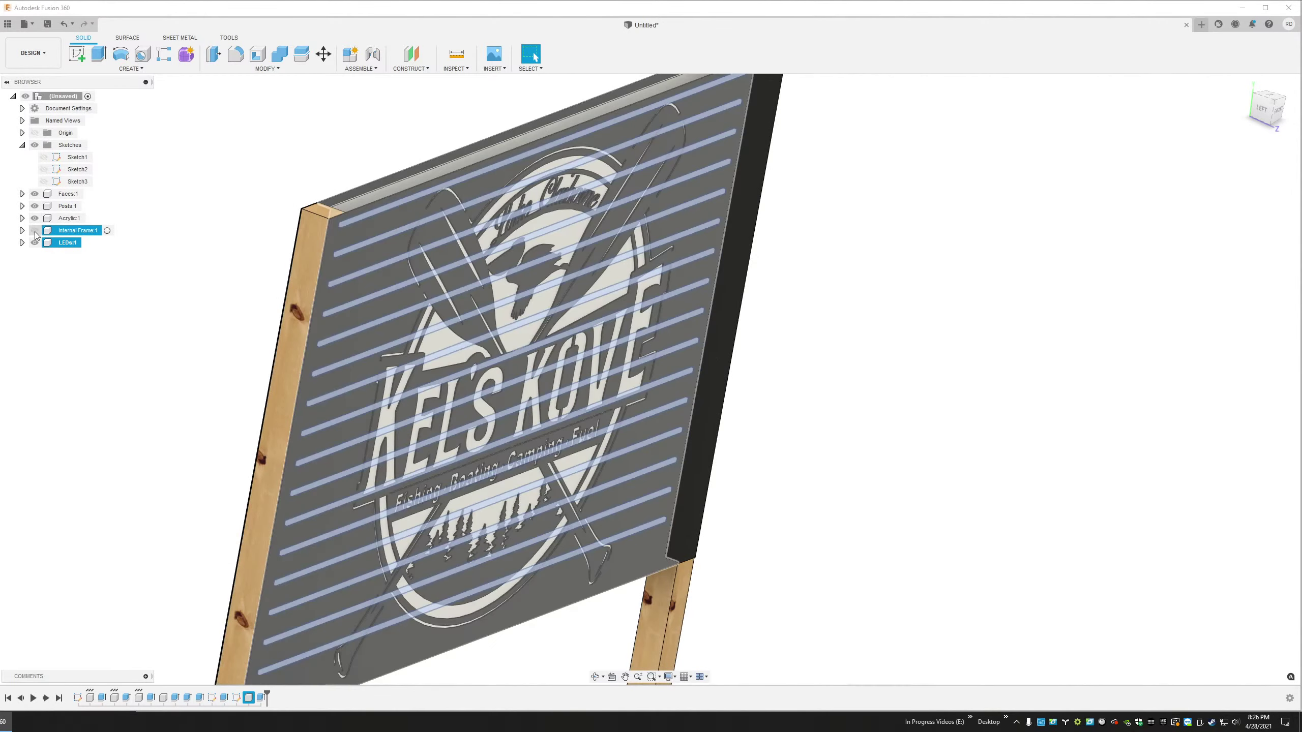
left_click(34, 230)
left_click(252, 258)
scroll(251, 258, "down", 2)
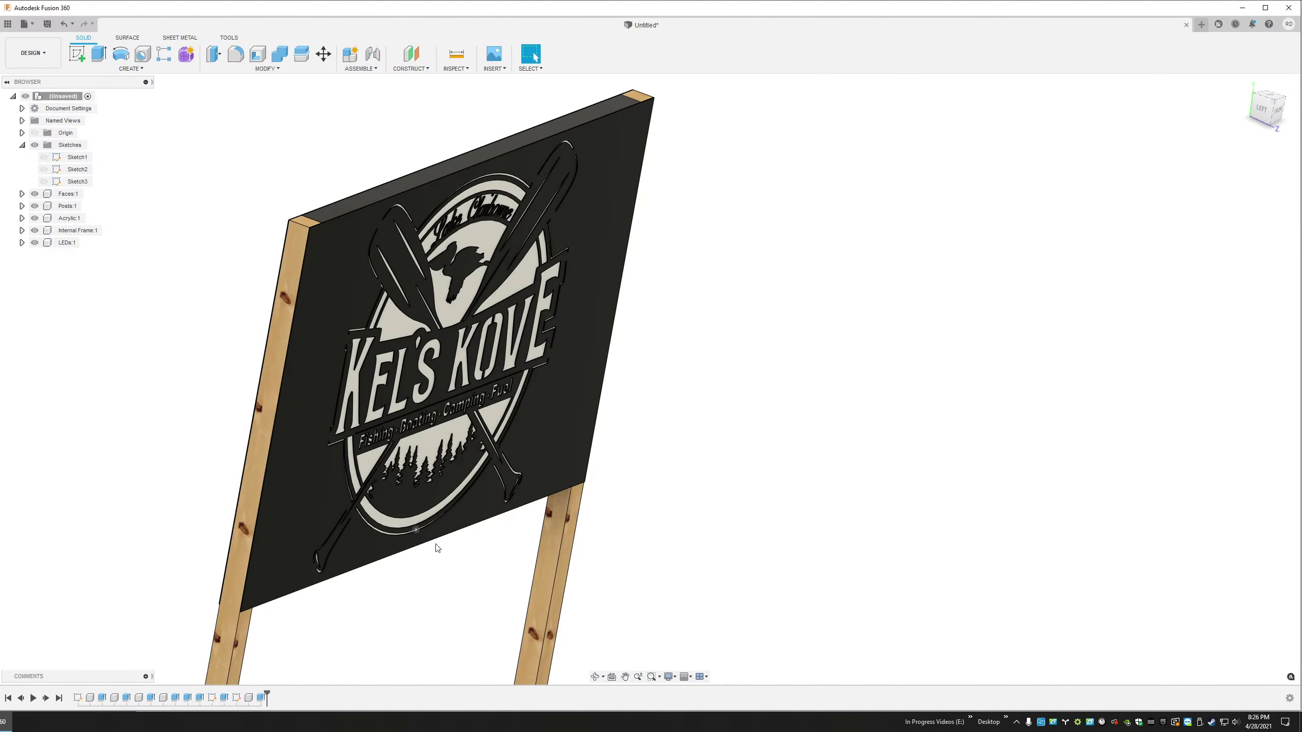
middle_click_drag(464, 579, 439, 571, "shift")
Search the appearance library for "led" and apply a white SMD LED appearance to the LEDs component
key("a")
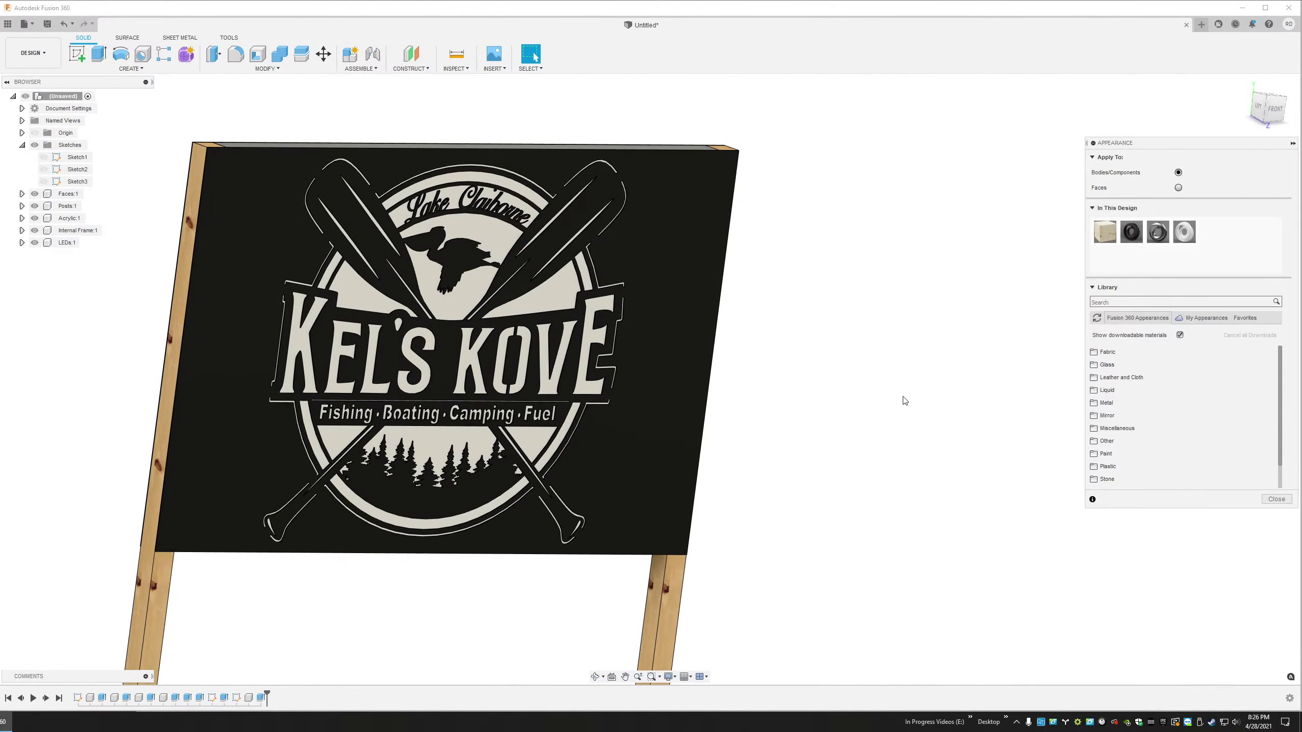
left_click(1149, 303)
type("led")
key("Return")
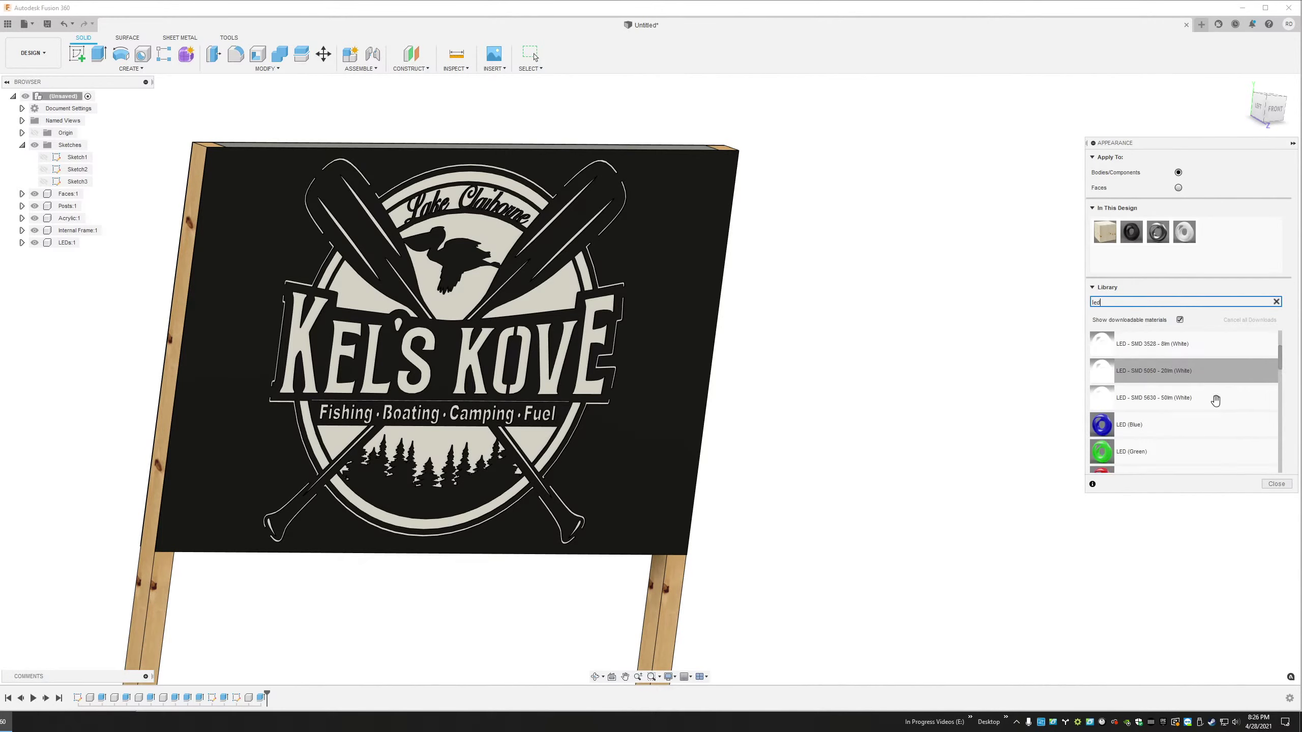
left_click(1146, 387)
left_click_drag(1146, 387, 67, 246)
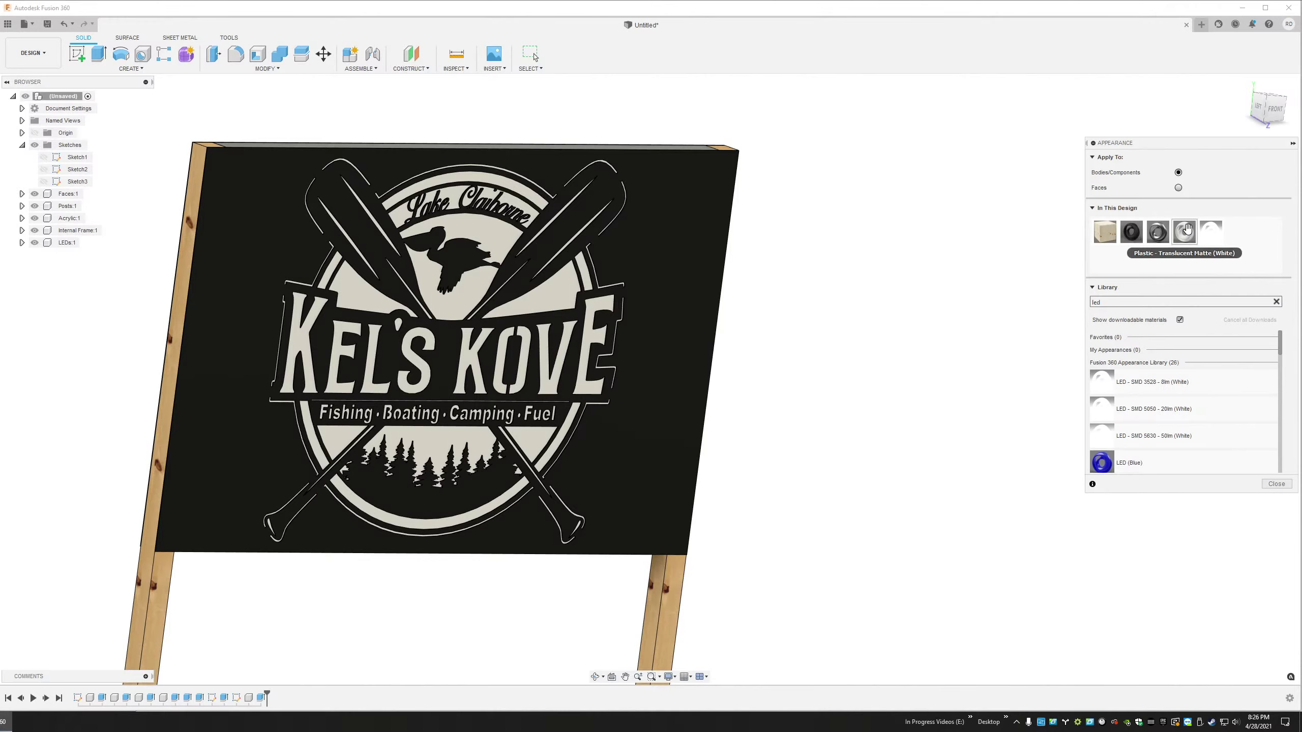
left_click_drag(1187, 230, 271, 187)
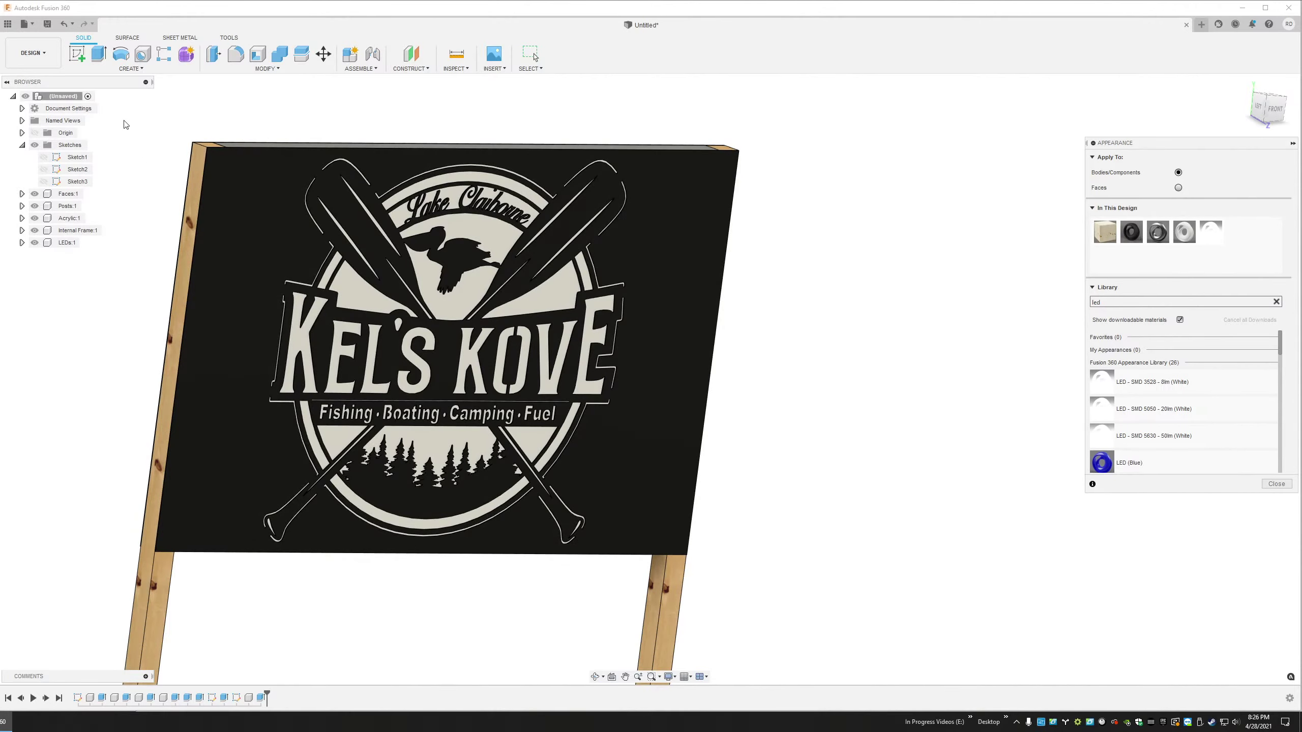
Switch the sign design to the Render workspace
scroll(158, 161, "down", 5)
middle_click_drag(361, 347, 543, 451)
scroll(507, 361, "up", 3)
scroll(508, 363, "up", 2)
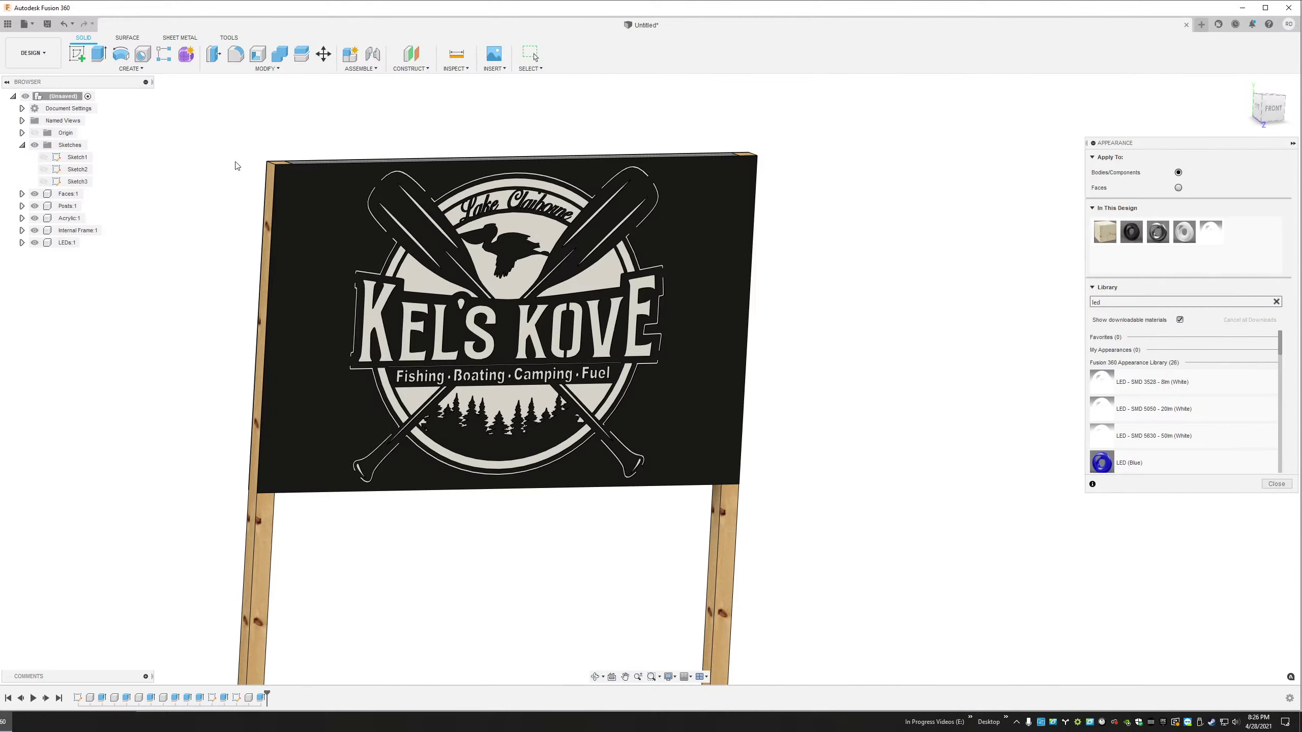
left_click(33, 52)
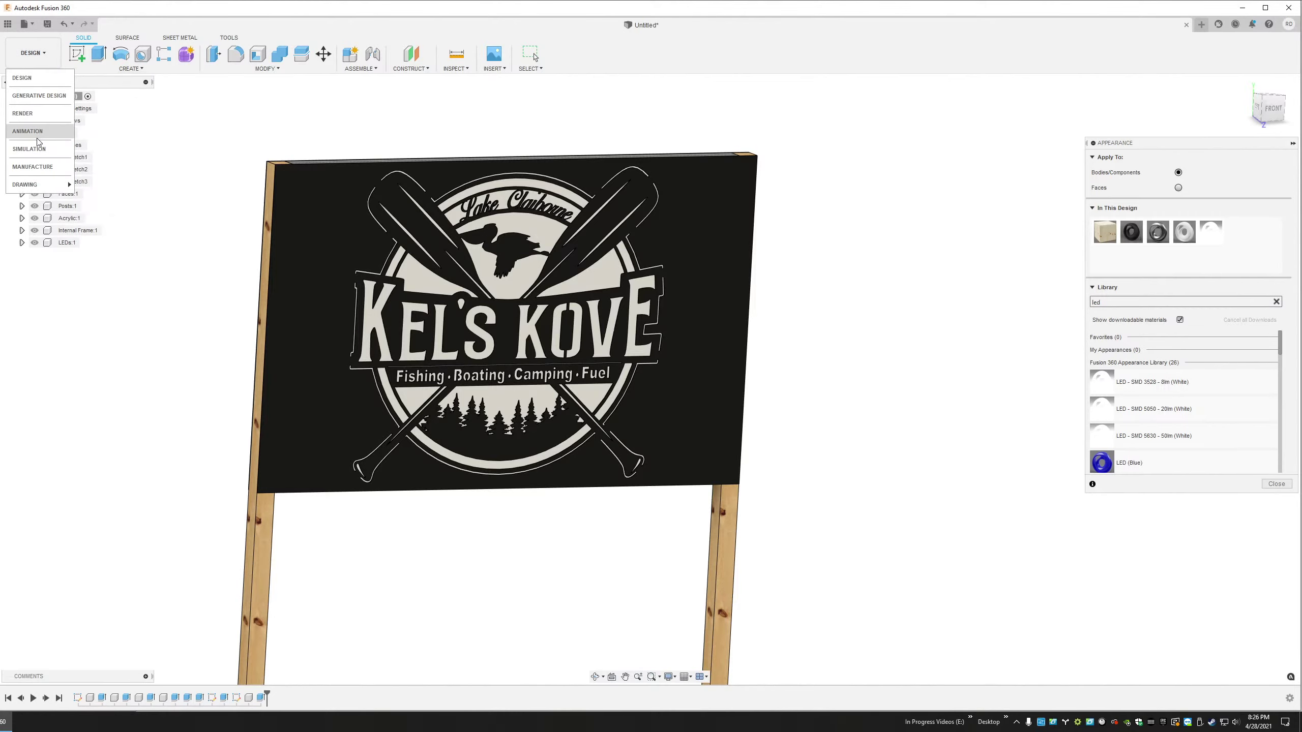
left_click(38, 117)
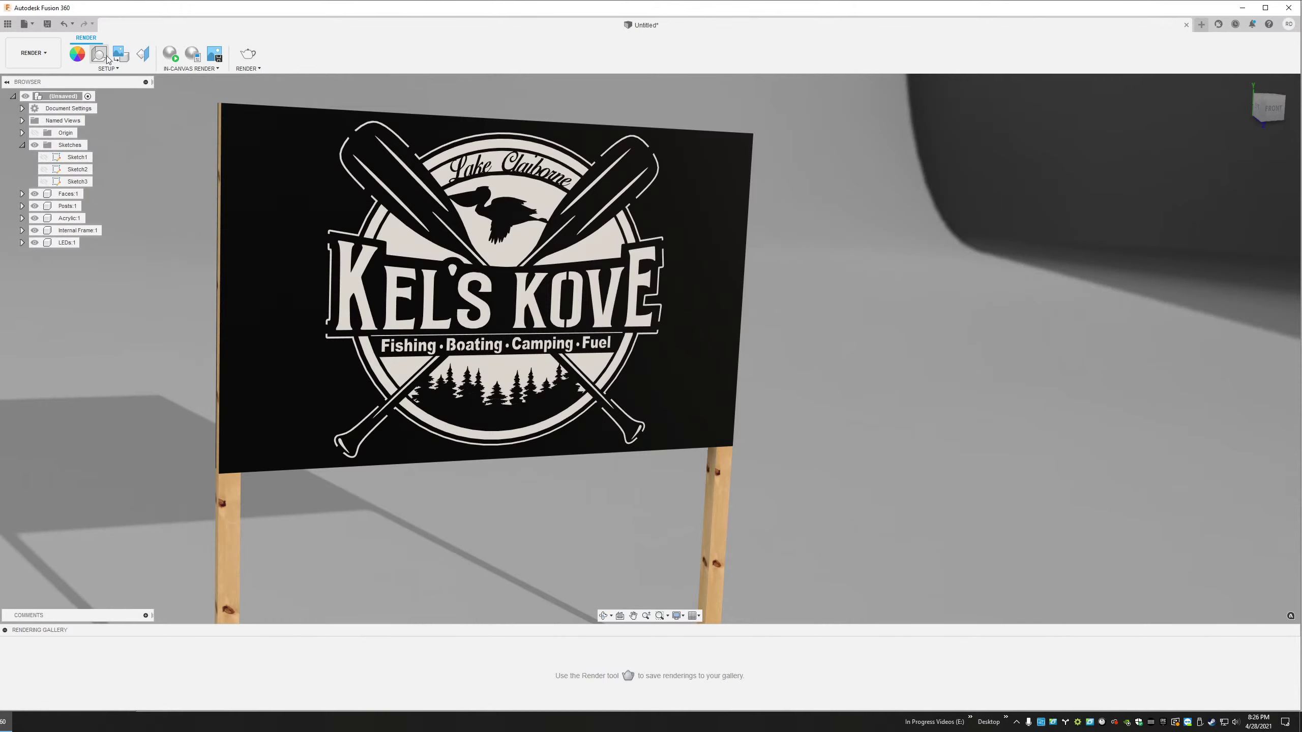
Set the render scene's environment to Crossroads from the environment library
left_click(100, 53)
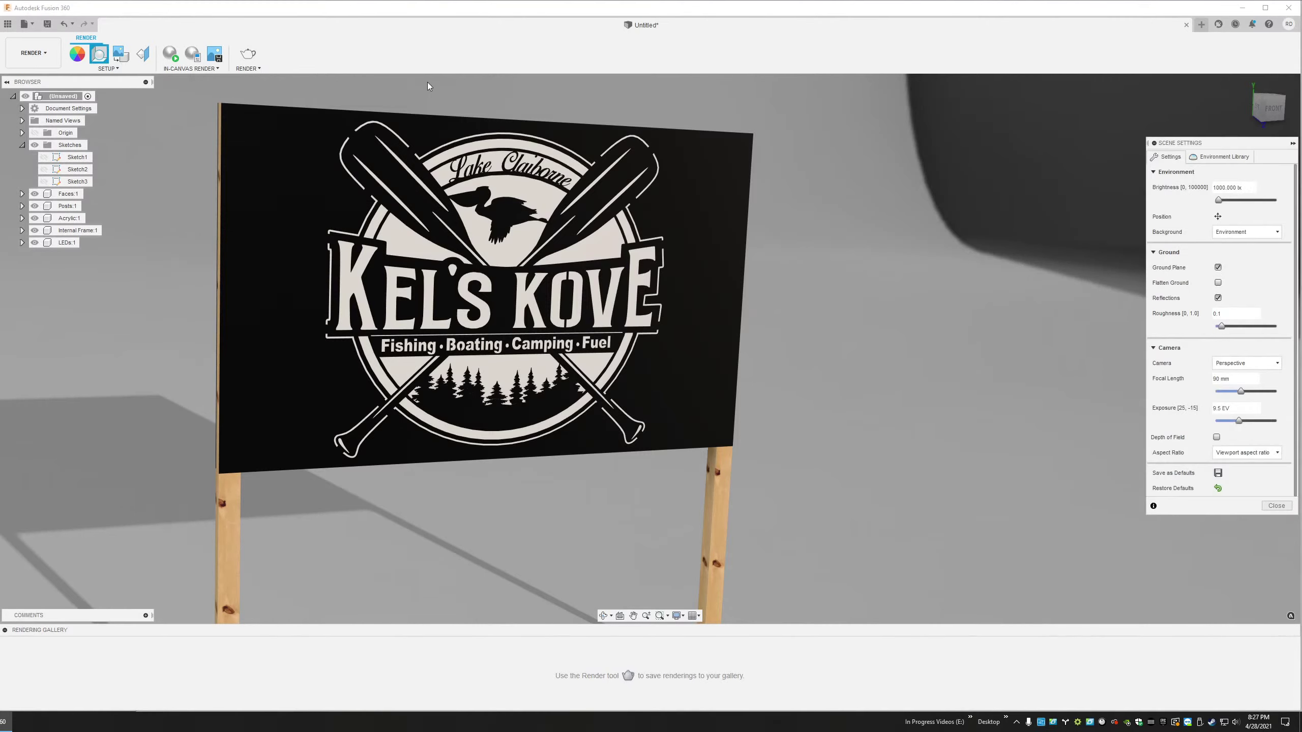
left_click(1220, 157)
double_click(1226, 294)
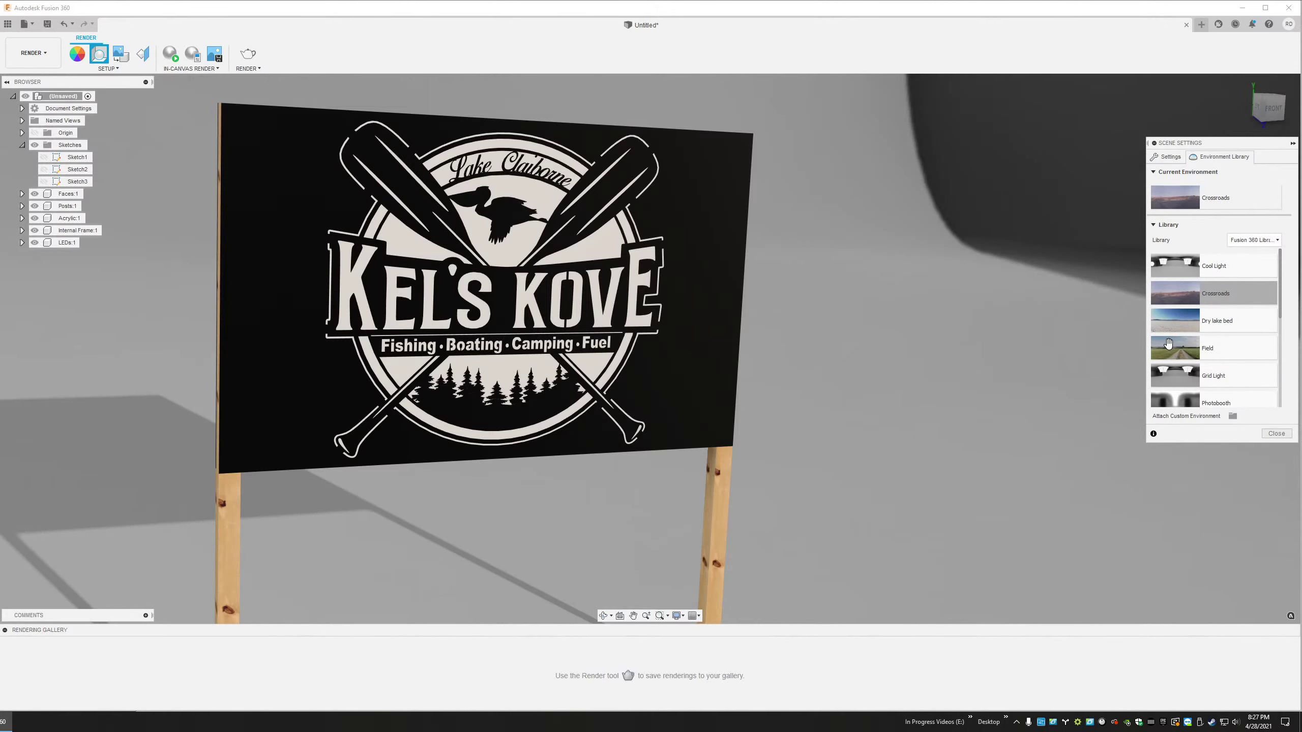
left_click(1193, 337)
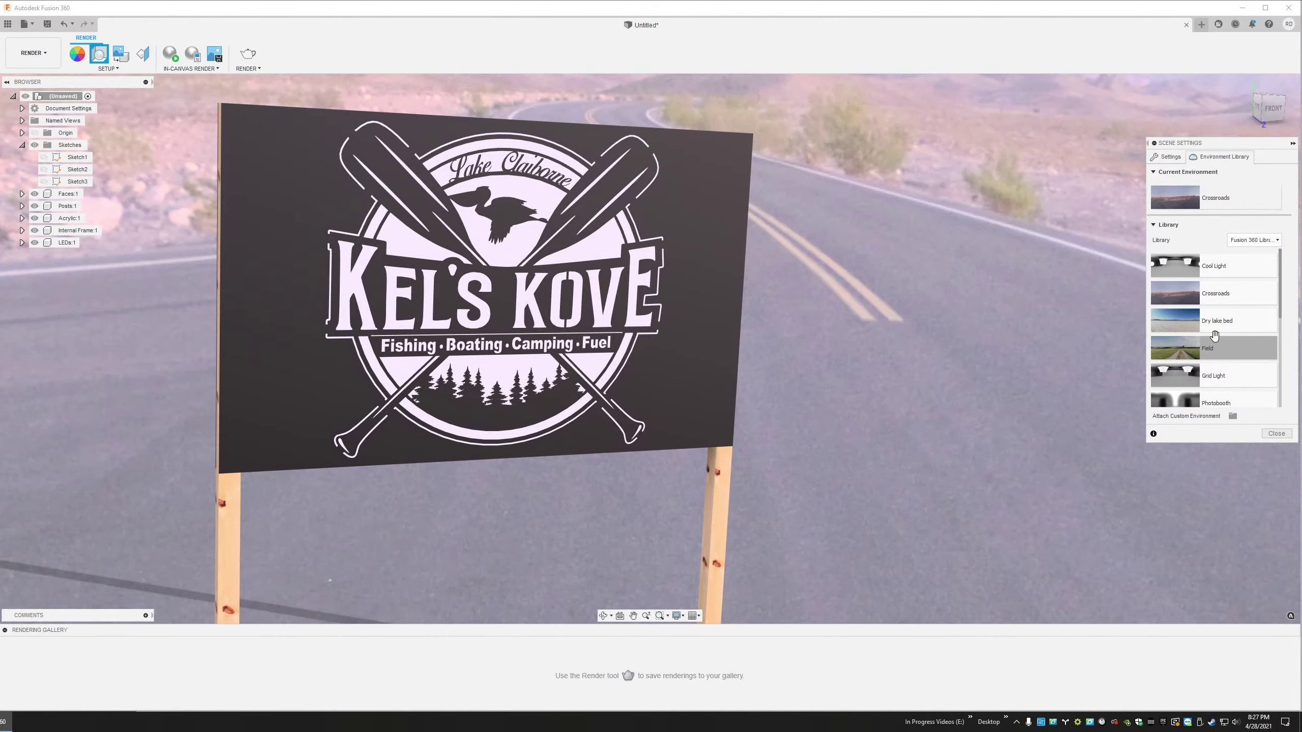
Set the render scene's environment to Dry lake bed and bring the sign face and the horizon into view
double_click(1195, 322)
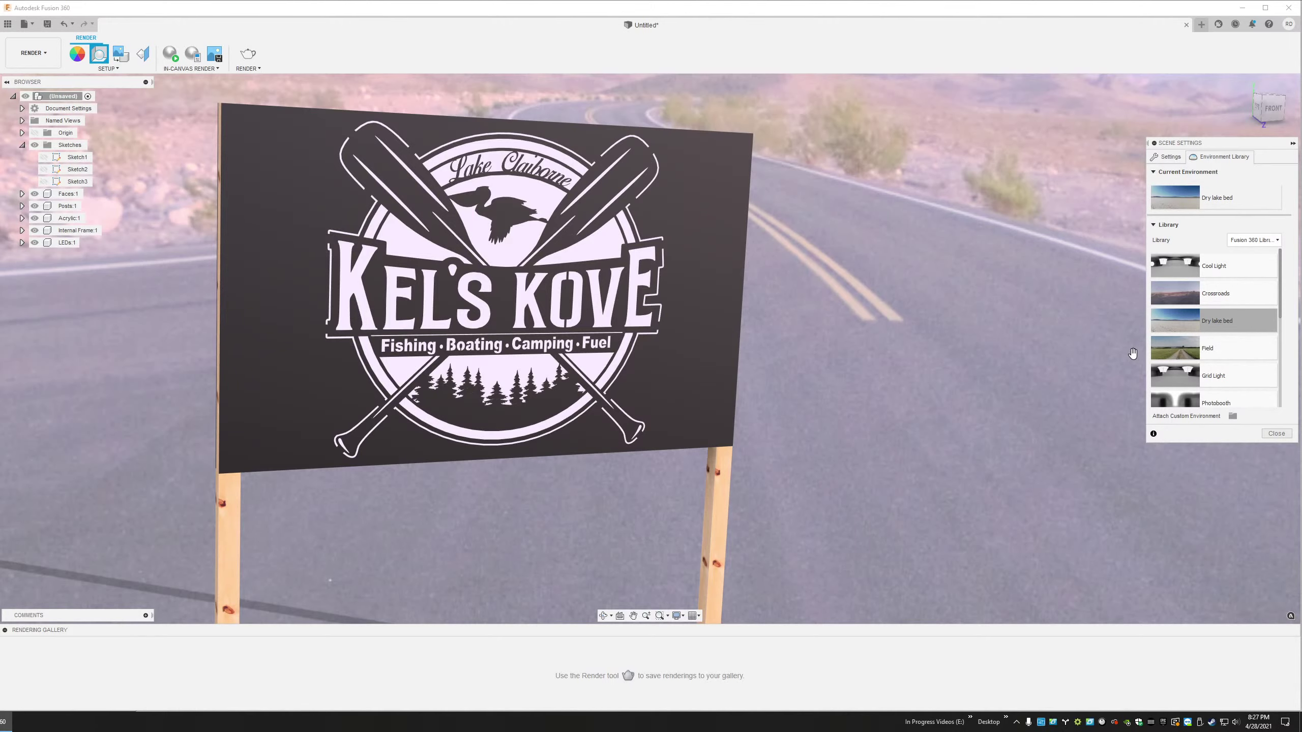
scroll(625, 440, "down", 7)
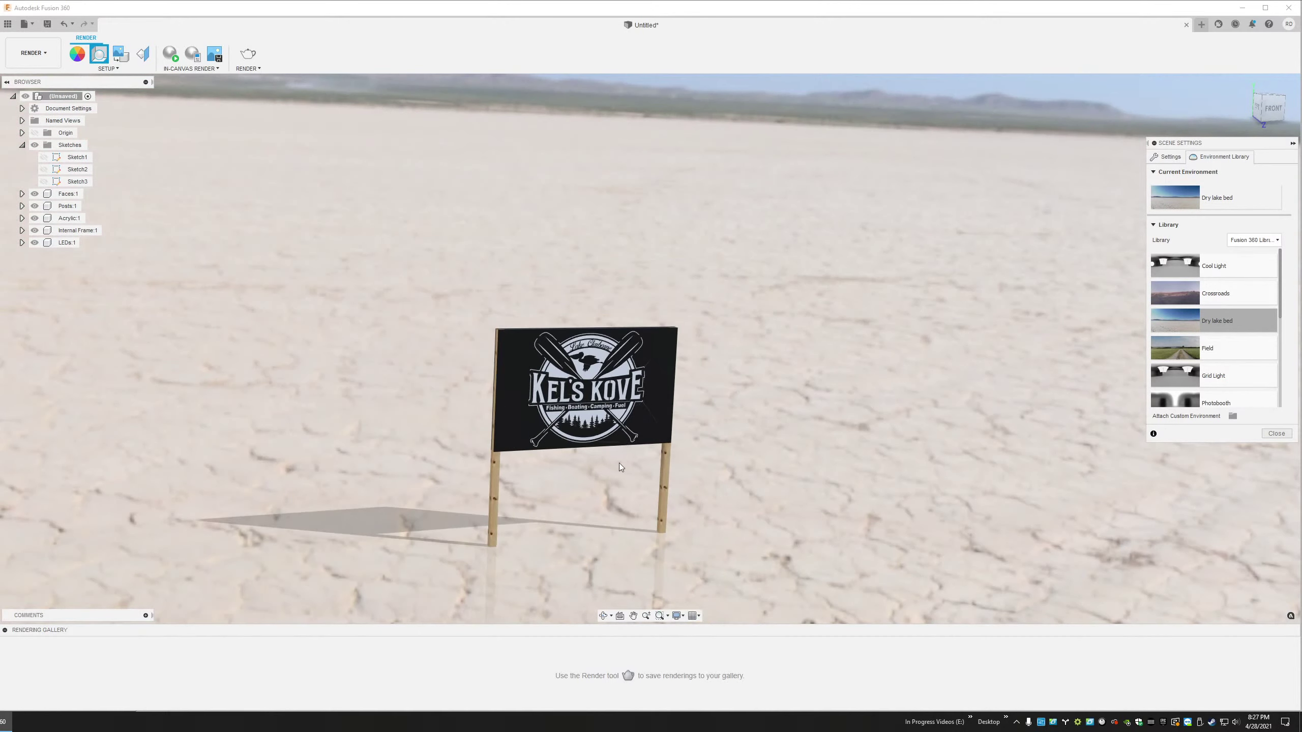
mouse_move(622, 466)
middle_mouse_down("shift")
mouse_move(618, 438)
mouse_move(617, 460)
middle_mouse_up("shift")
scroll(571, 379, "up", 6)
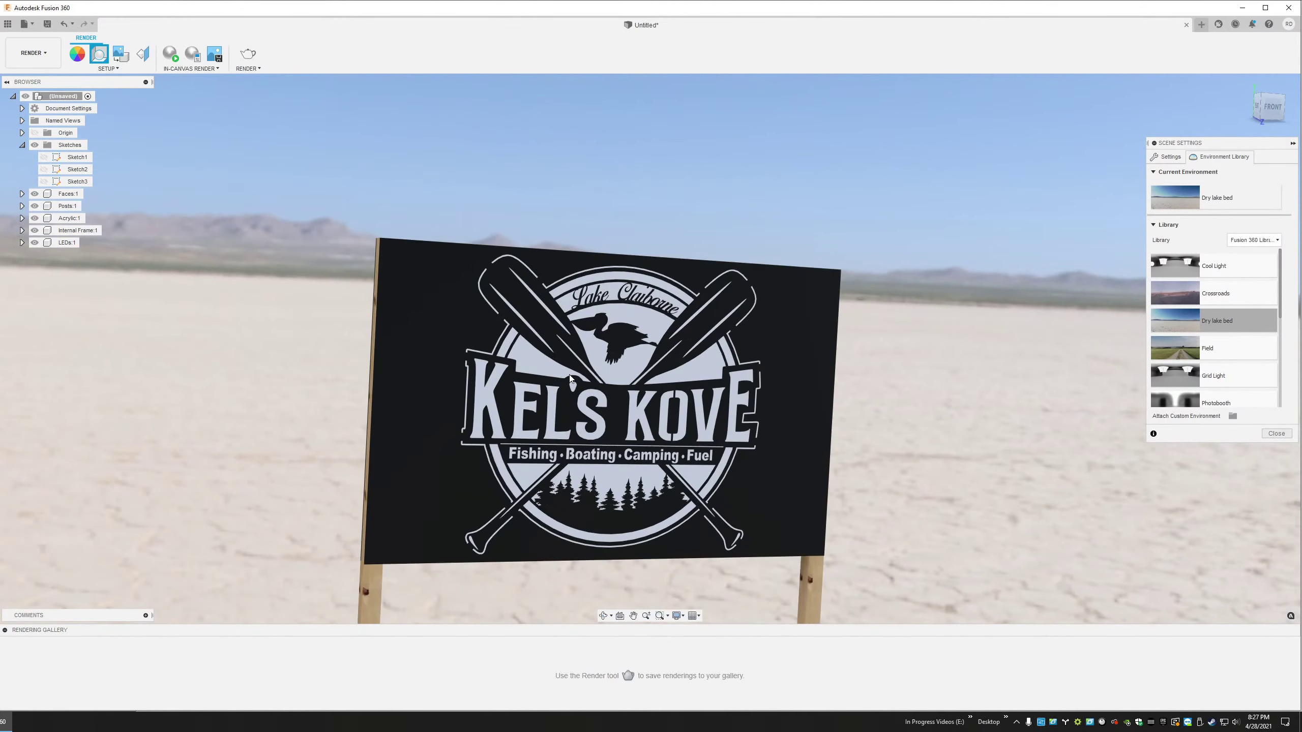
middle_click_drag(664, 395, 619, 372)
scroll(599, 405, "up", 1)
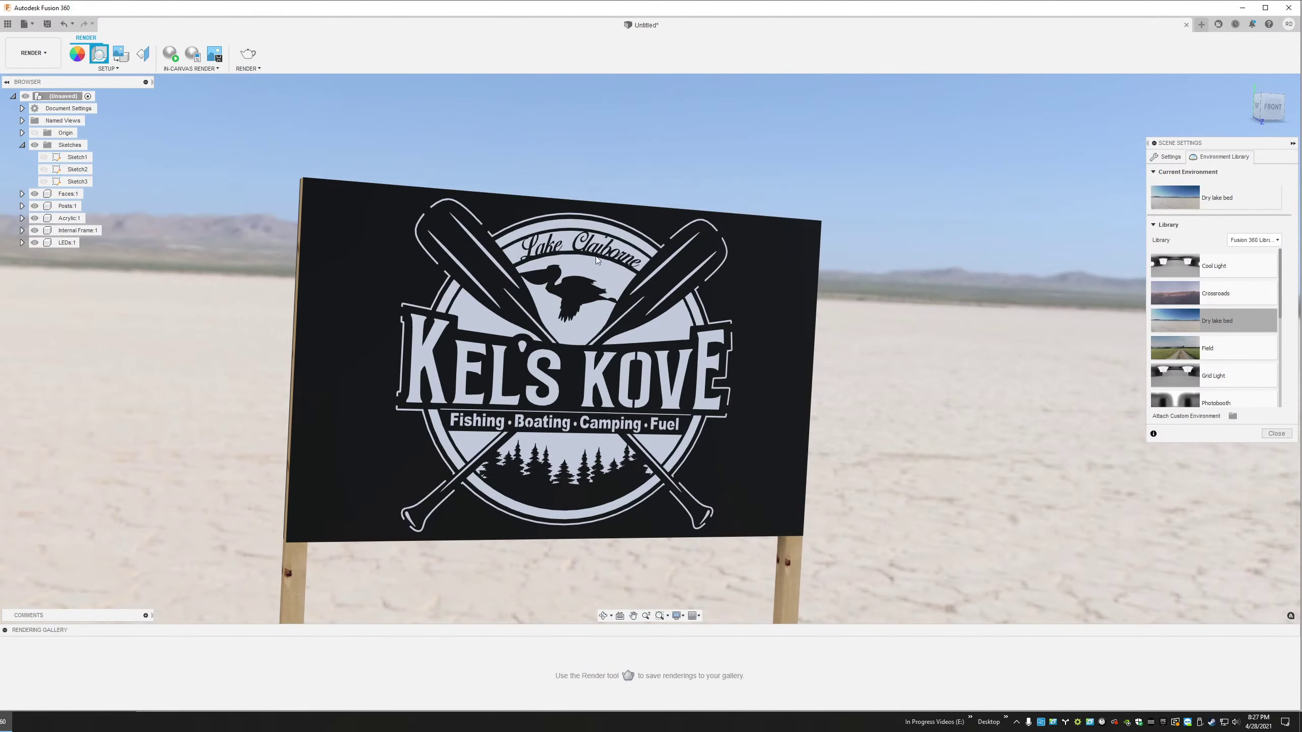
middle_click_drag(468, 411, 506, 410)
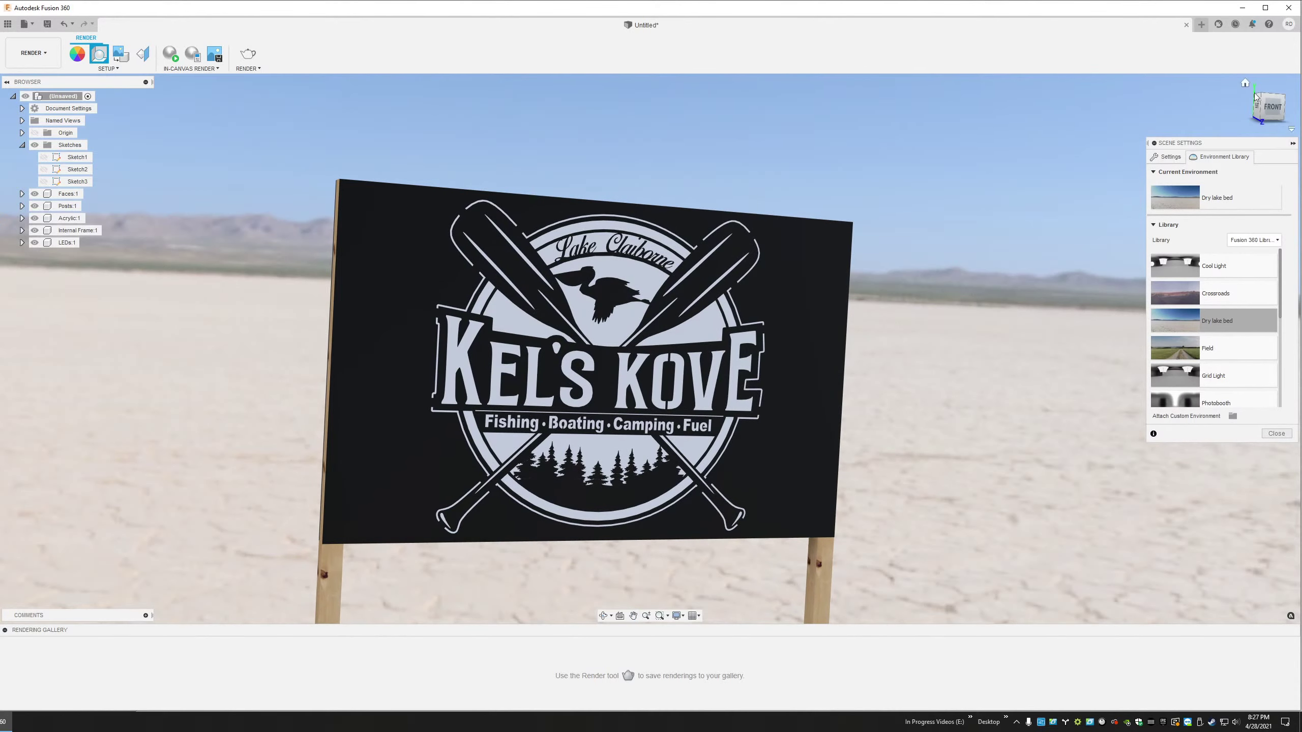
Frame the sign from a low front angle against the sky and start an in-canvas render
left_click(1271, 105)
middle_click_drag(704, 380, 712, 376, "shift")
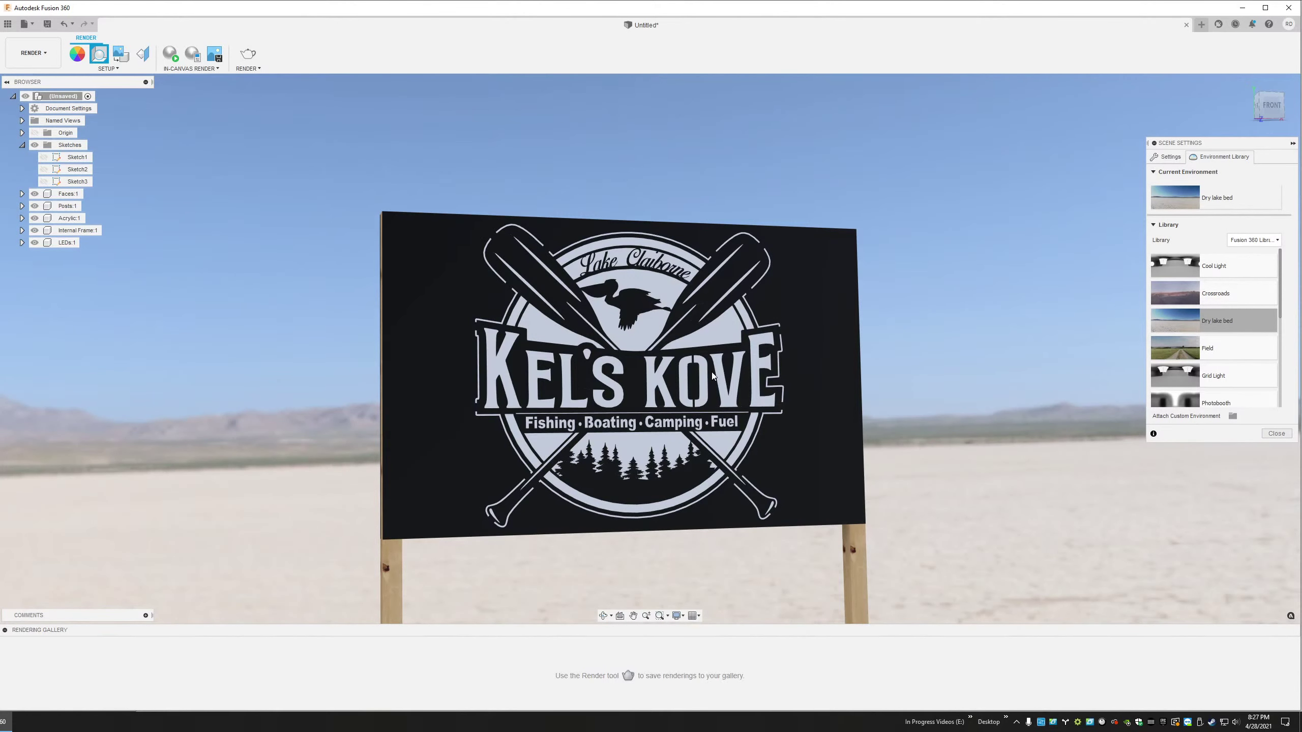
middle_click_drag(675, 429, 681, 425, "shift")
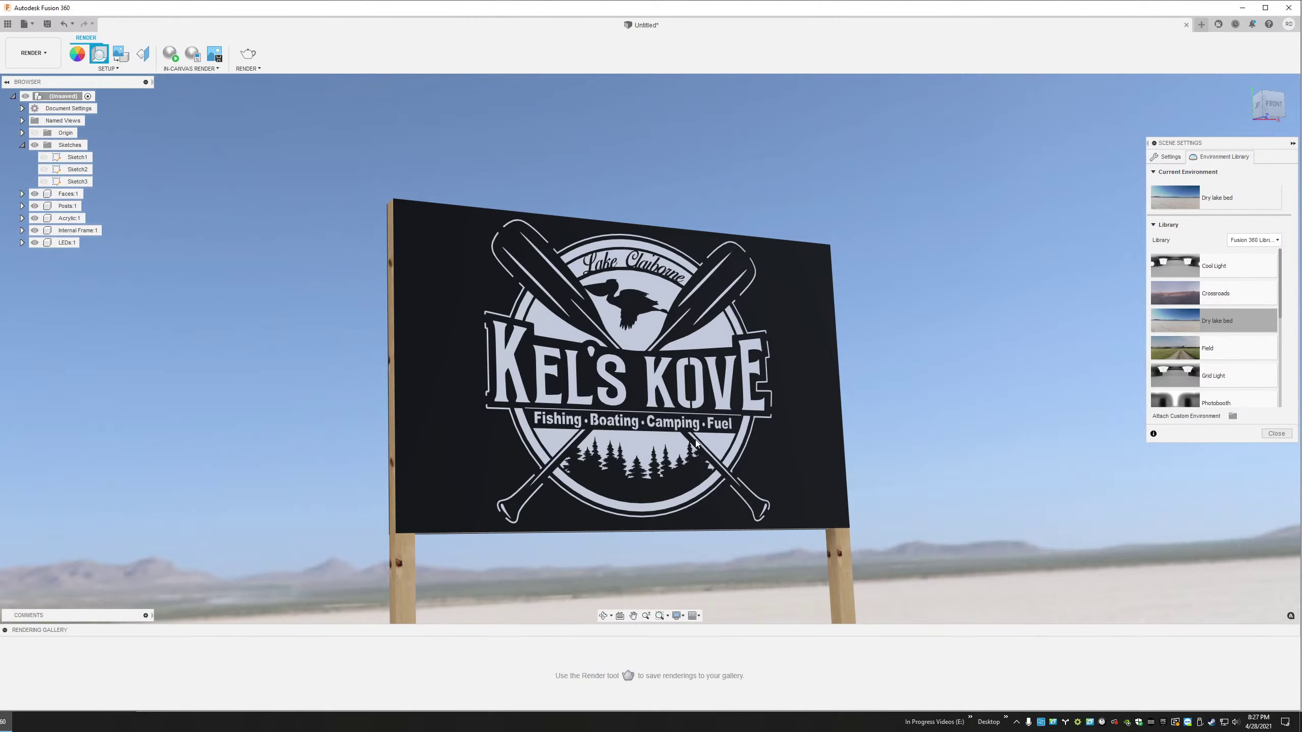
middle_click_drag(888, 507, 887, 547, "shift")
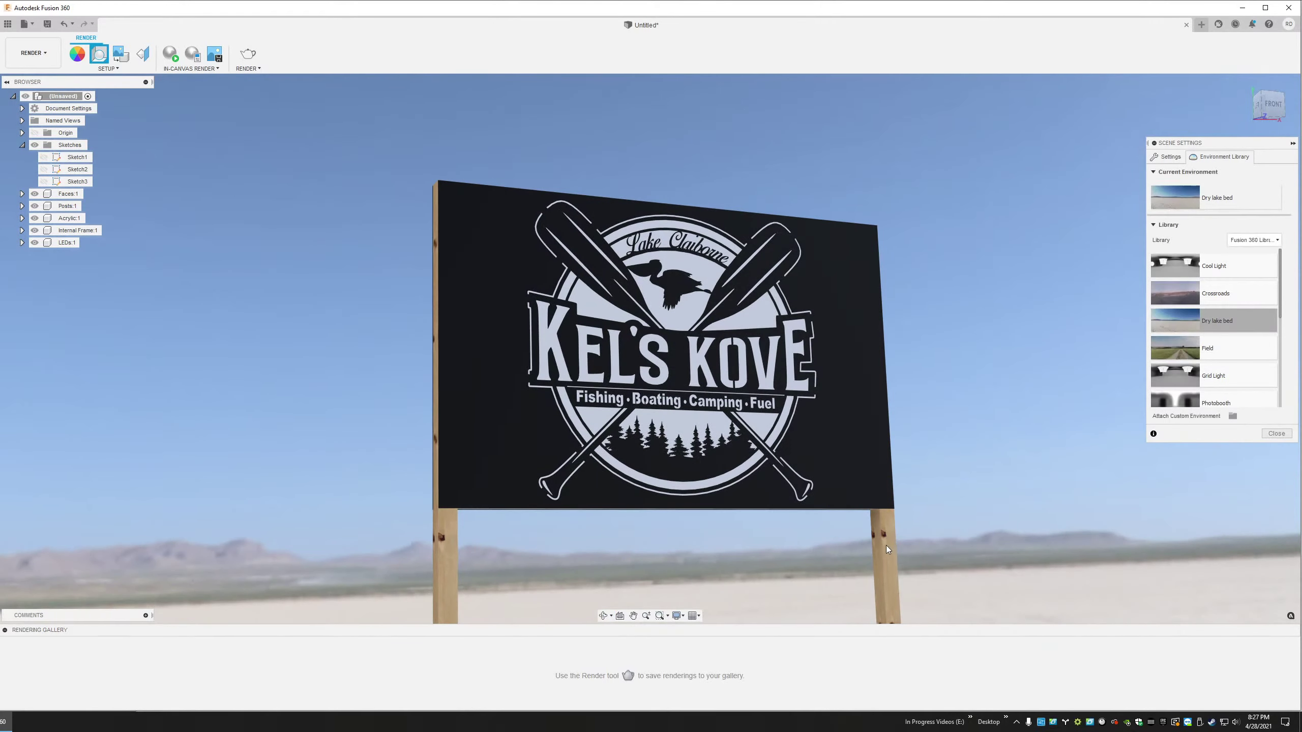
scroll(754, 572, "up", 1)
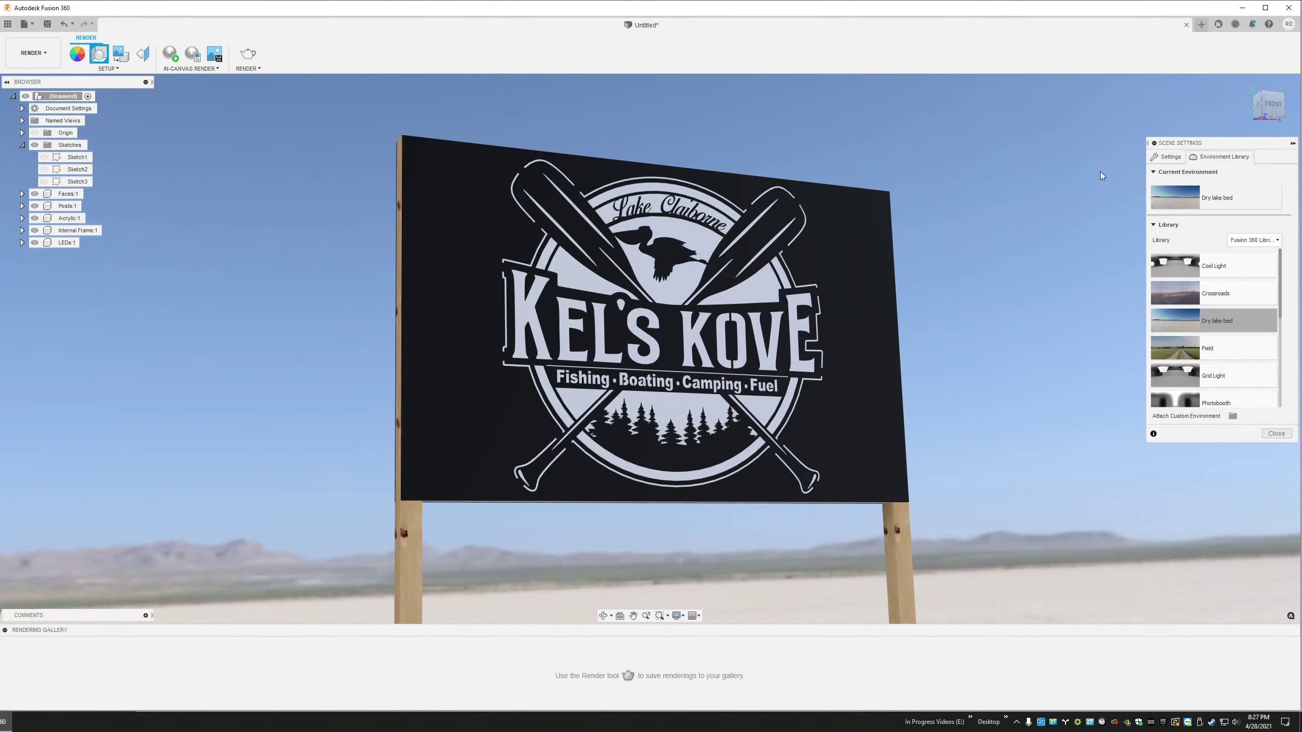
left_click(1168, 157)
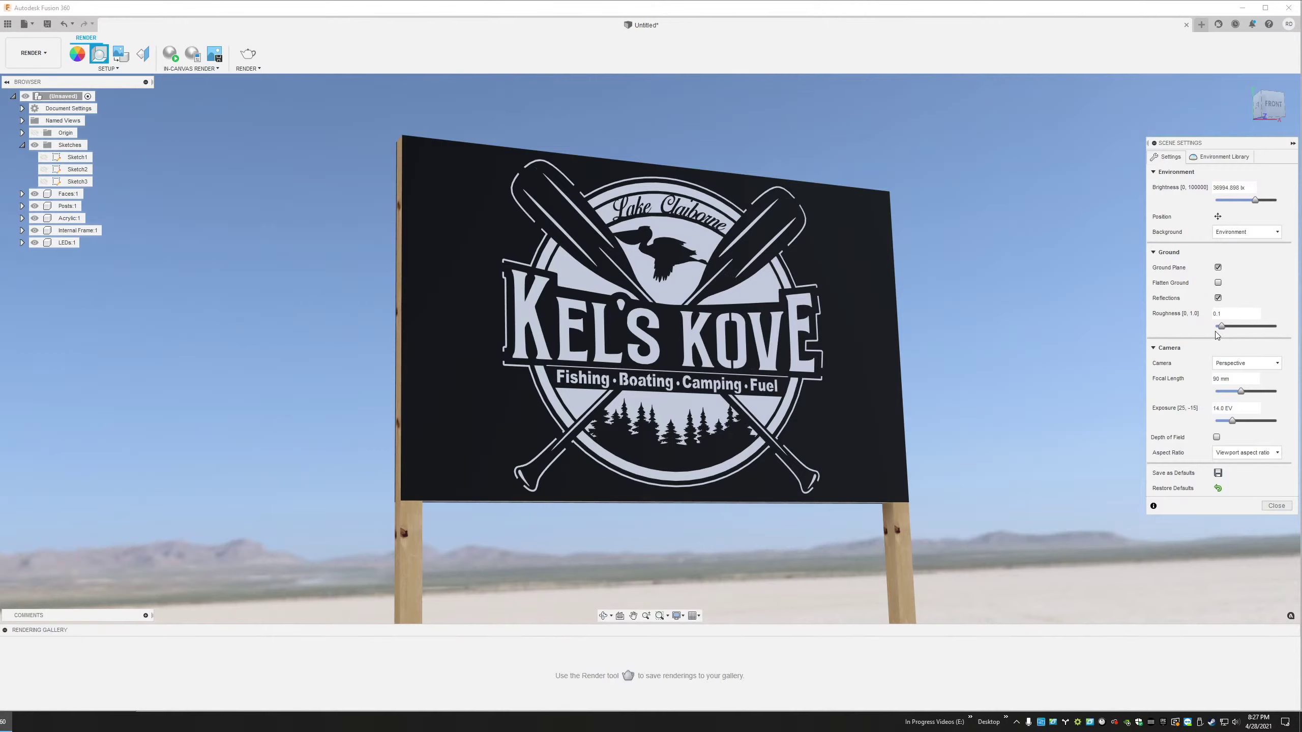
left_click(172, 54)
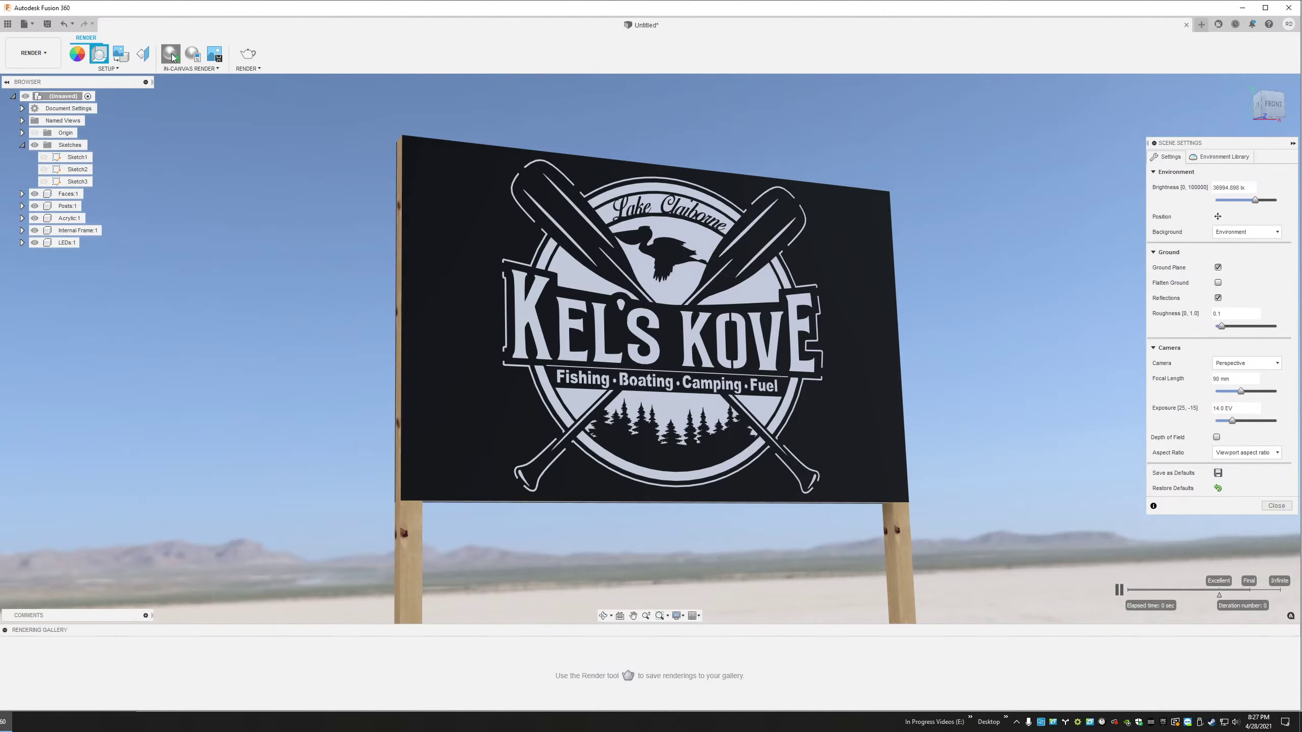
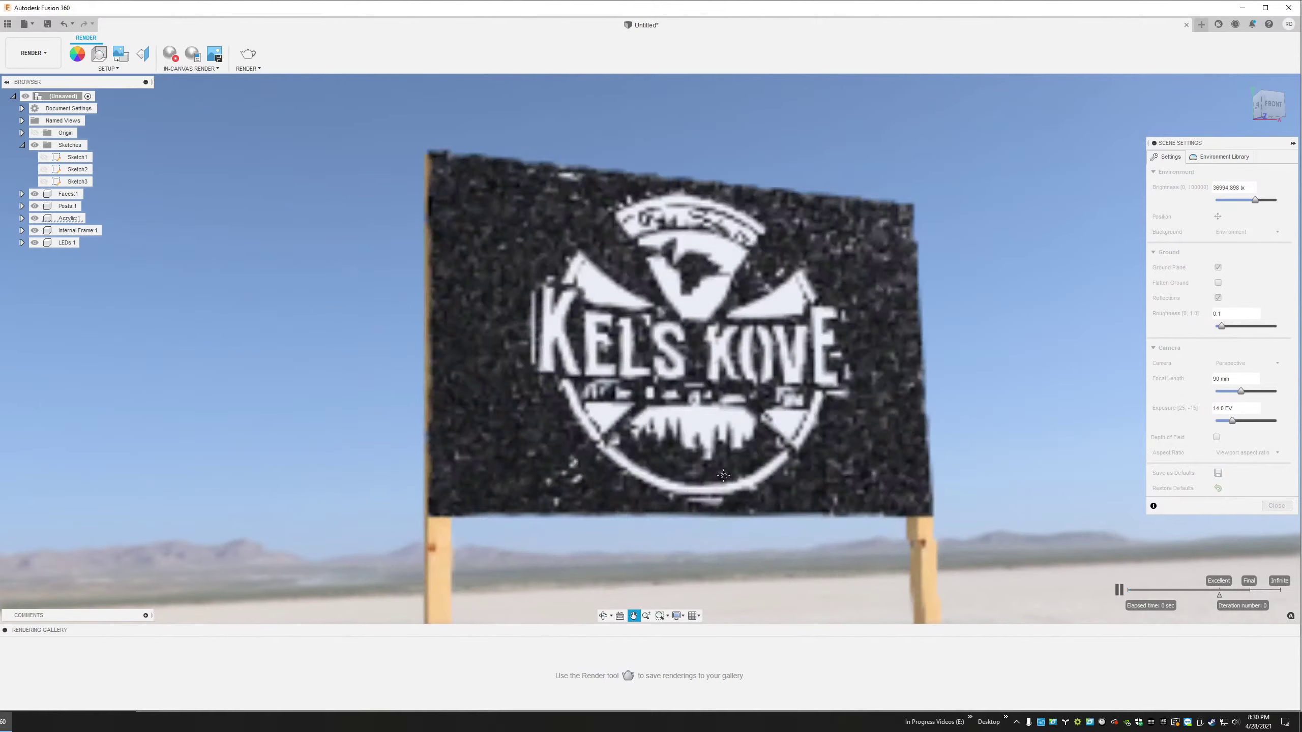
Preview the in-canvas render from above with the whole sign, posts and ground shadow in view, and stop rendering
middle_click_drag(750, 543, 727, 567, "shift")
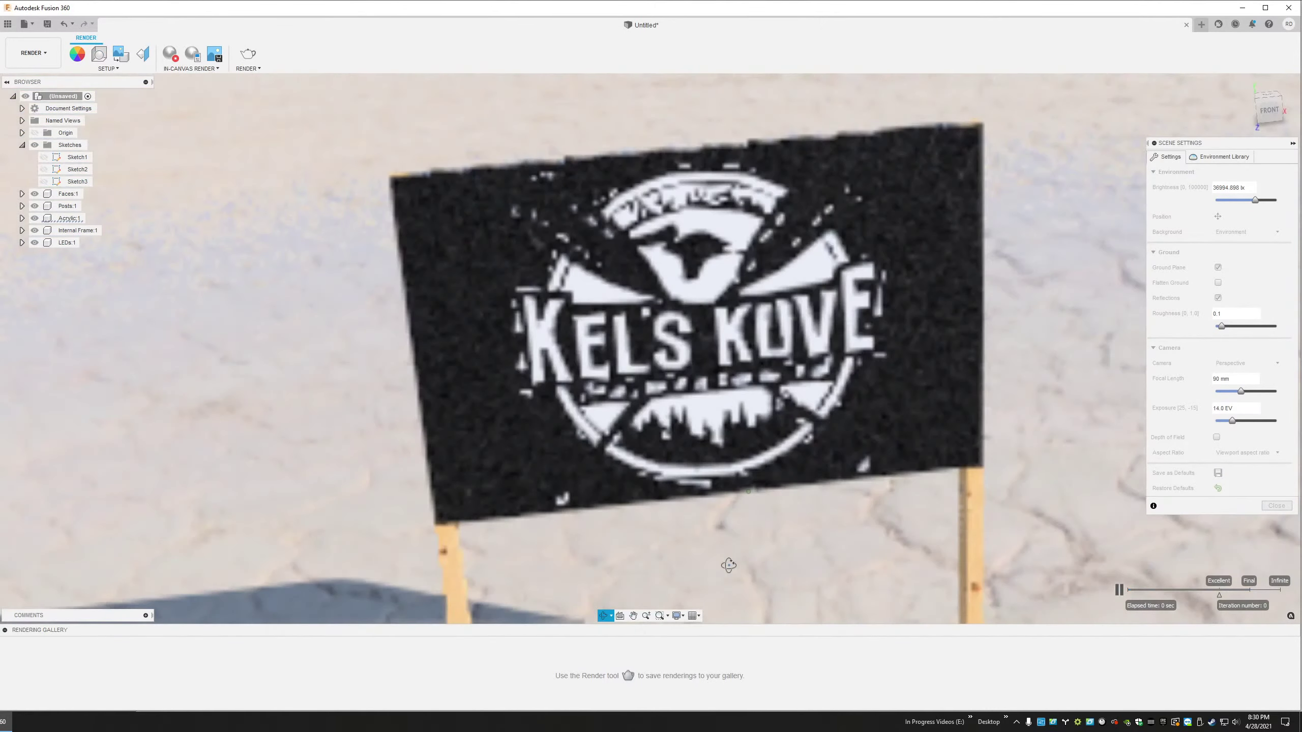
scroll(728, 564, "down", 6)
middle_click_drag(739, 509, 694, 518, "shift")
scroll(652, 508, "up", 4)
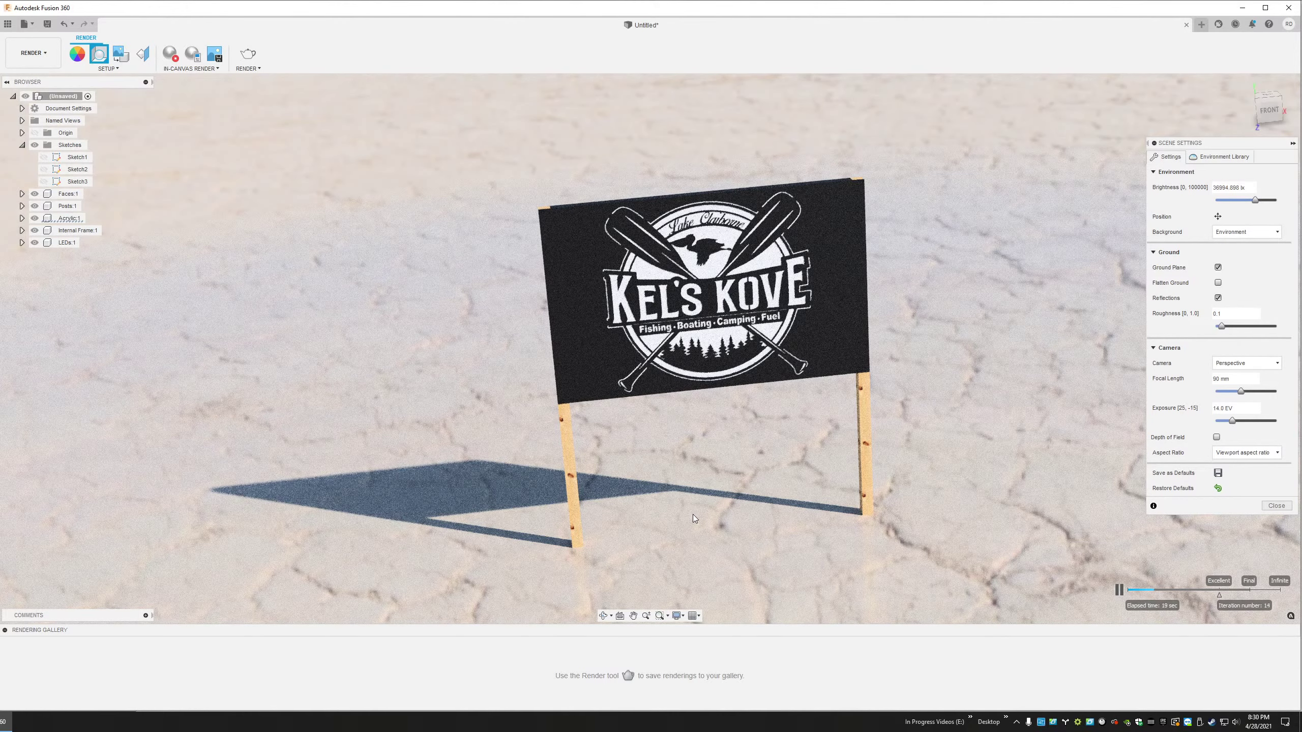
left_click(170, 53)
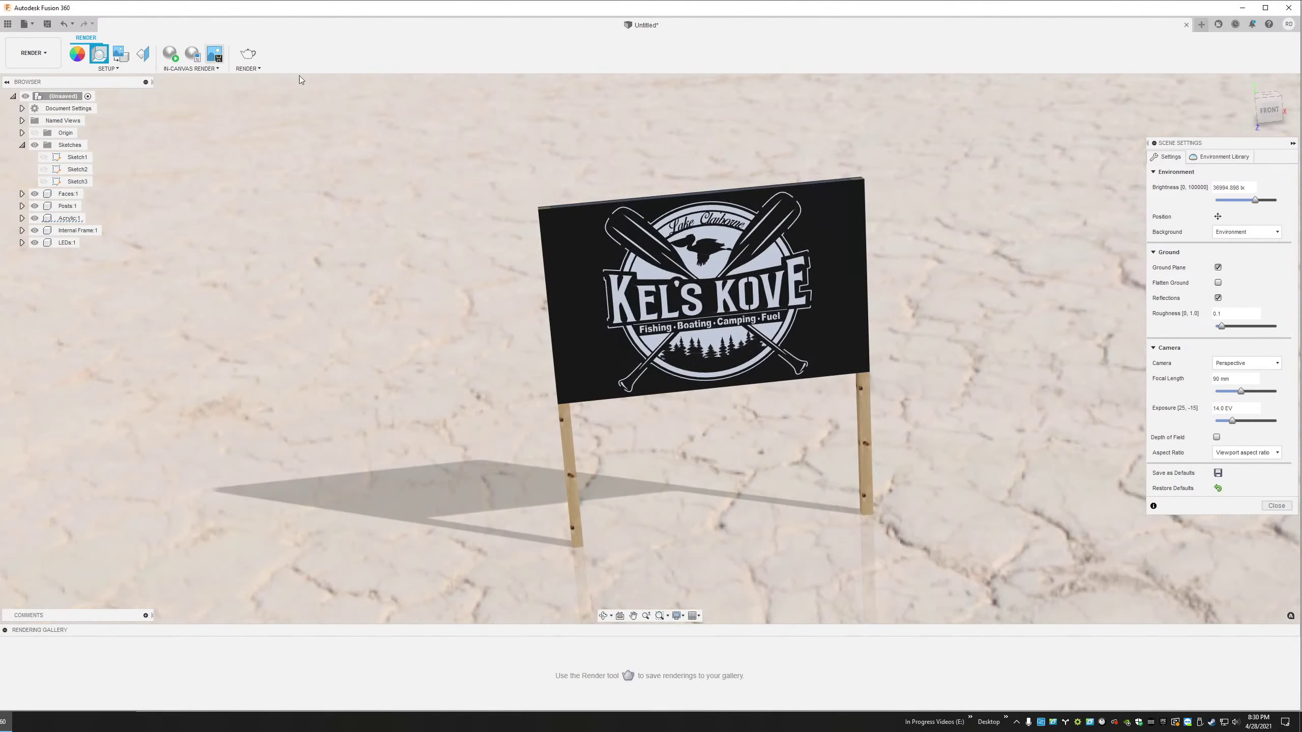
Set the render scene's environment to Grid Light from the environment library
left_click(1222, 156)
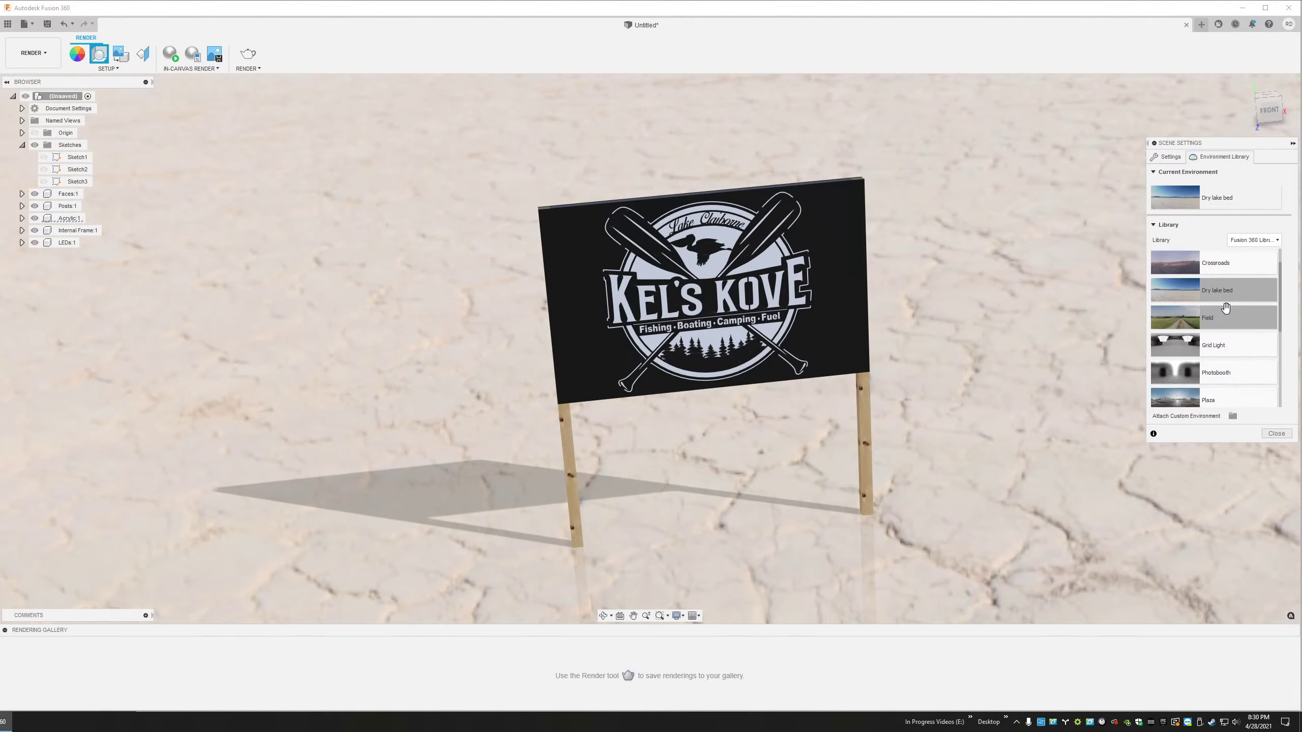
scroll(1230, 343, "down", 1)
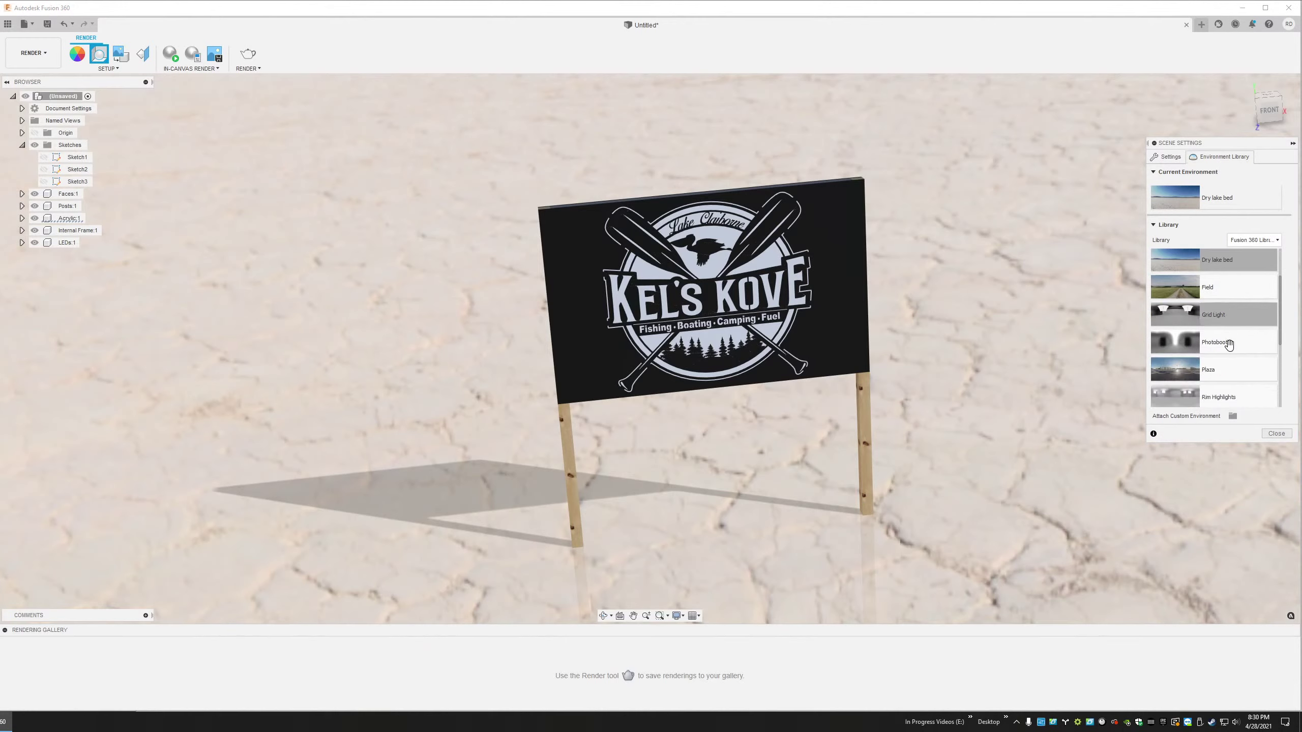
double_click(1219, 317)
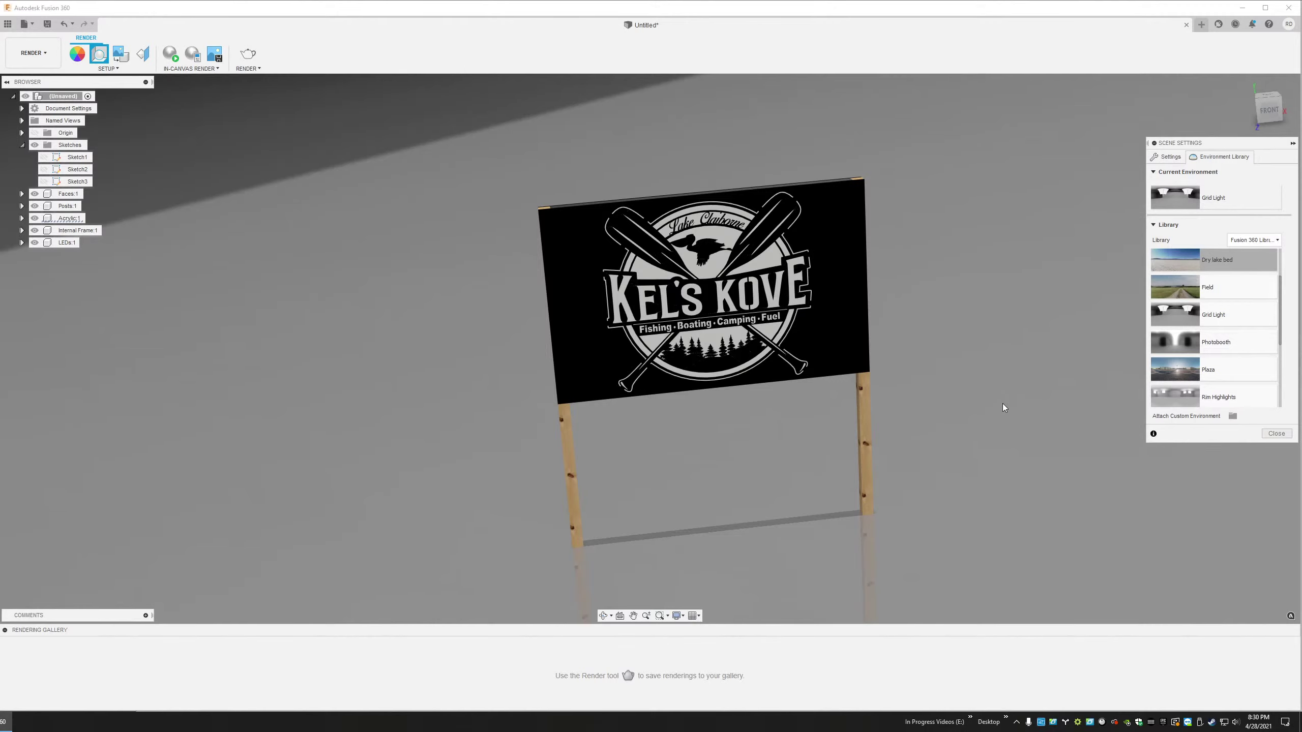
Turn off ground reflections while keeping the ground plane on, and start an in-canvas render
left_click(1168, 157)
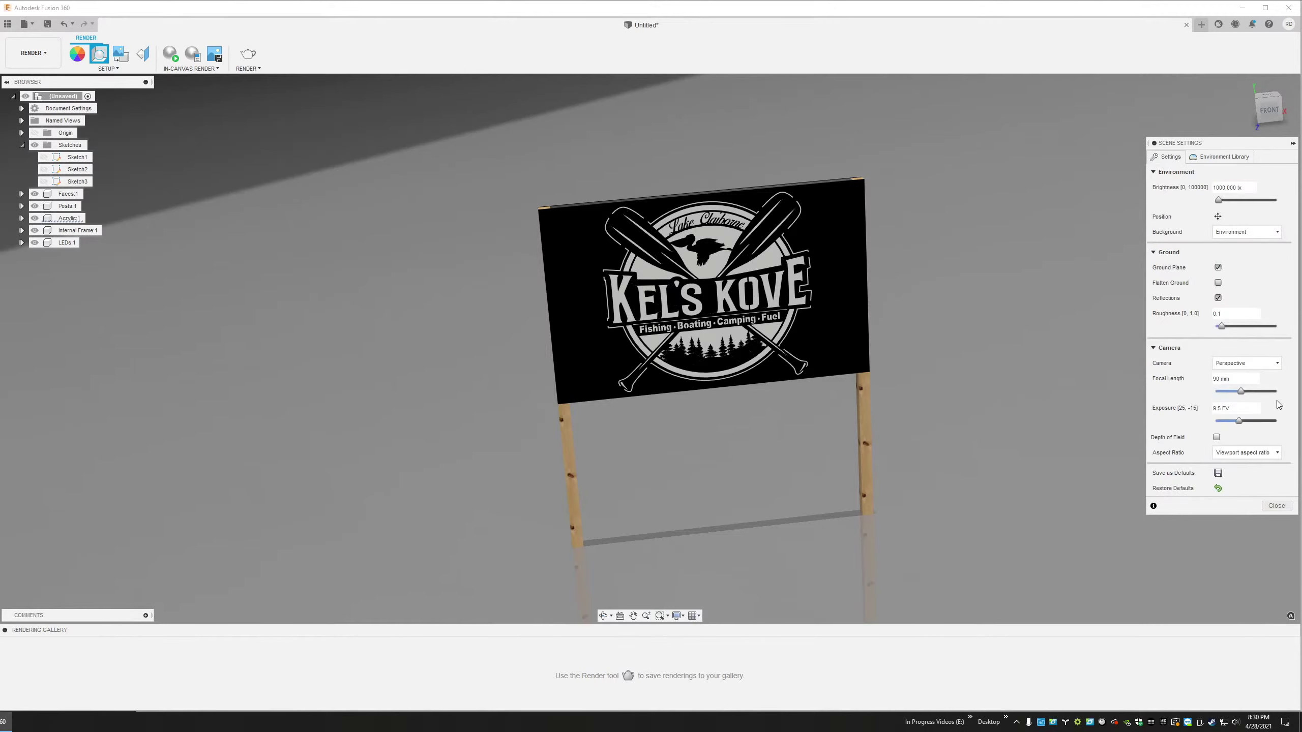
left_click(1218, 298)
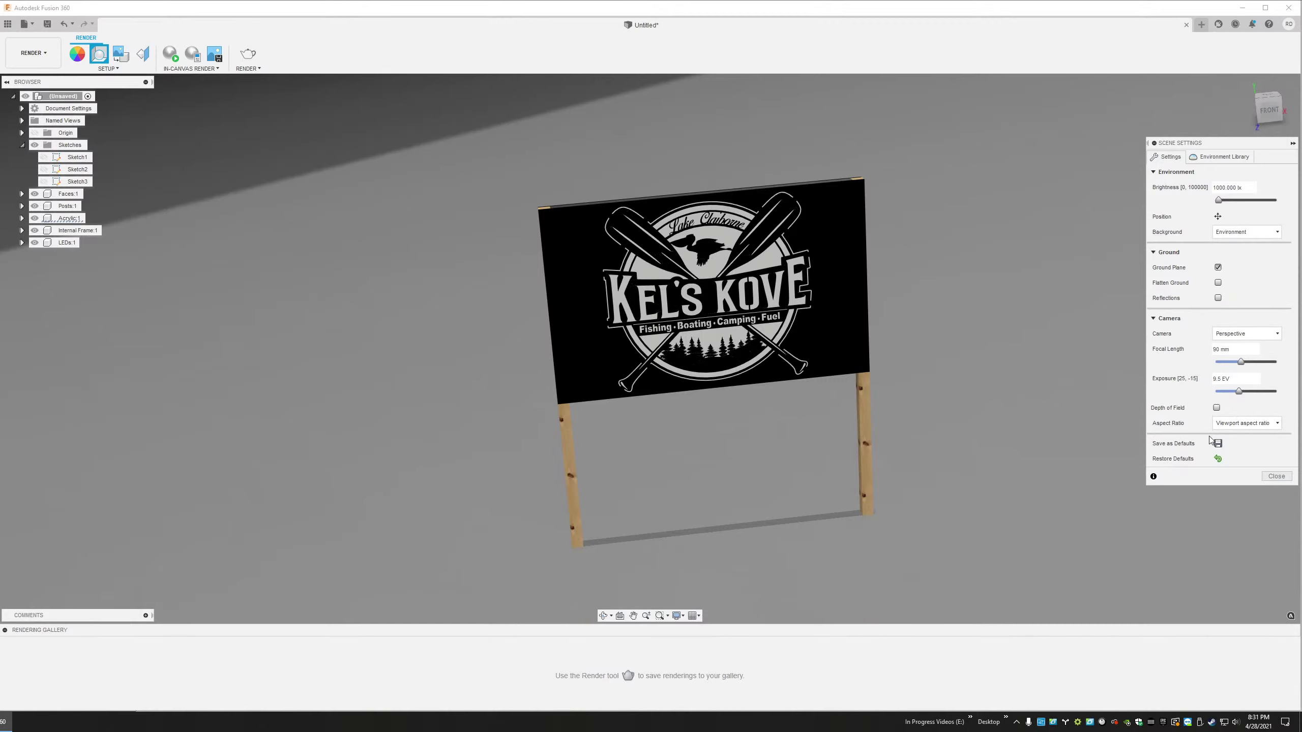
left_click(1218, 298)
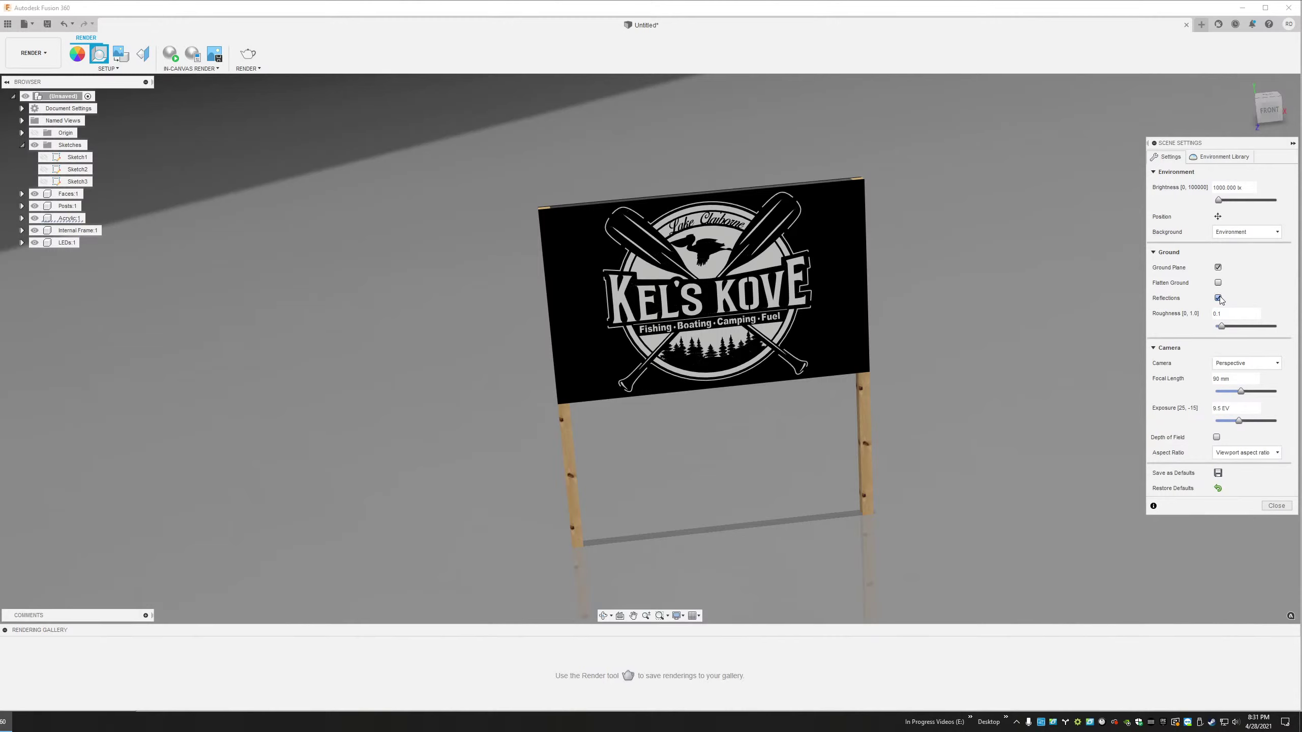
left_click(1219, 267)
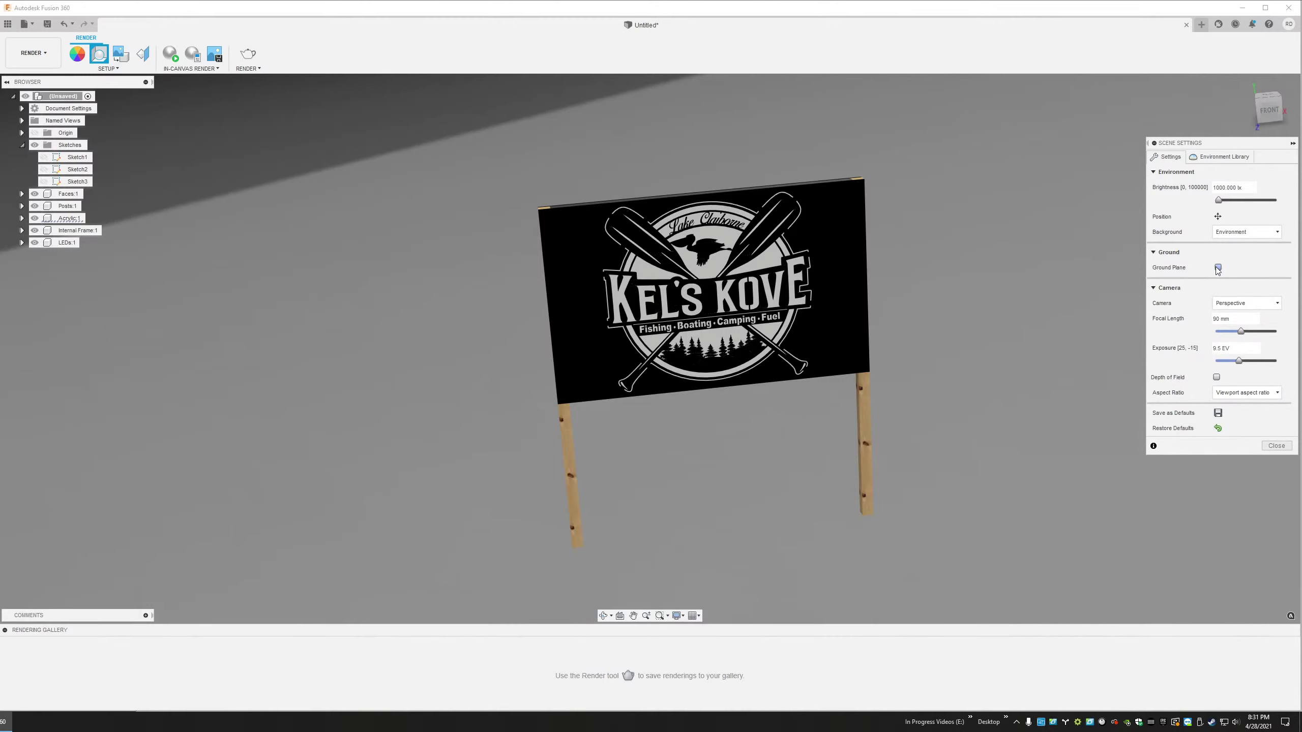
left_click(1218, 267)
left_click(1218, 267)
left_click(1219, 268)
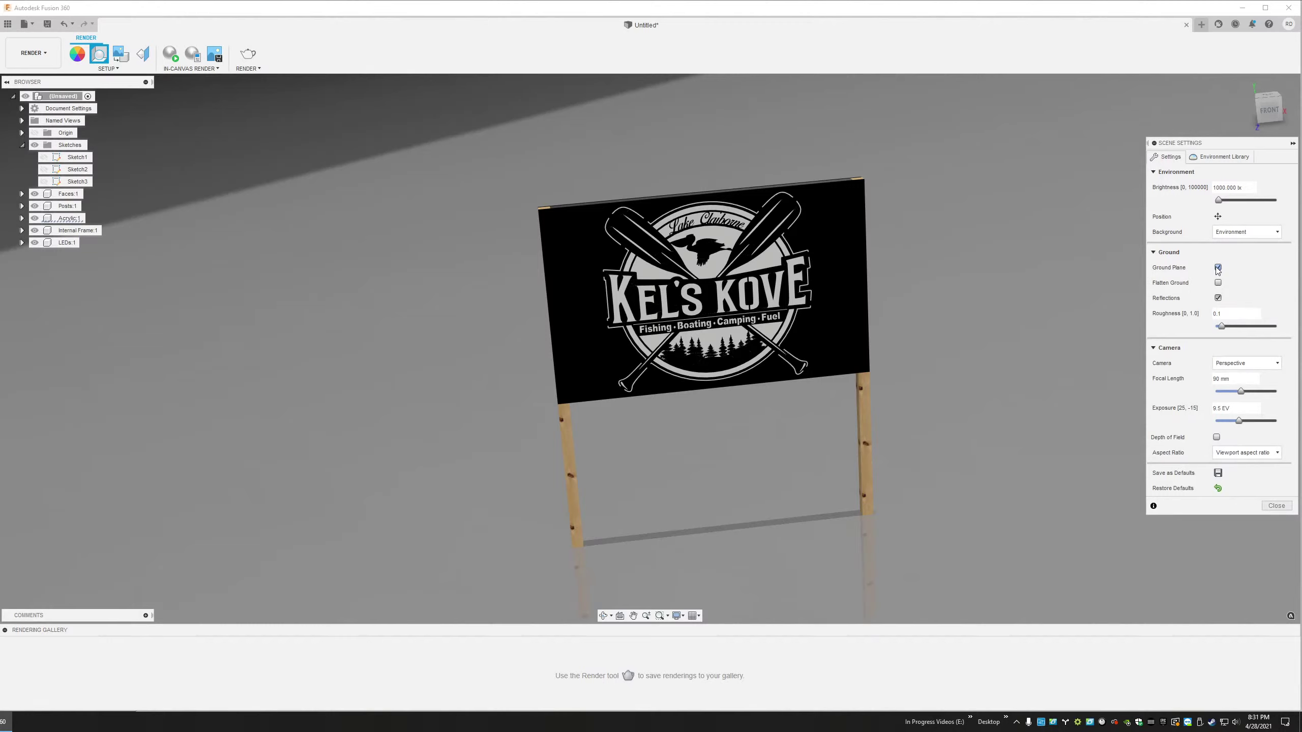
left_click(1219, 299)
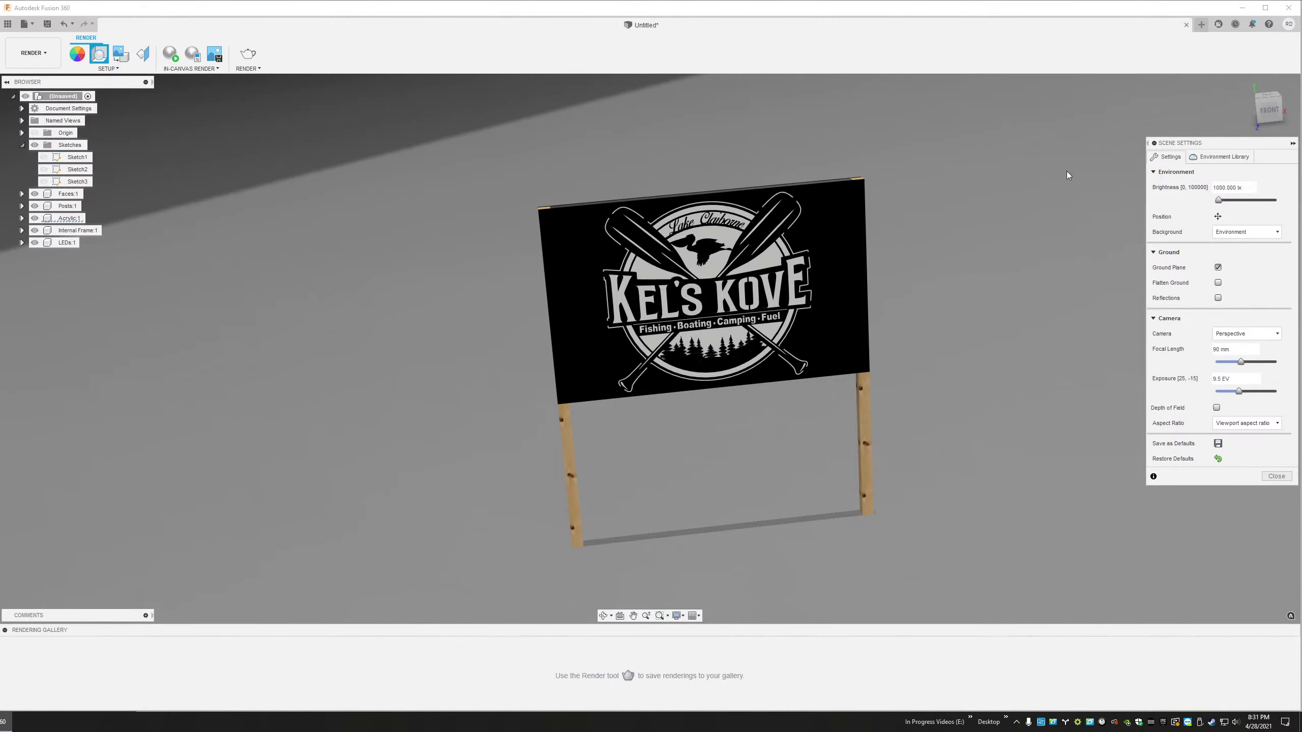
left_click(175, 60)
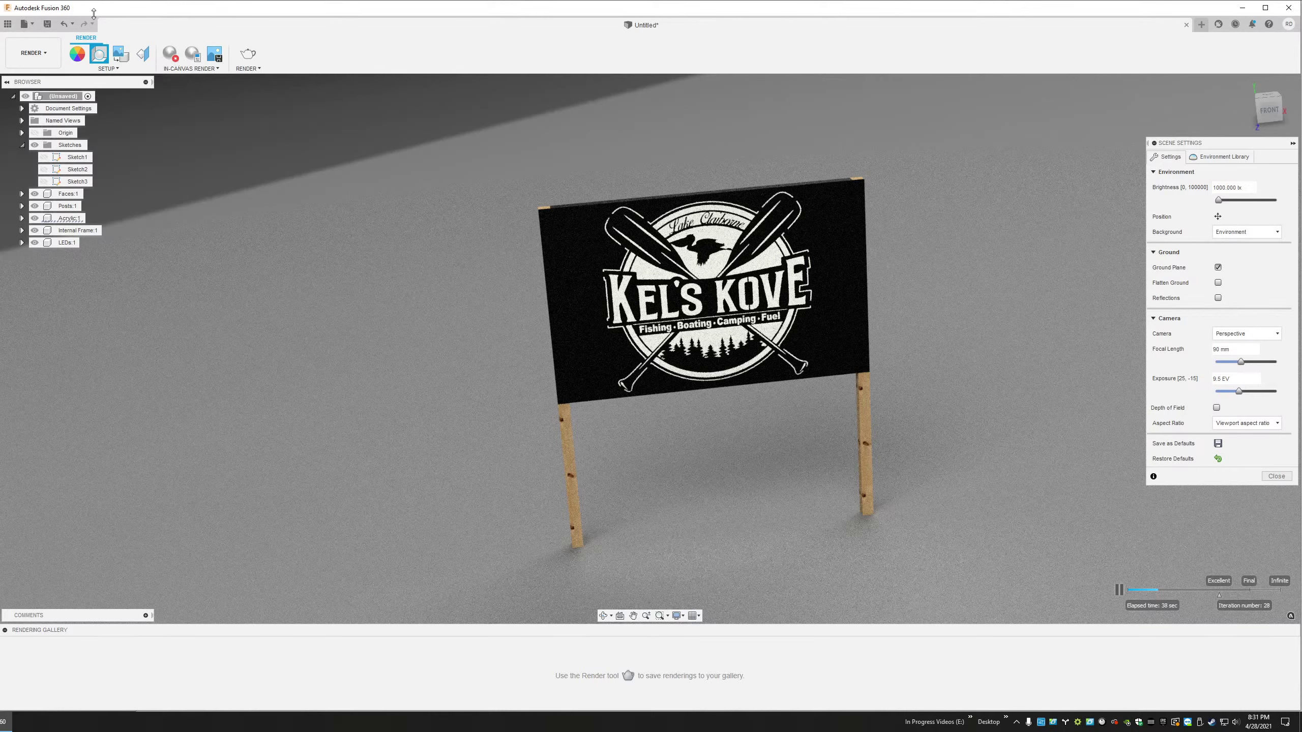
Switch the scene's environment back to Dry lake bed, view the sign from a low angle and stop the in-canvas render
left_click(1225, 158)
double_click(1208, 262)
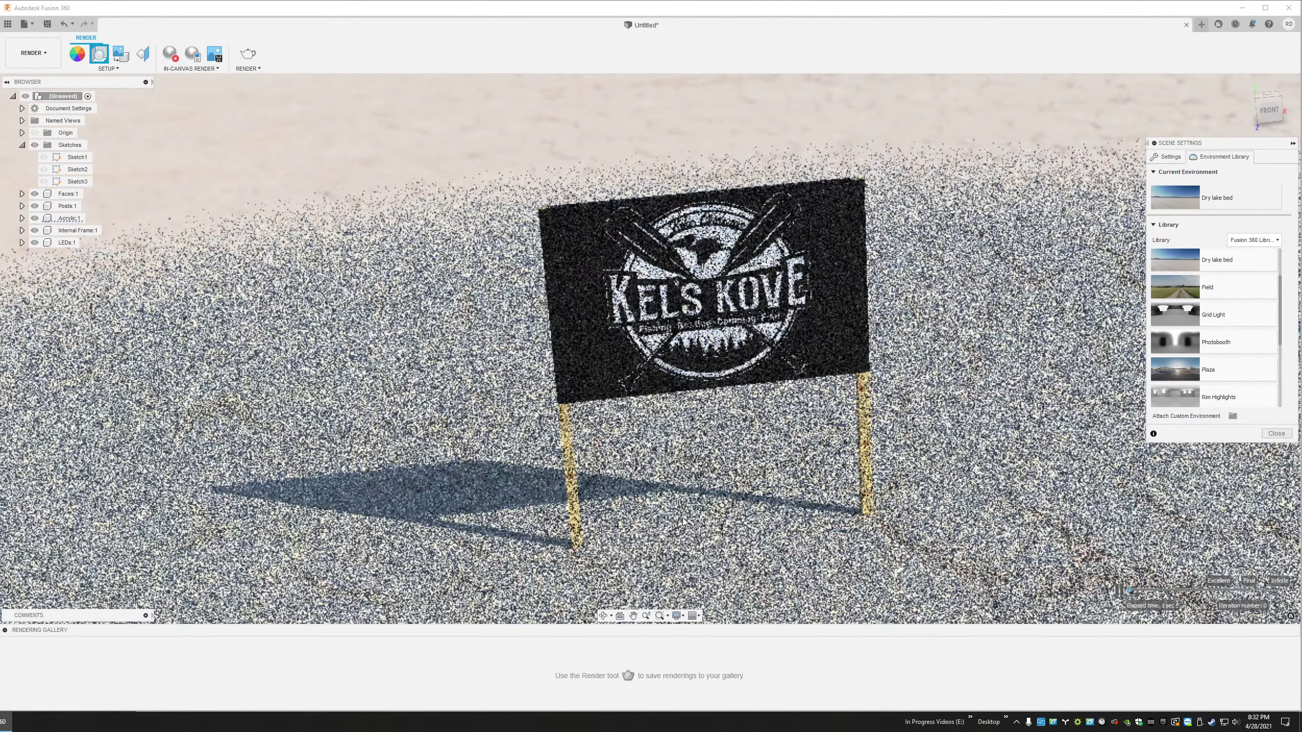
middle_click_drag(682, 521, 737, 482, "shift")
left_click(172, 56)
Darken the scene by setting the environment brightness to 2500.667 lx, and start an in-canvas render of the sign
scroll(693, 323, "up", 5)
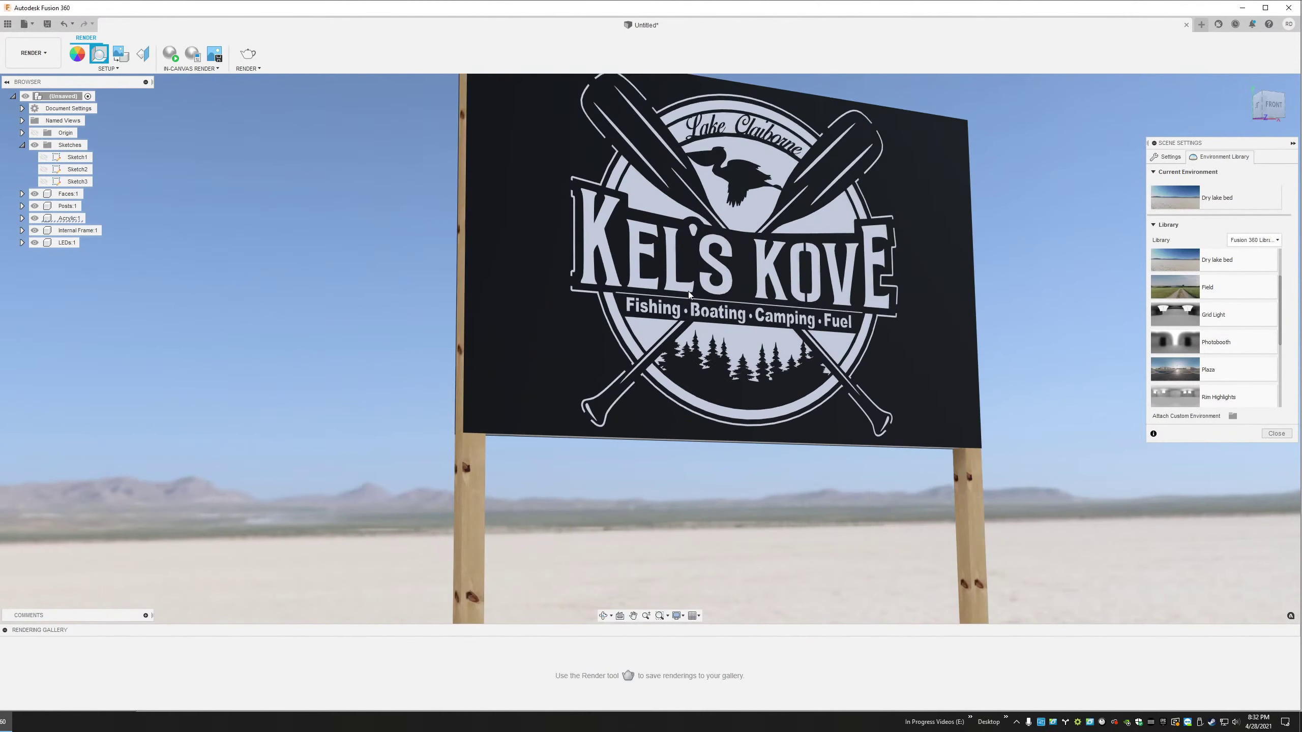
scroll(714, 287, "down", 3)
scroll(750, 292, "up", 1)
middle_click_drag(750, 293, 744, 383)
scroll(766, 333, "down", 1)
scroll(738, 362, "up", 3)
scroll(744, 384, "down", 1)
scroll(746, 384, "down", 1)
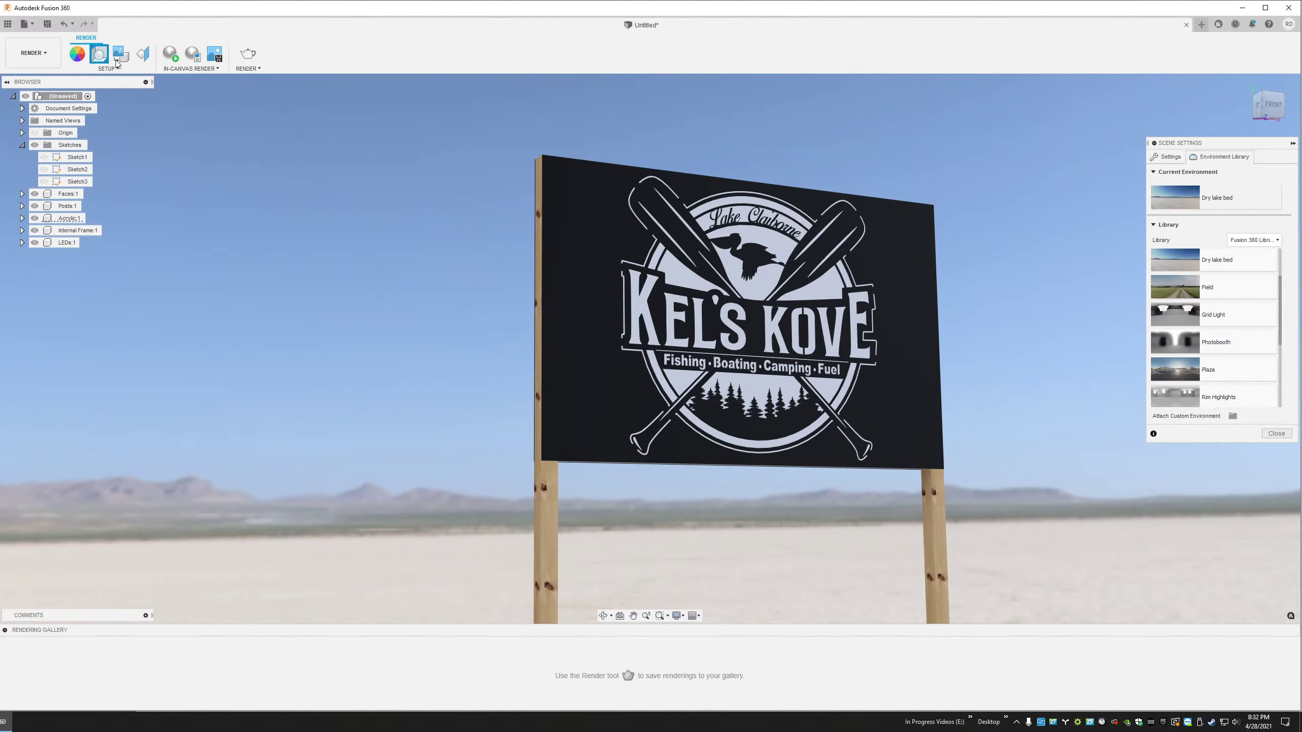
left_click(1180, 159)
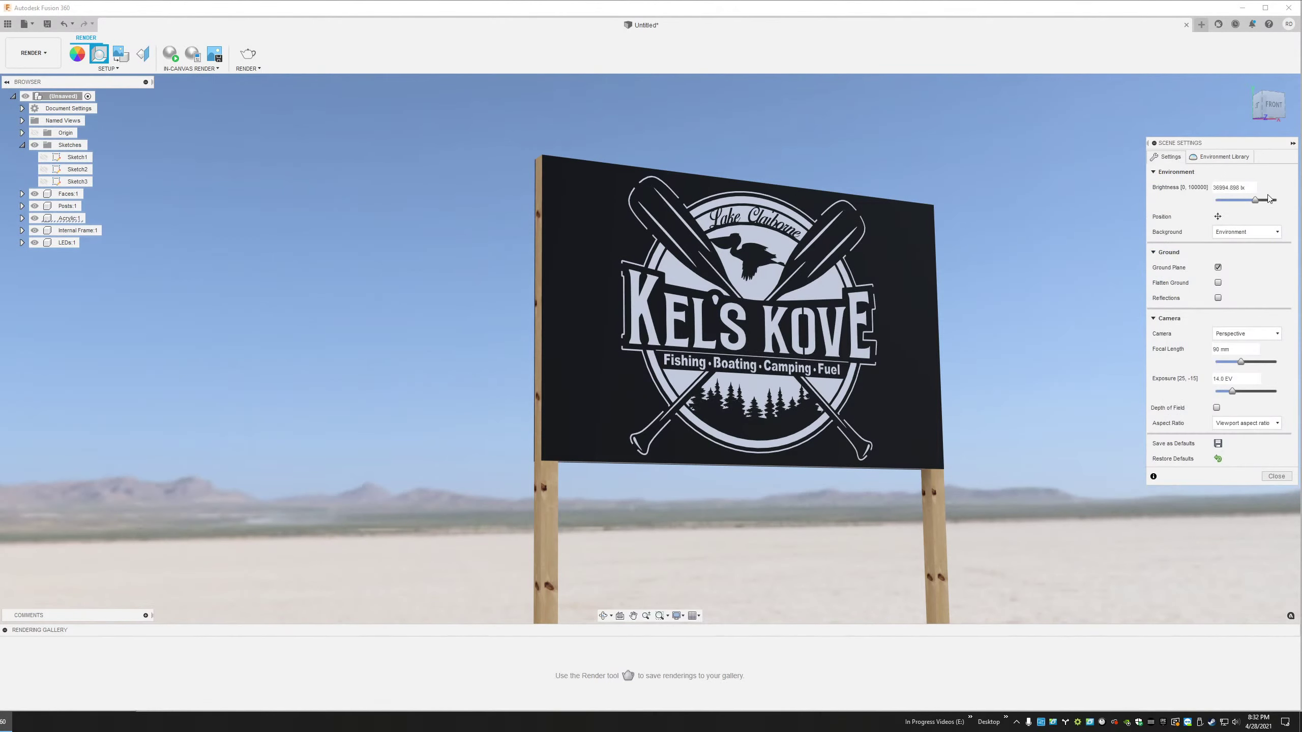
left_click_drag(1269, 199, 1227, 205)
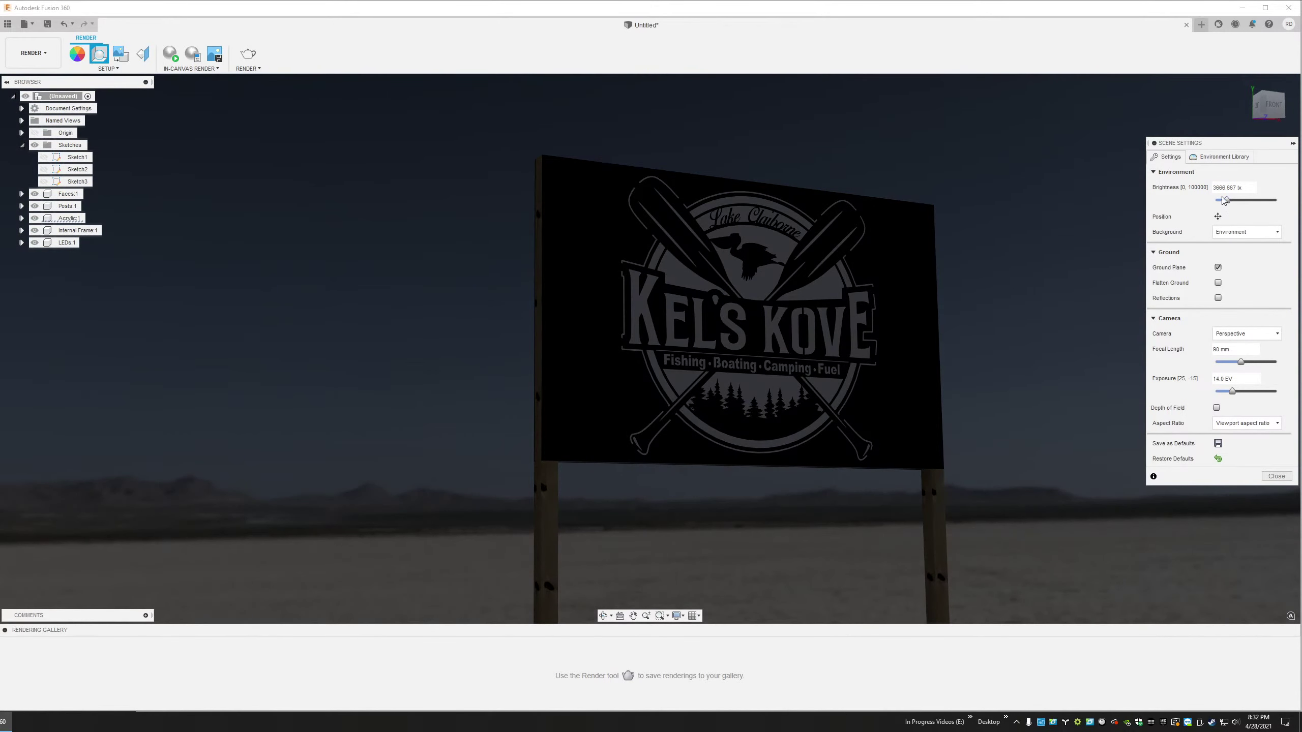
double_click(1218, 188)
type("2500")
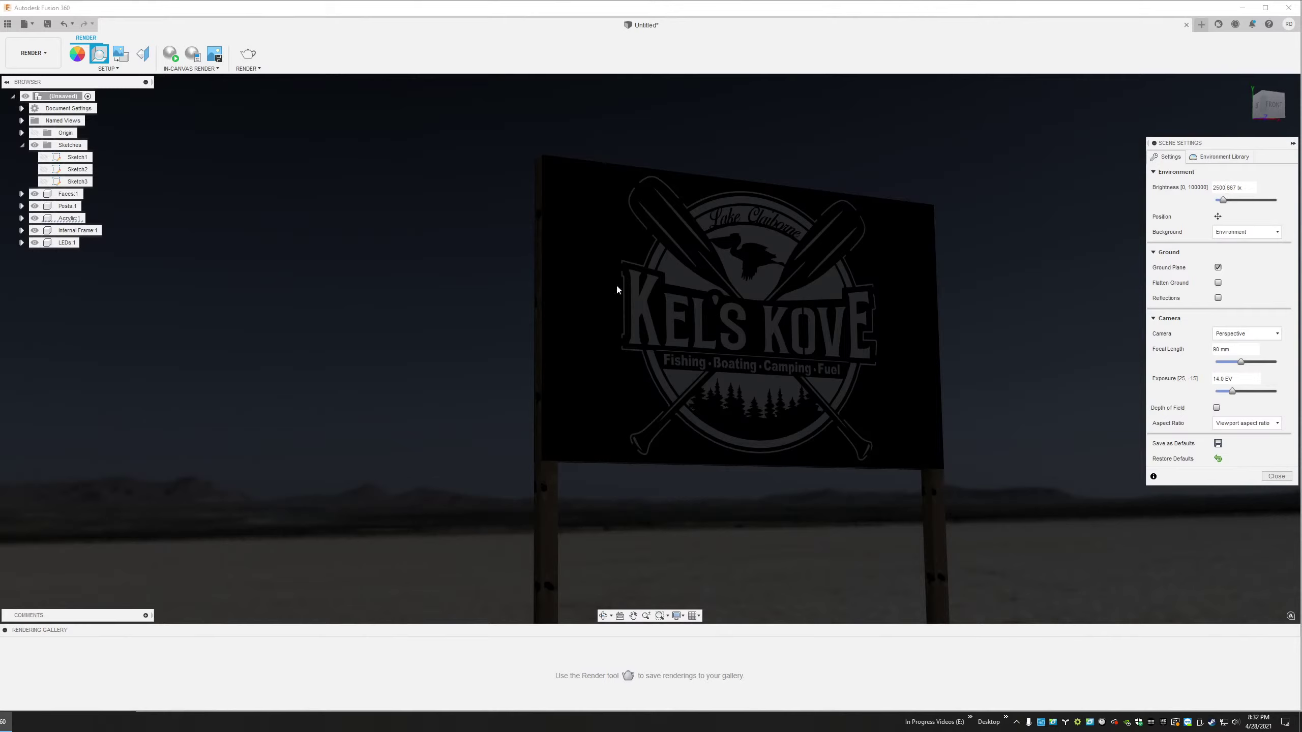
left_click(170, 54)
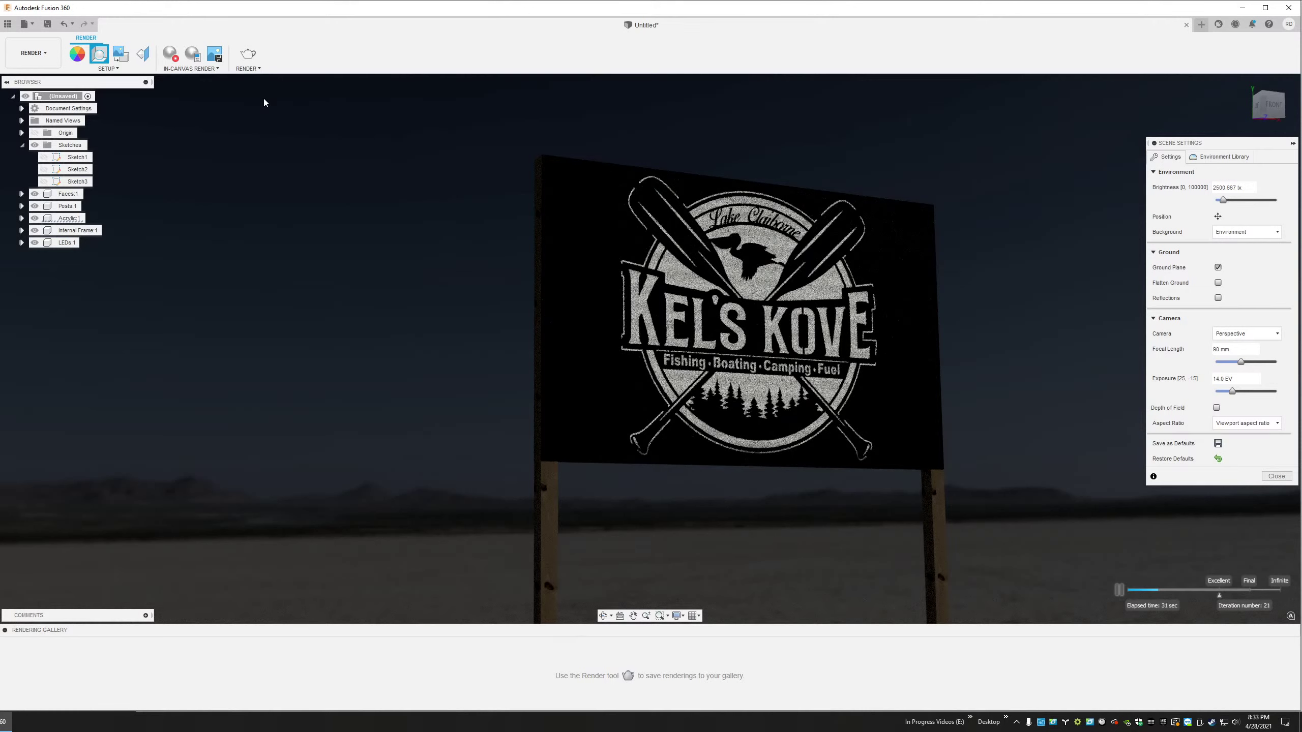
Set the luminance of the white SMD 3528 LED appearance to 200000 cd/m²
key("Escape")
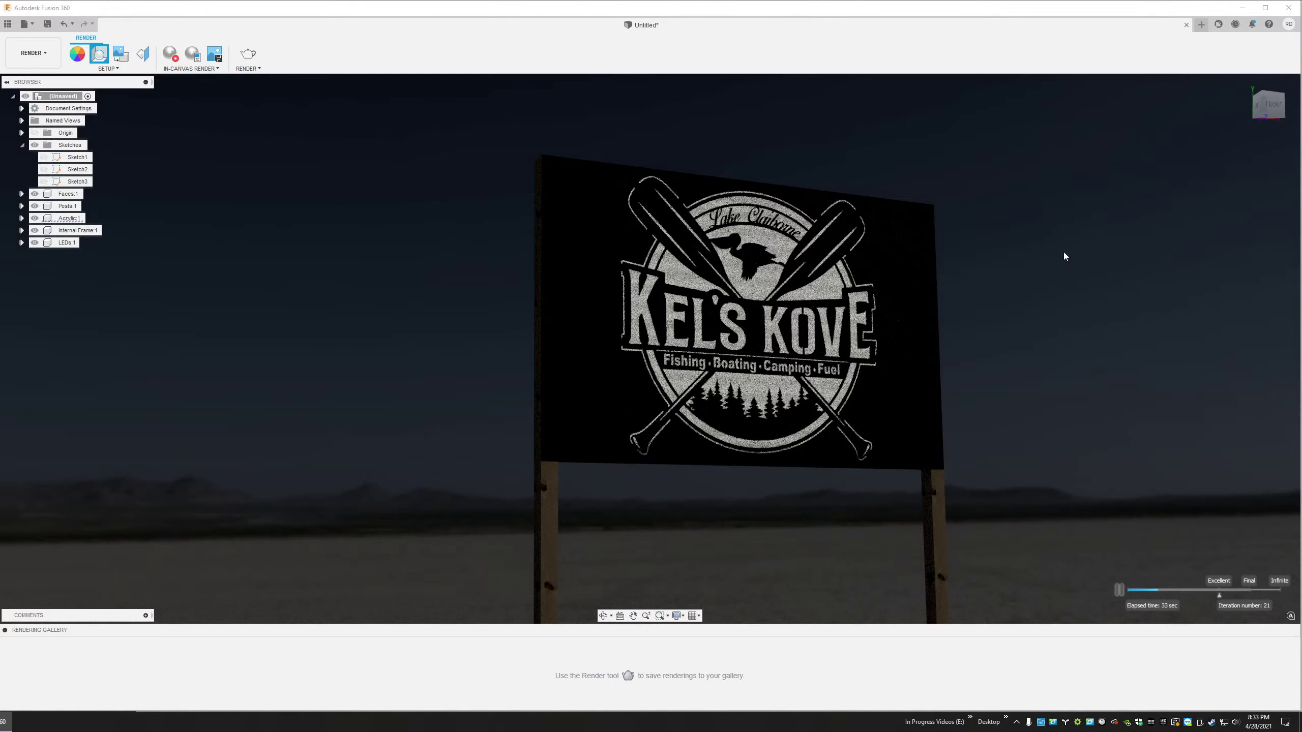
key("a")
double_click(1211, 233)
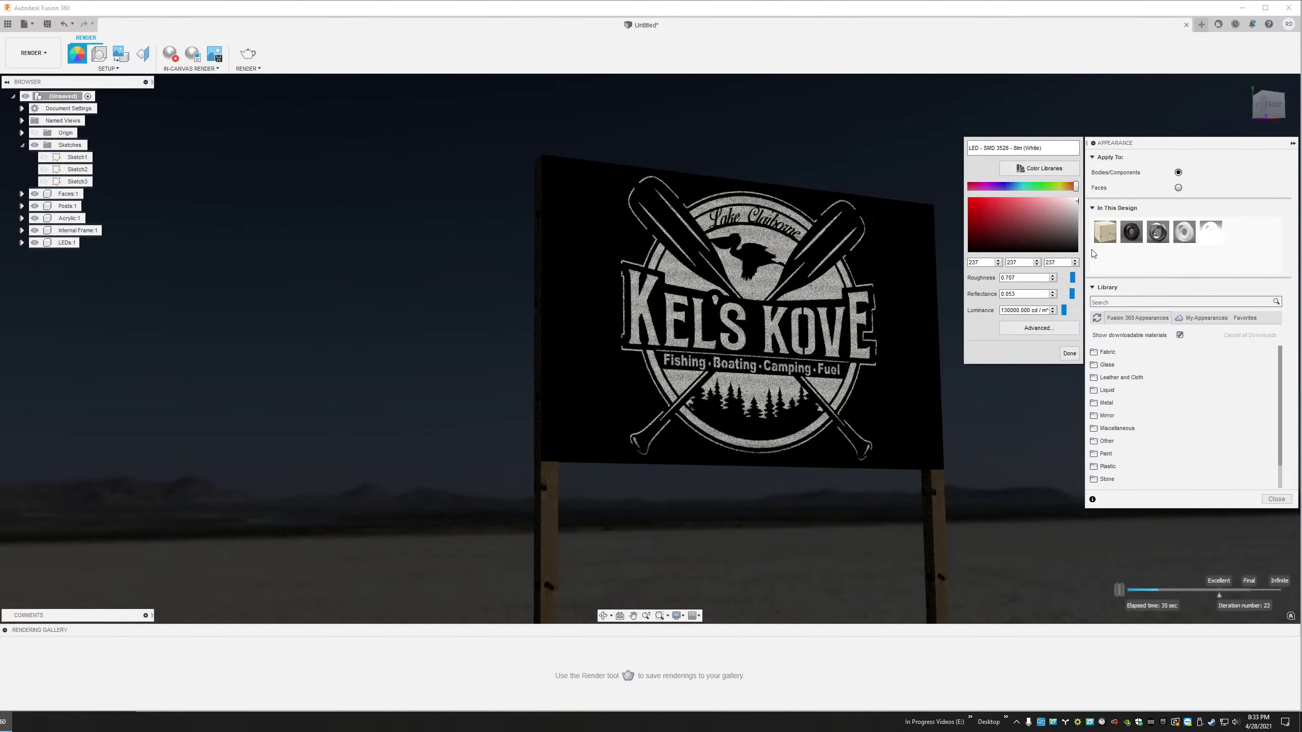
left_click(1014, 311)
left_click_drag(1011, 311, 992, 310)
type("200")
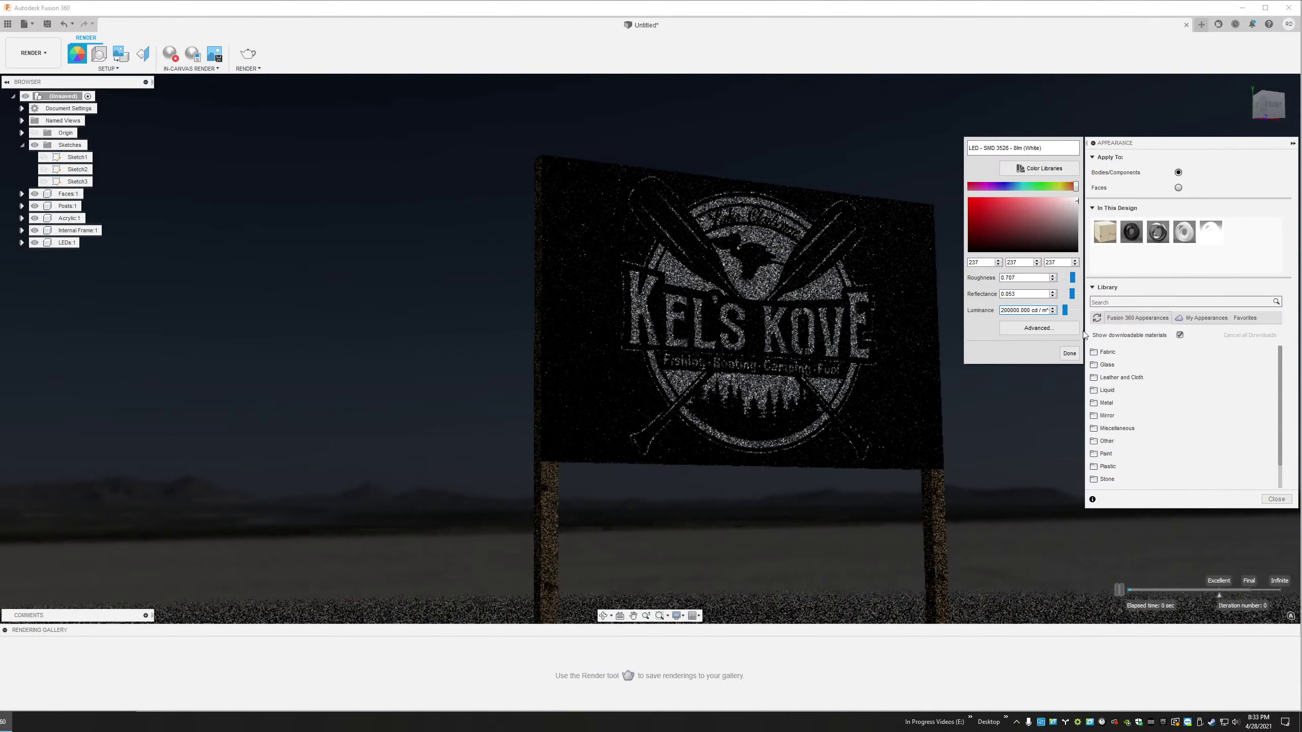
Raise the luminance of the white SMD 3528 LED appearance to 250000 cd/m² and finish editing it
key("BackSpace")
key("BackSpace")
key("BackSpace")
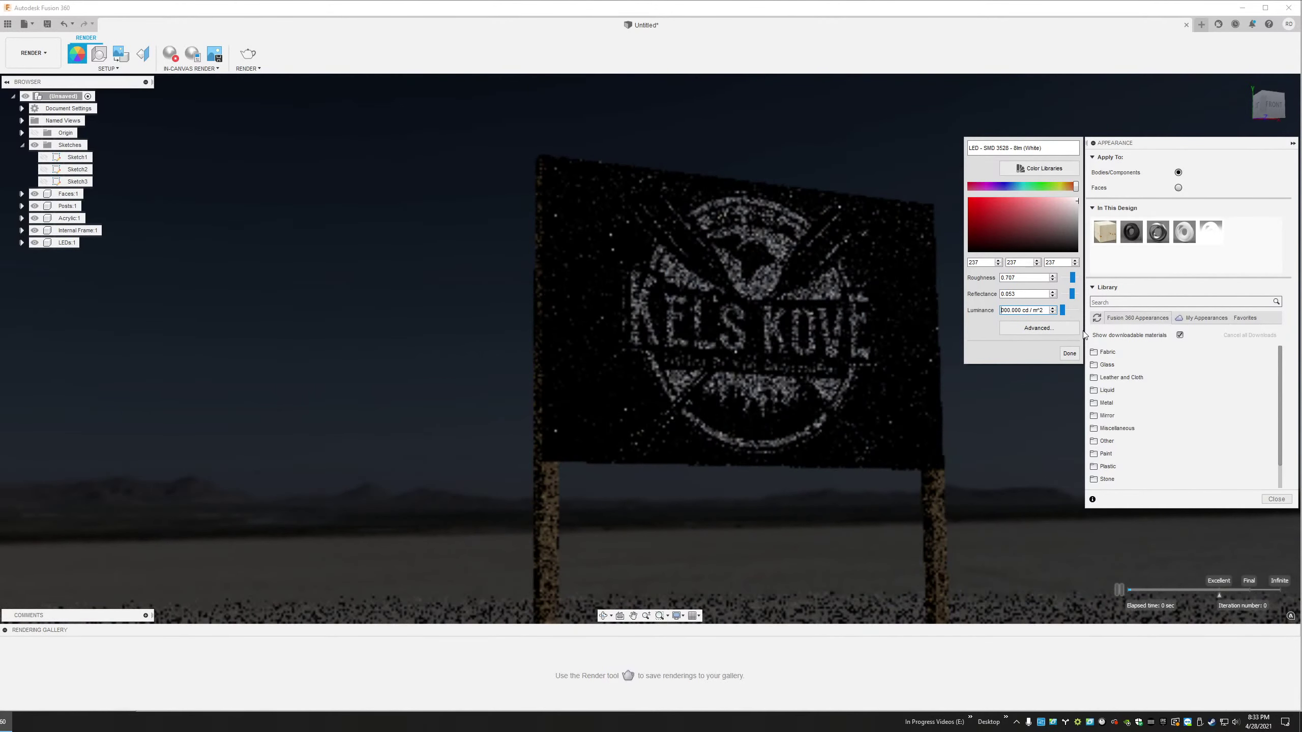
type("250")
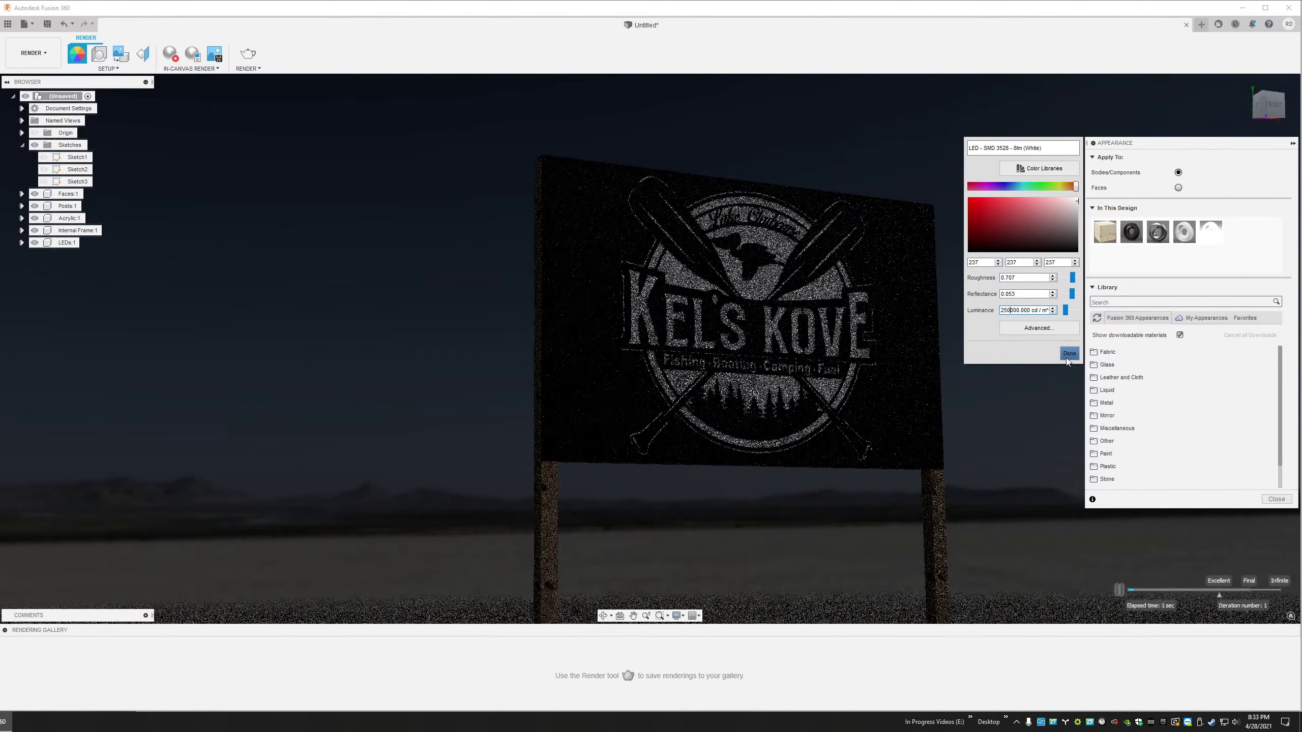
left_click(1068, 353)
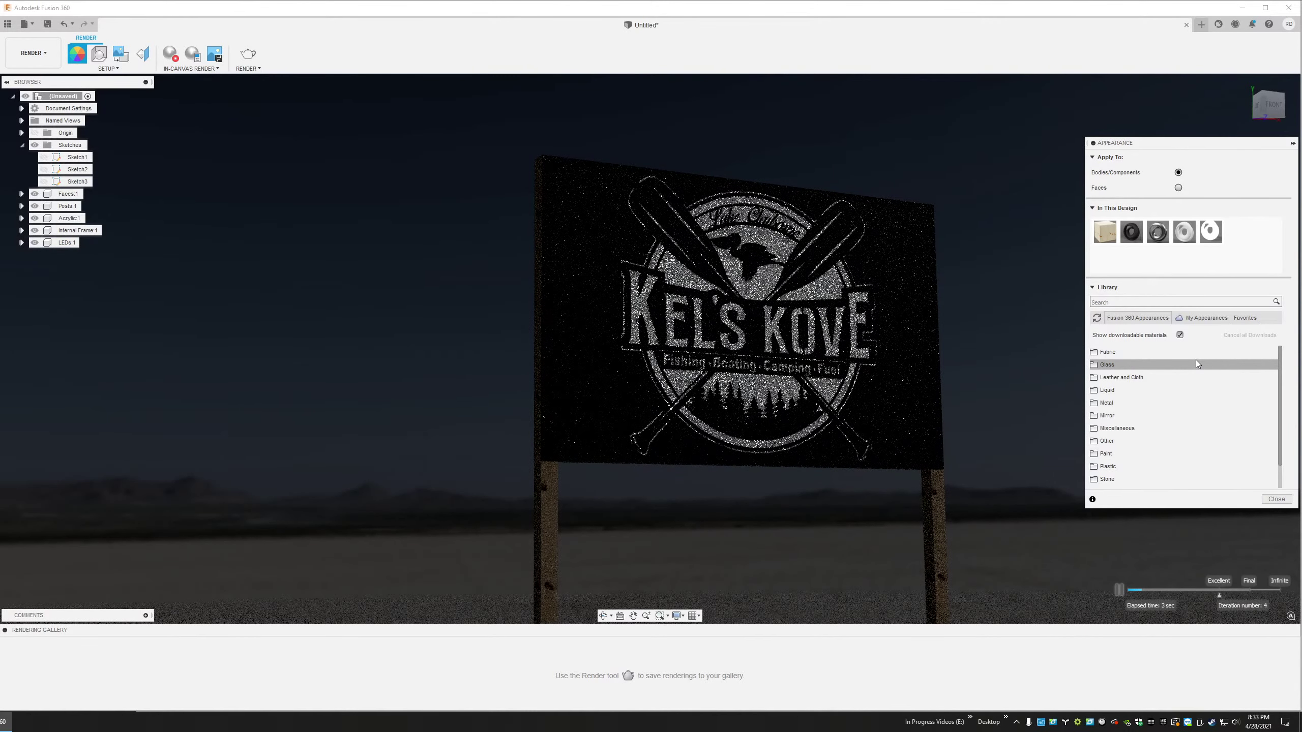
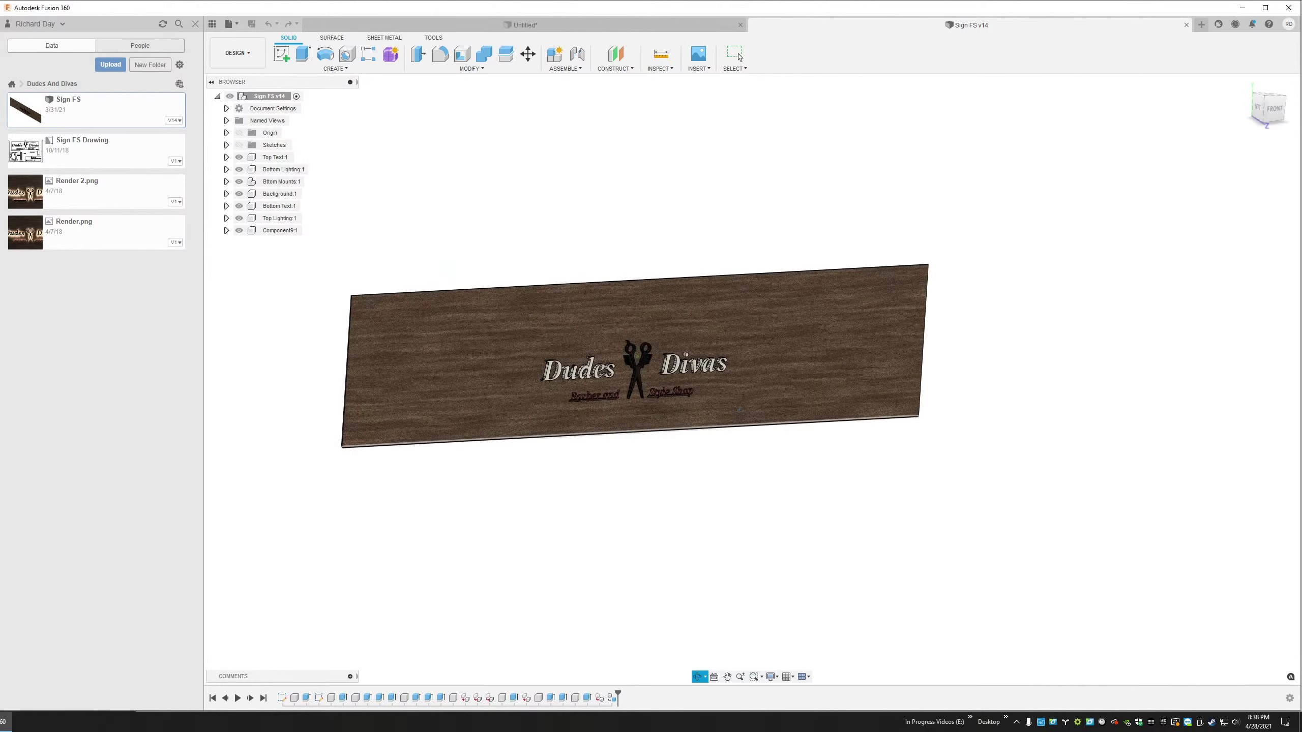
In the Sign FS design, apply the Powder Coat (Black) appearance to the letter D of "Dudes"
scroll(582, 362, "up", 6)
scroll(639, 341, "down", 1)
middle_click_drag(743, 304, 663, 329)
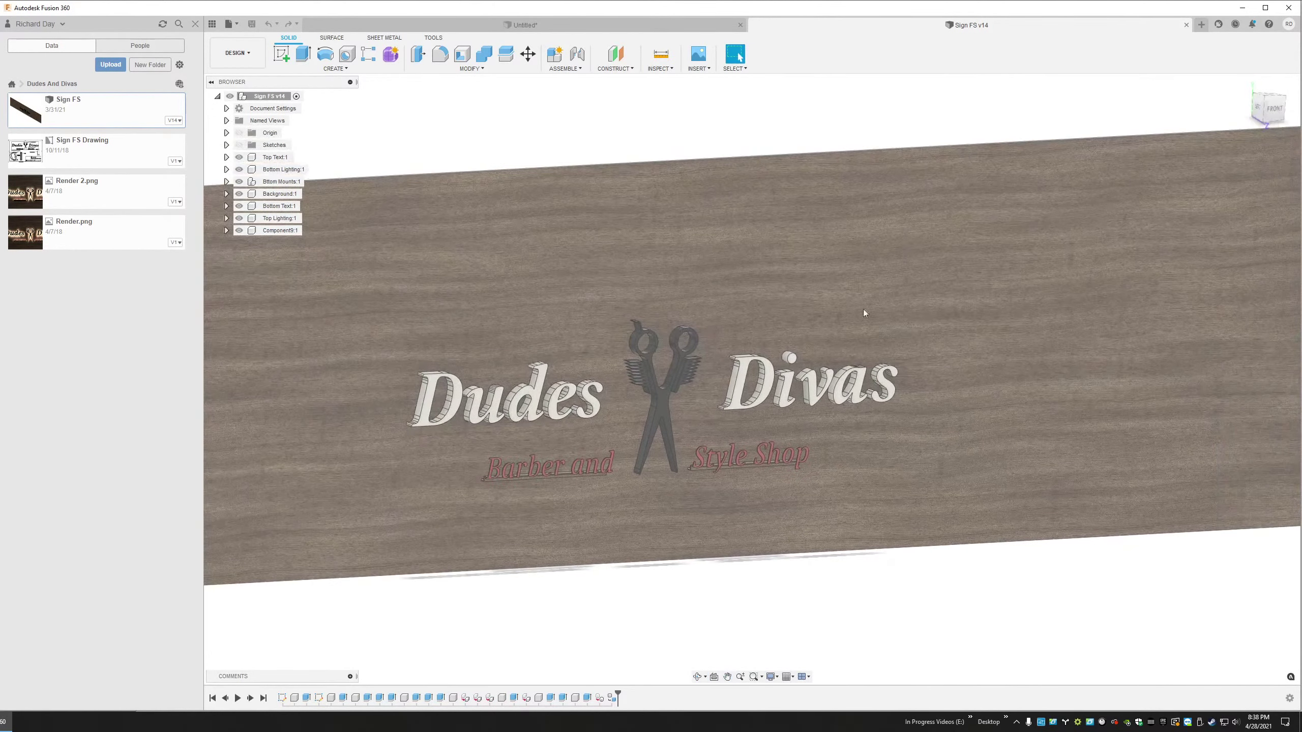
scroll(360, 148, "down", 1)
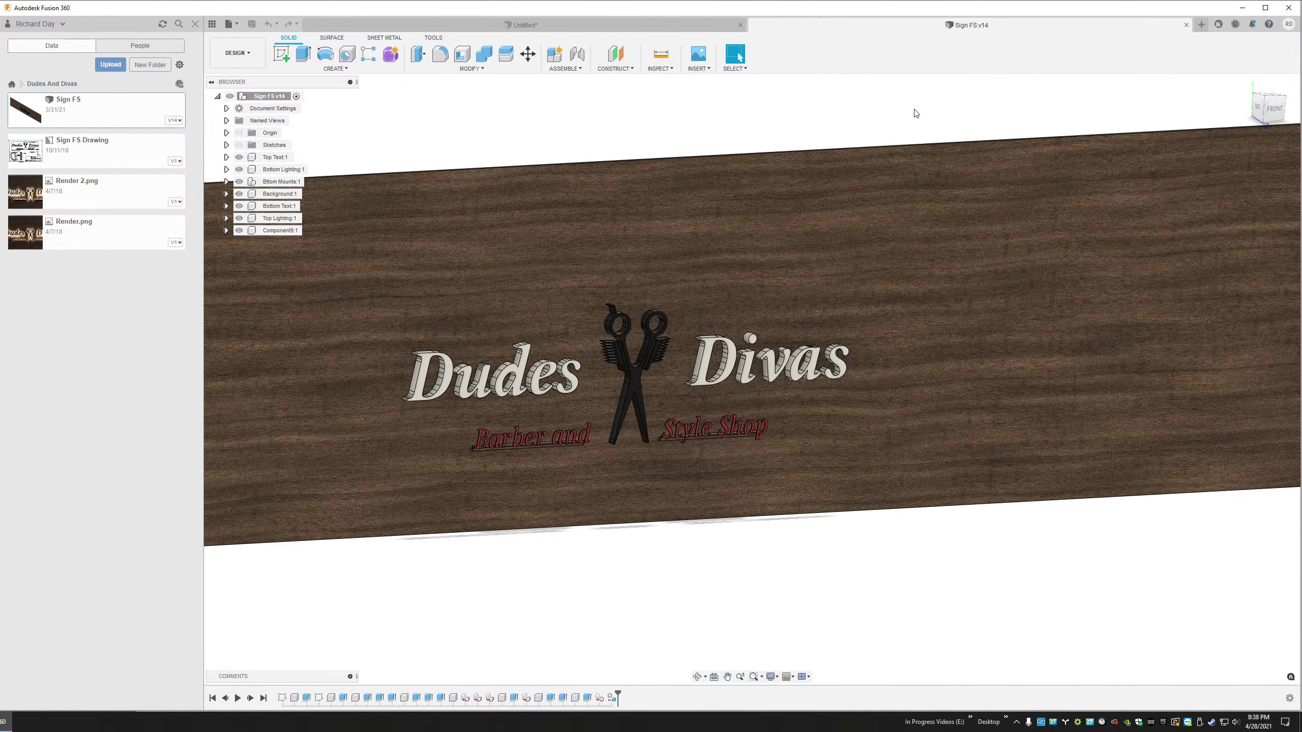
key("a")
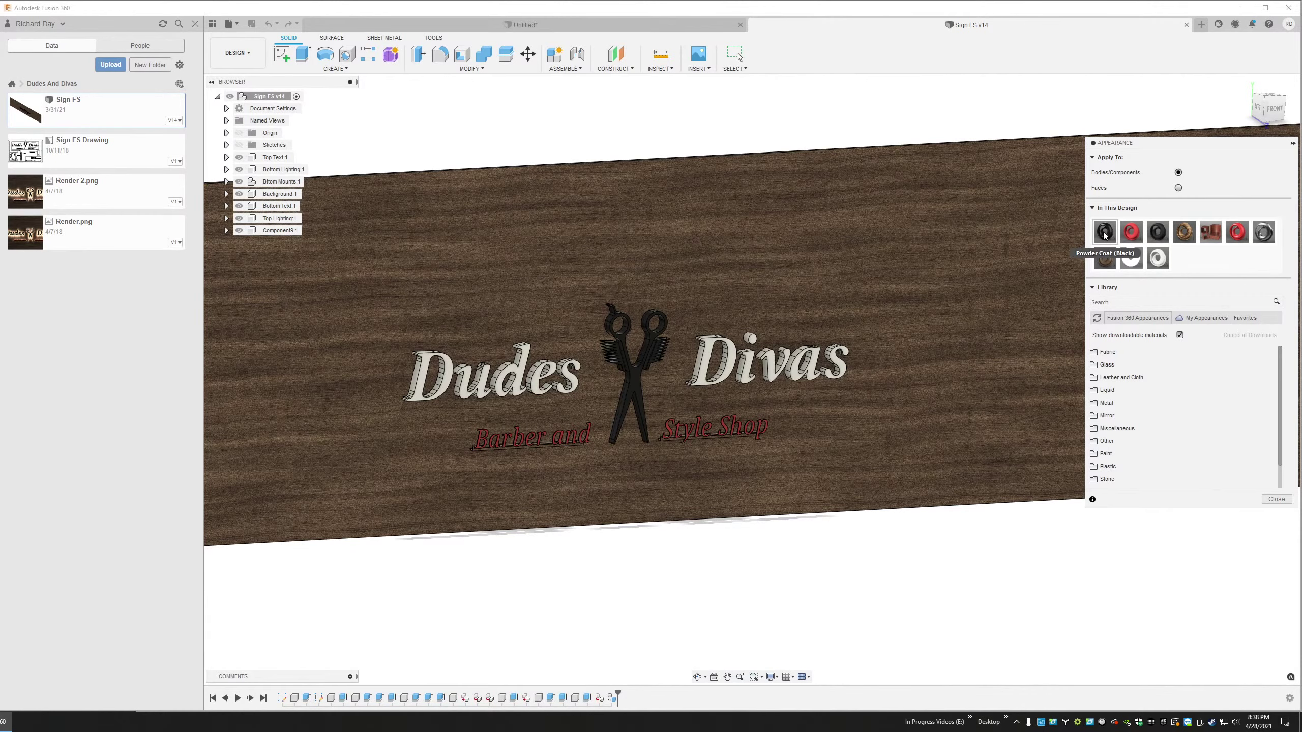
left_click_drag(1105, 233, 276, 232)
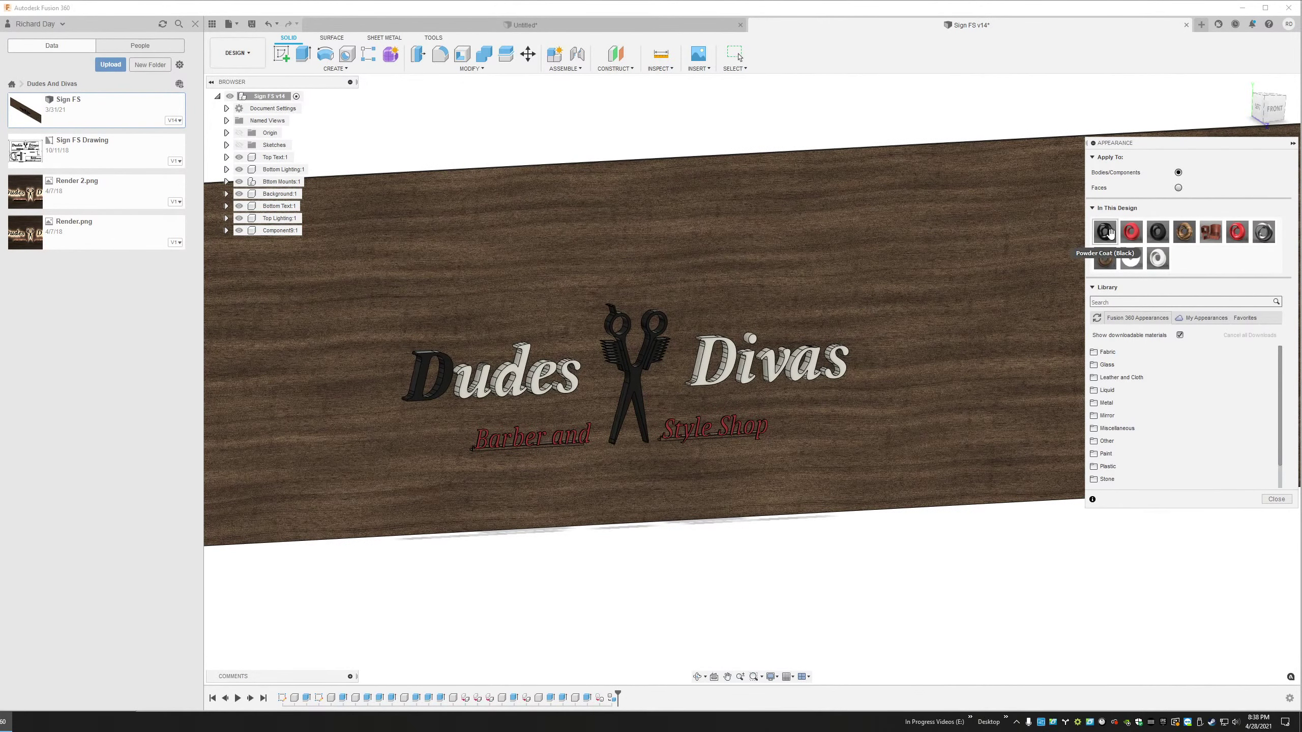
mouse_move(1110, 234)
left_mouse_down()
mouse_move(402, 251)
mouse_move(287, 185)
mouse_move(281, 219)
mouse_move(268, 122)
mouse_move(1137, 229)
mouse_move(1118, 226)
mouse_move(1119, 242)
left_mouse_up()
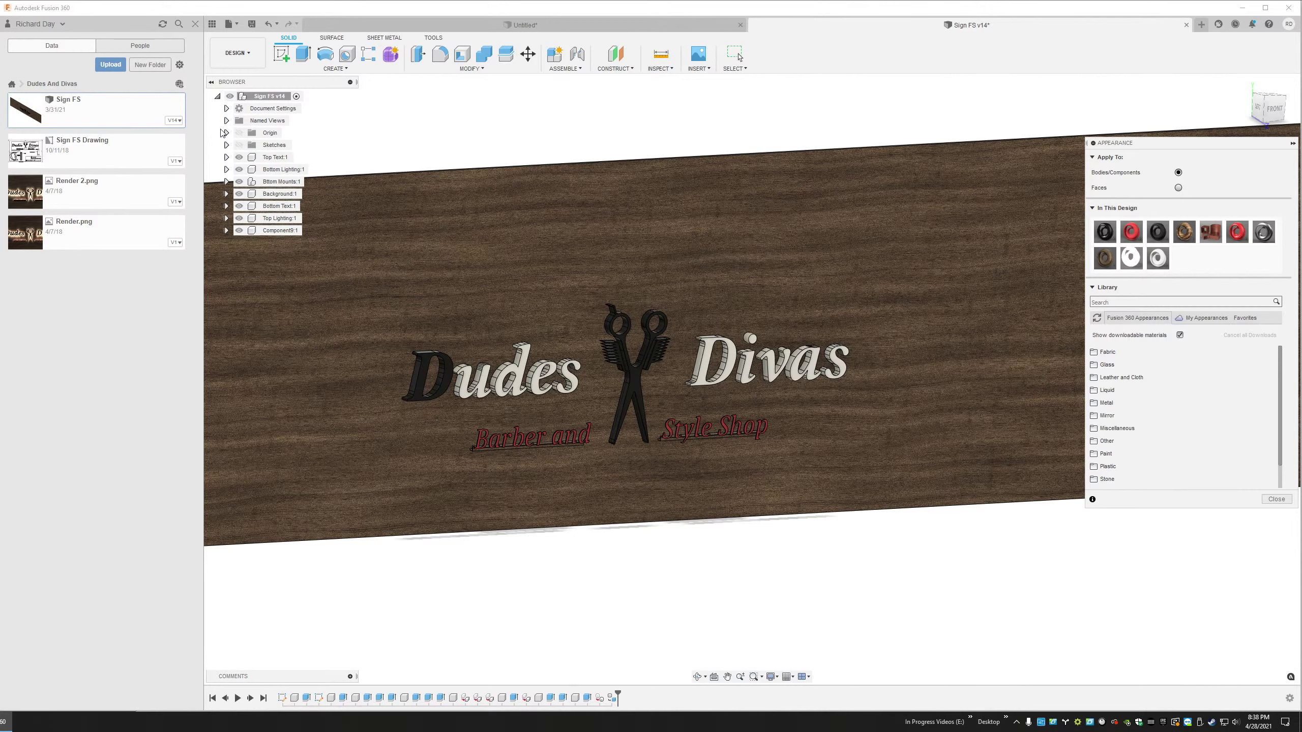
Apply Powder Coat (Black) to the whole Top Text component, removing the appearances applied to its bodies
left_click(226, 108)
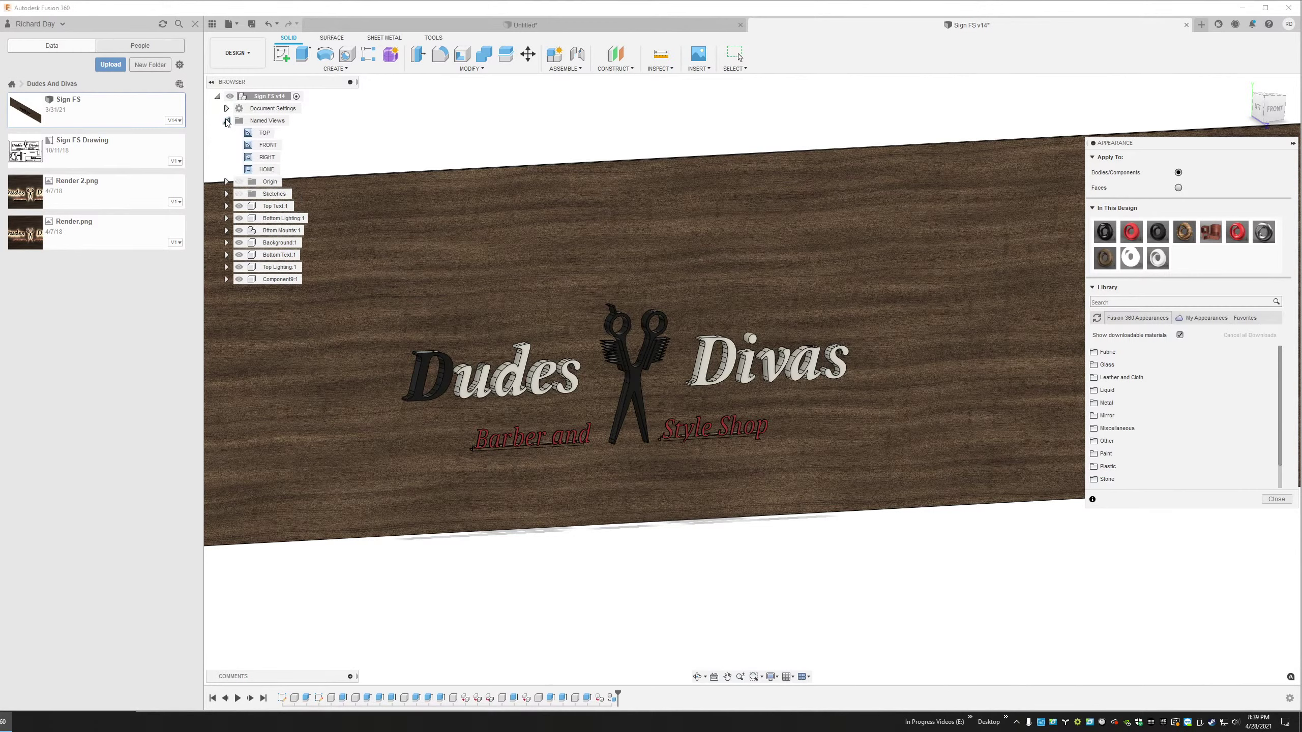
left_click(226, 109)
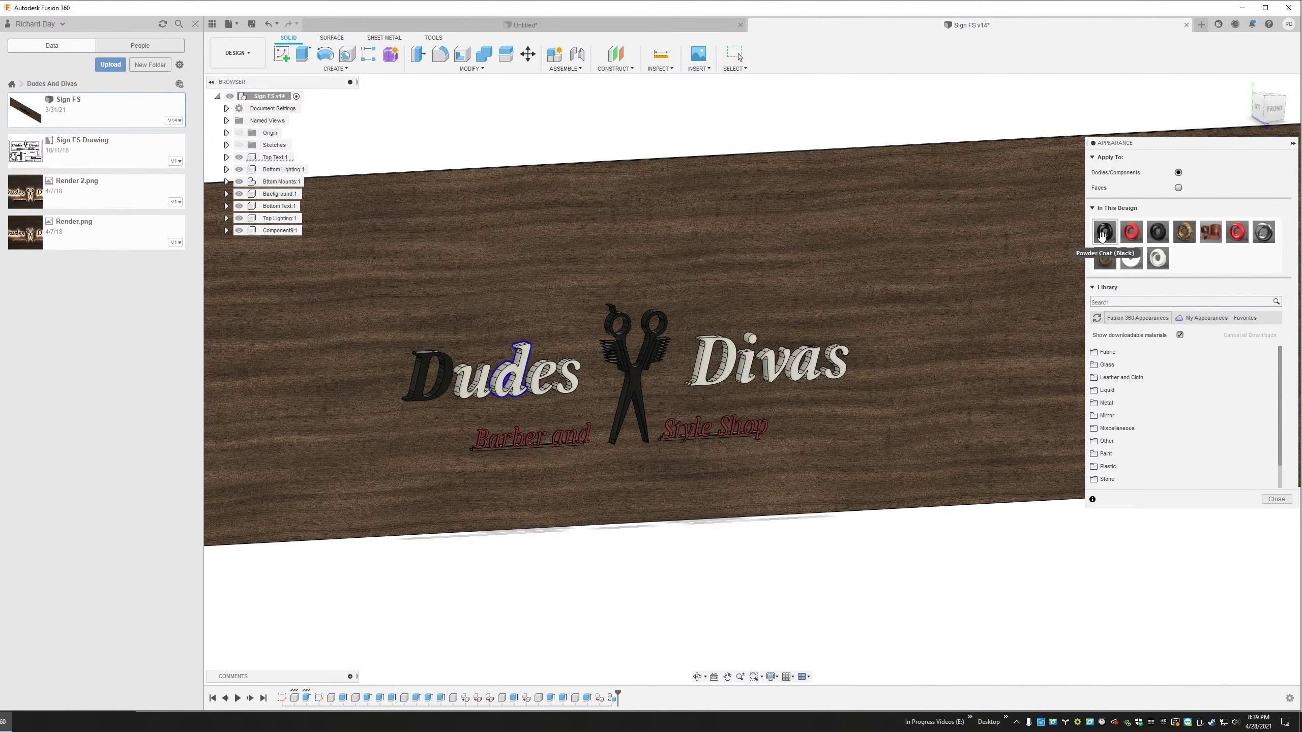
left_click_drag(1105, 231, 260, 161)
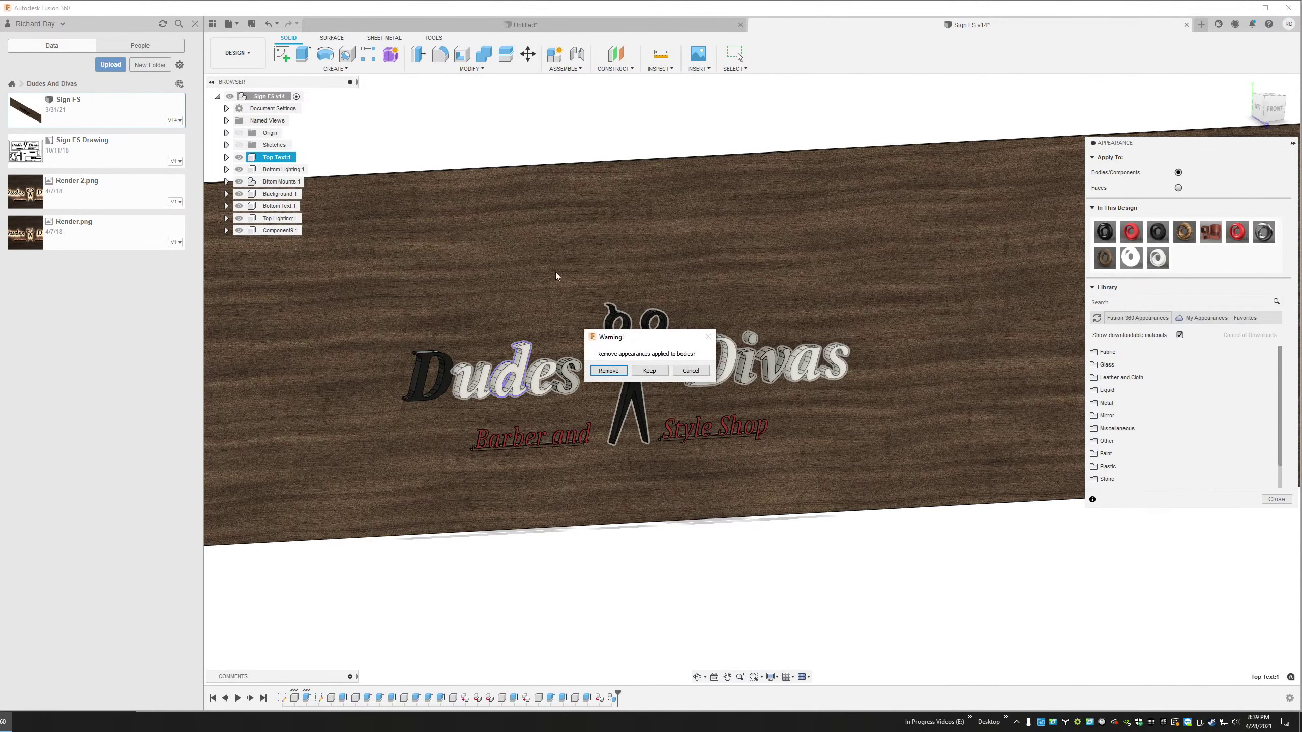
left_click(609, 370)
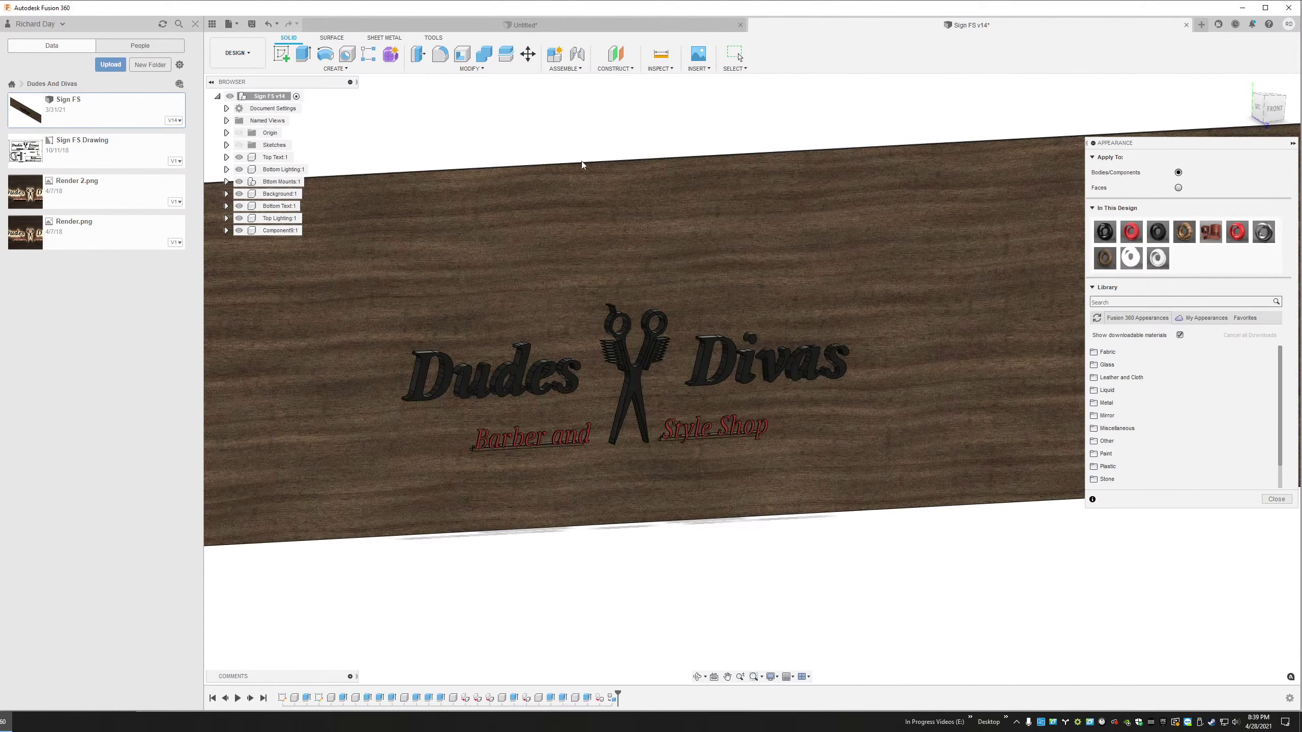
Collapse the appearance settings and hide the Top Text component to expose the lighting bodies behind it
scroll(444, 422, "up", 2)
scroll(579, 339, "down", 3)
scroll(661, 329, "up", 3)
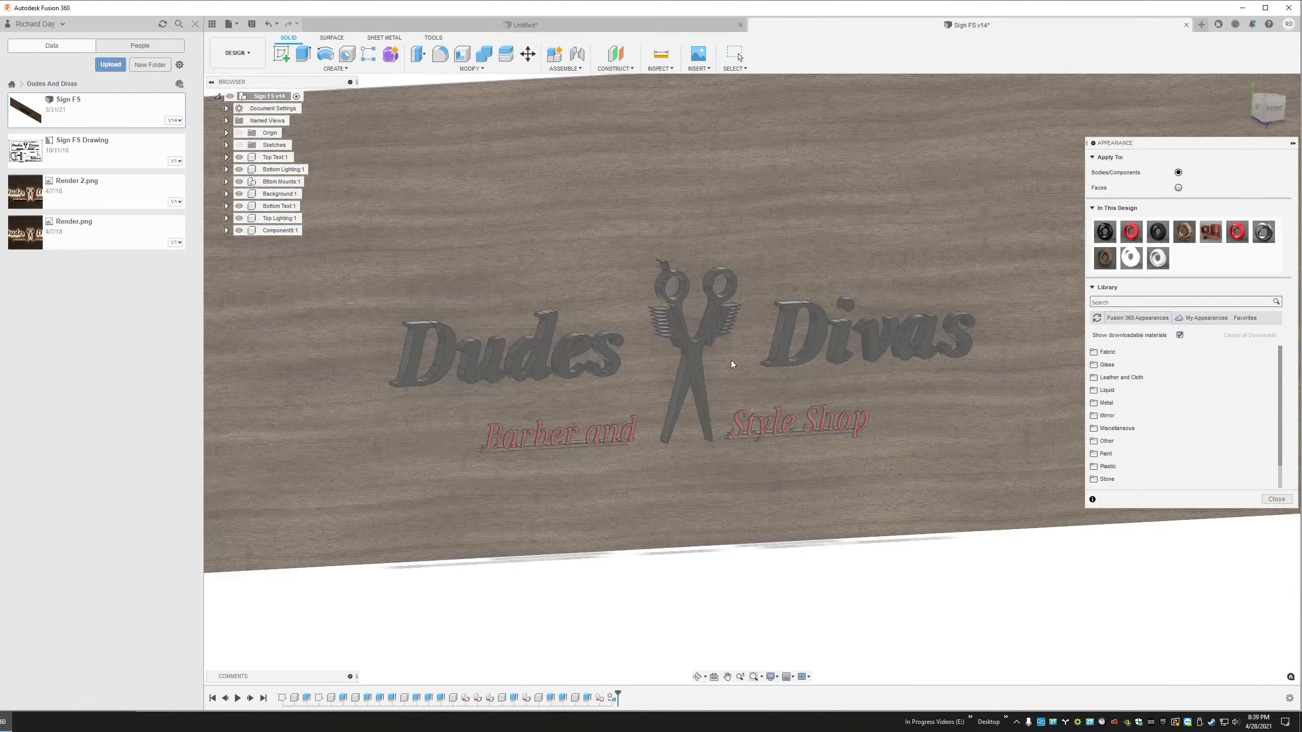
scroll(730, 360, "up", 2)
scroll(740, 396, "down", 3)
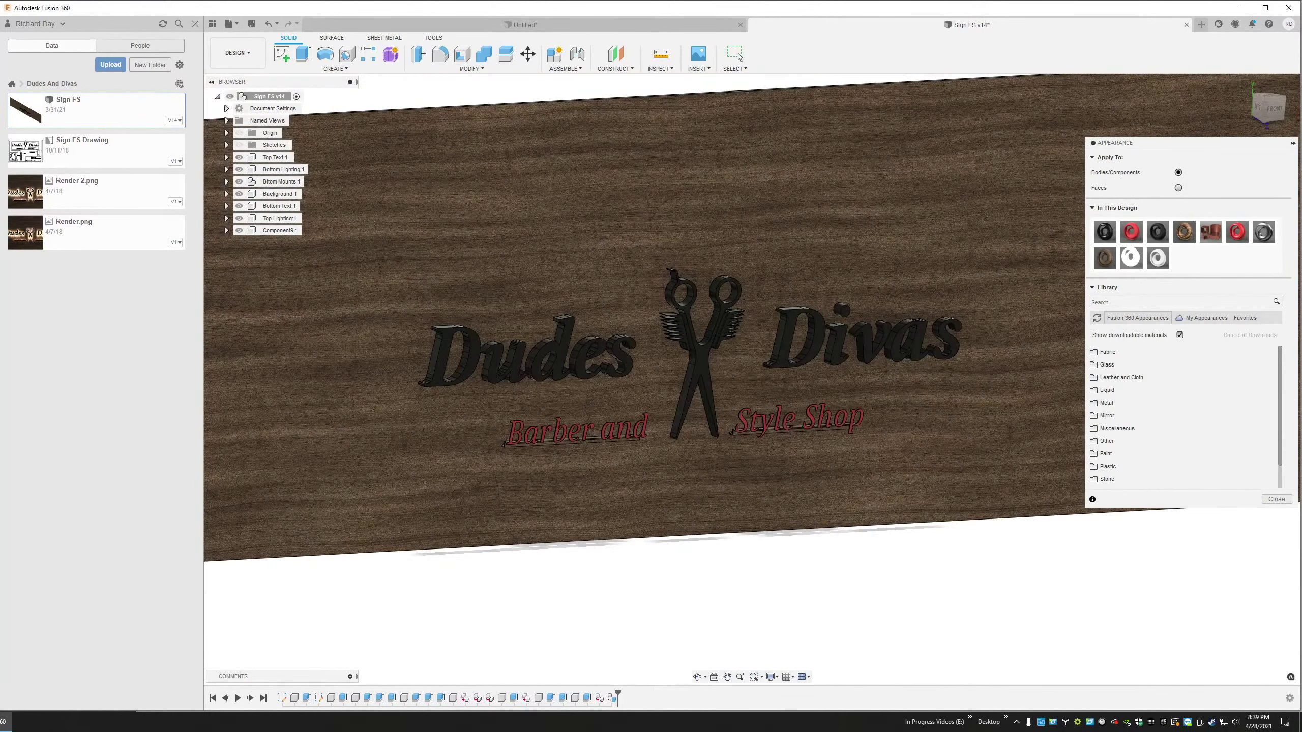
left_click(1293, 143)
scroll(667, 380, "up", 1)
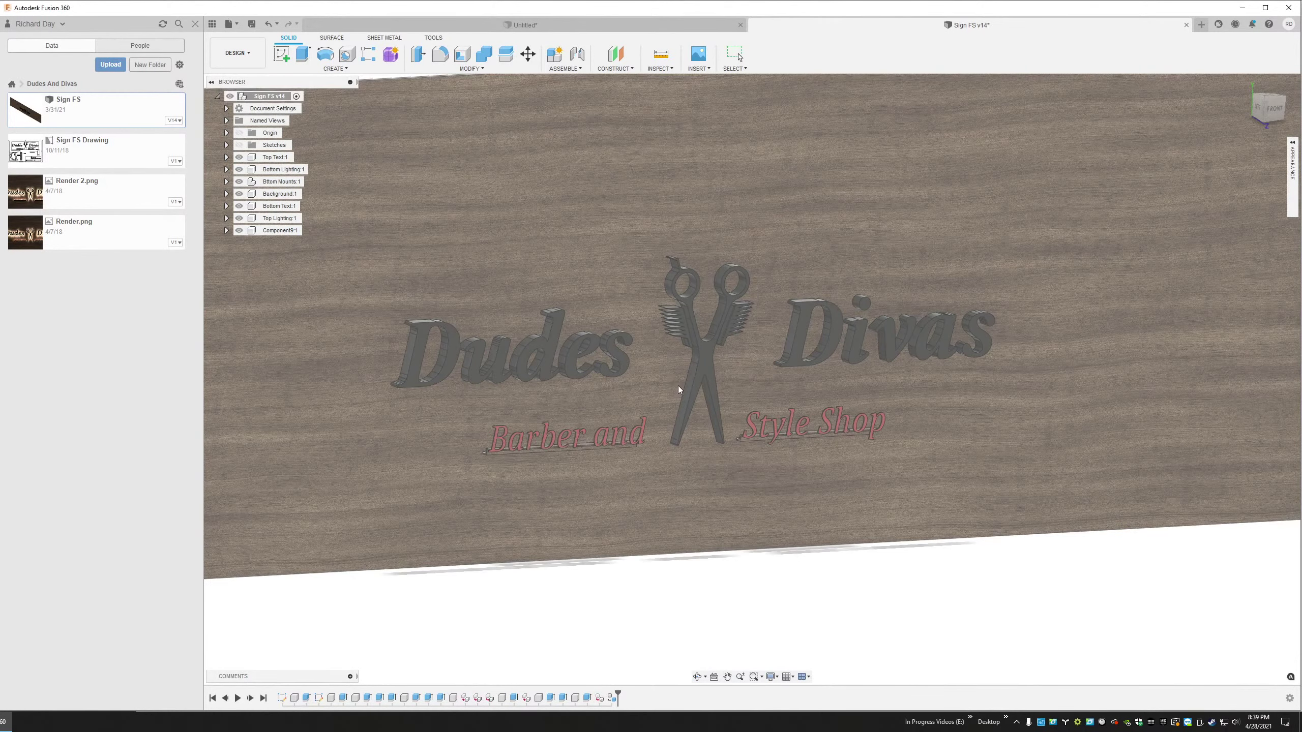
middle_click_drag(696, 412, 709, 399)
scroll(562, 299, "up", 3)
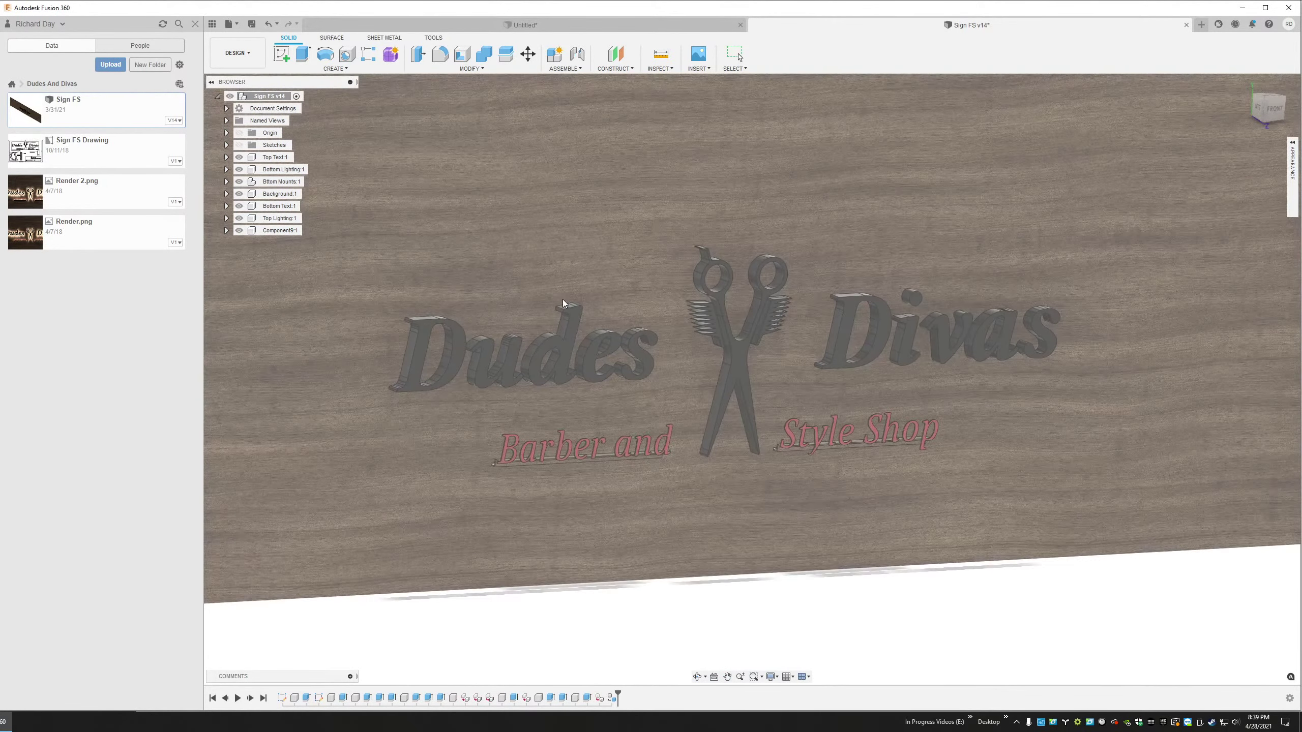
scroll(578, 296, "up", 1)
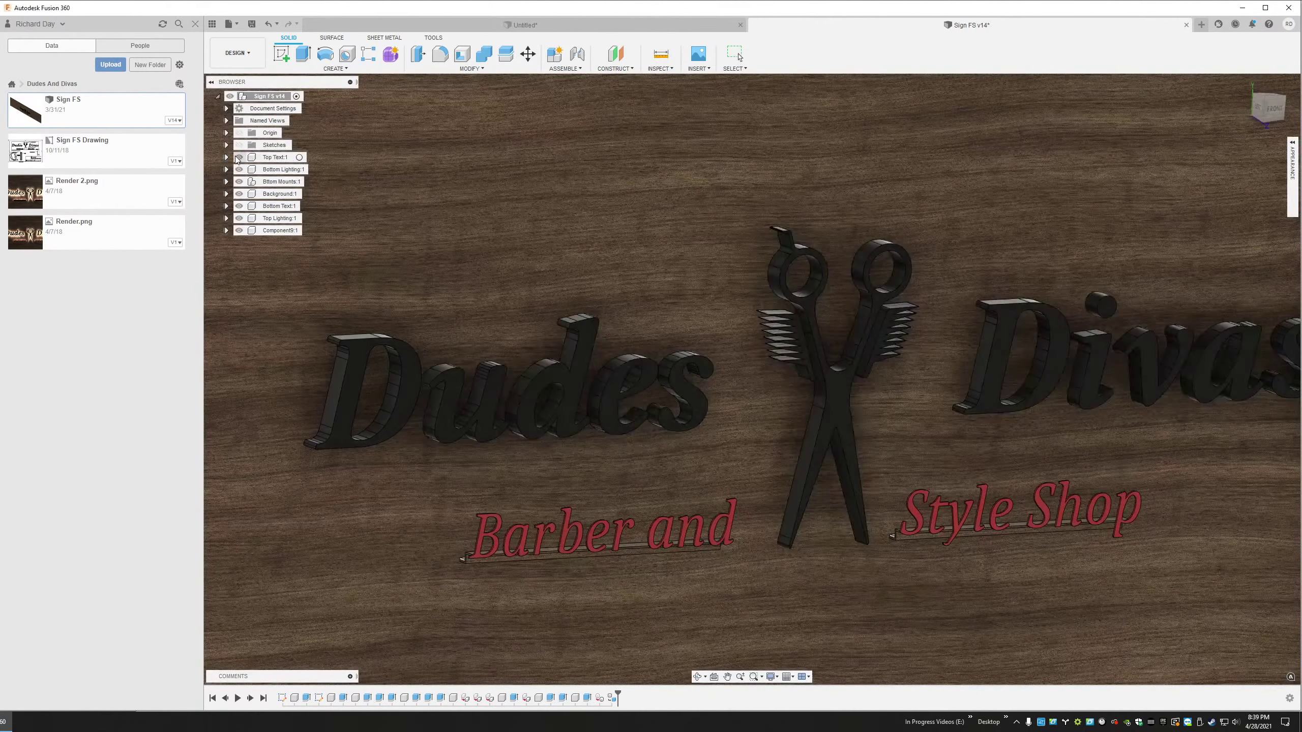
left_click(240, 157)
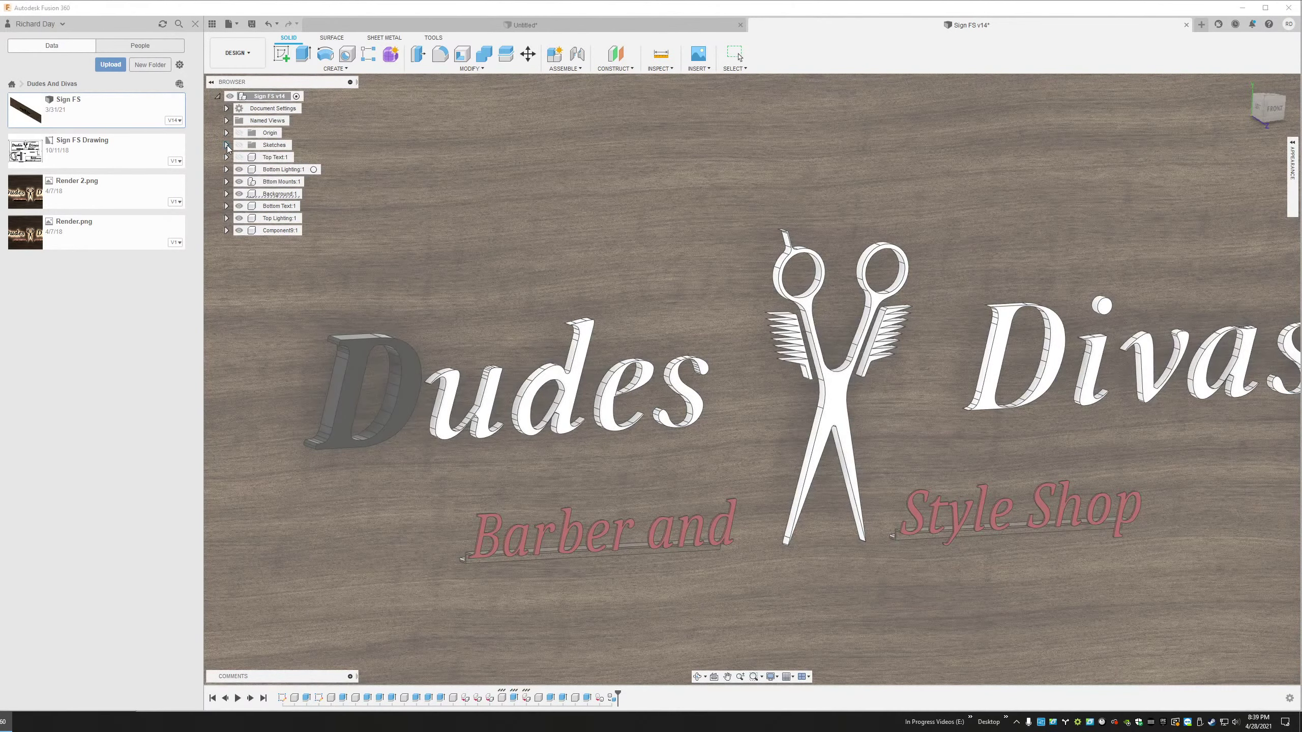
Show the Logo and Bottom Mount sketches and hide all the remaining components of the sign
left_click(226, 145)
left_click(279, 159)
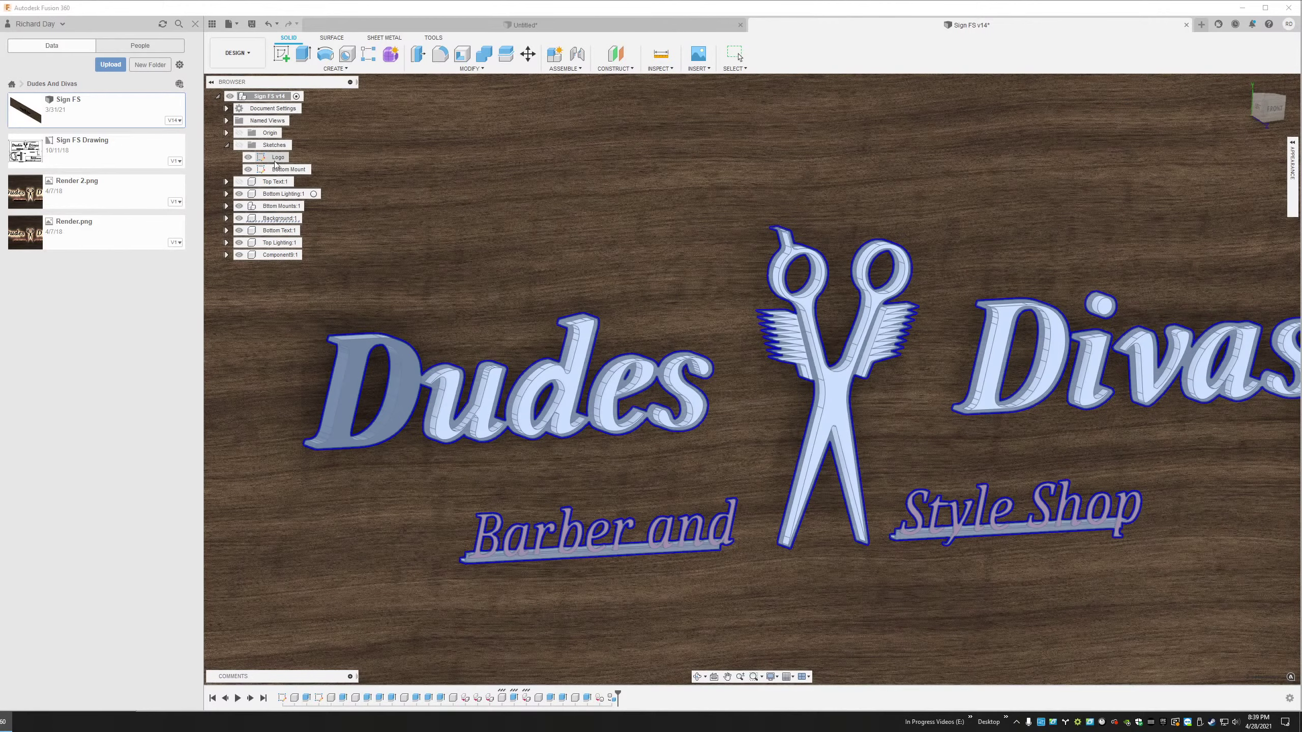
left_click(239, 145)
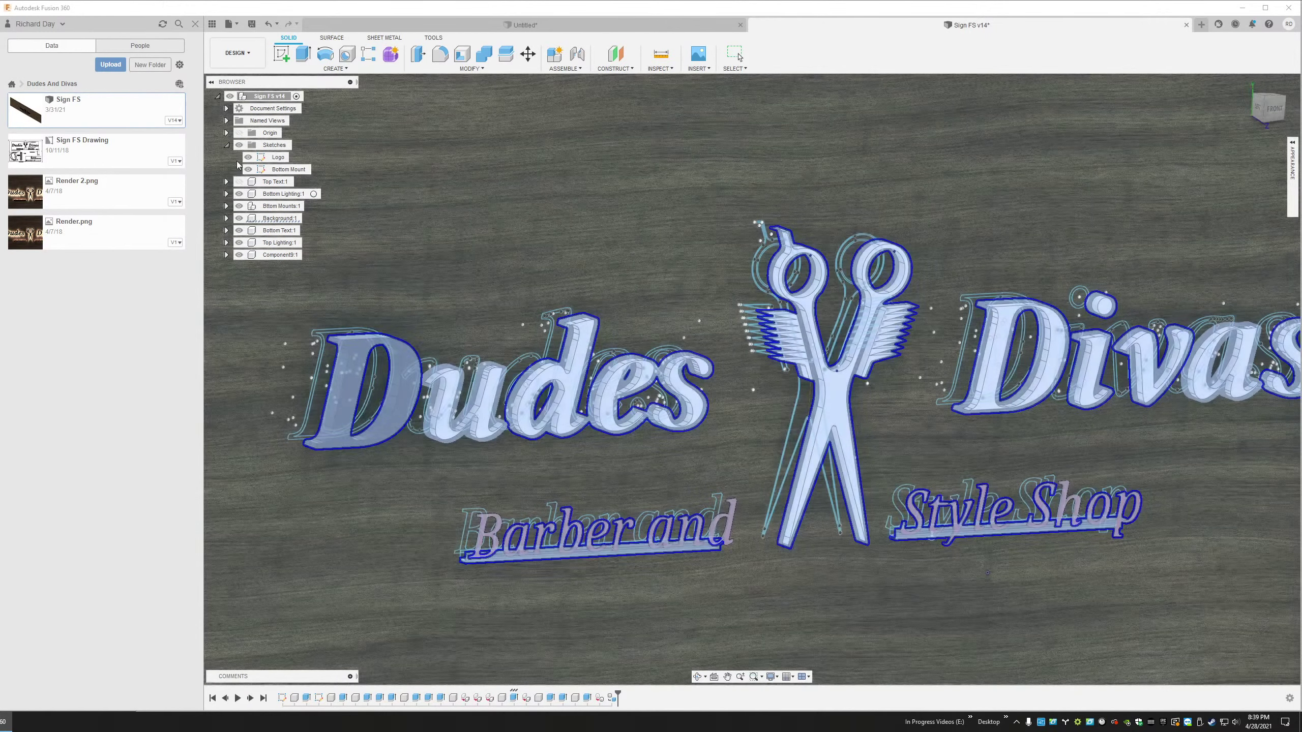
left_click(239, 194)
left_click(239, 206)
left_click(239, 218)
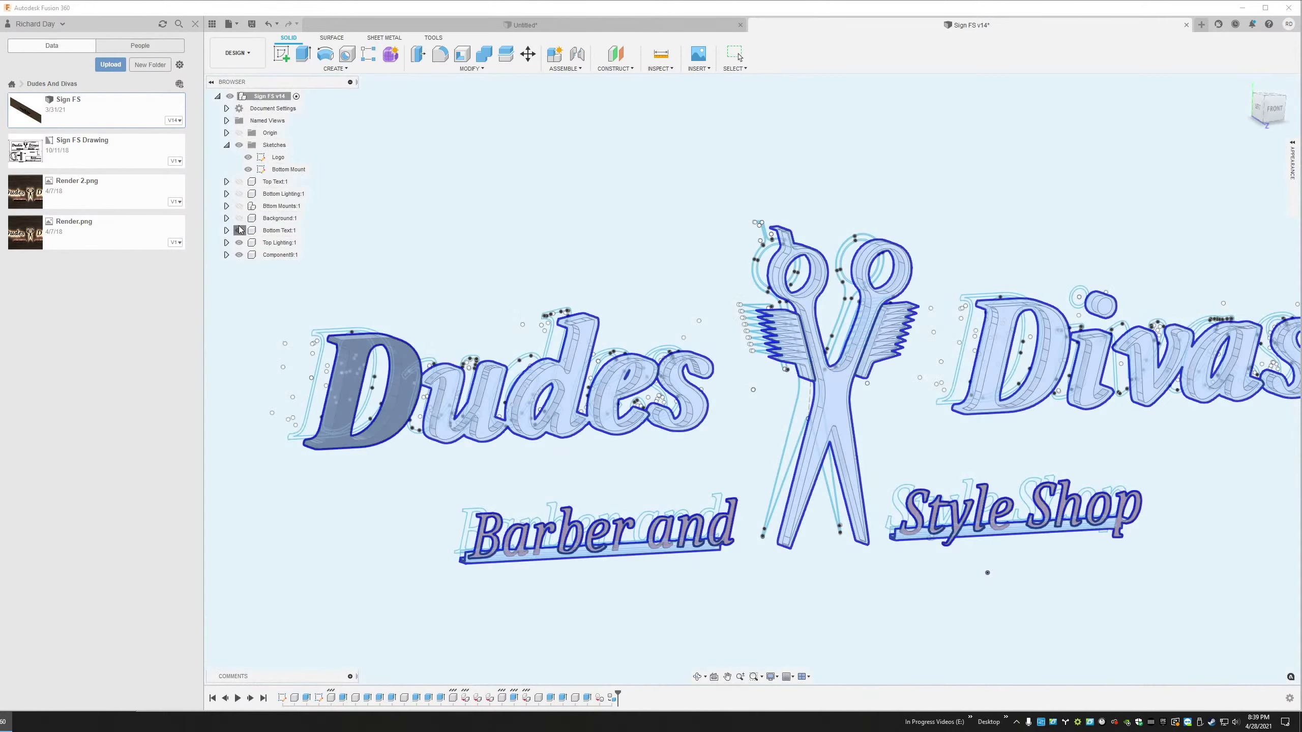
left_click(239, 231)
left_click(239, 243)
left_click(239, 255)
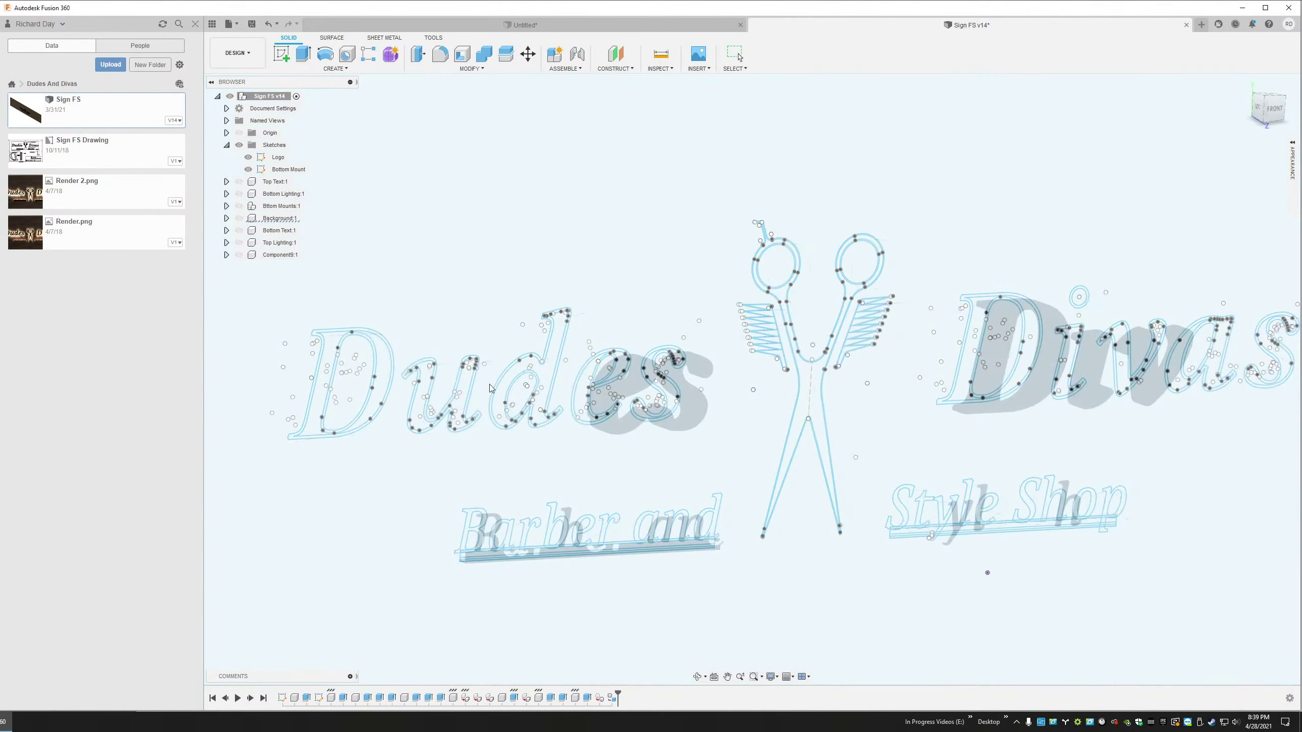
Examine the Logo sketch's offset outlines around the letters of Dudes and Divas and the scissors
scroll(514, 358, "up", 7)
scroll(512, 358, "down", 10)
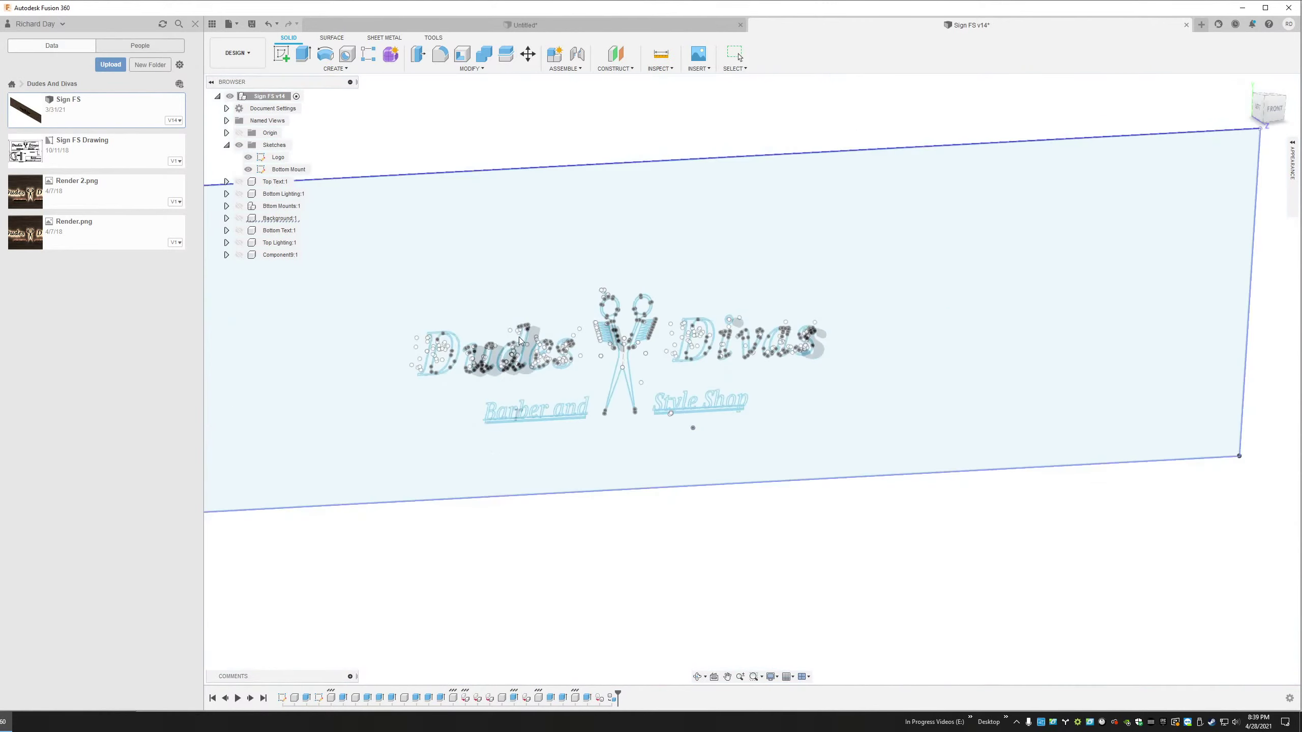
scroll(482, 392, "up", 10)
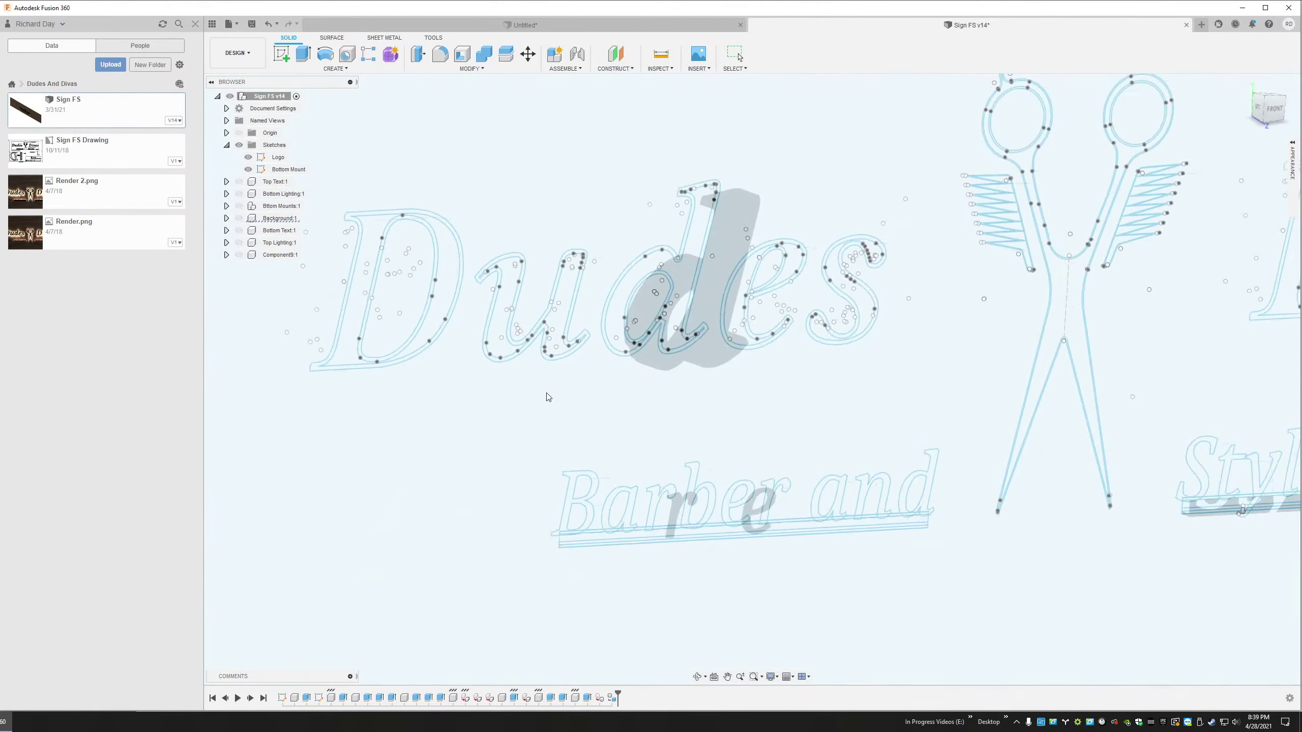
left_click(280, 160)
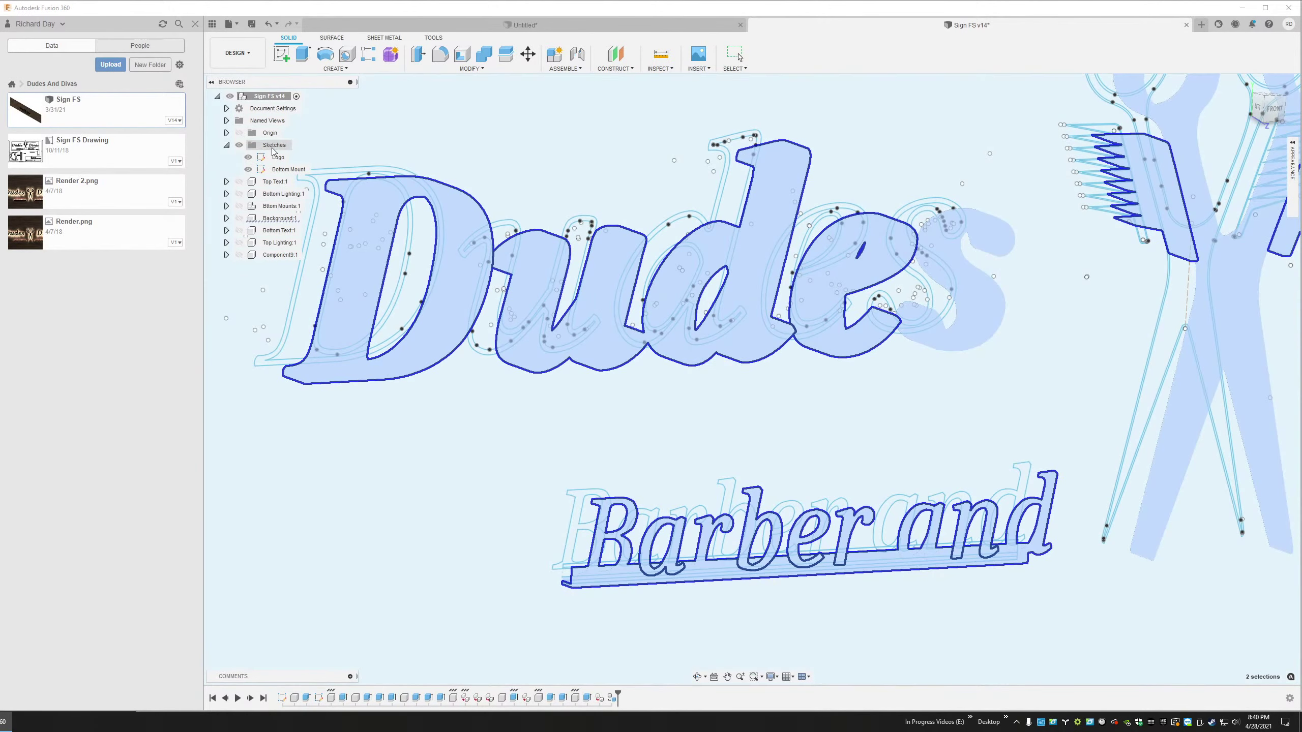
left_click(508, 156)
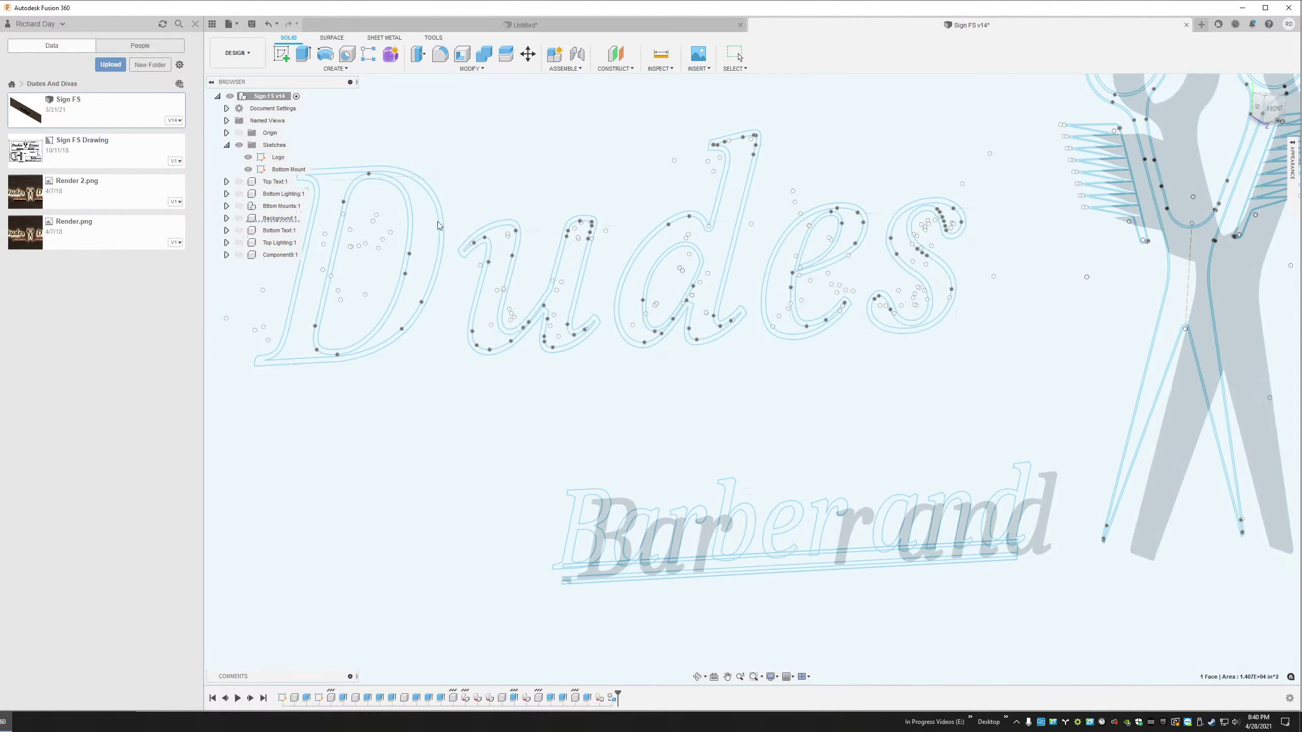
left_click(279, 159)
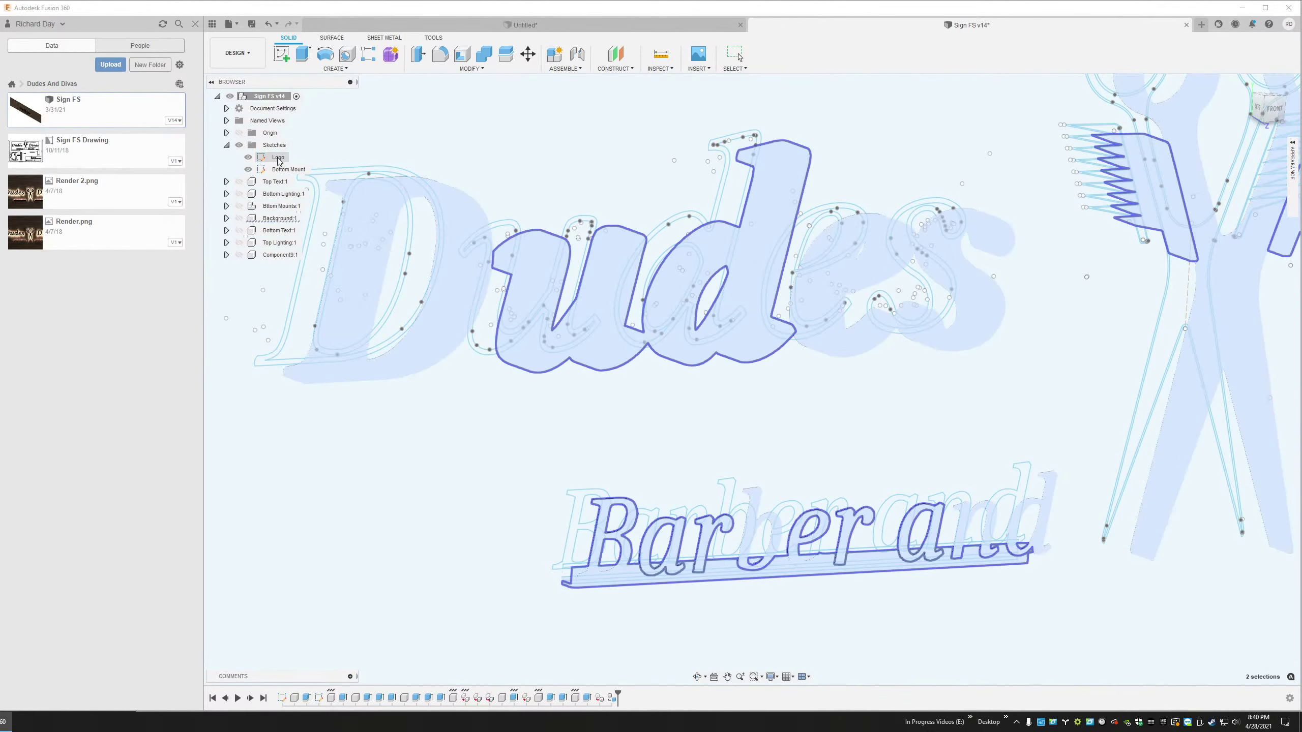
left_click(571, 143)
scroll(463, 226, "up", 6)
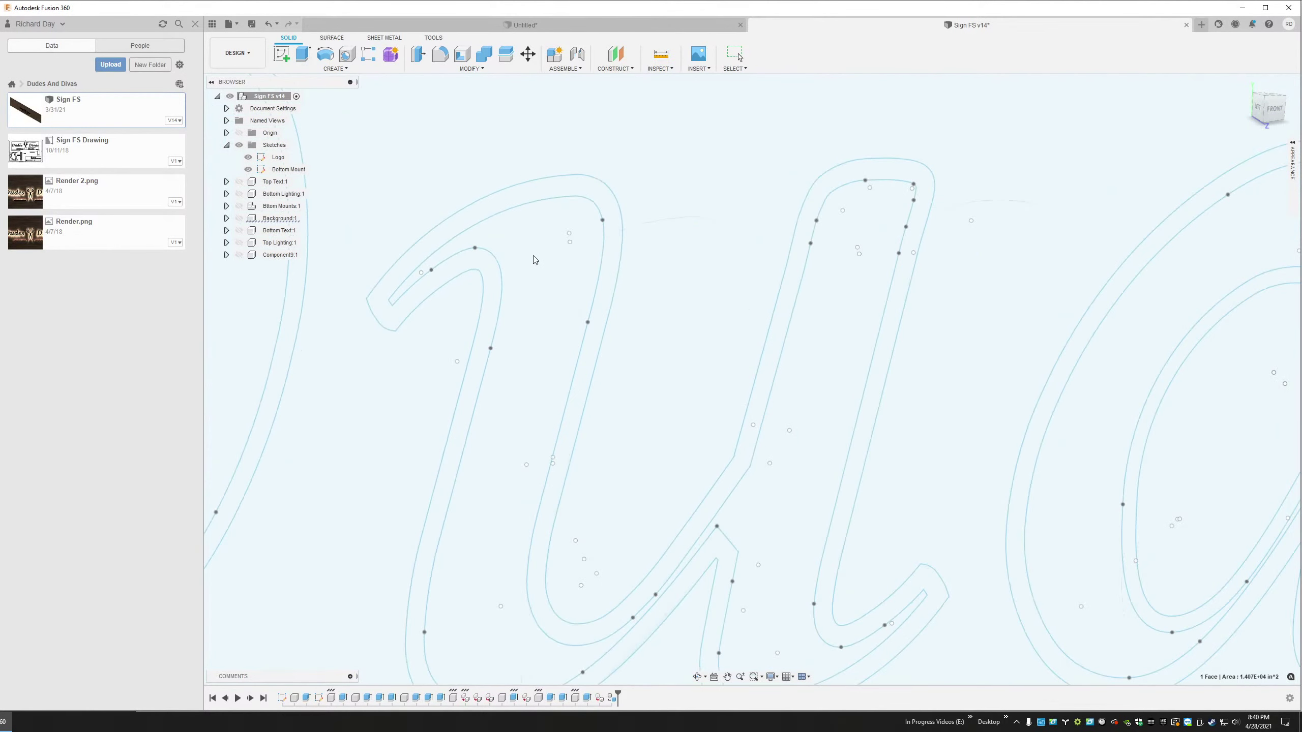
scroll(560, 201, "down", 2)
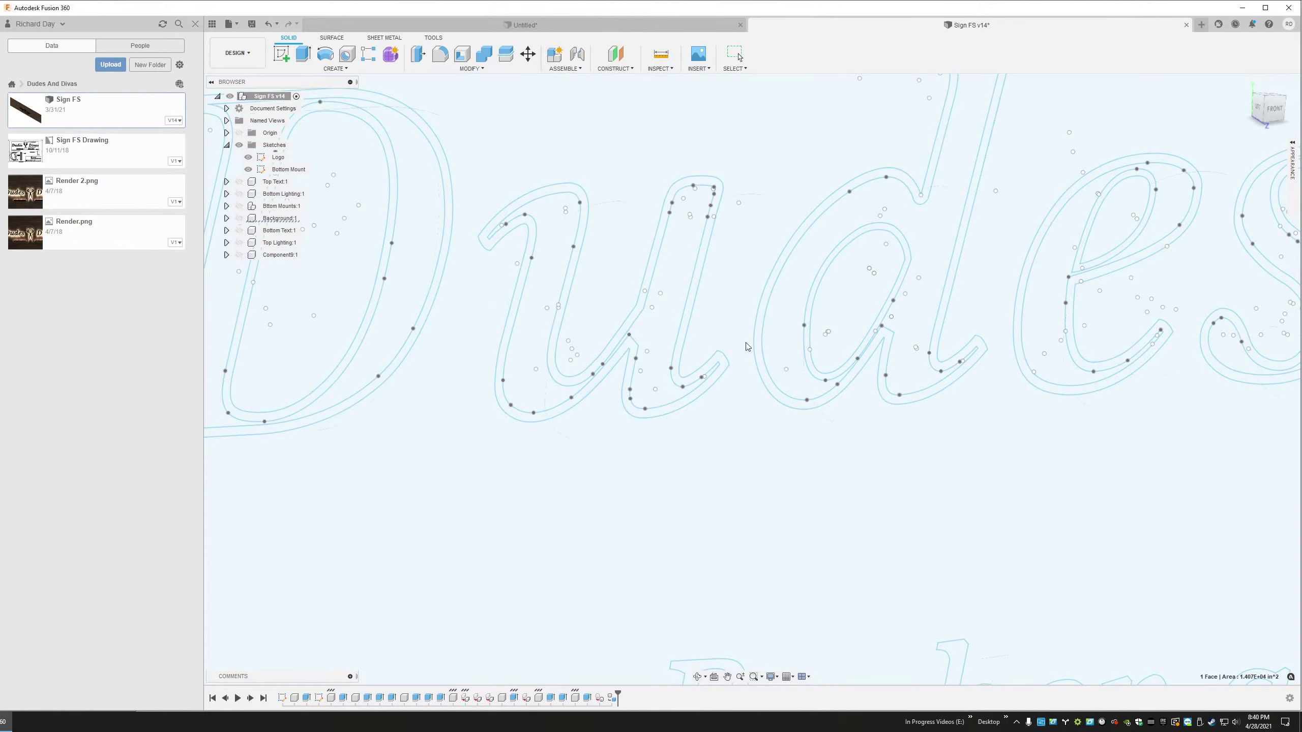
scroll(840, 238, "down", 5)
middle_click_drag(907, 261, 301, 287)
scroll(782, 192, "up", 3)
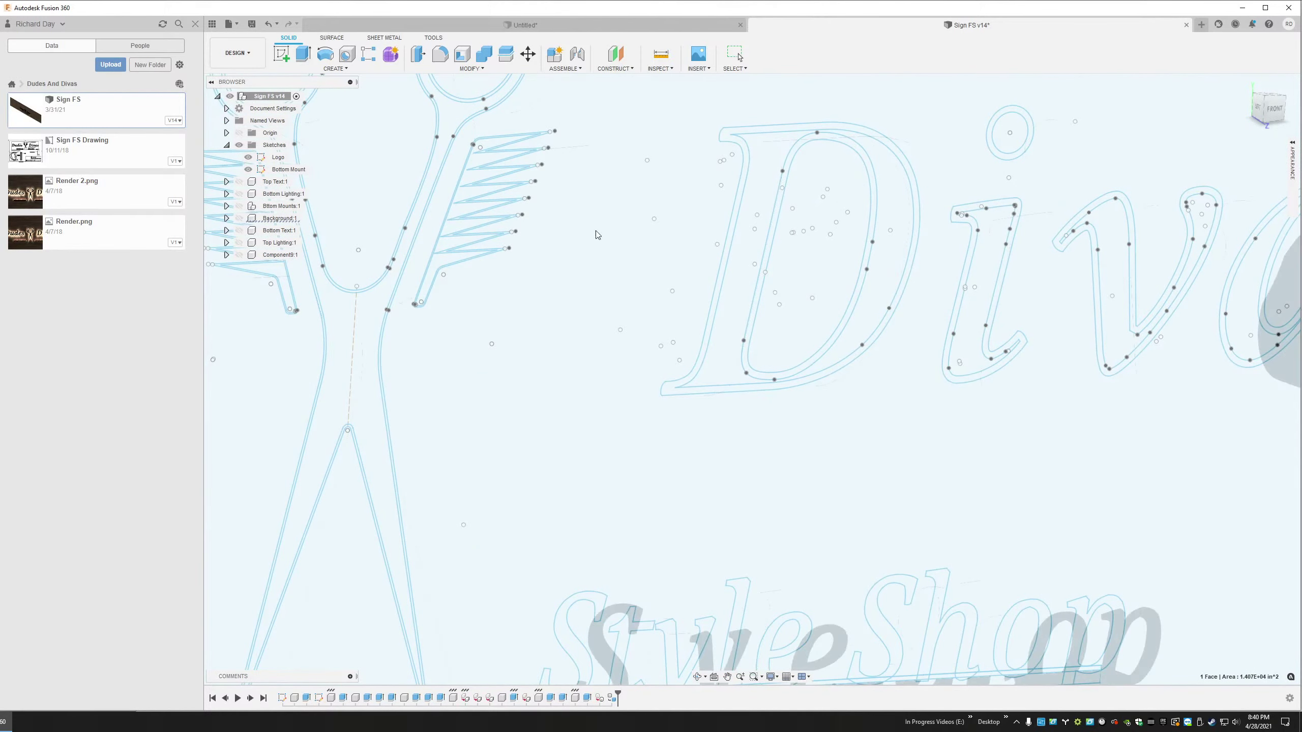
Show the Top Lighting component, and toggle Top Text on and off to compare them, leaving both visible
left_click(239, 243)
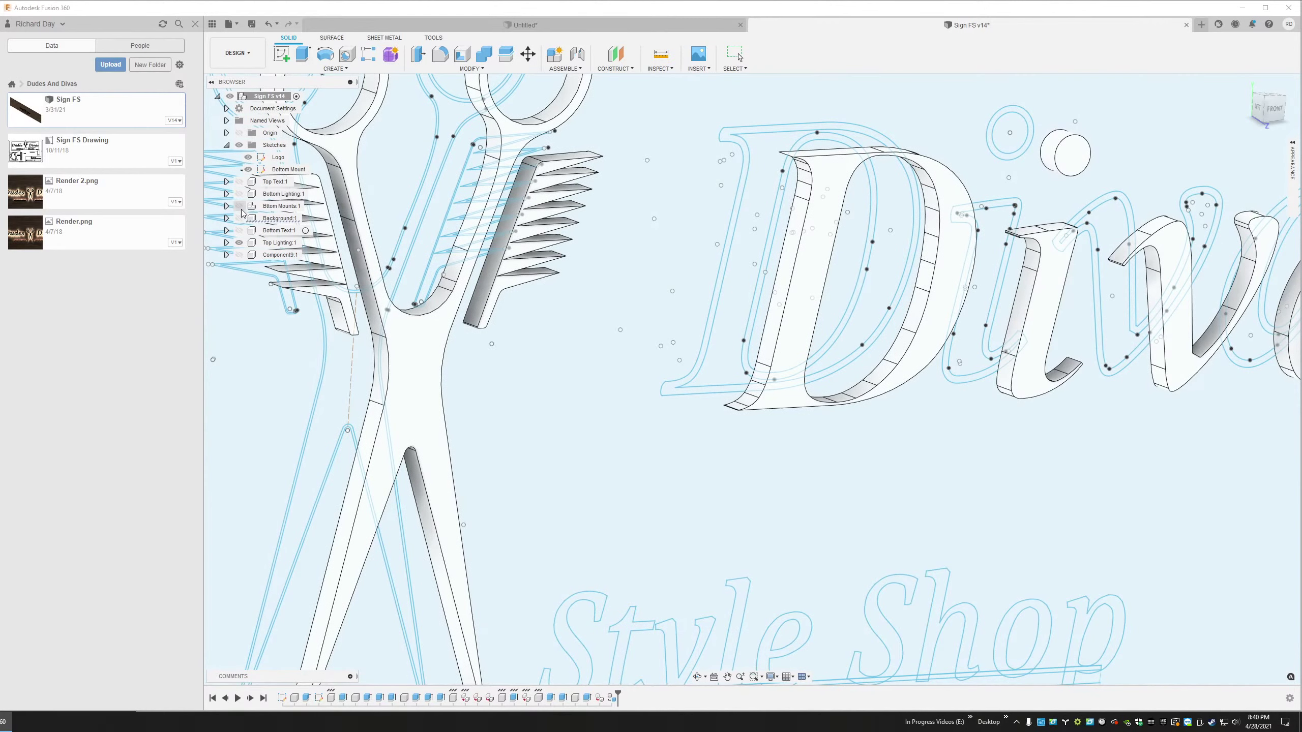
left_click(239, 182)
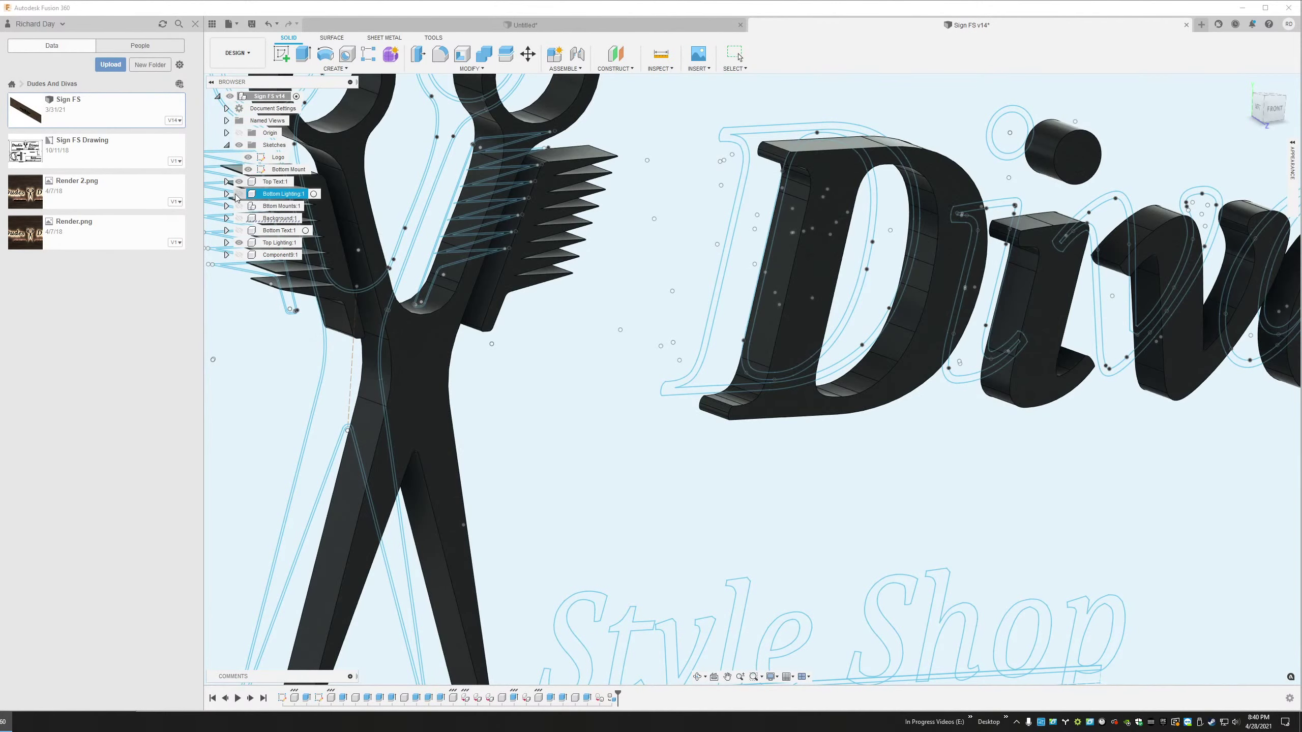
left_click(239, 182)
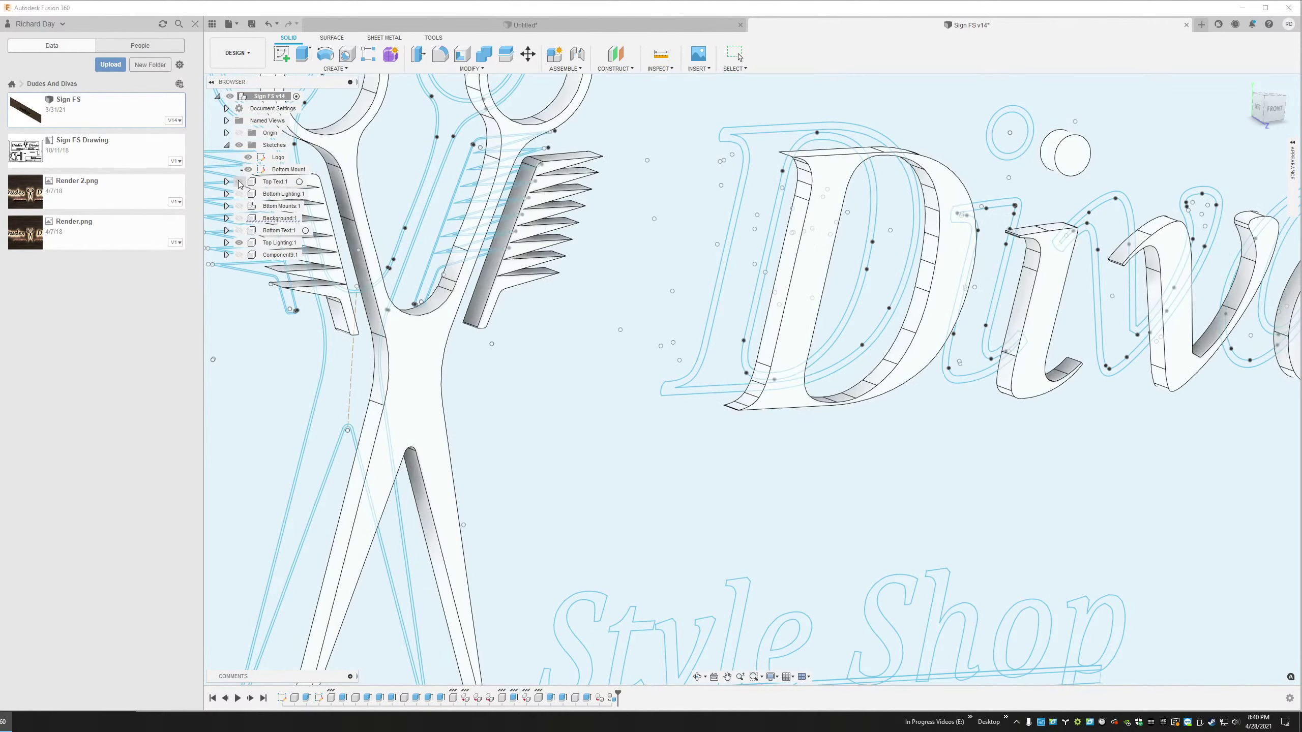
left_click(239, 182)
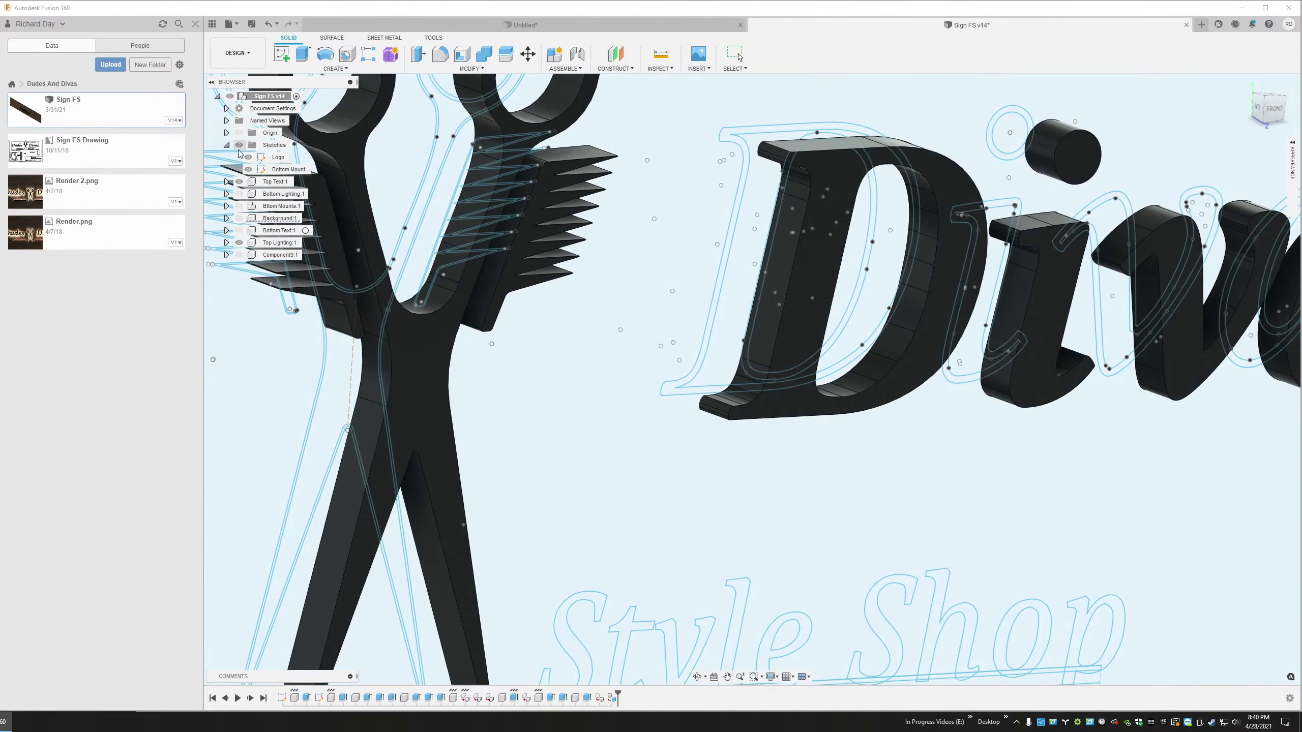
Show the Bottom Lighting, Bottom Mounts, Background and Bottom Text components plus the last remaining component, and hide all sketches
left_click(241, 195)
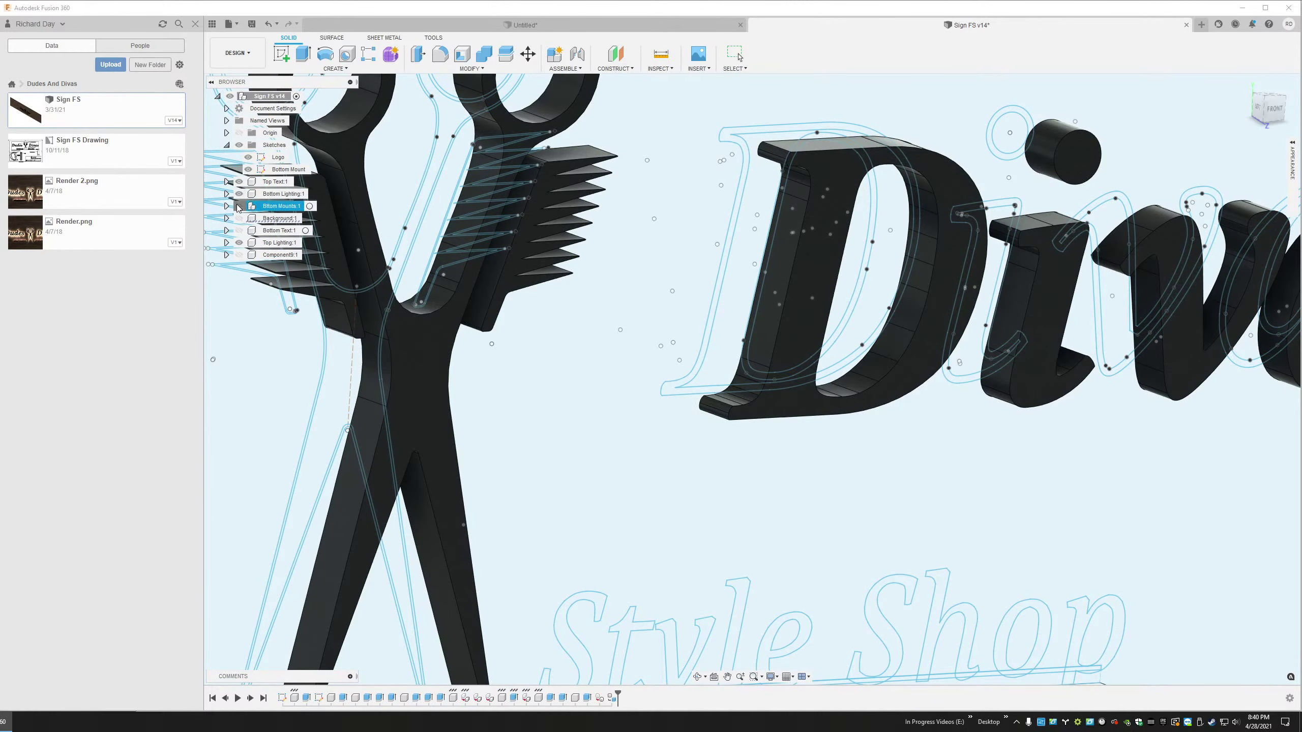
left_click(240, 206)
left_click(240, 219)
left_click(240, 231)
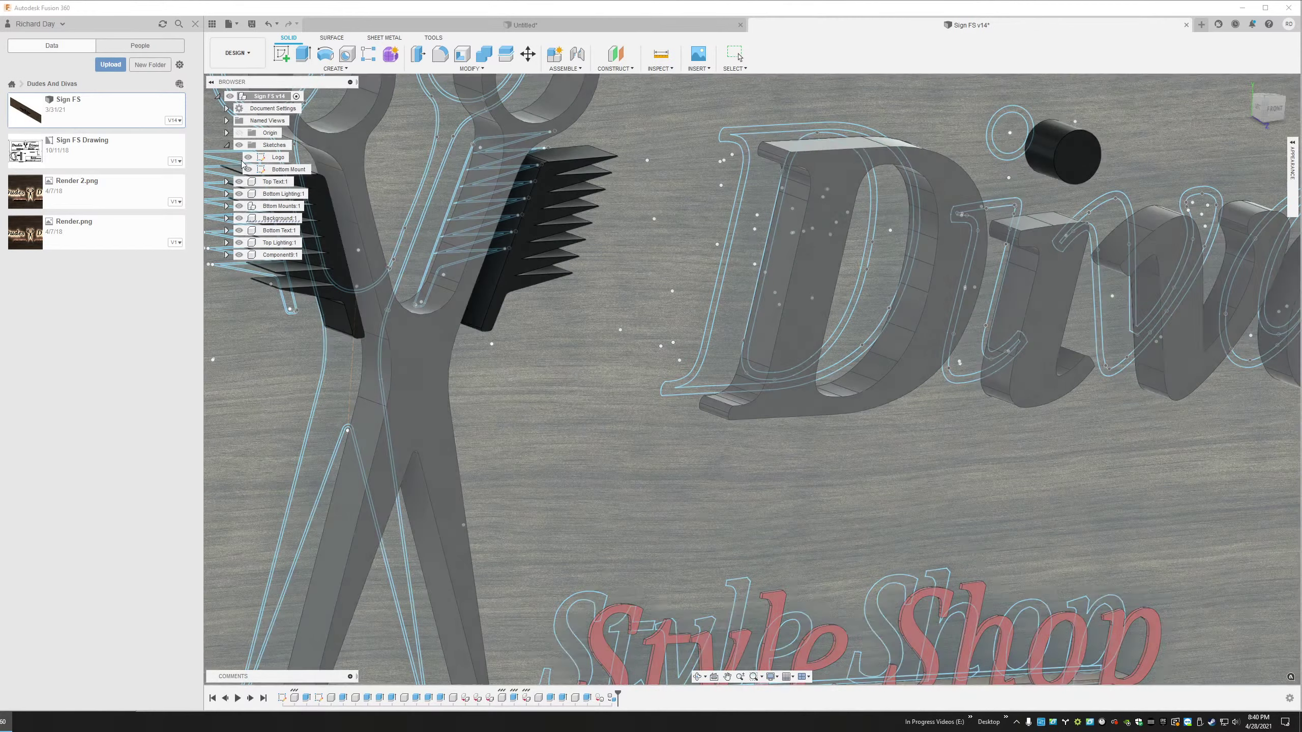
left_click(240, 145)
Switch to the Render workspace and start an in-canvas render of the whole sign seen at an angle from below
scroll(871, 341, "down", 8)
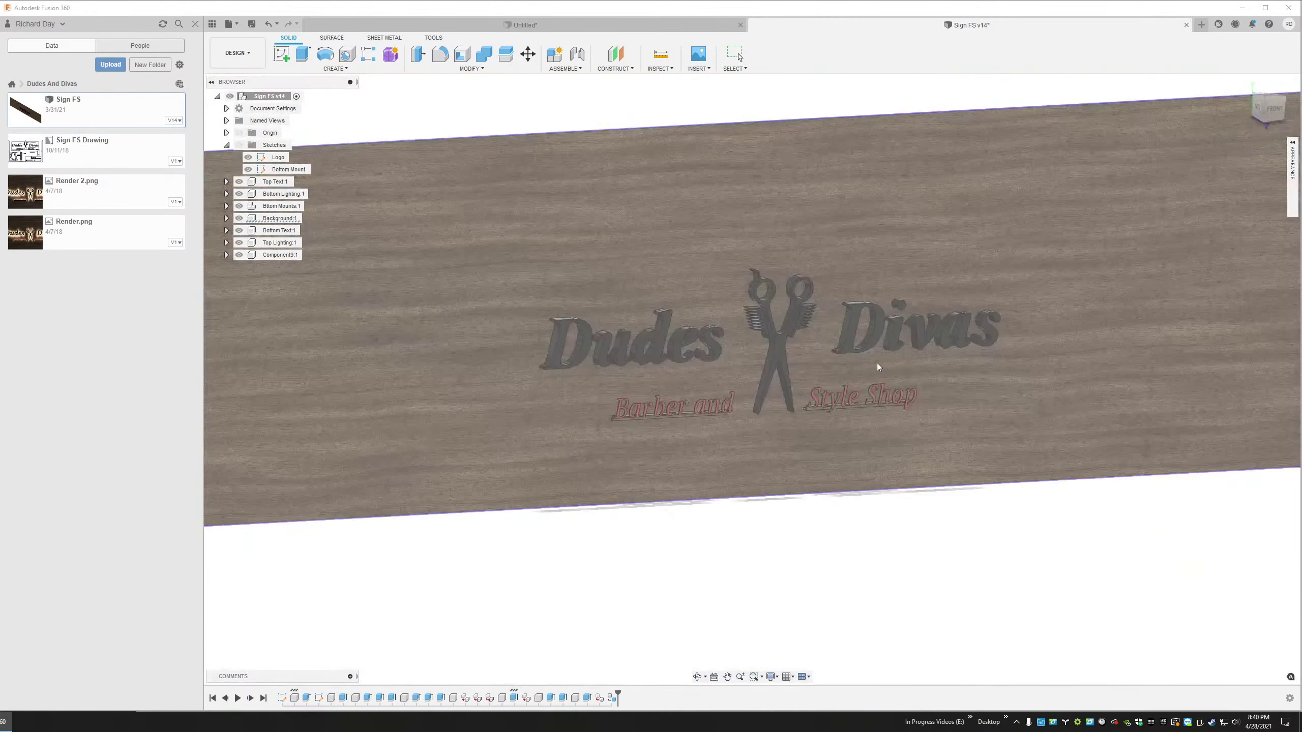
middle_click_drag(859, 405, 871, 495)
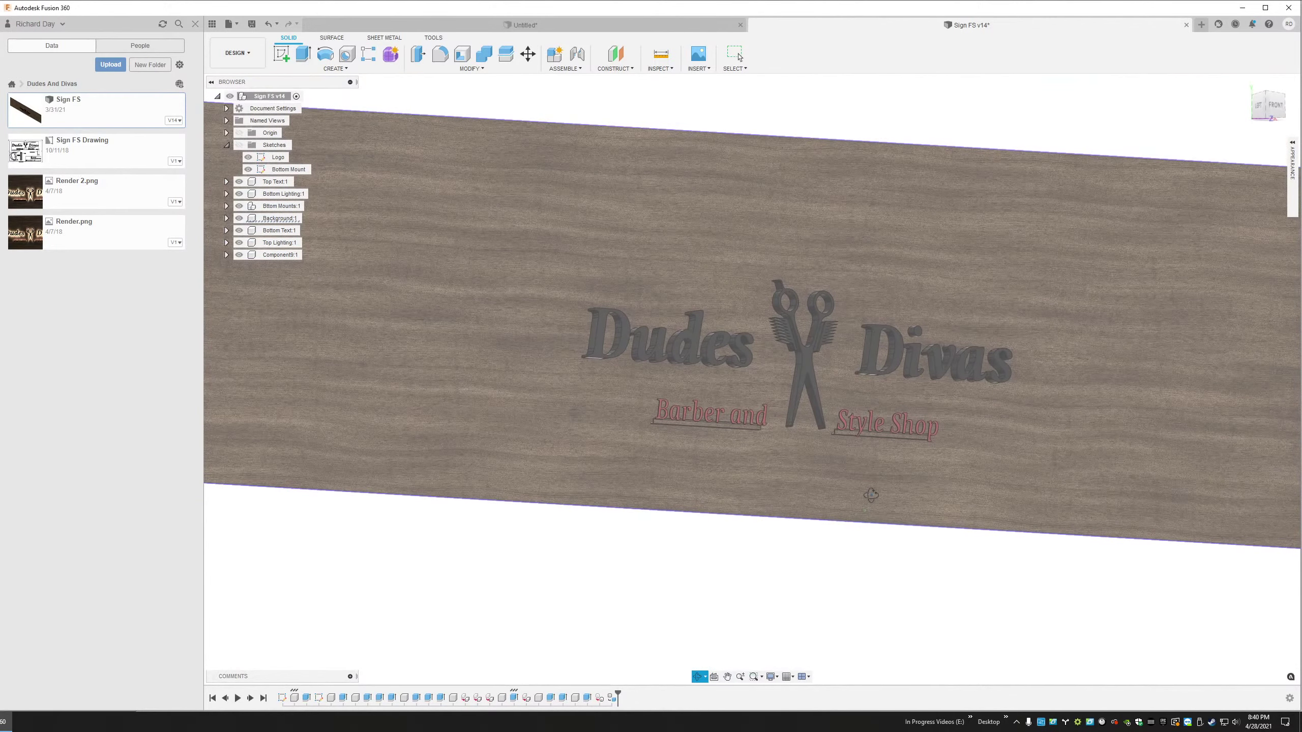
scroll(871, 495, "up", 4)
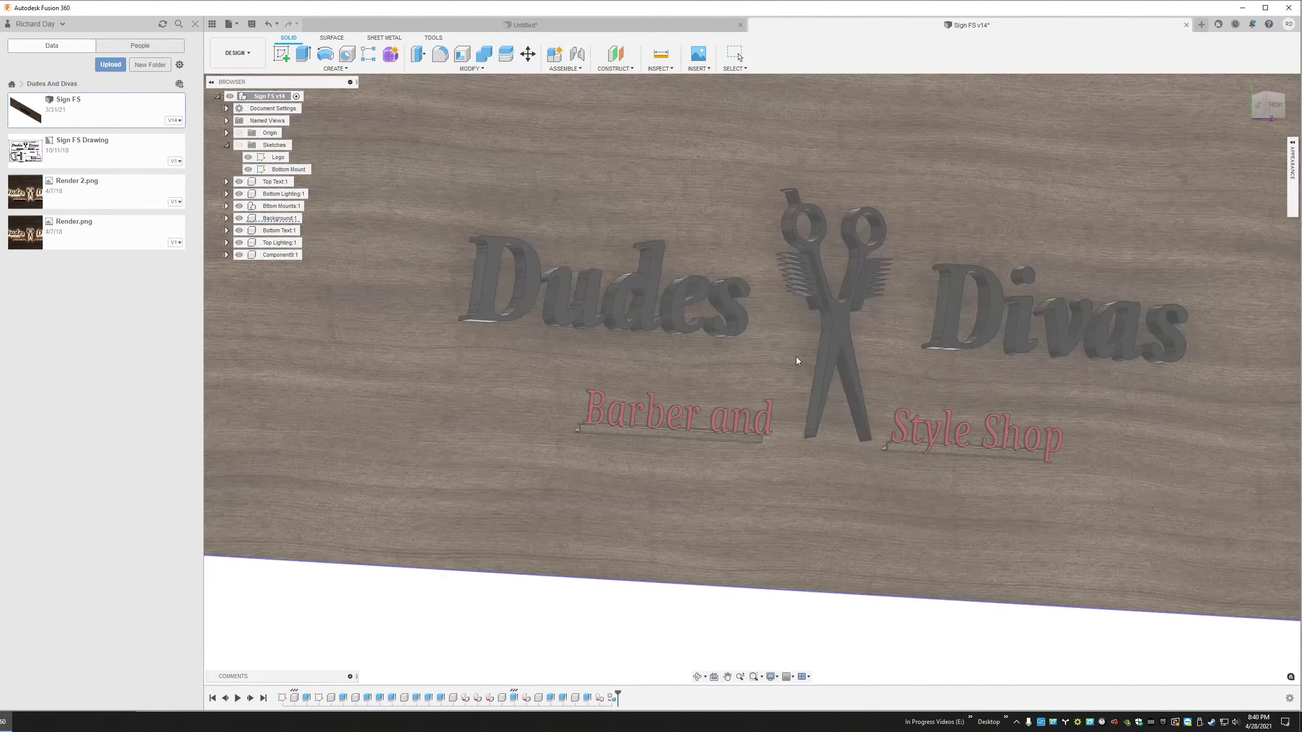
middle_click_drag(796, 360, 773, 360)
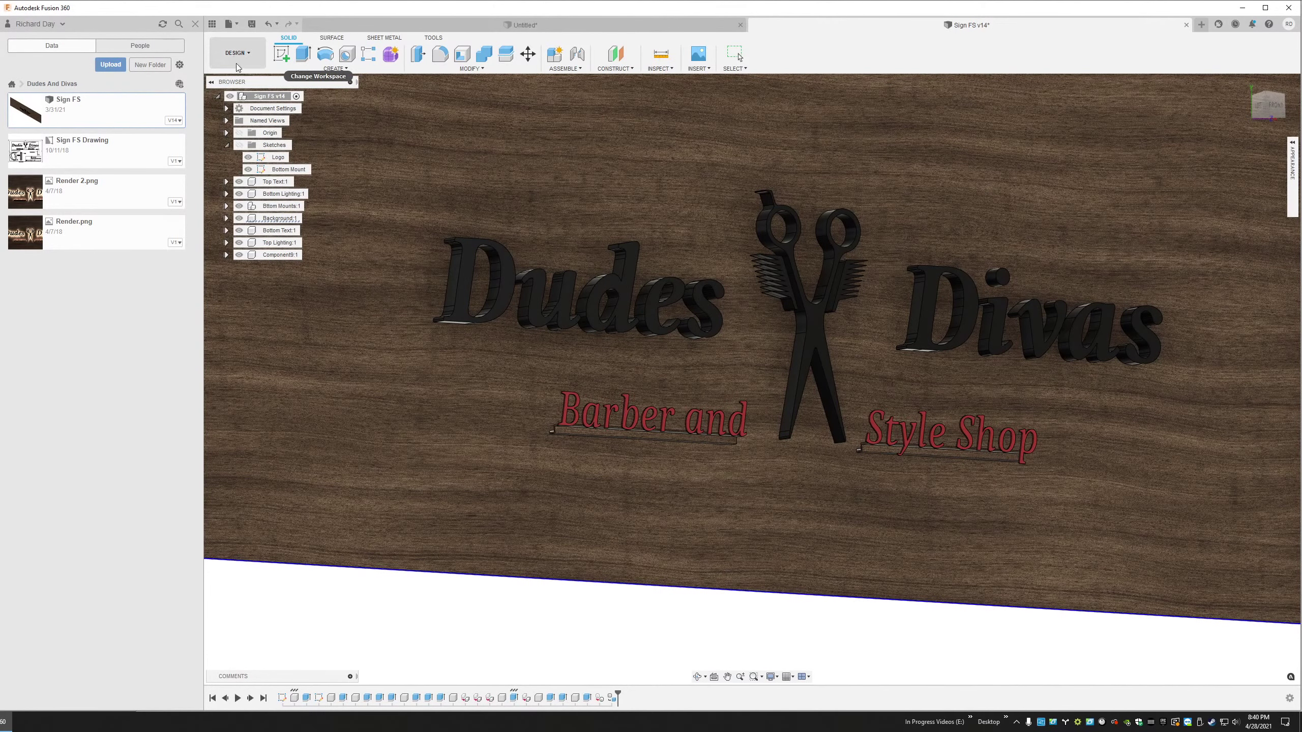
left_click(237, 64)
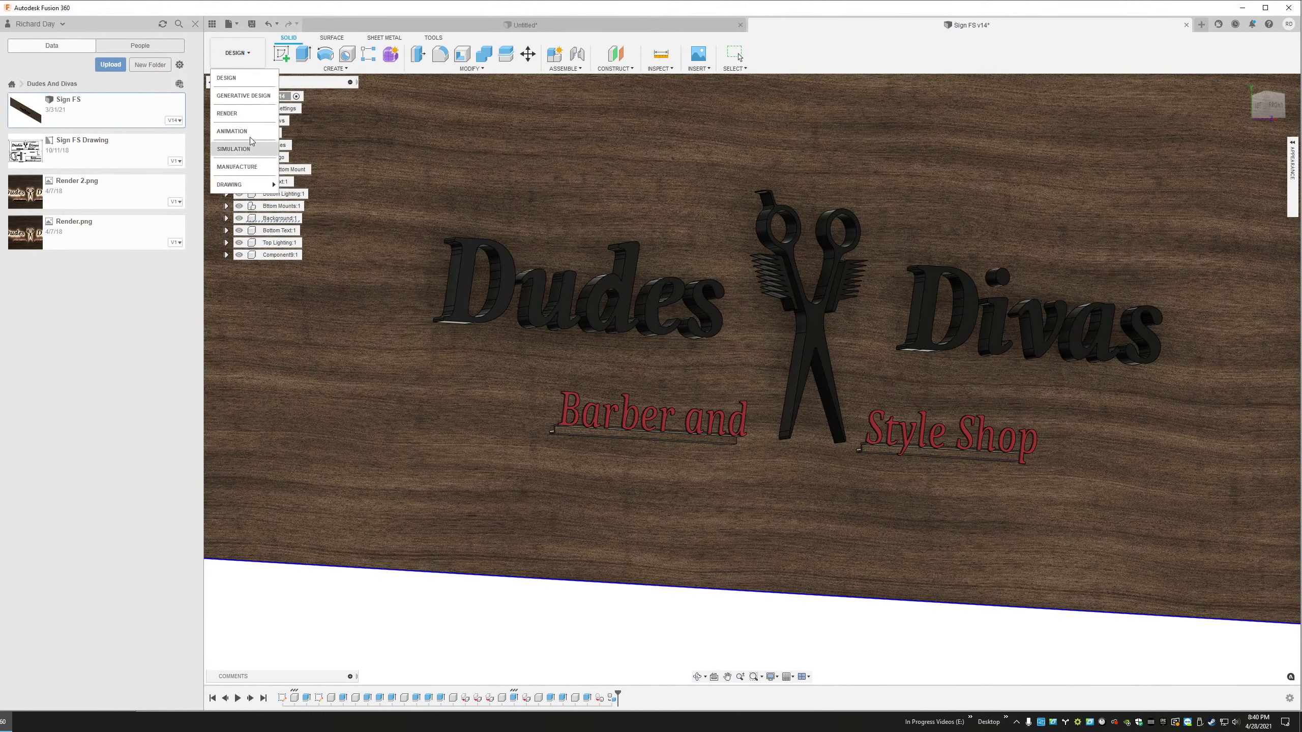
left_click(227, 114)
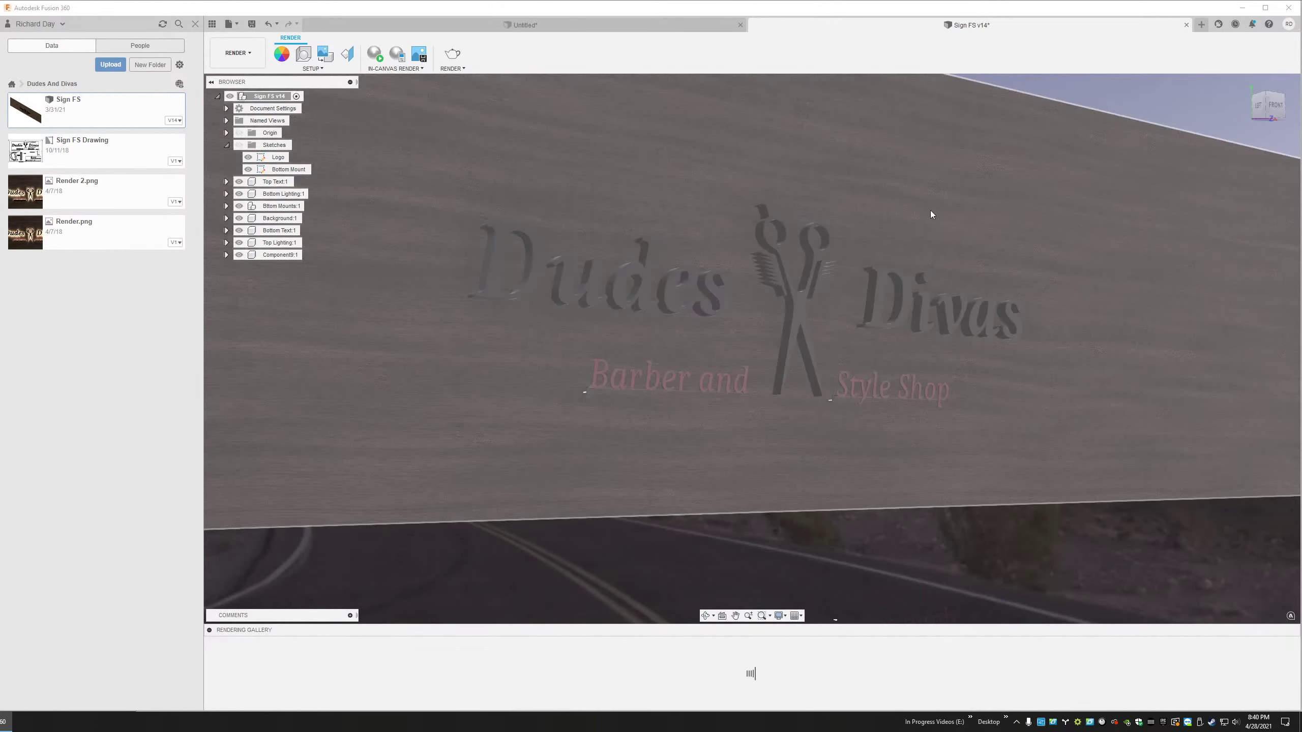
scroll(716, 267, "up", 2)
middle_click_drag(673, 412, 707, 395)
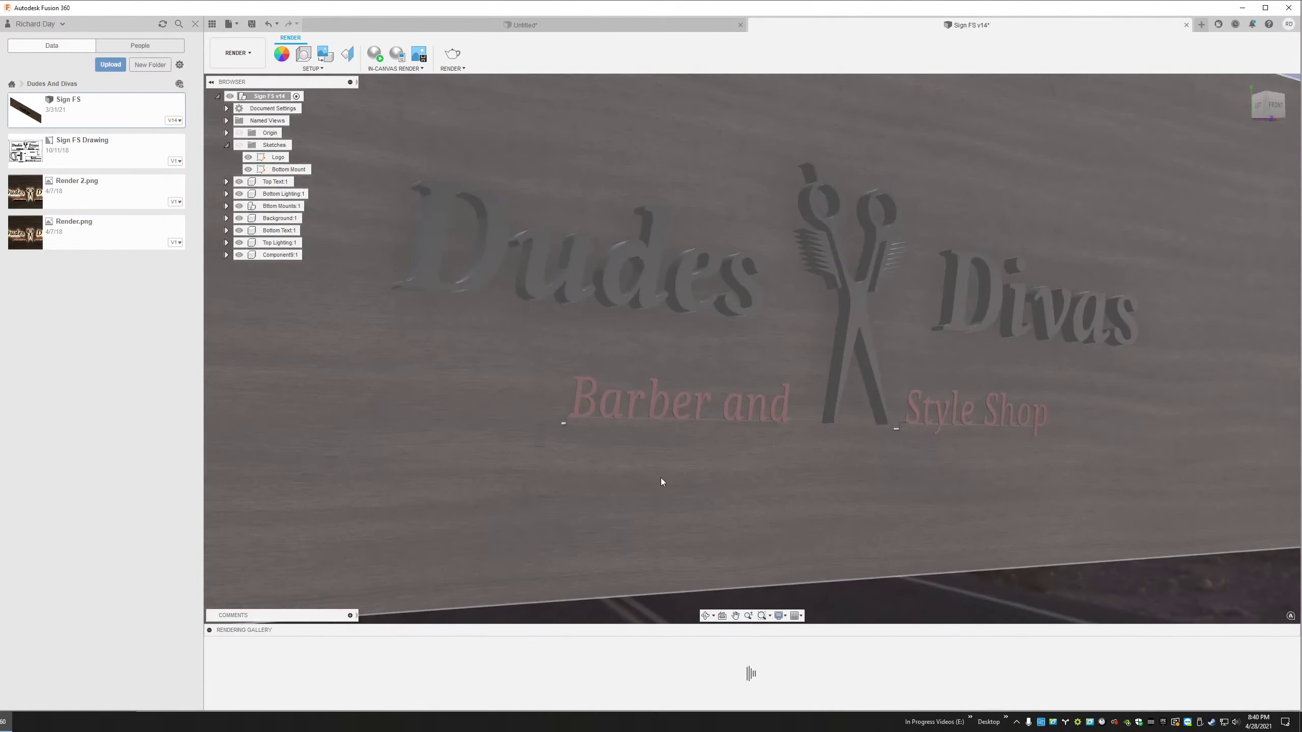
middle_click_drag(656, 477, 714, 483, "shift")
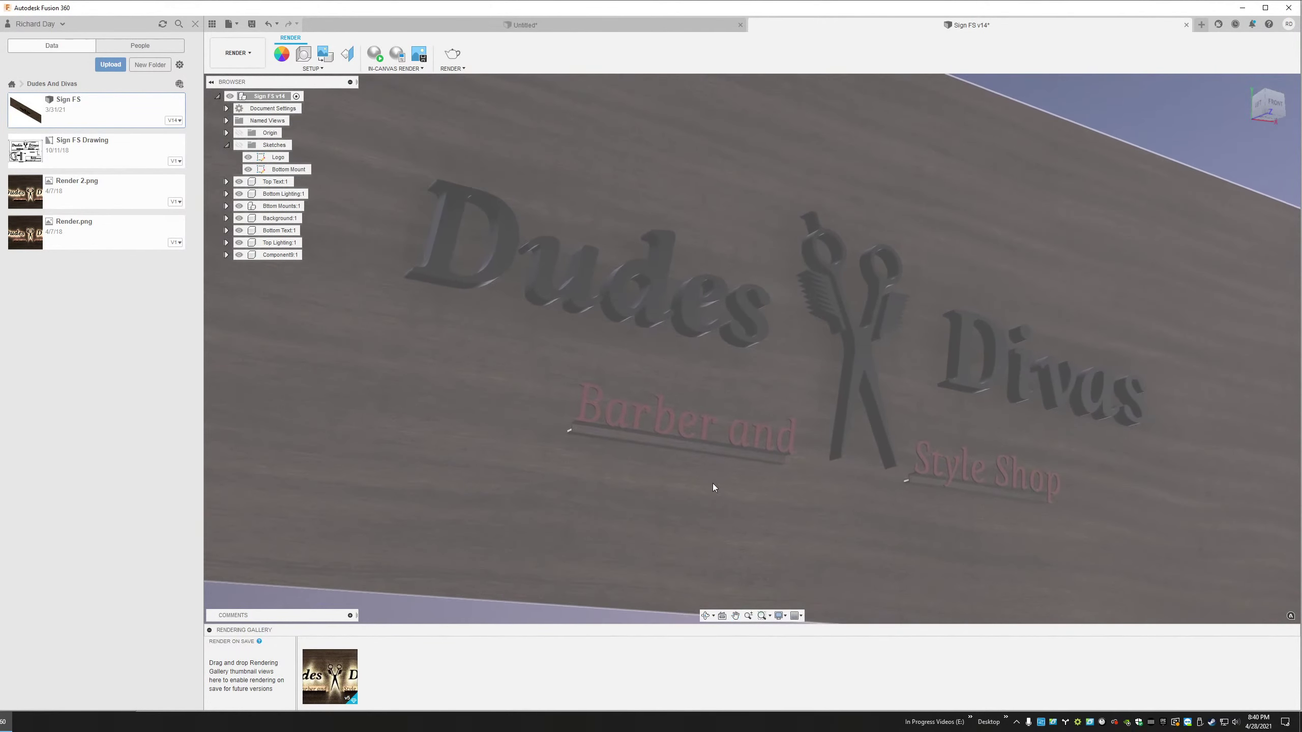
left_click(375, 53)
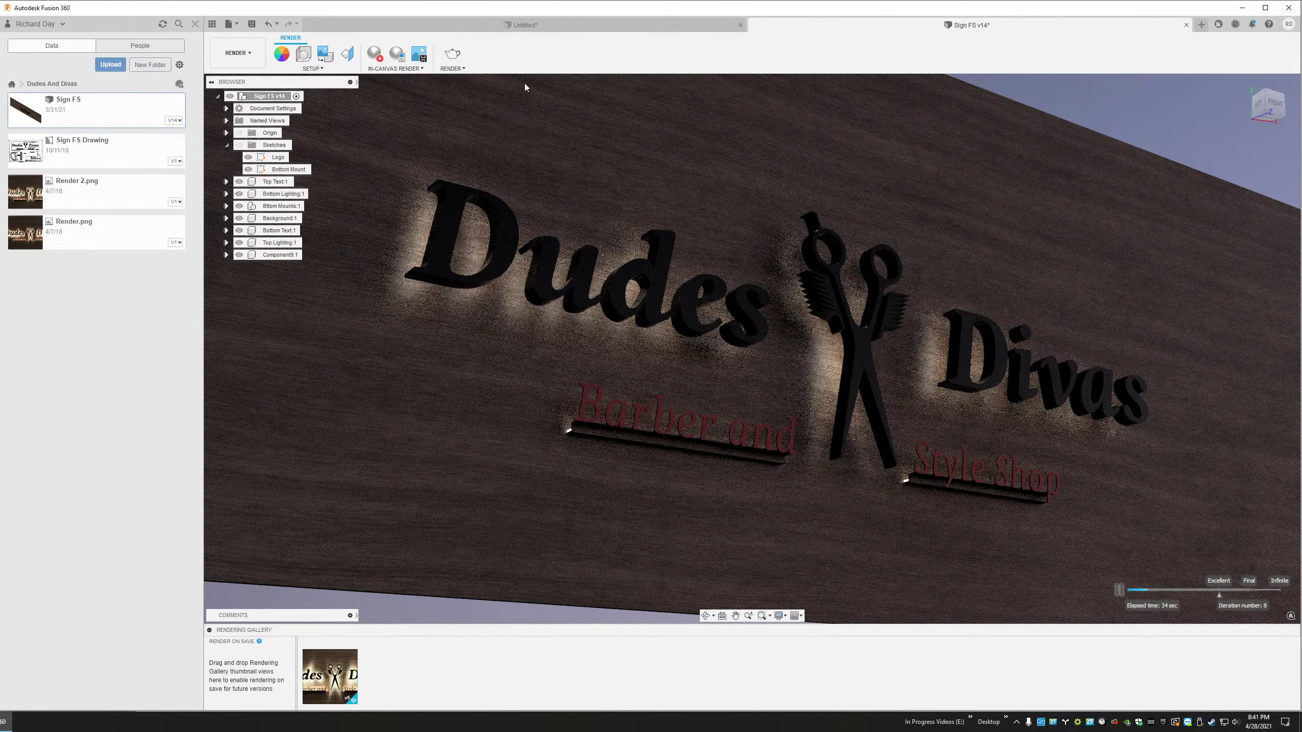
Open the saved render in the rendering gallery, close it, and return to Fusion 360 after viewing the photo of the installed sign
left_click(337, 678)
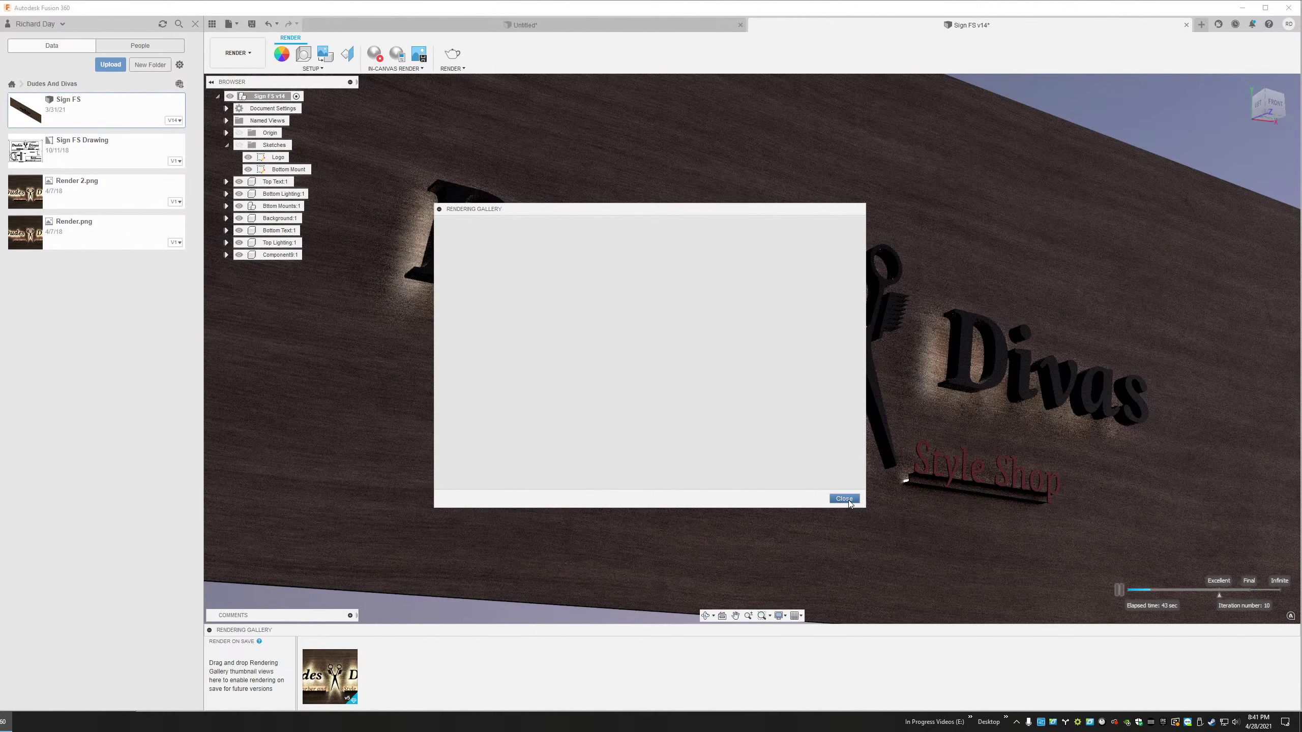
left_click(844, 499)
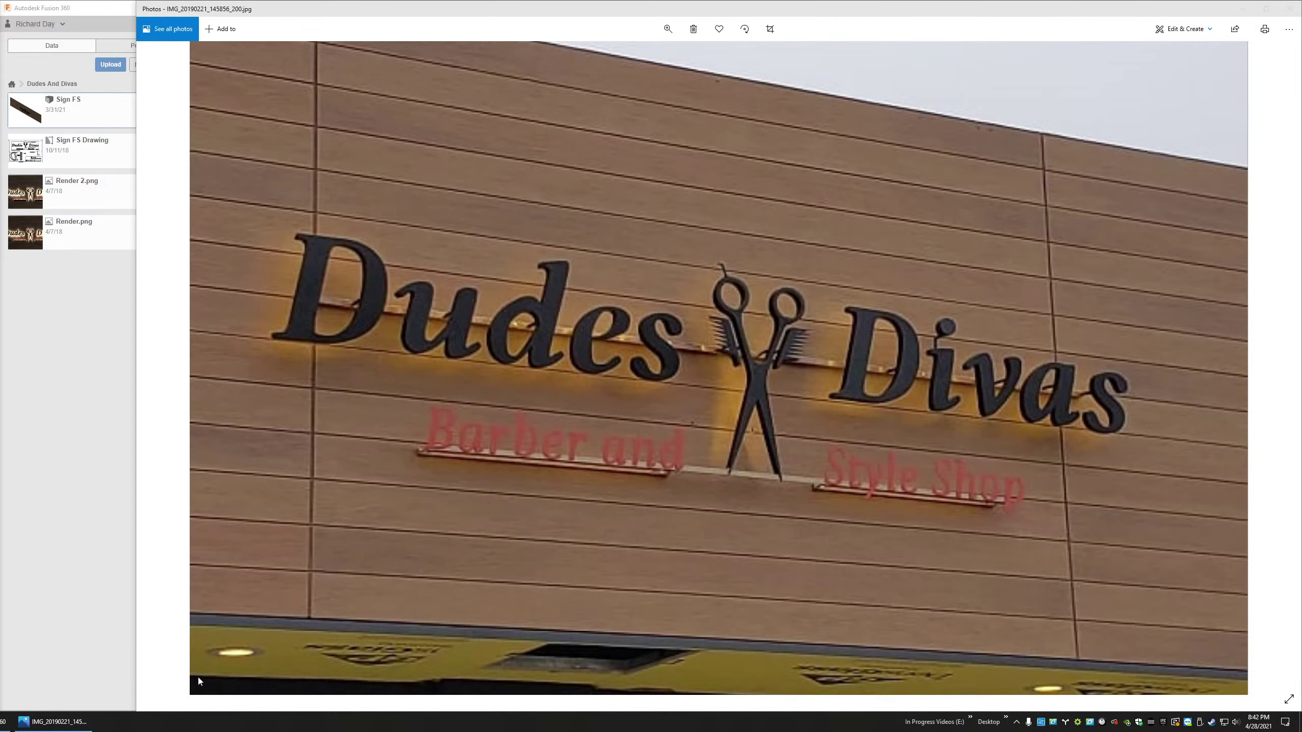
left_click(55, 491)
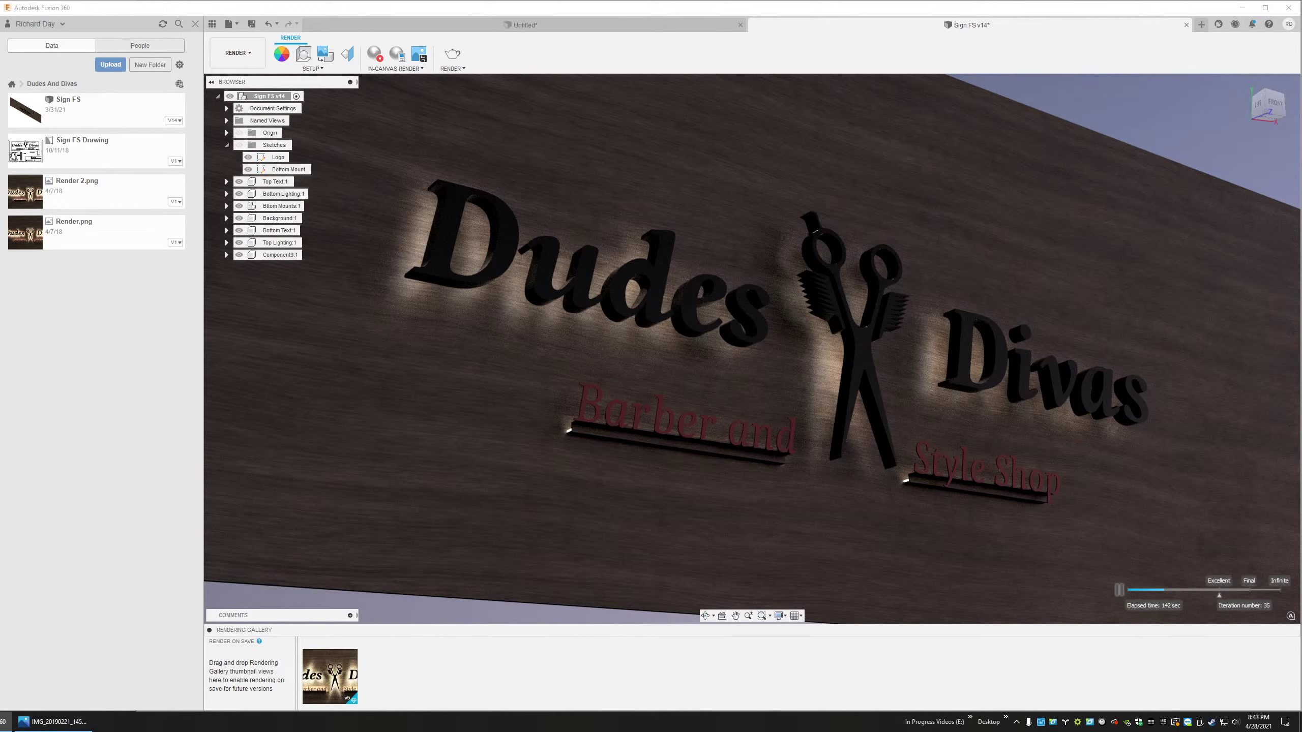
Switch to Chrome, move a new tab into its own window, and place that window over Fusion 360
left_click(1, 722)
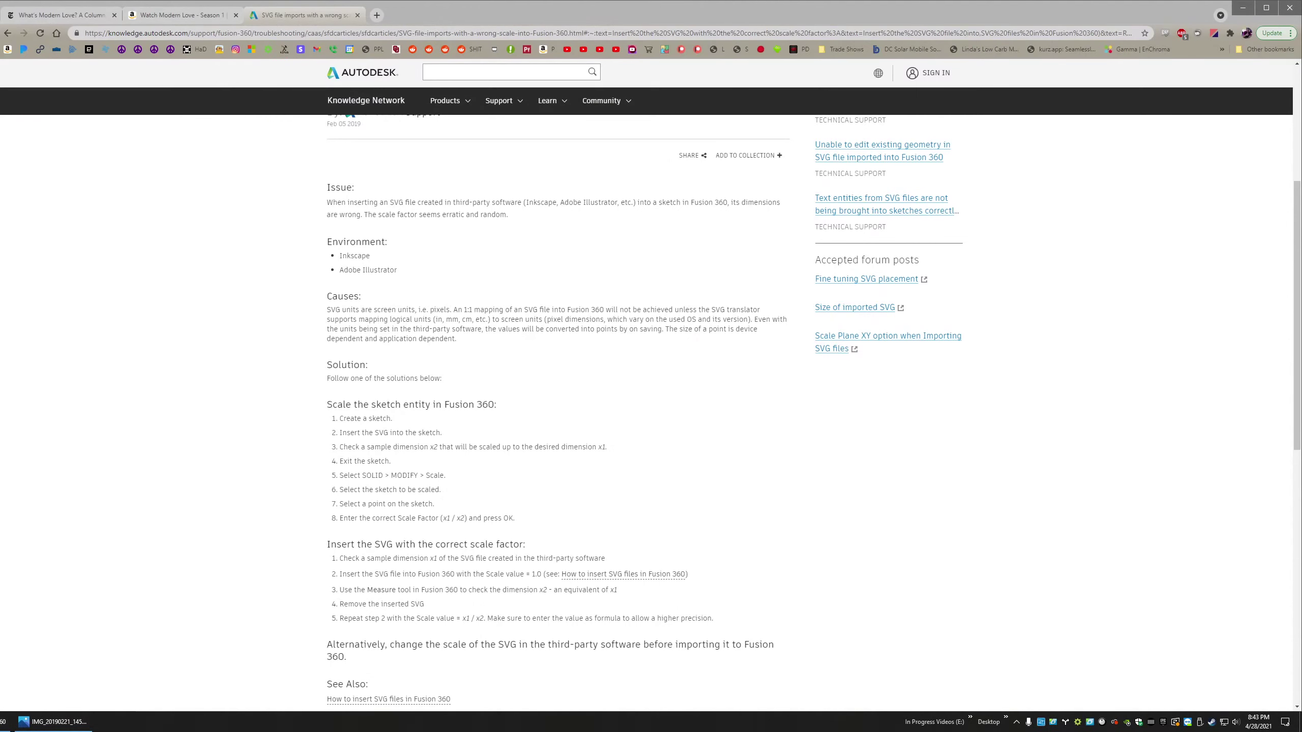
left_click(381, 17)
left_click_drag(389, 17, 442, 58)
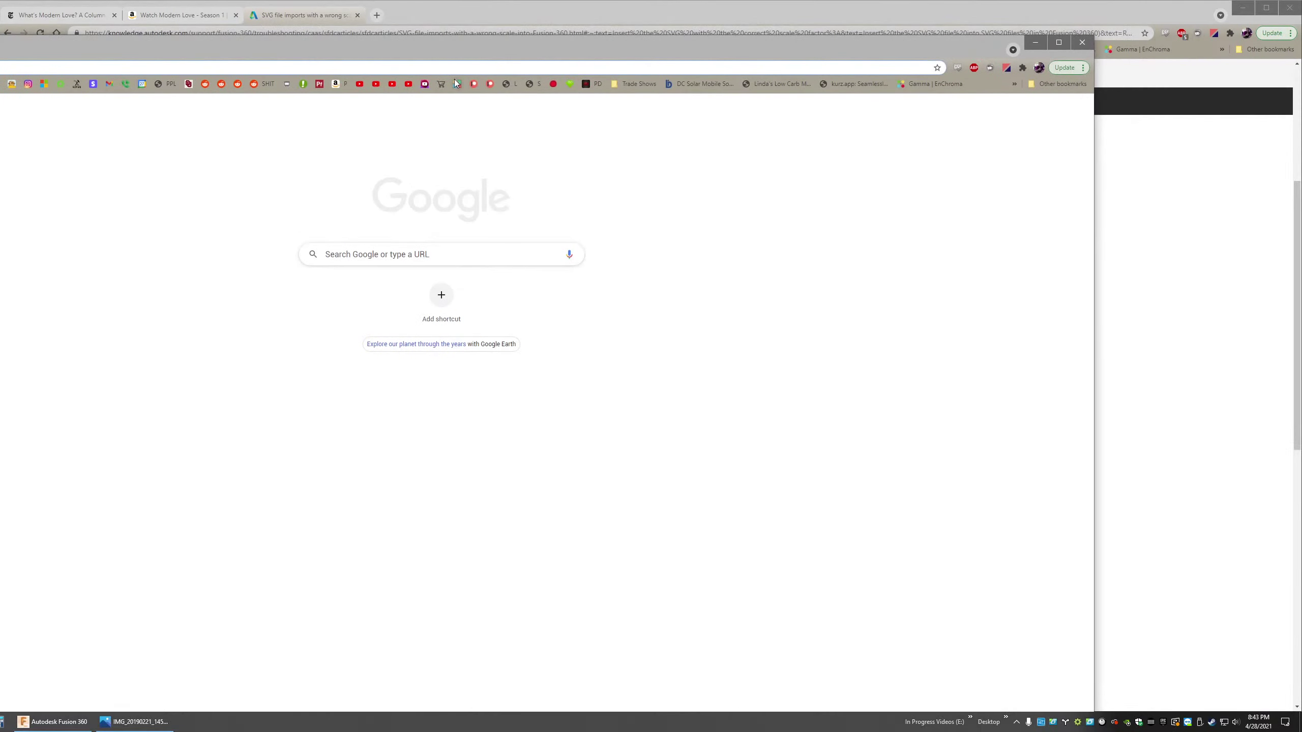
key("super+Right")
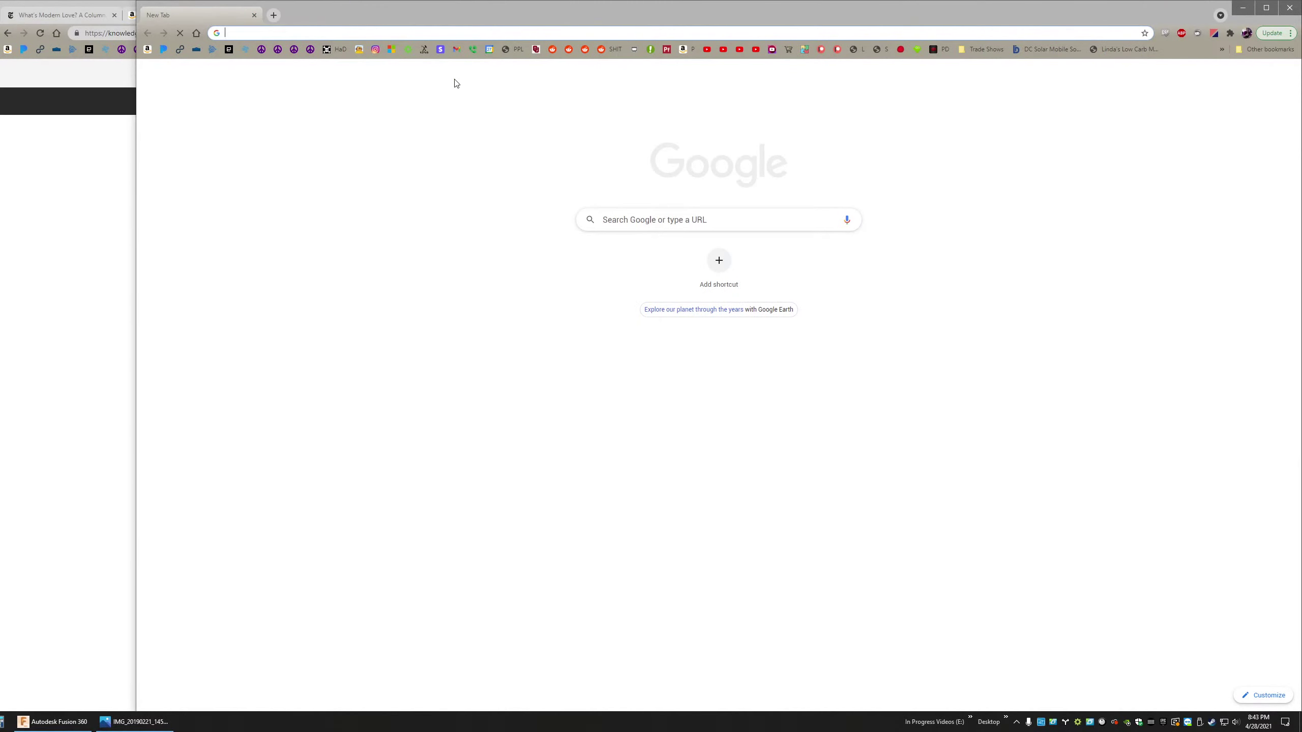
left_click(52, 722)
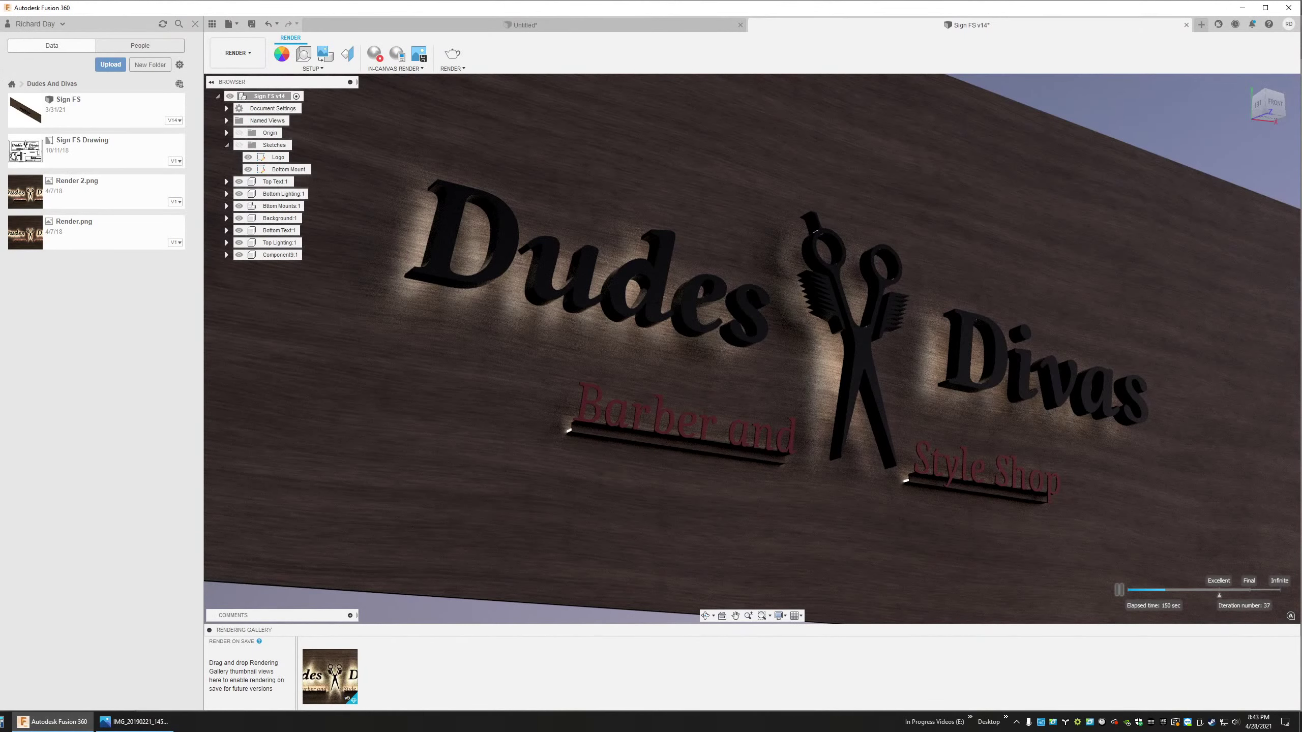
key("alt+Tab")
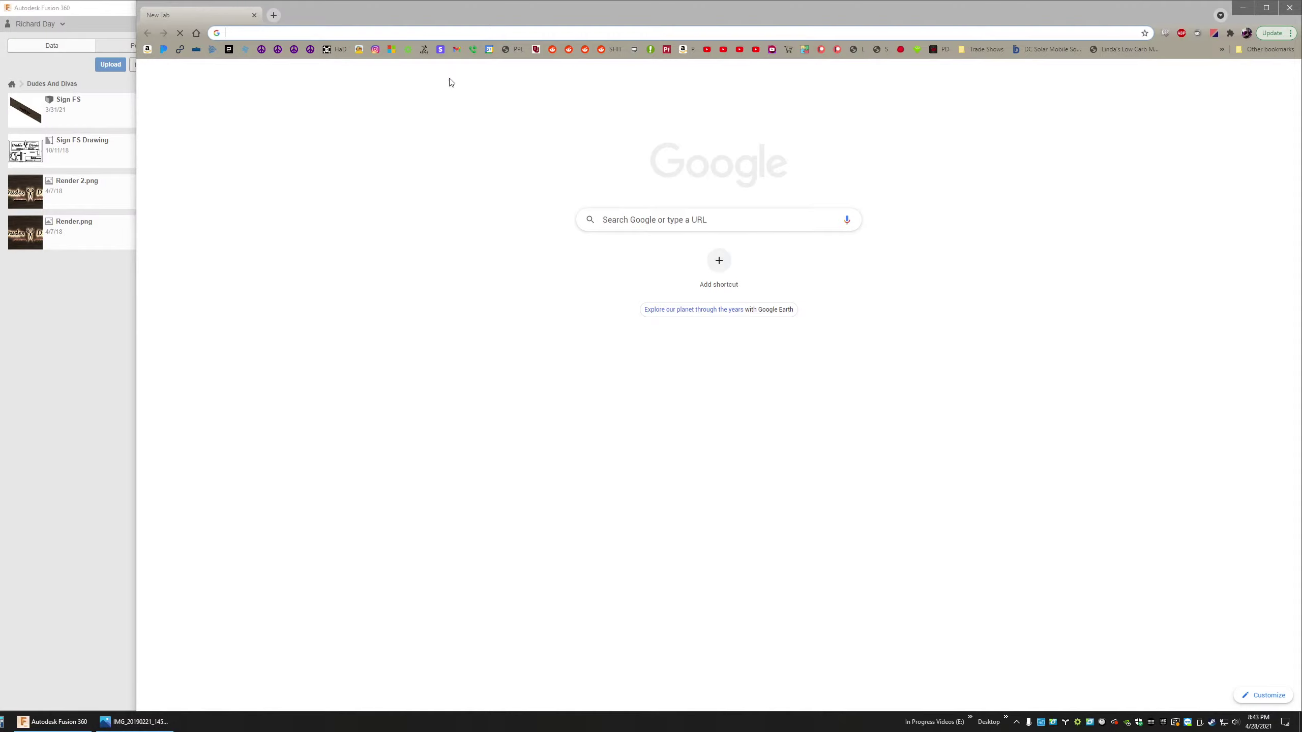
Open the 42Fab YouTube channel, look through its playlists, and return to Fusion 360
left_click(723, 49)
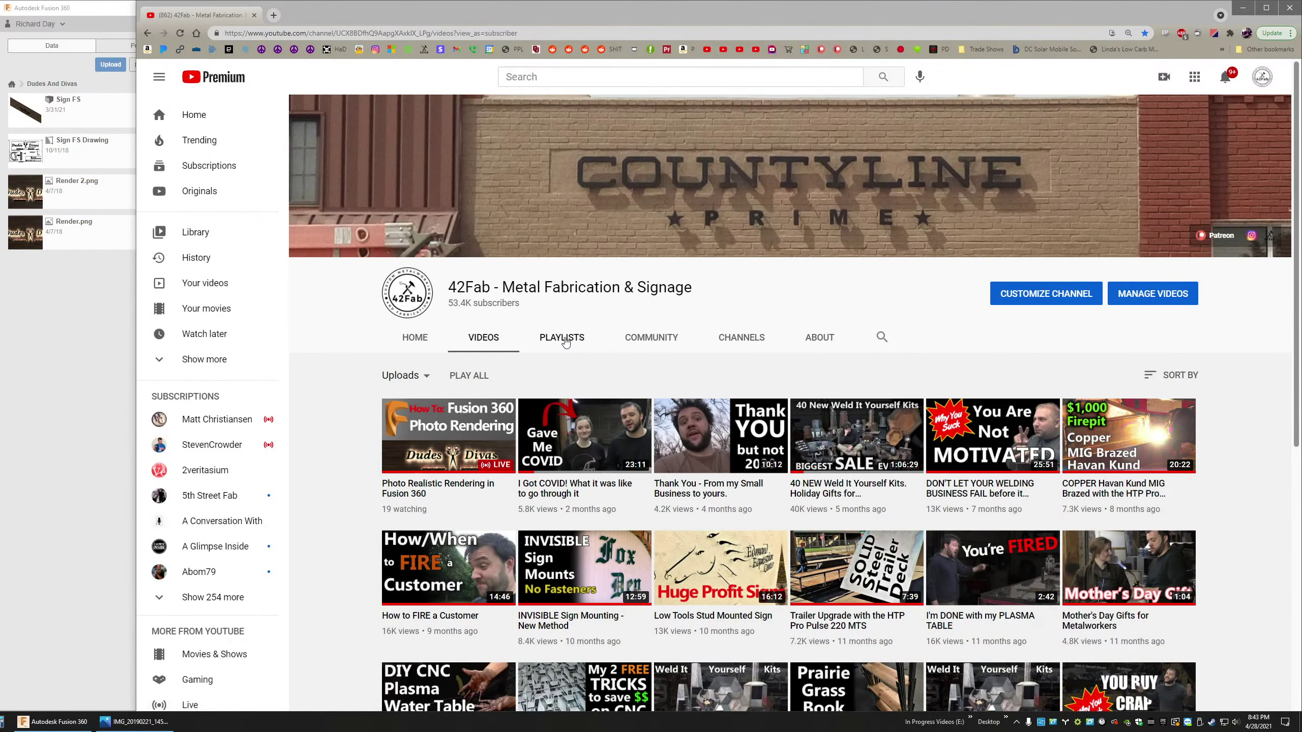
left_click(584, 345)
scroll(696, 387, "down", 4)
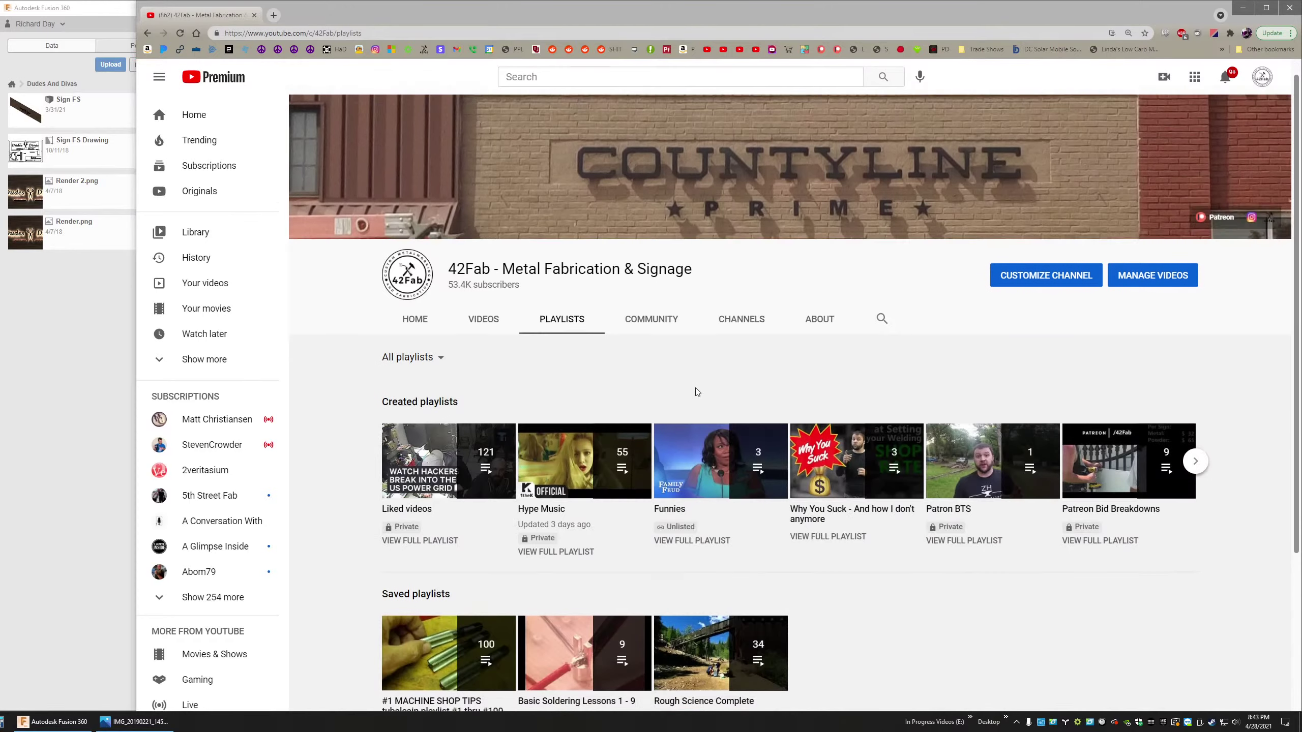
scroll(808, 424, "up", 4)
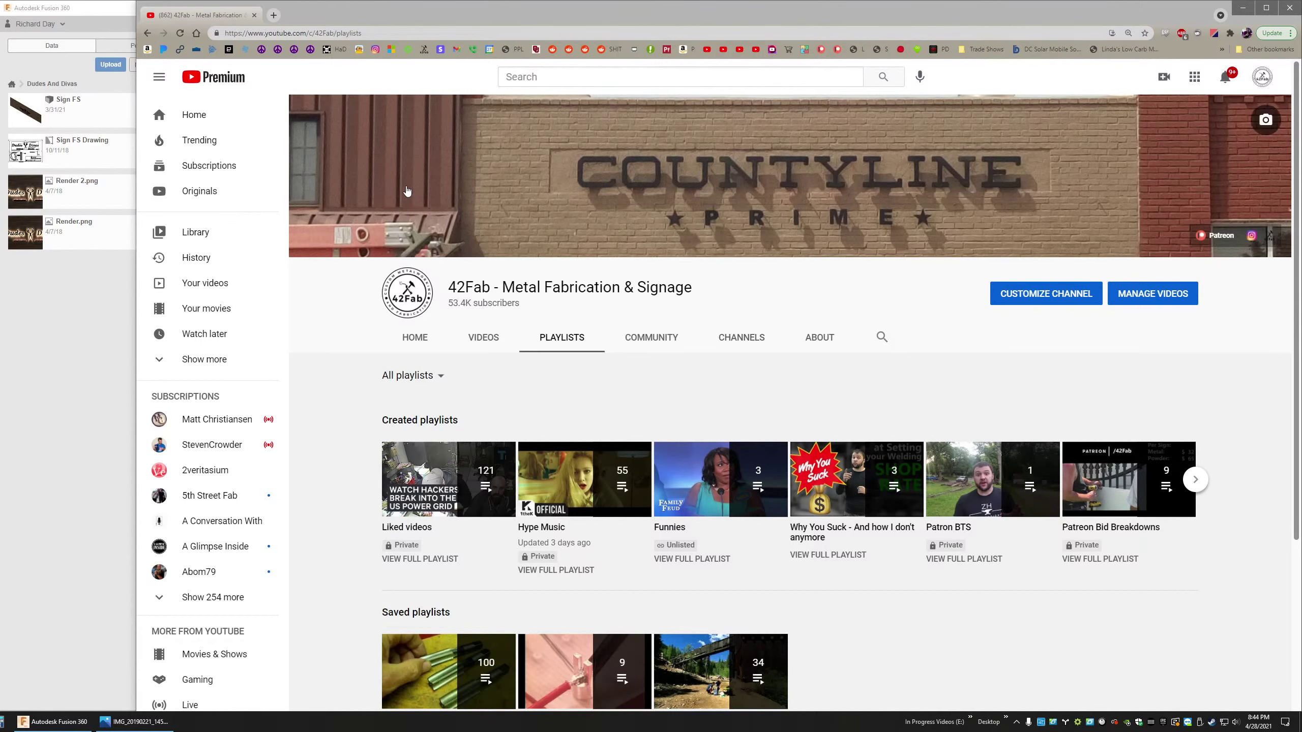
key("alt+Tab")
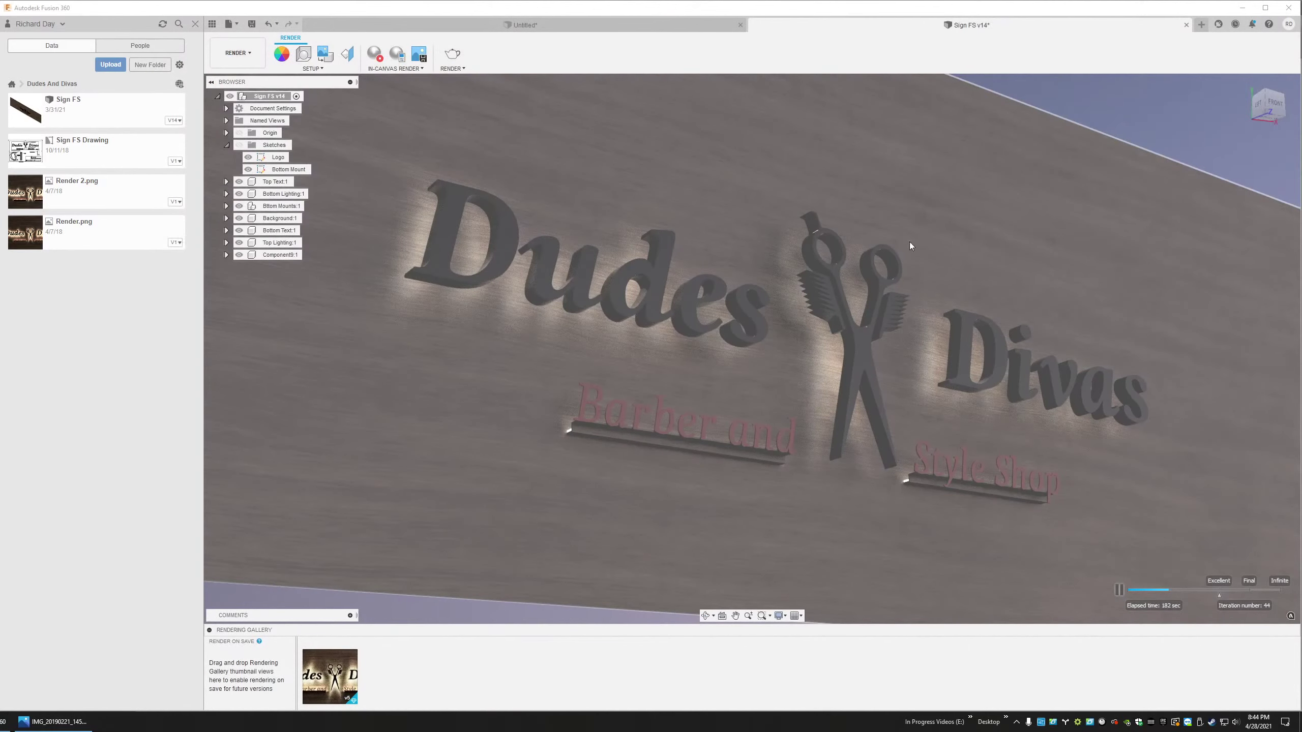